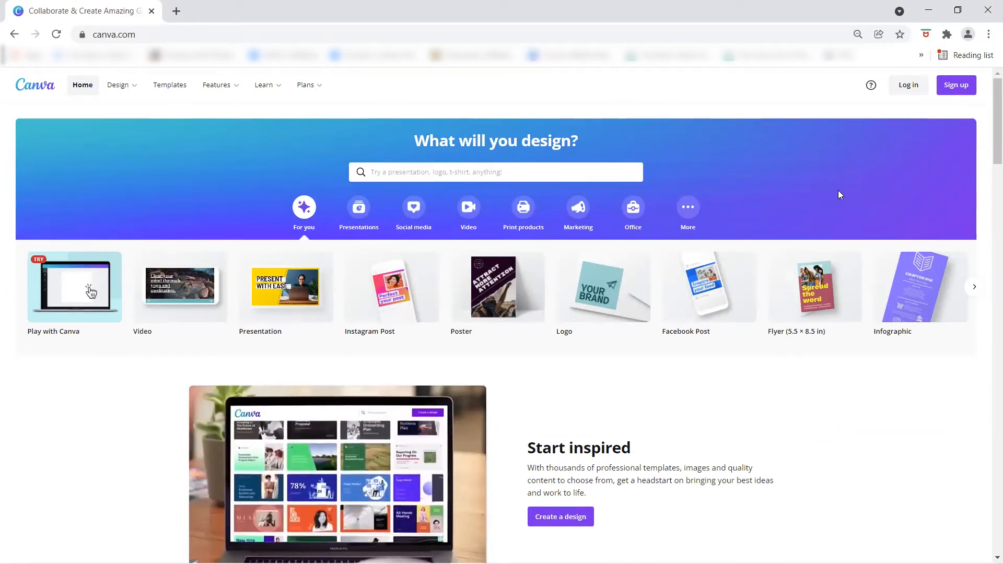
Review the Free, Pro and Enterprise plan descriptions on the home page
scroll(837, 192, "down", 10)
scroll(862, 209, "down", 20)
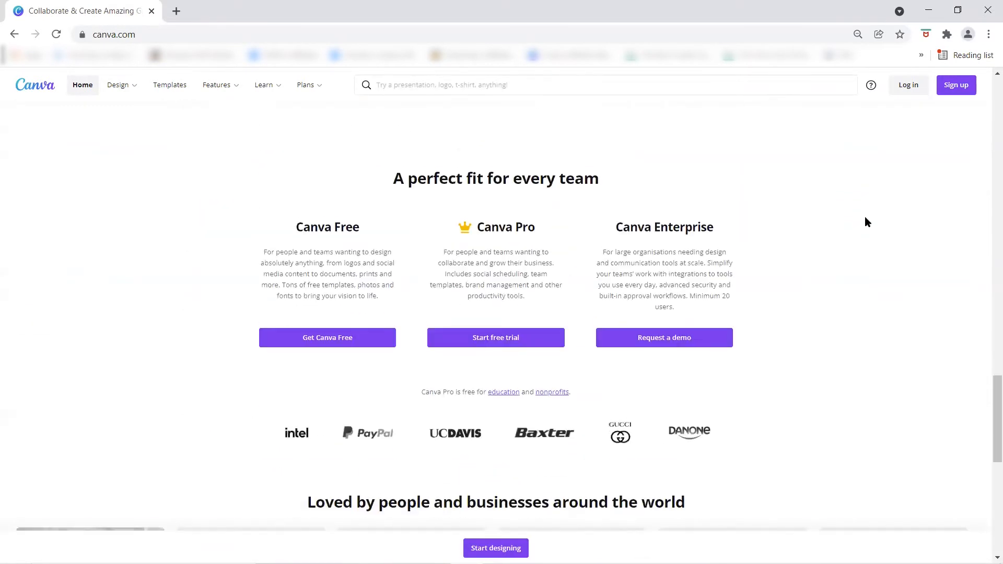
scroll(865, 218, "up", 1)
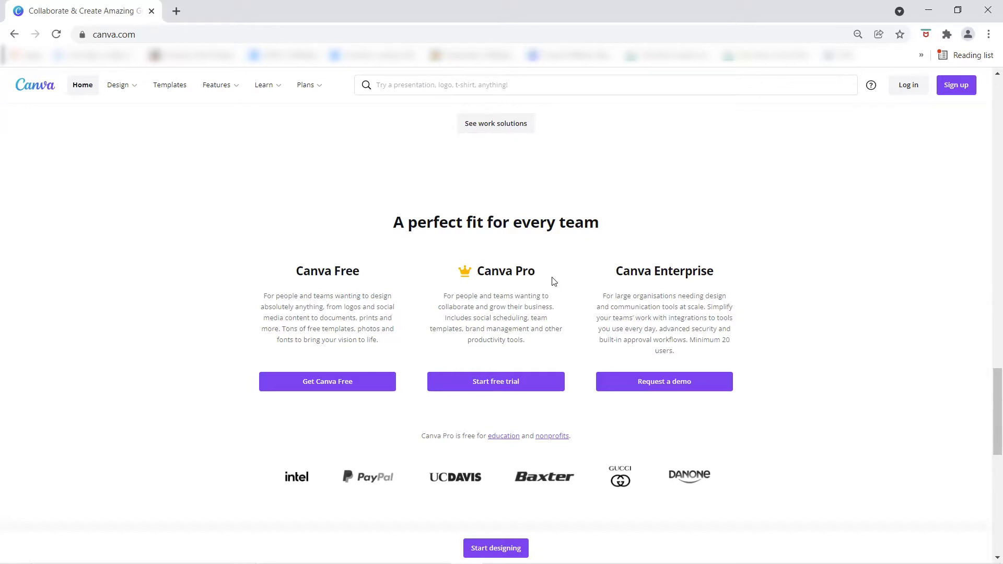
scroll(863, 302, "up", 1)
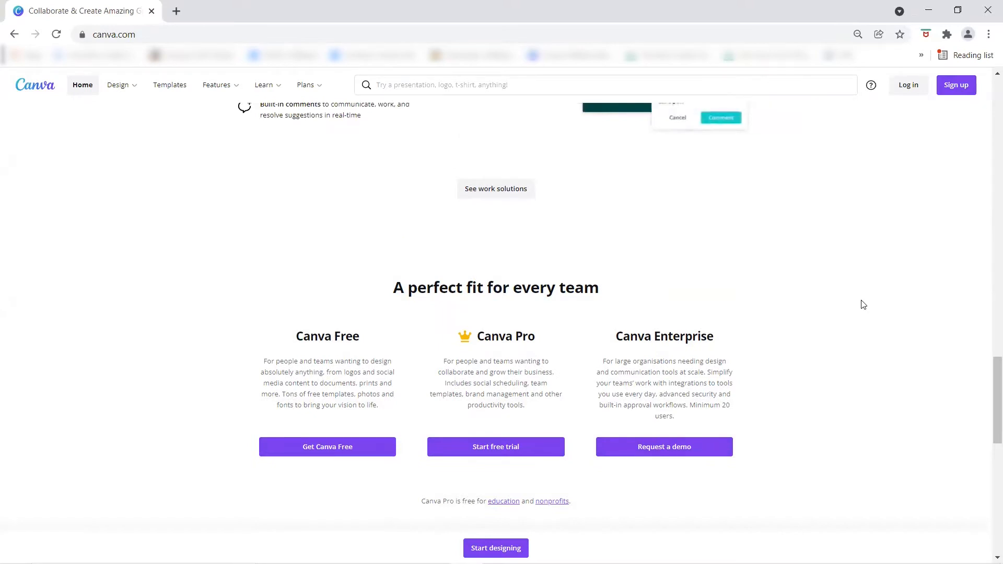
Log in to the account with the email or mobile number and the account password
left_click(909, 85)
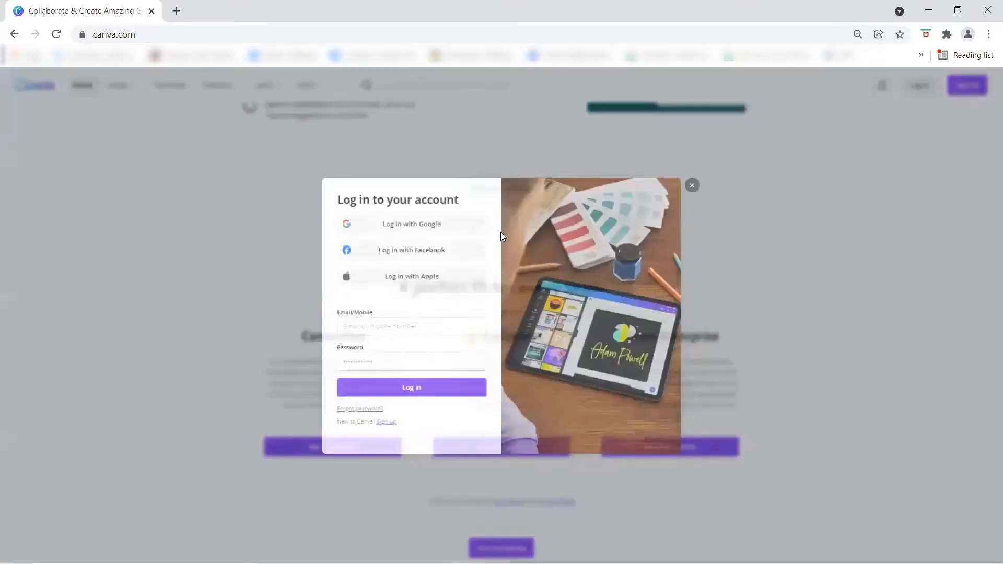
left_click(372, 336)
type("...")
key("Tab")
type("••••••••••")
key("Return")
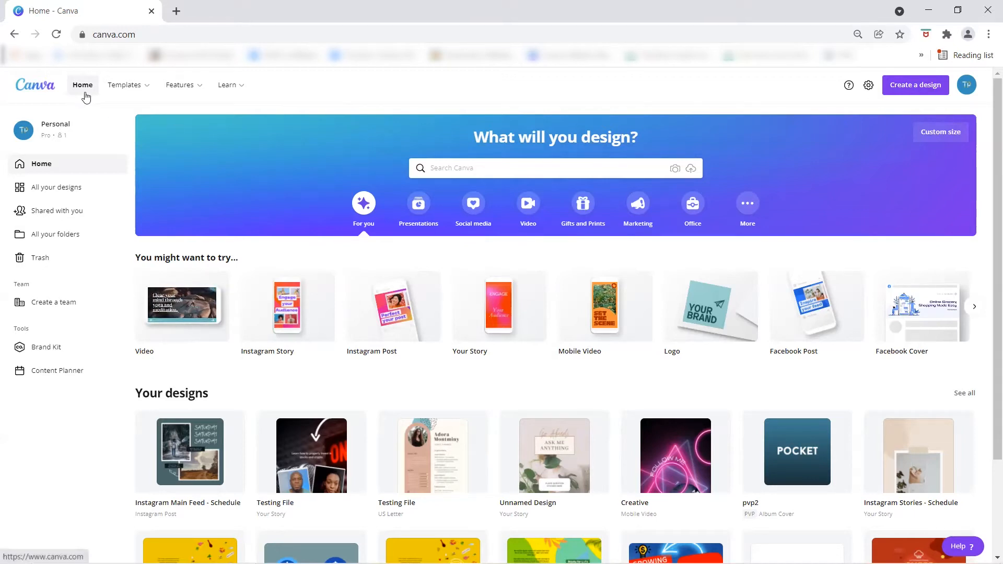
View the Content Planner calendar and return to the home page
mouse_move(128, 94)
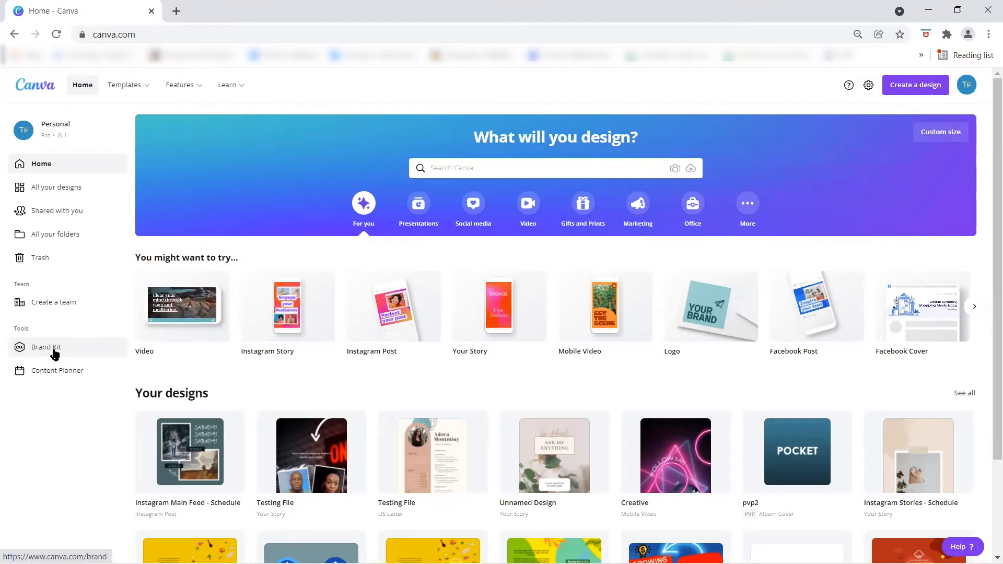
left_click(69, 367)
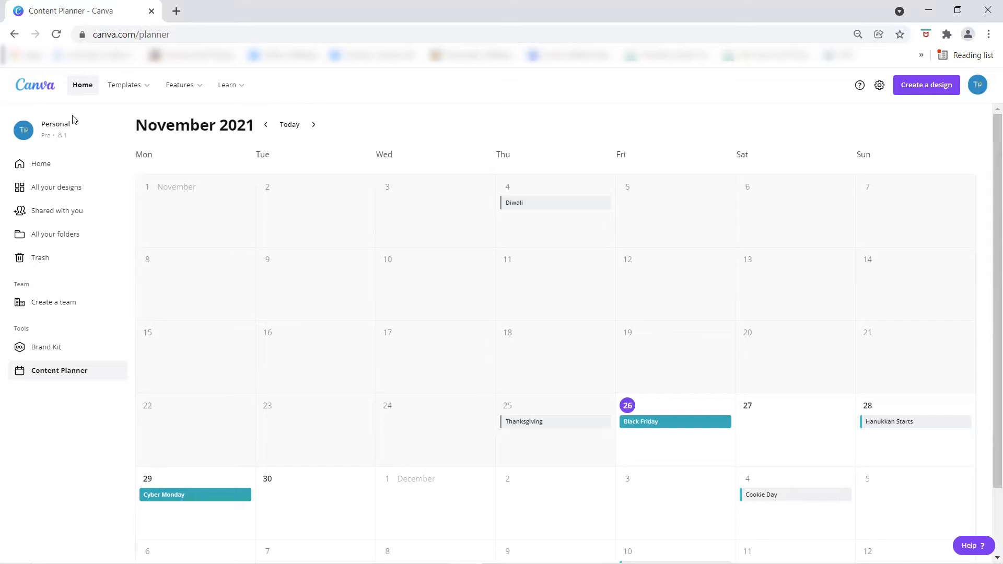
left_click(30, 163)
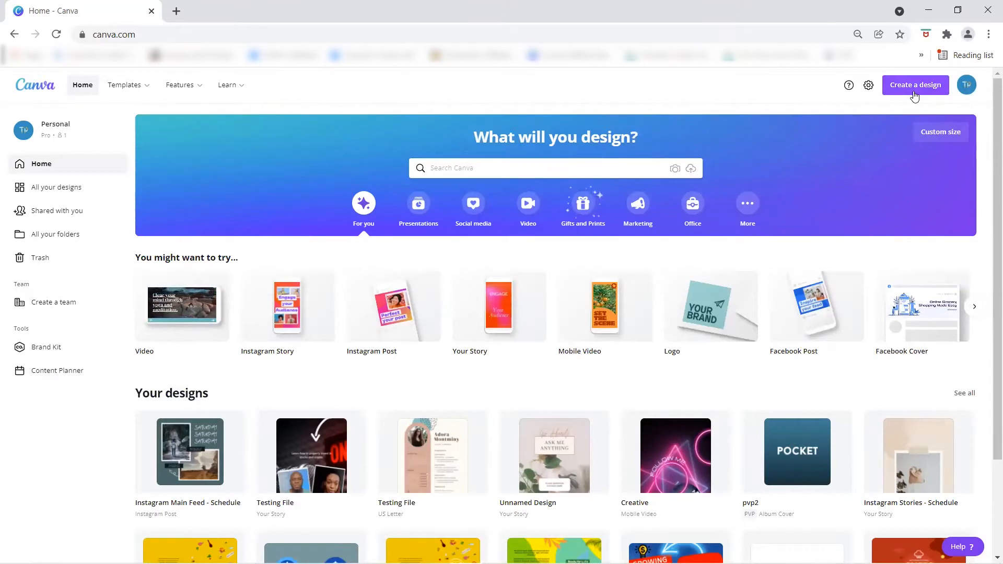
Look through the suggested design types and the custom size options for a new design, closing both without creating anything
left_click(914, 97)
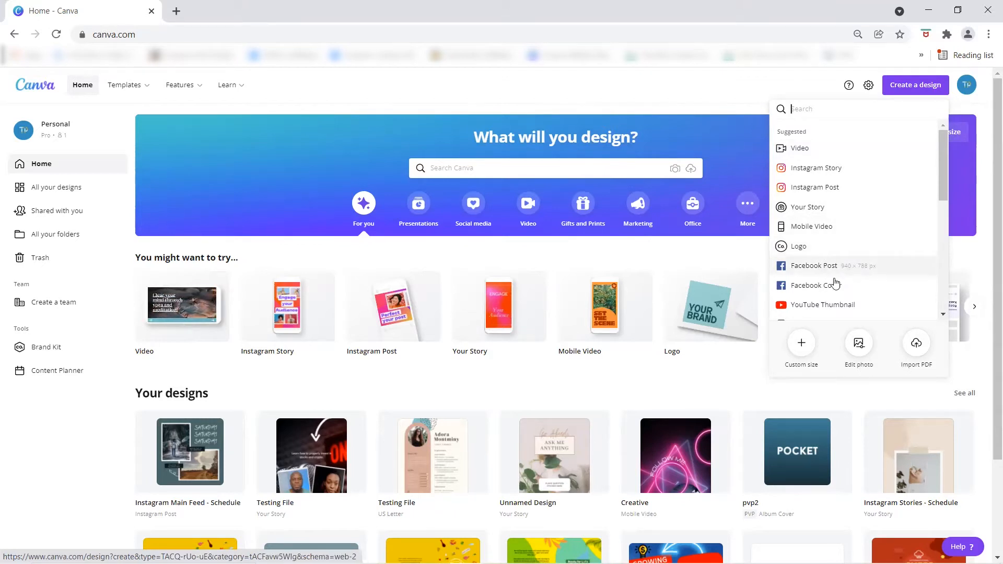
left_click_drag(945, 183, 947, 208)
left_click_drag(948, 208, 945, 138)
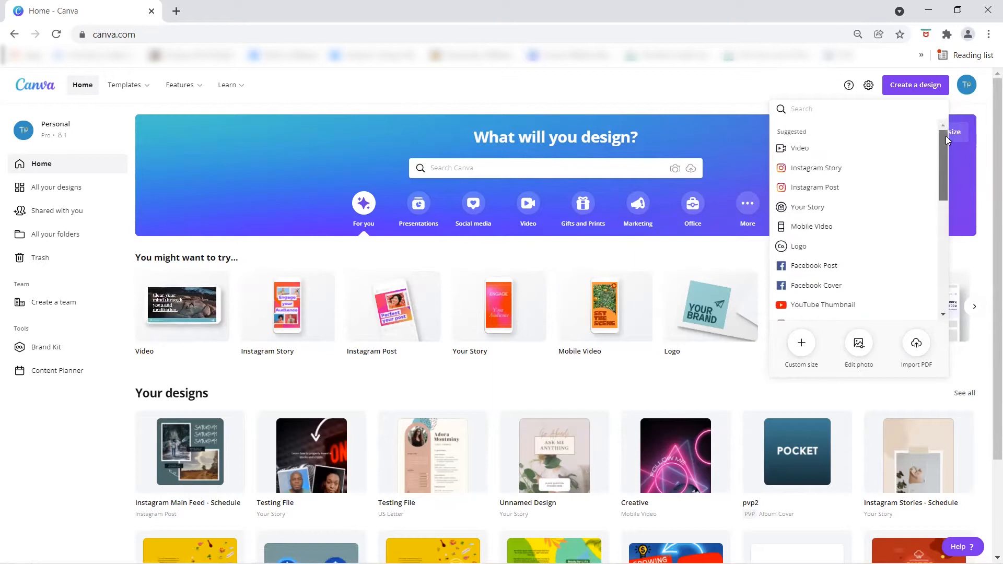
left_click(790, 75)
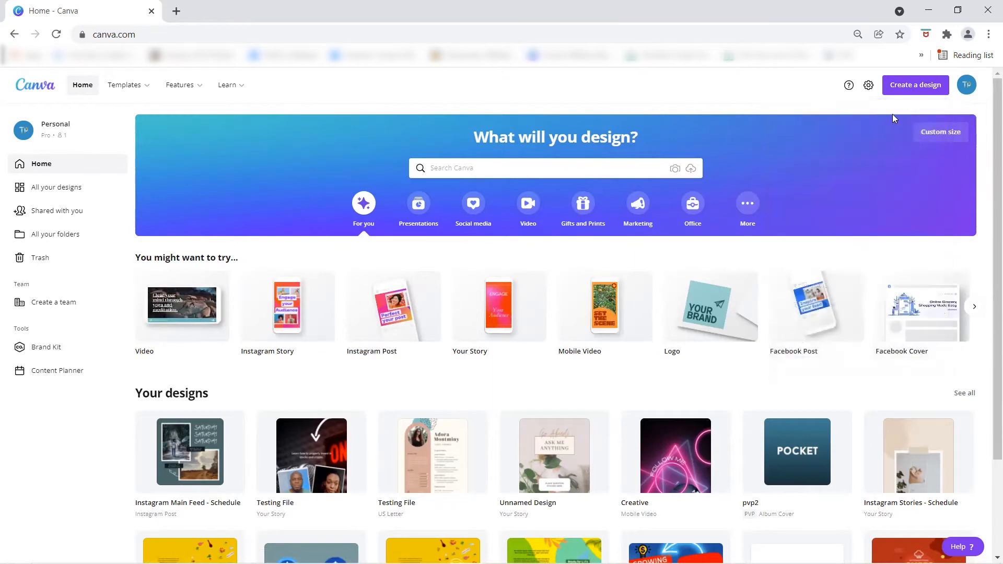
left_click(941, 137)
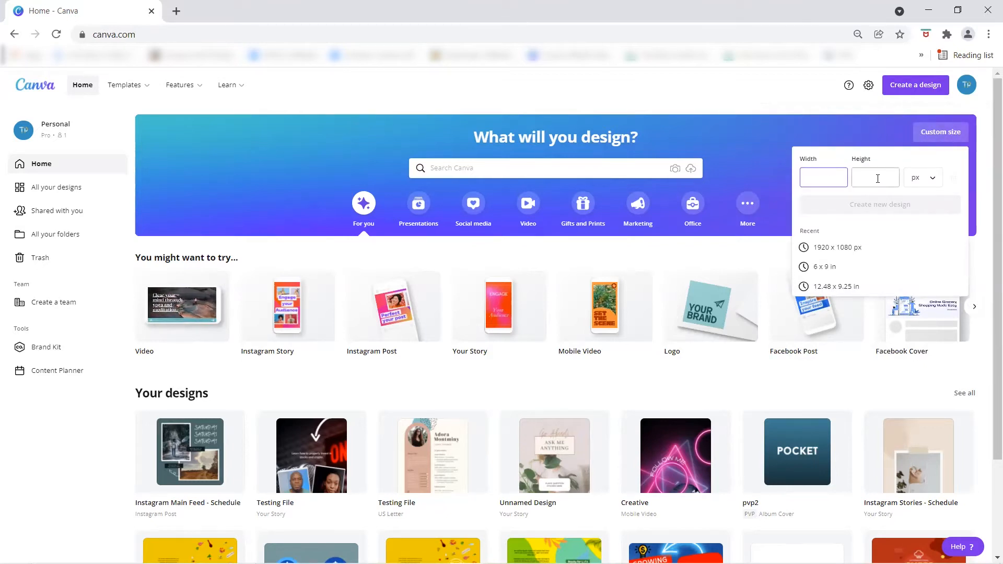
left_click(852, 134)
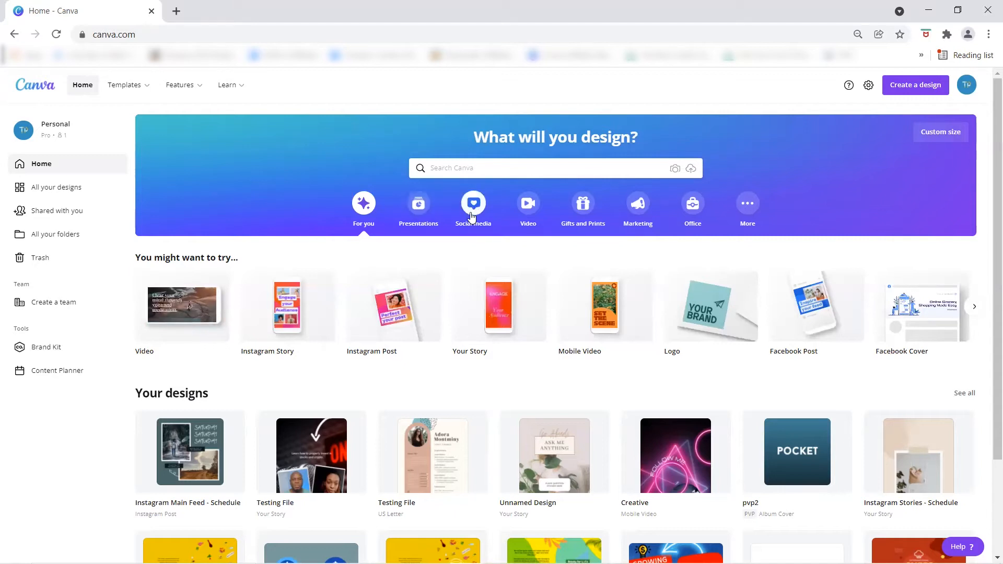
Browse the design types offered under Presentations, Social media, Video, and Gifts and Prints
left_click(430, 211)
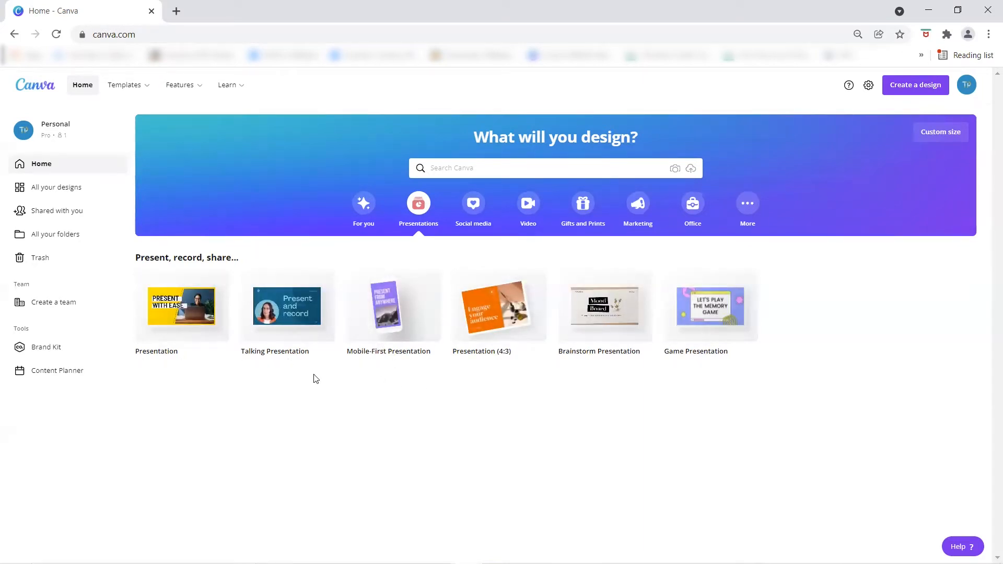
left_click(474, 209)
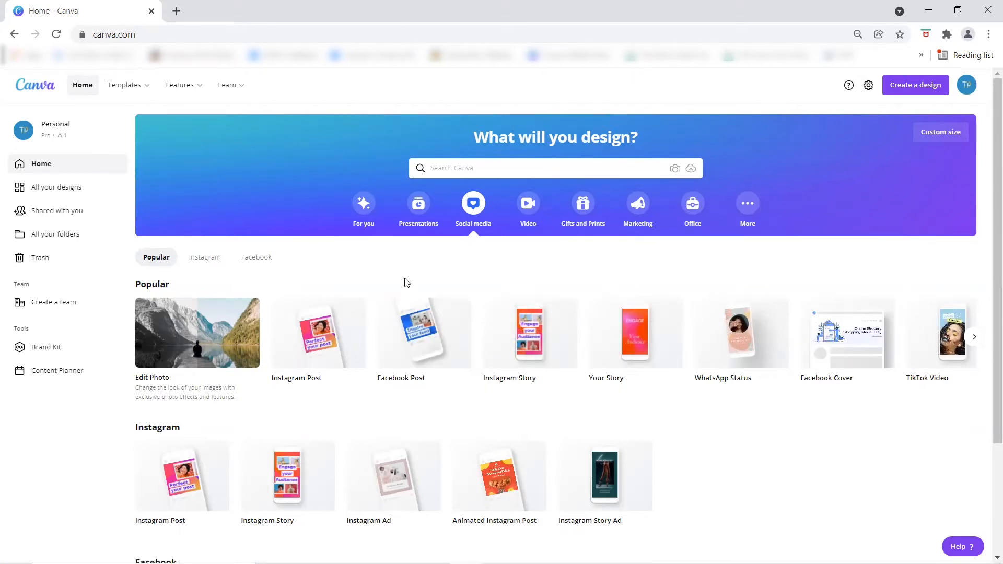
left_click(528, 203)
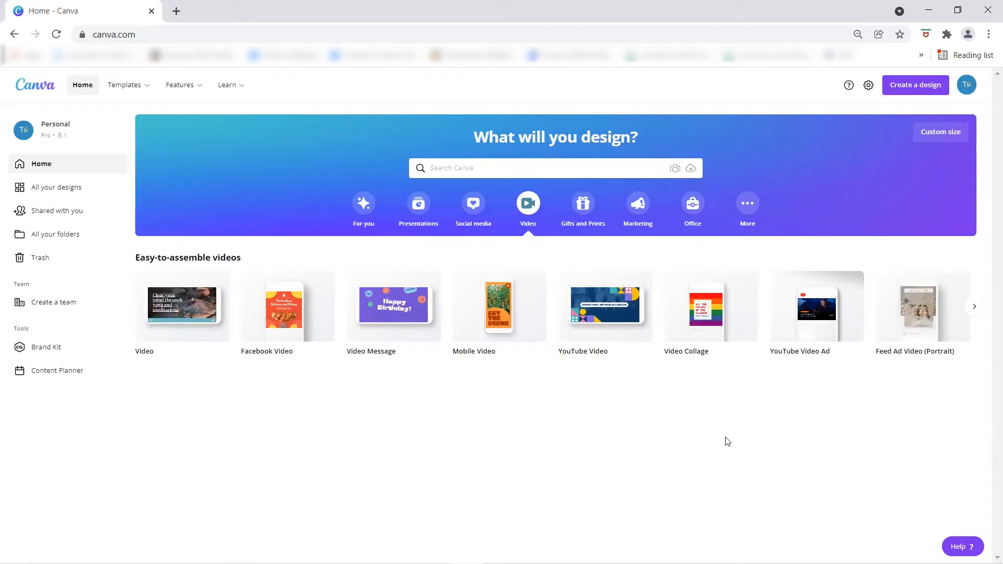
left_click(573, 227)
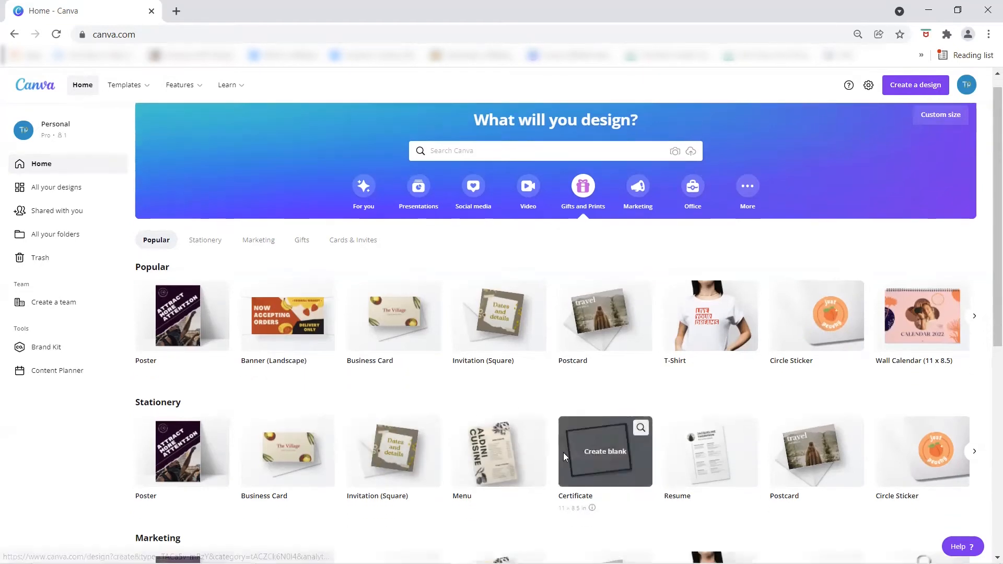
scroll(563, 452, "down", 5)
scroll(853, 392, "down", 2)
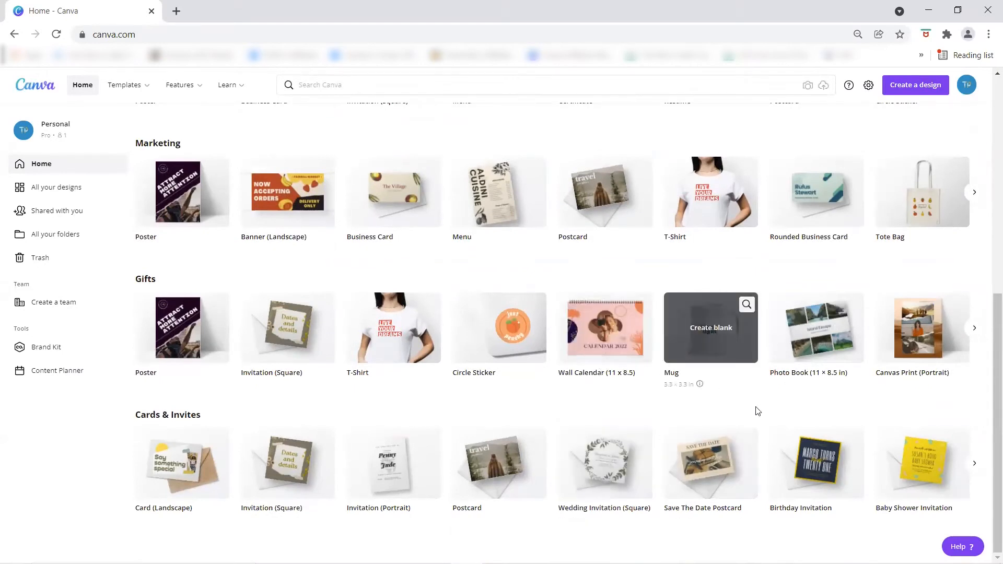
scroll(669, 259, "up", 7)
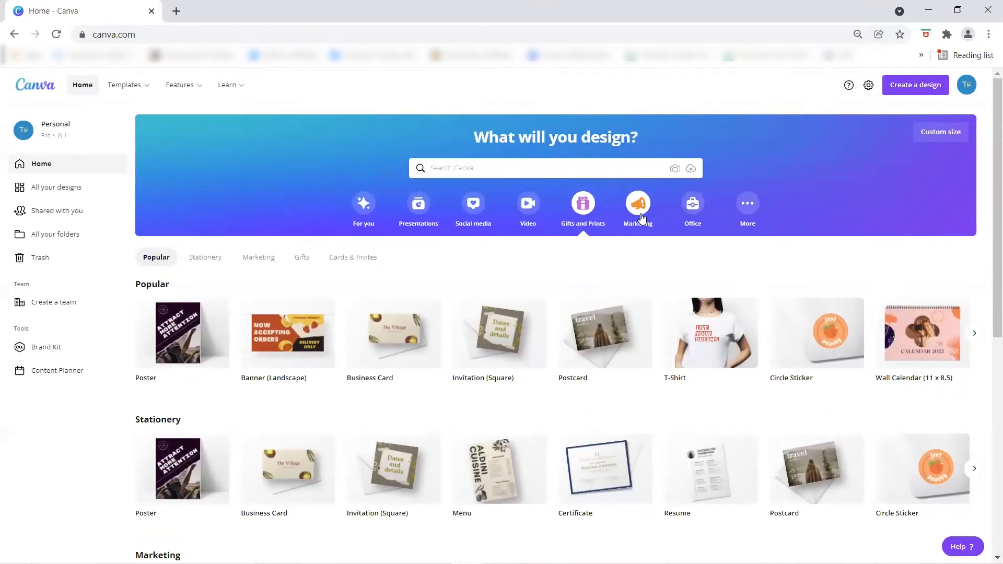
Browse the design types offered under Marketing, Office and More, including the further items in the More row
left_click(640, 214)
scroll(711, 340, "down", 3)
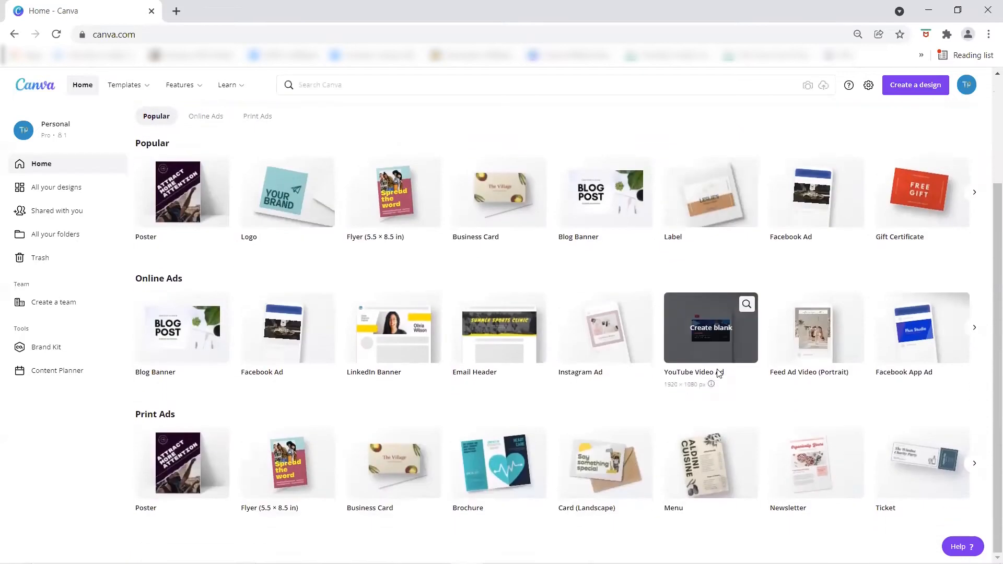
scroll(730, 418, "up", 3)
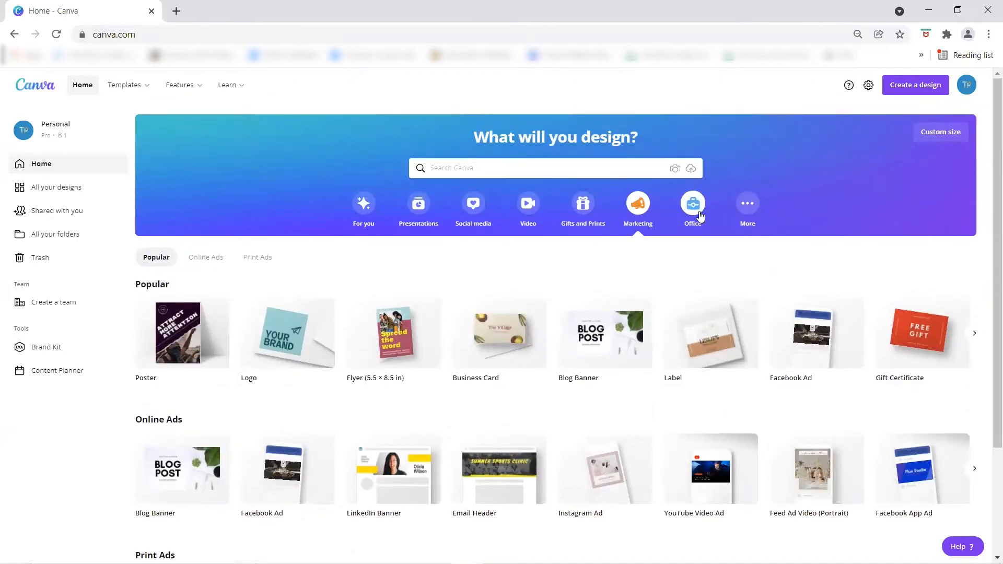
left_click(693, 204)
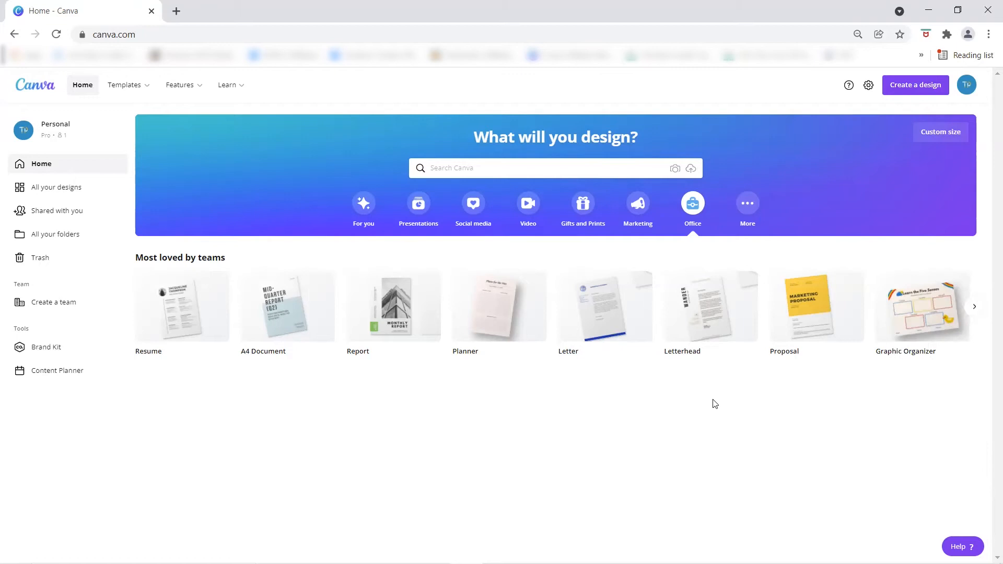
left_click(749, 204)
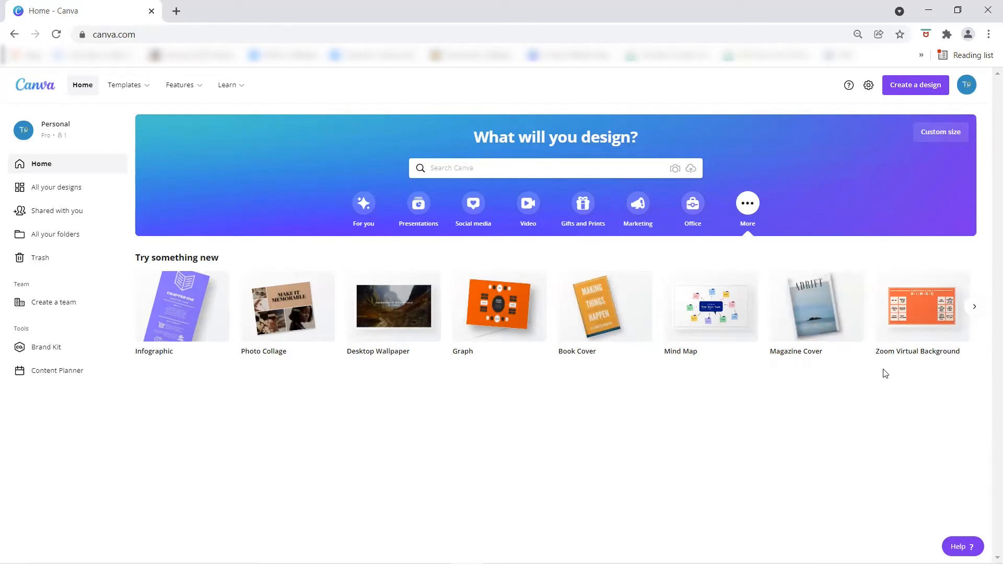
left_click(974, 308)
left_click(976, 310)
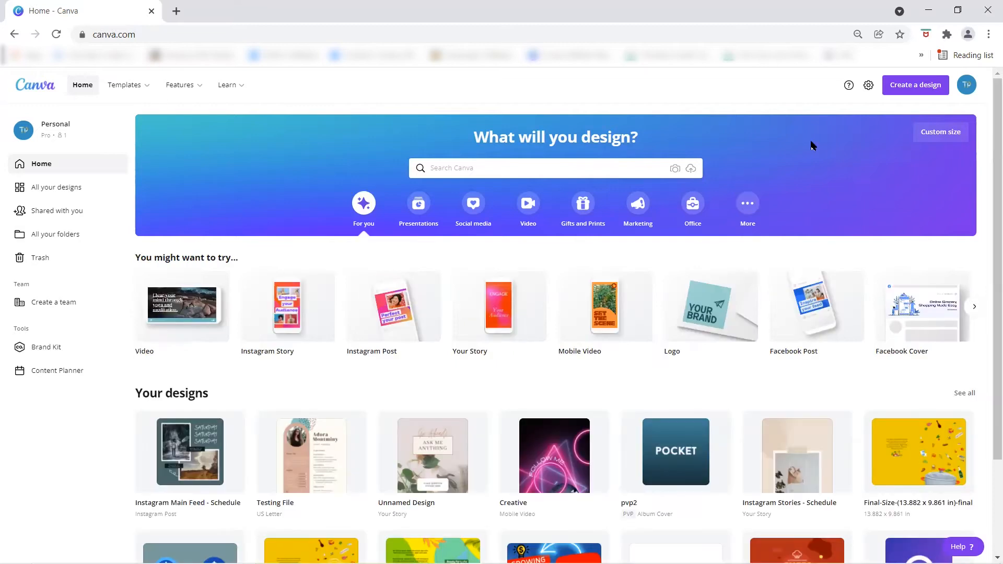
Examine the account options, such as account settings and sign out, and close them
left_click(968, 88)
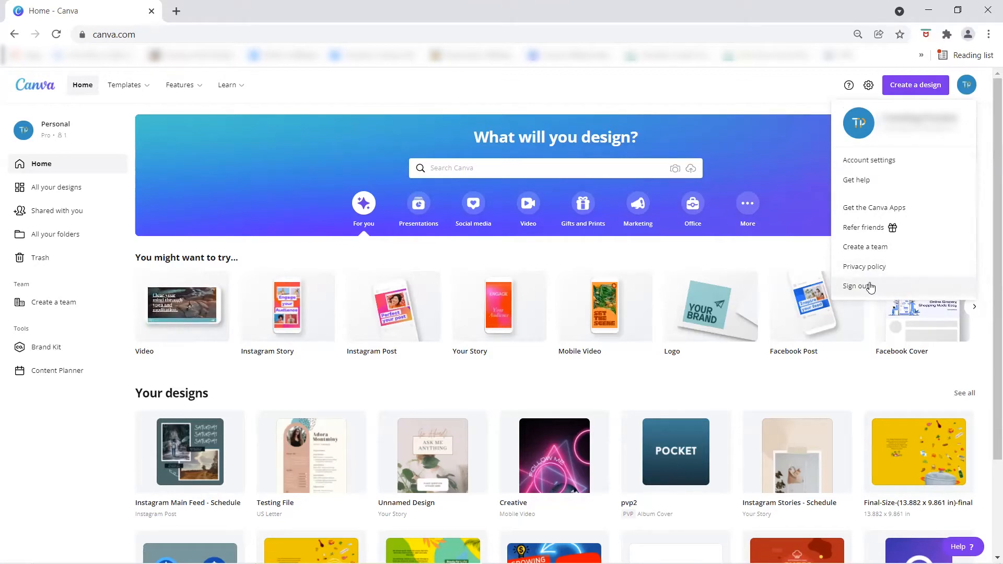
left_click(803, 165)
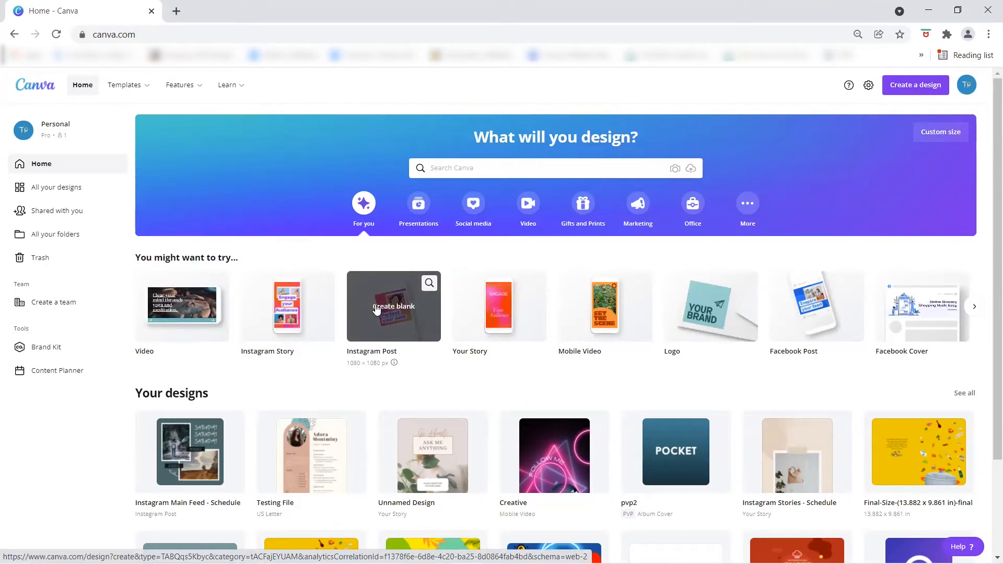
Open the Instagram Posts template collection from the Social Media category and browse its designs
mouse_move(131, 90)
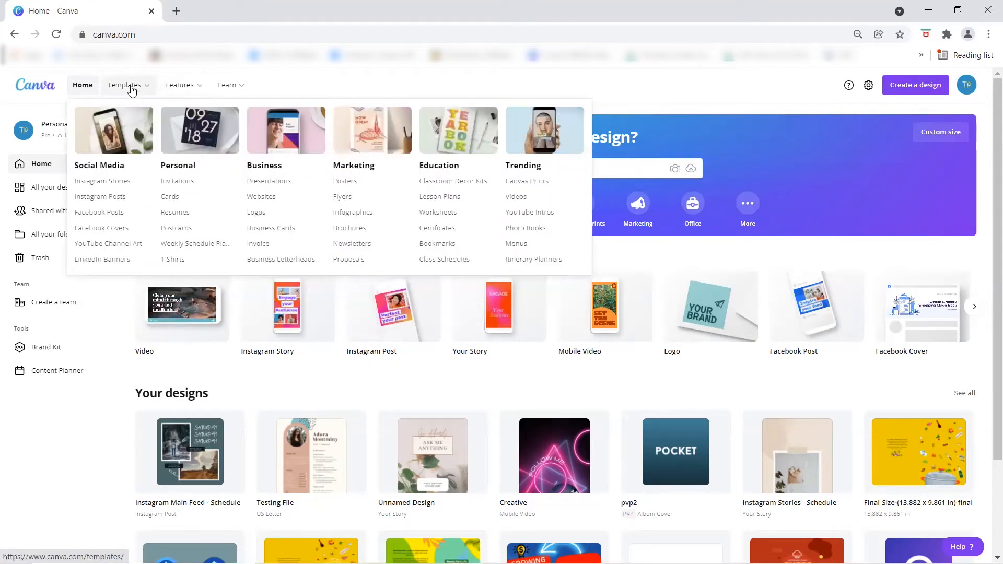
left_click(124, 204)
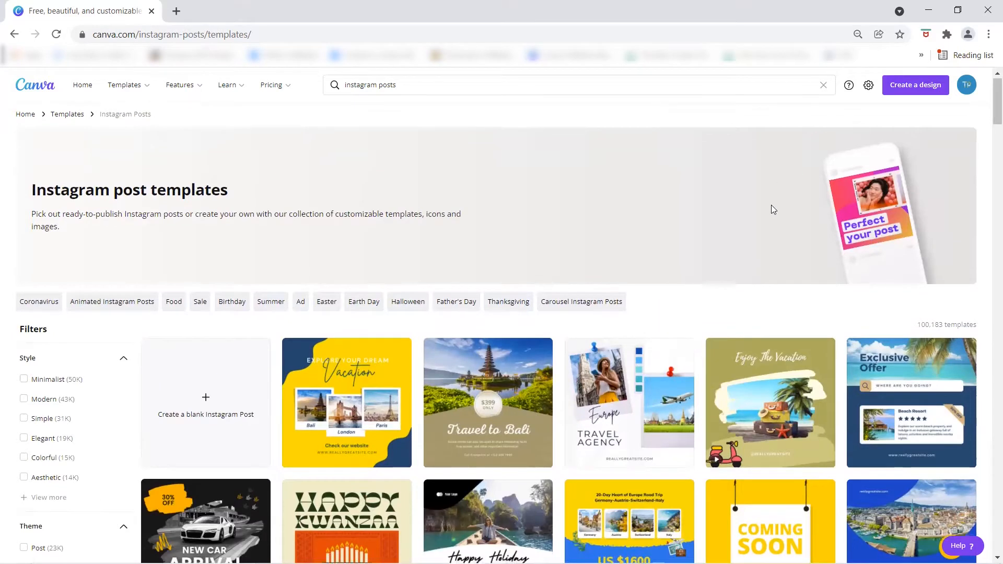
scroll(973, 116, "down", 3)
scroll(987, 146, "down", 10)
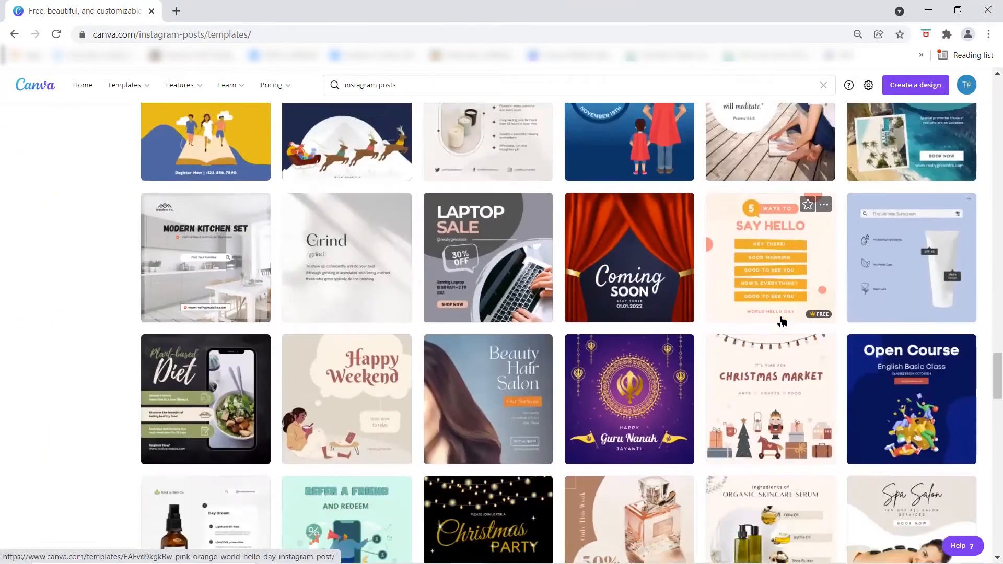
scroll(780, 321, "down", 10)
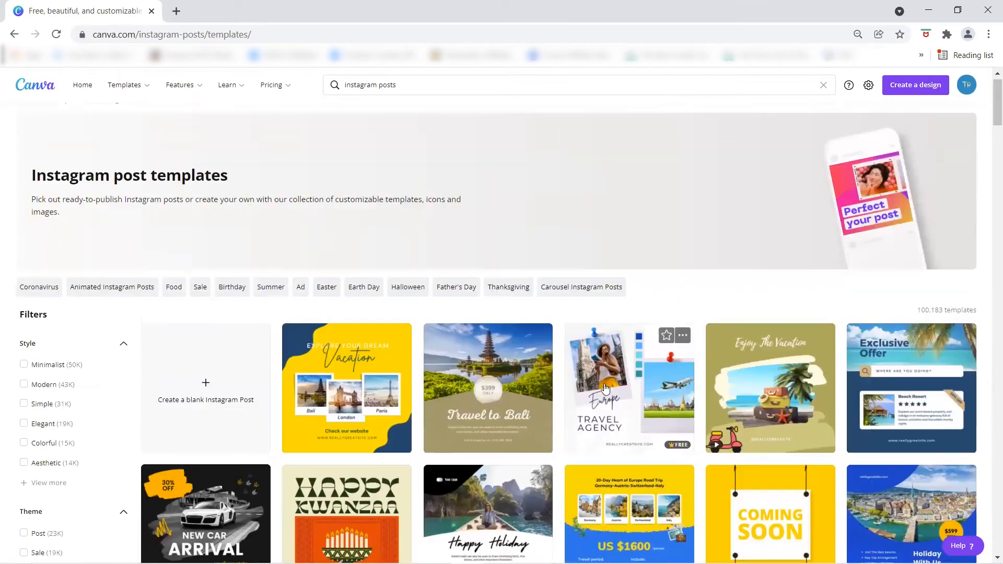
scroll(601, 384, "down", 1)
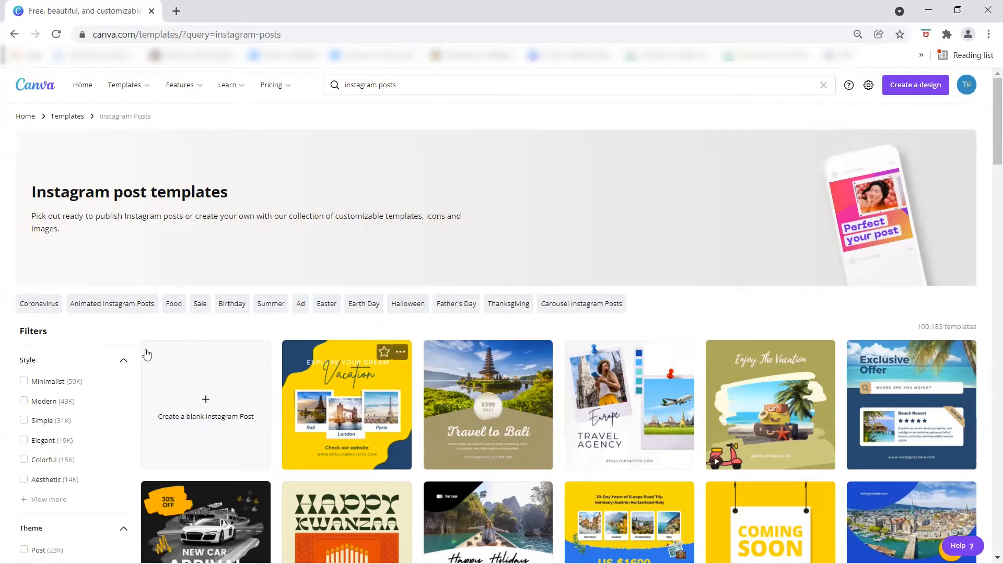
Examine the Style, Theme and Color filters available for the Instagram post templates
scroll(53, 363, "down", 2)
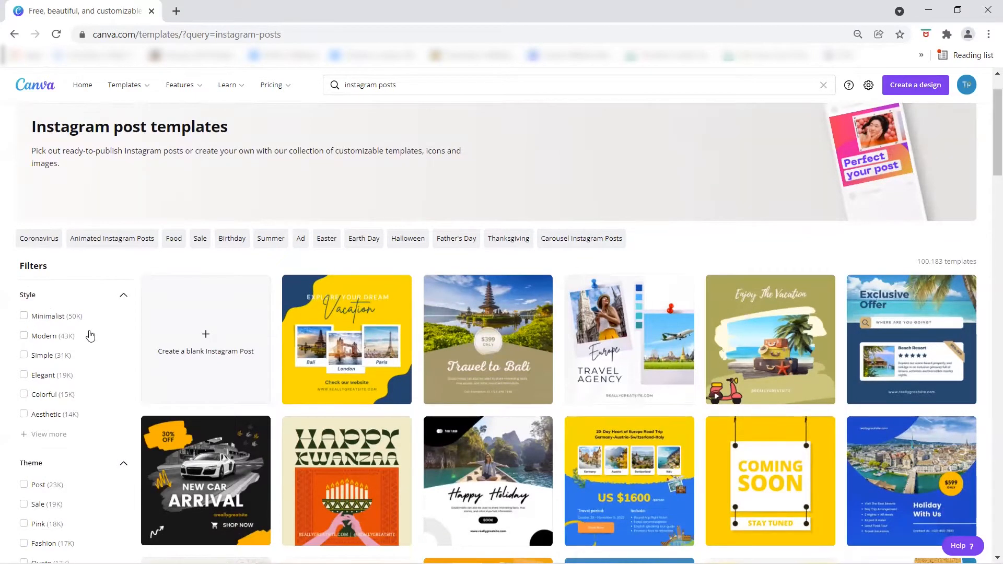
scroll(89, 335, "down", 3)
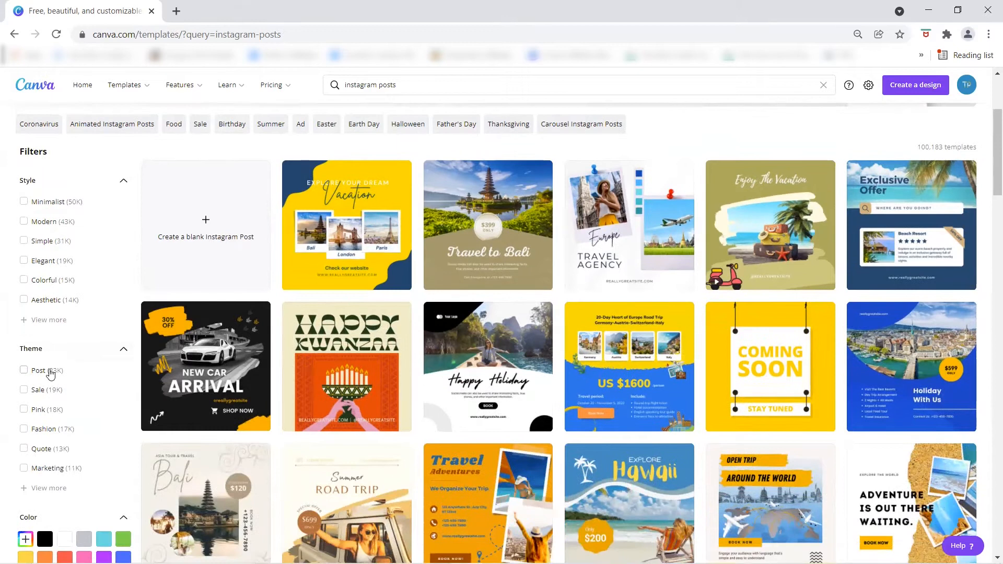
scroll(57, 376, "down", 3)
scroll(68, 393, "down", 2)
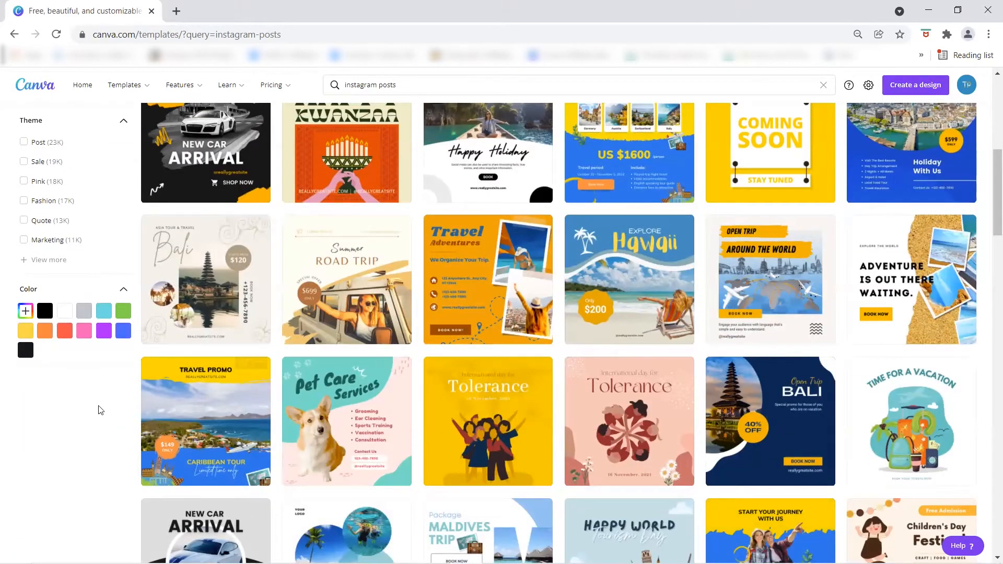
left_click(104, 331)
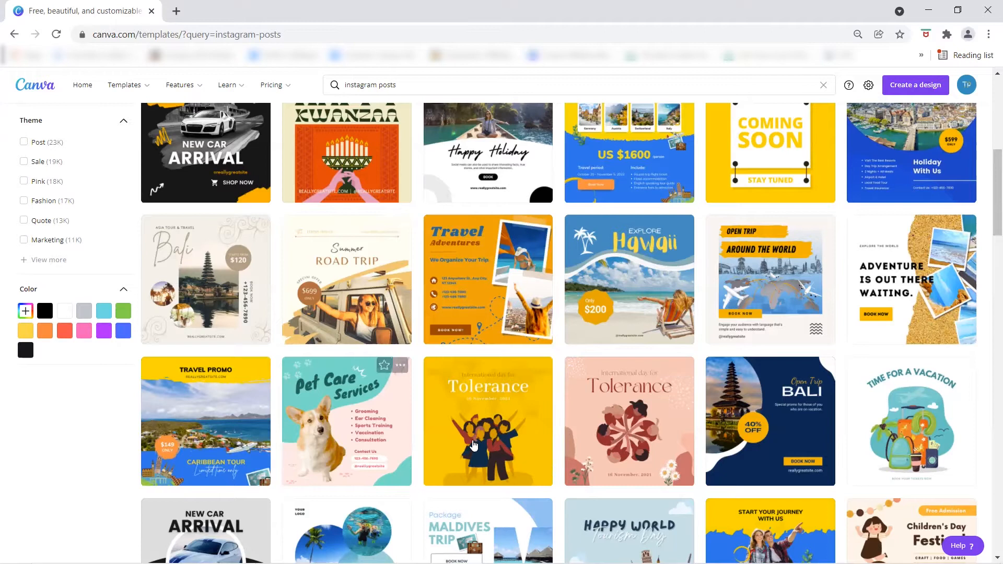
Browse the Instagram post templates and open the preview of the navy "Open Trip Bali" design
scroll(470, 423, "up", 5)
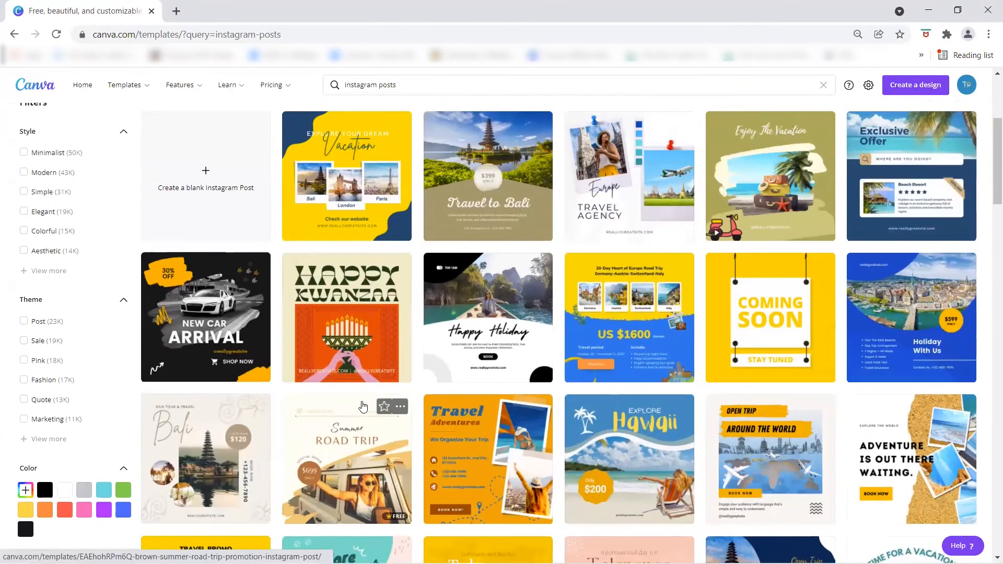
scroll(361, 402, "up", 2)
scroll(360, 402, "down", 2)
scroll(694, 260, "up", 2)
scroll(694, 266, "down", 5)
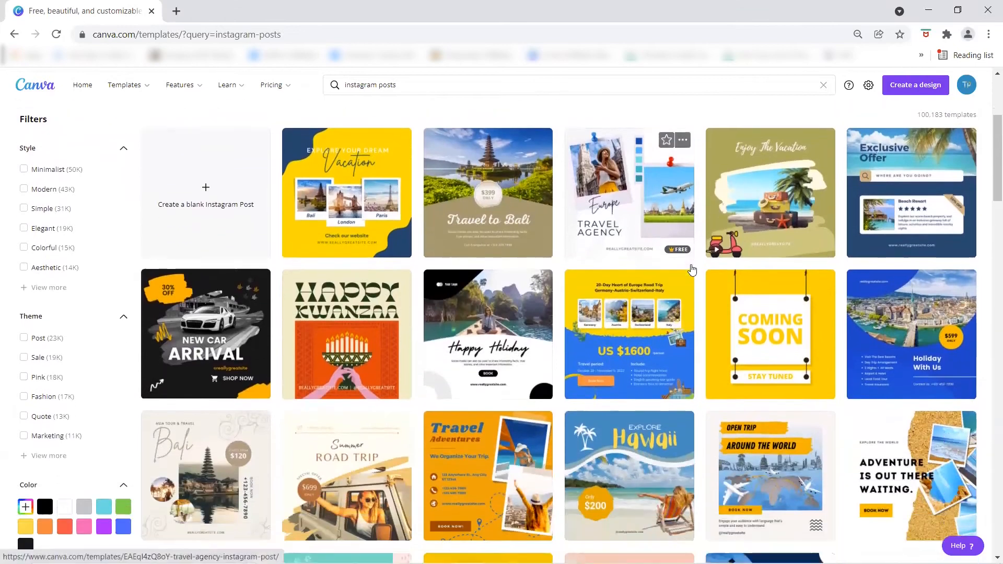
scroll(692, 269, "down", 2)
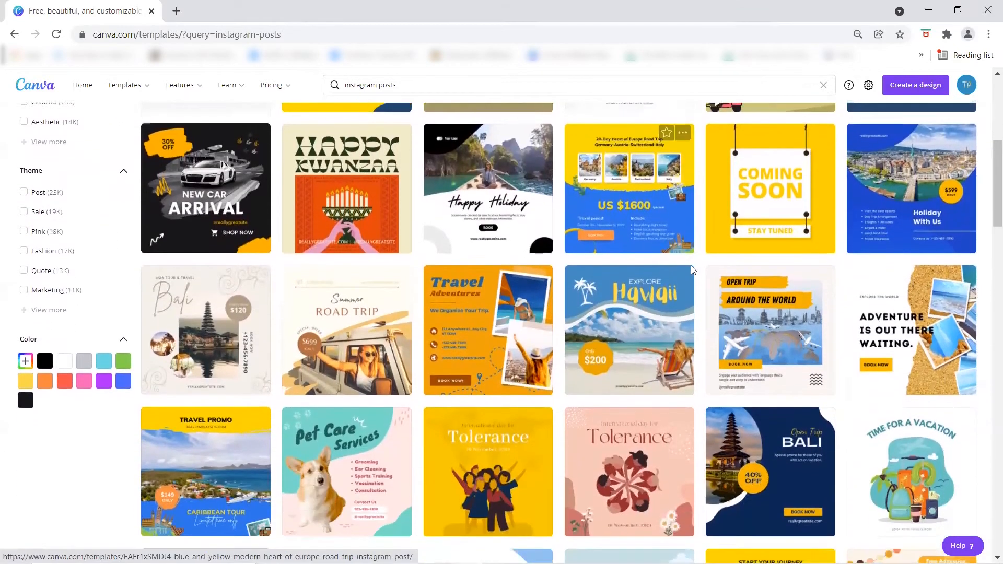
scroll(695, 282, "down", 3)
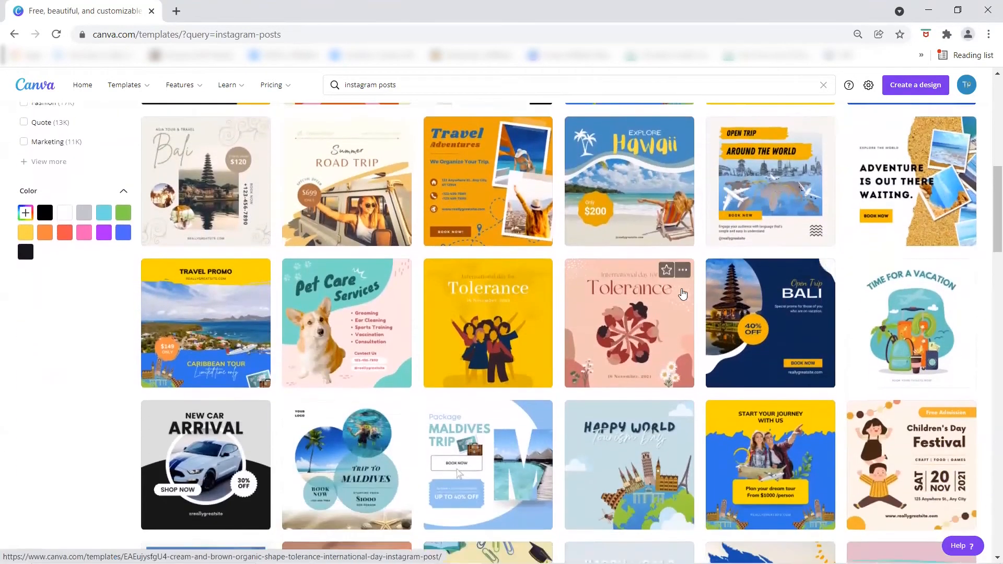
scroll(683, 296, "down", 1)
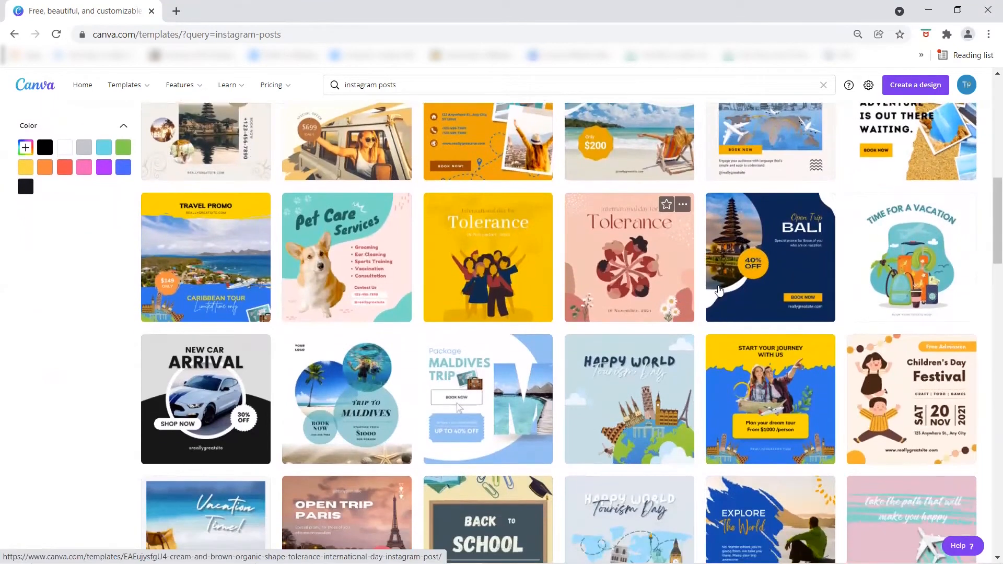
left_click(768, 269)
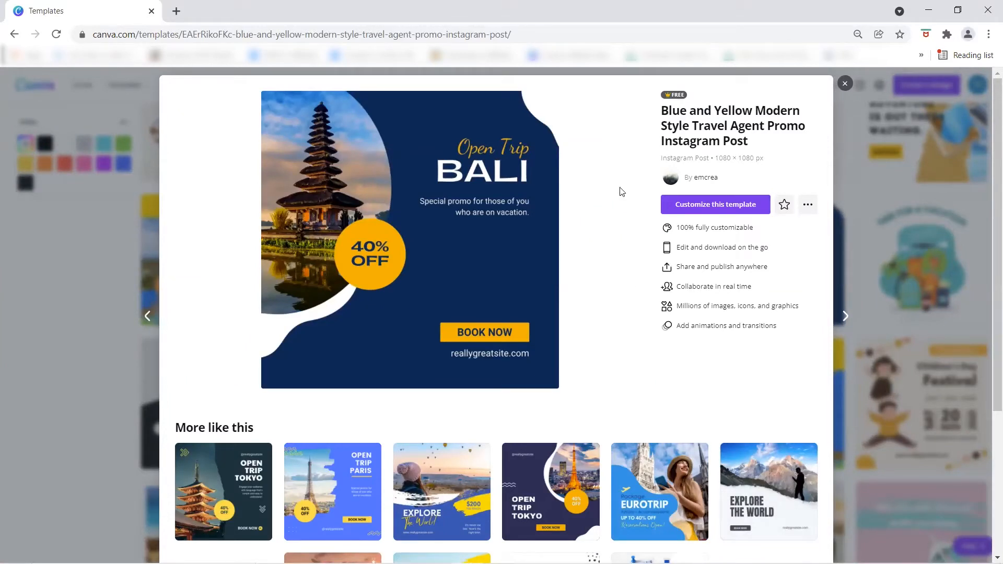
Look through the similar designs suggested for the Bali template and open the Bali template itself for customizing
mouse_move(687, 95)
scroll(605, 245, "down", 3)
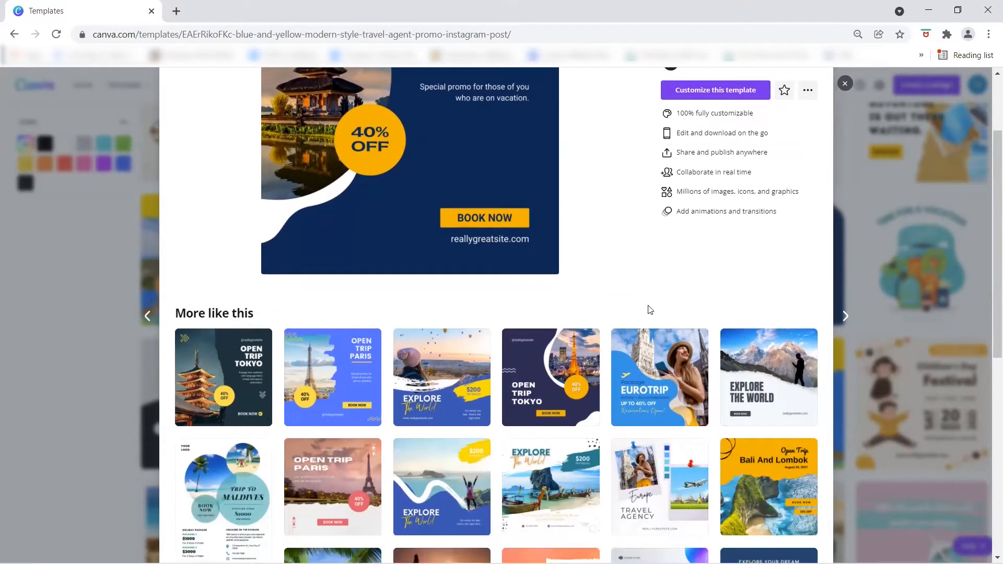
scroll(651, 311, "down", 3)
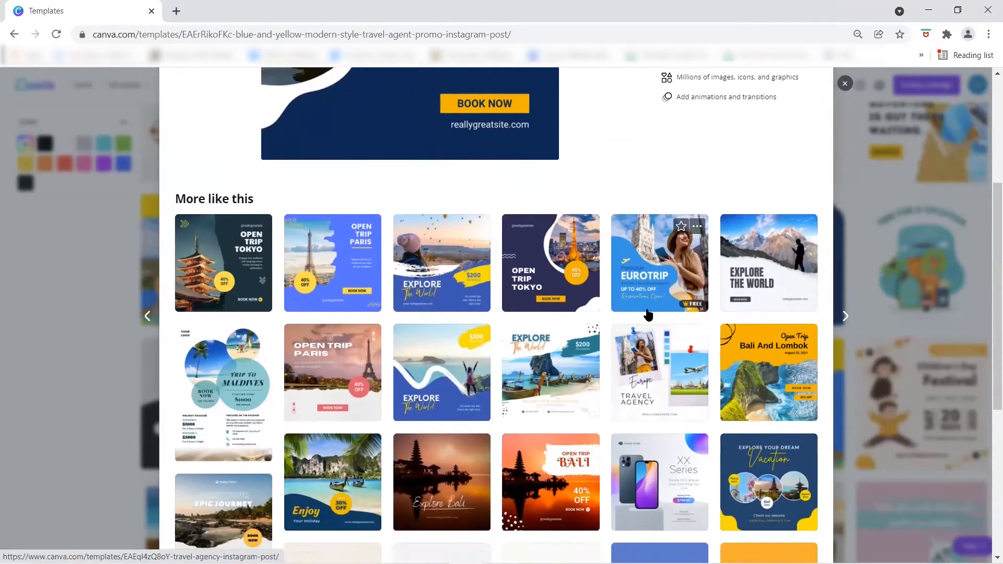
scroll(648, 315, "down", 2)
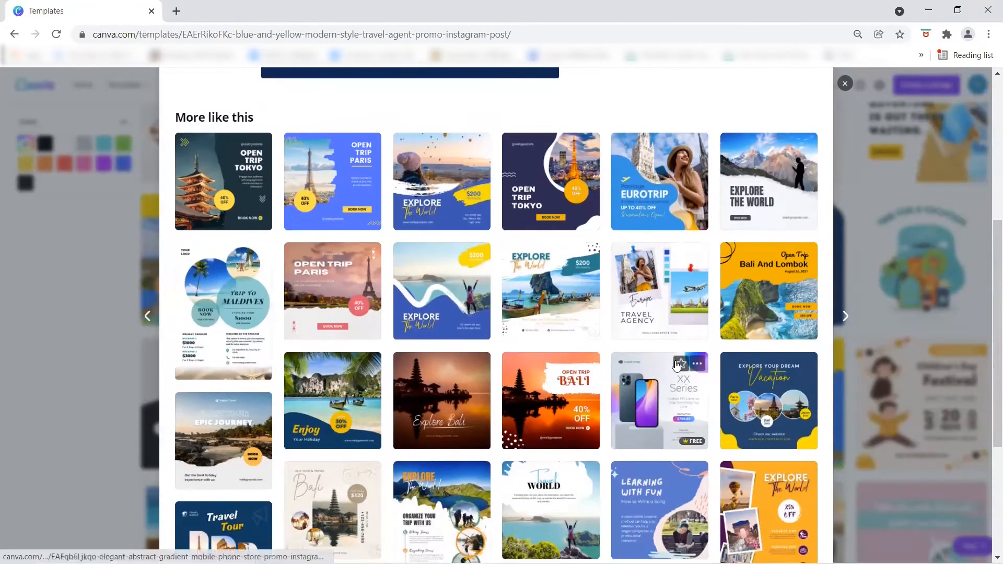
scroll(677, 364, "down", 2)
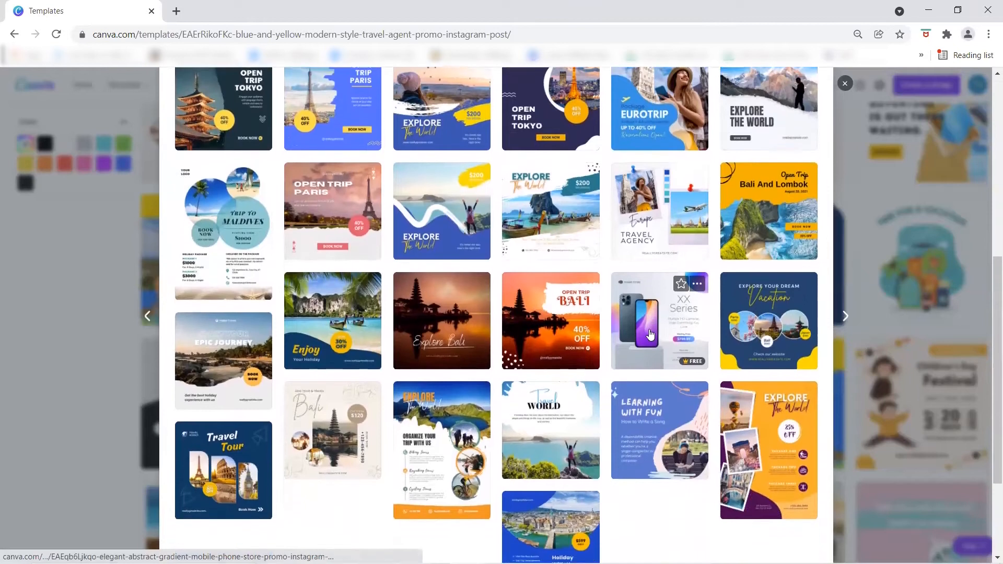
scroll(430, 381, "down", 2)
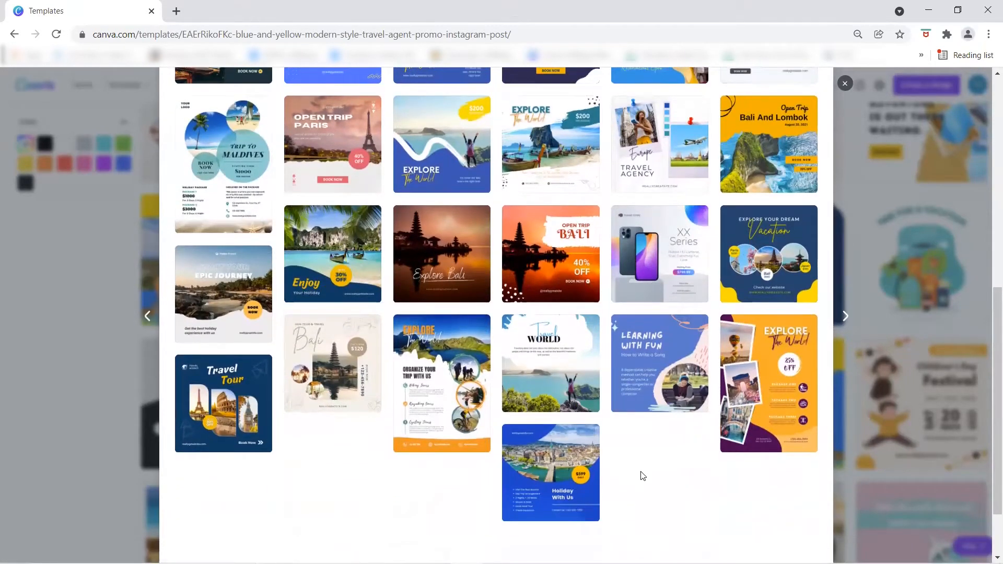
scroll(643, 476, "up", 3)
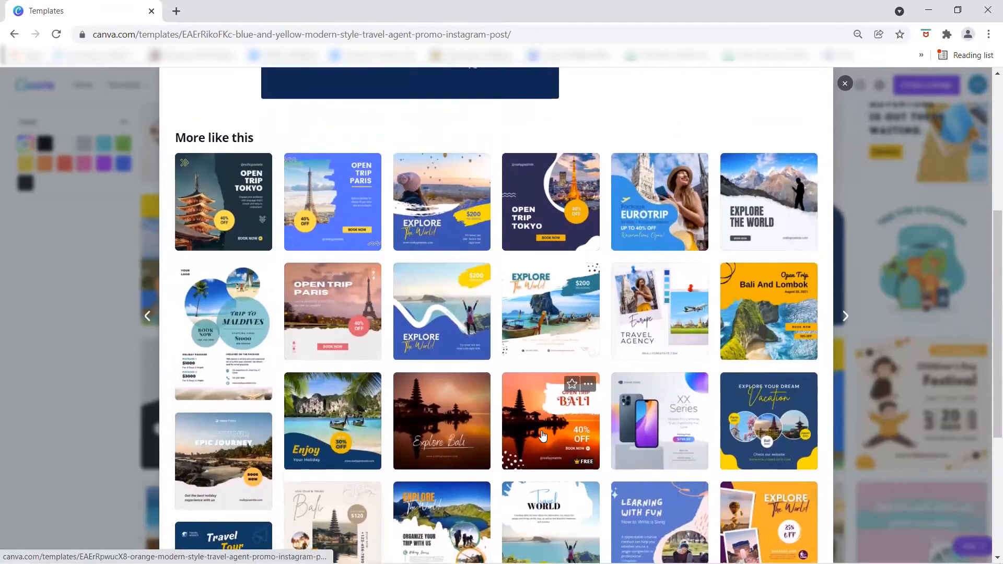
scroll(542, 408, "up", 4)
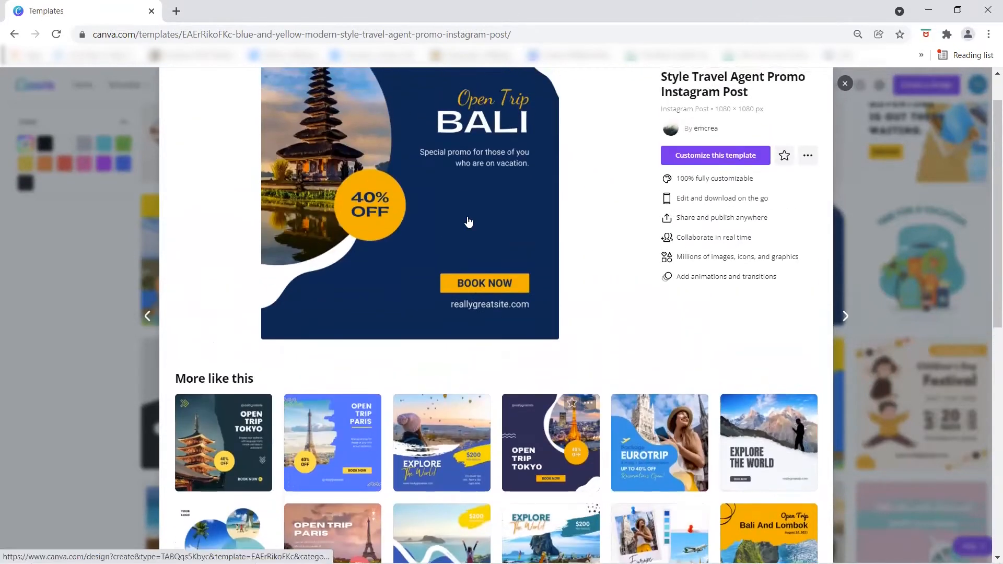
scroll(476, 222, "up", 1)
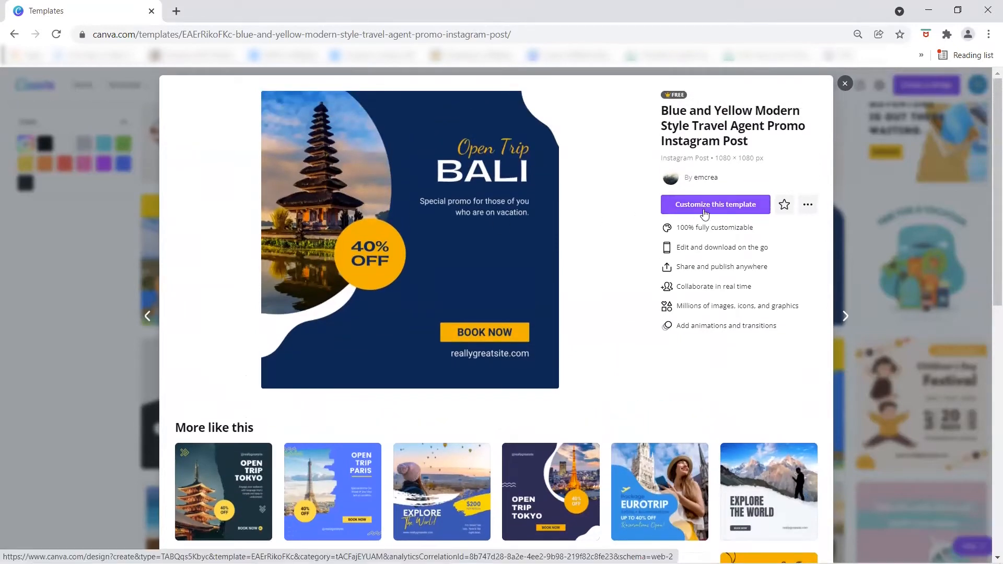
left_click(716, 213)
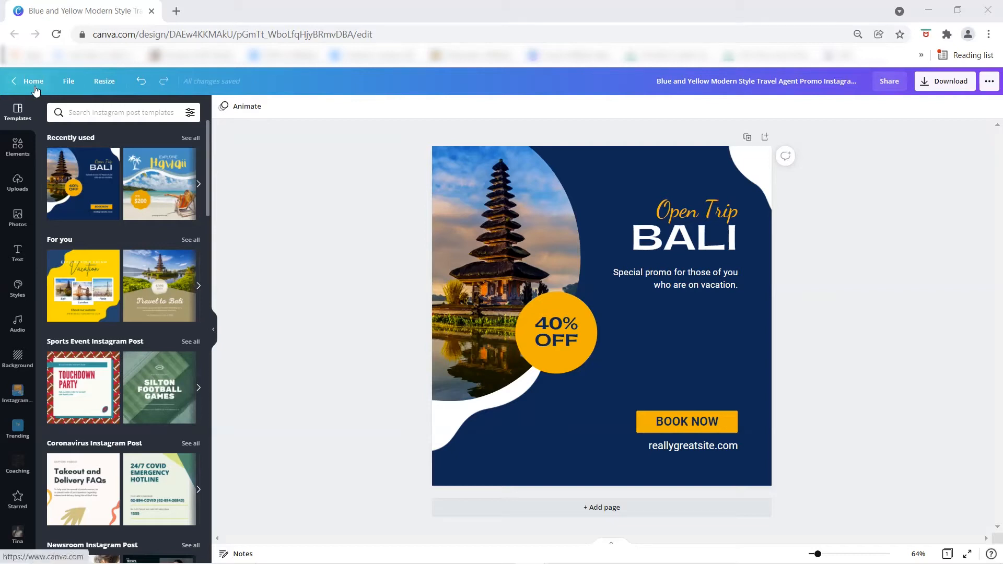
Examine the design's file options, including its editable title, without renaming it
left_click(69, 82)
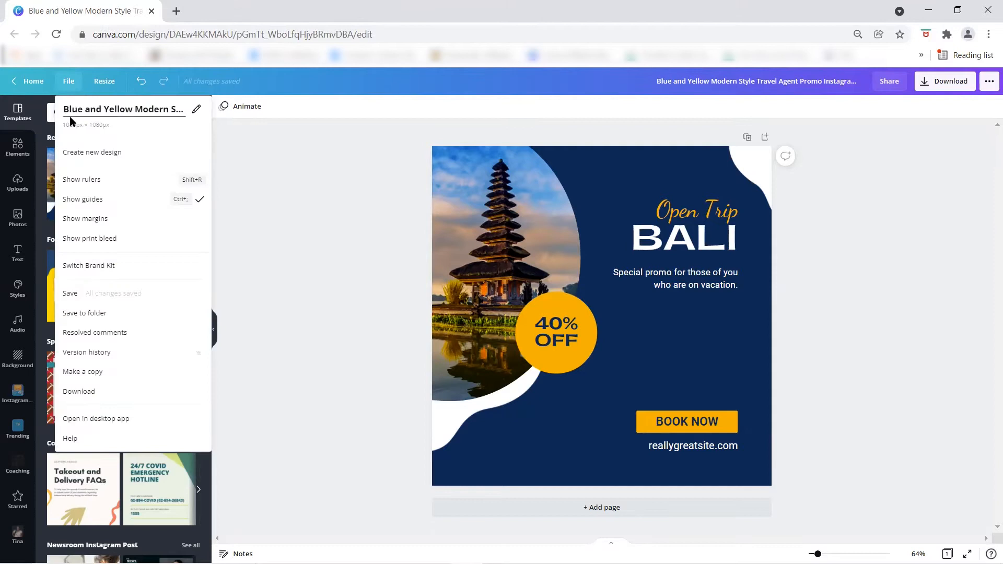
left_click(197, 111)
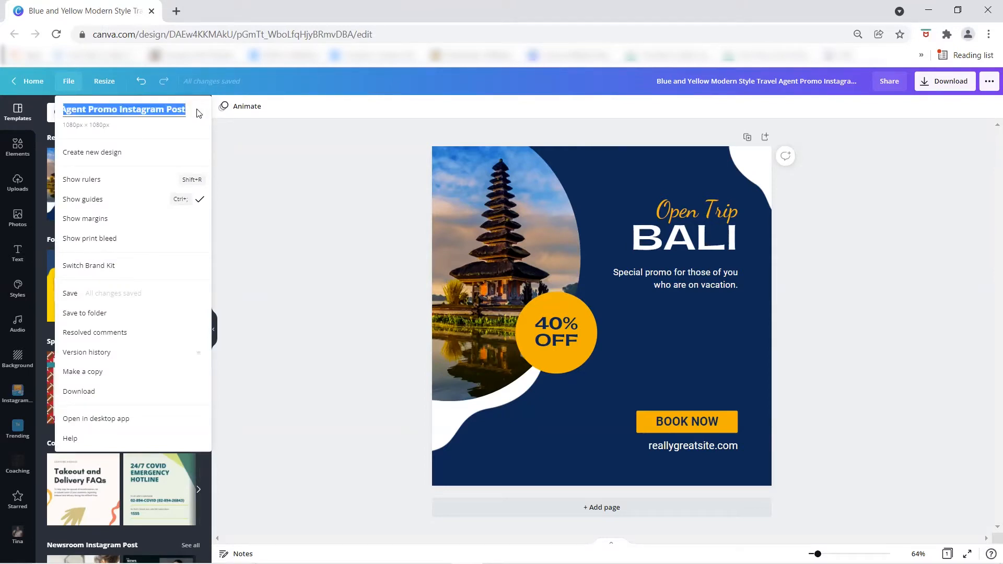
left_click(150, 121)
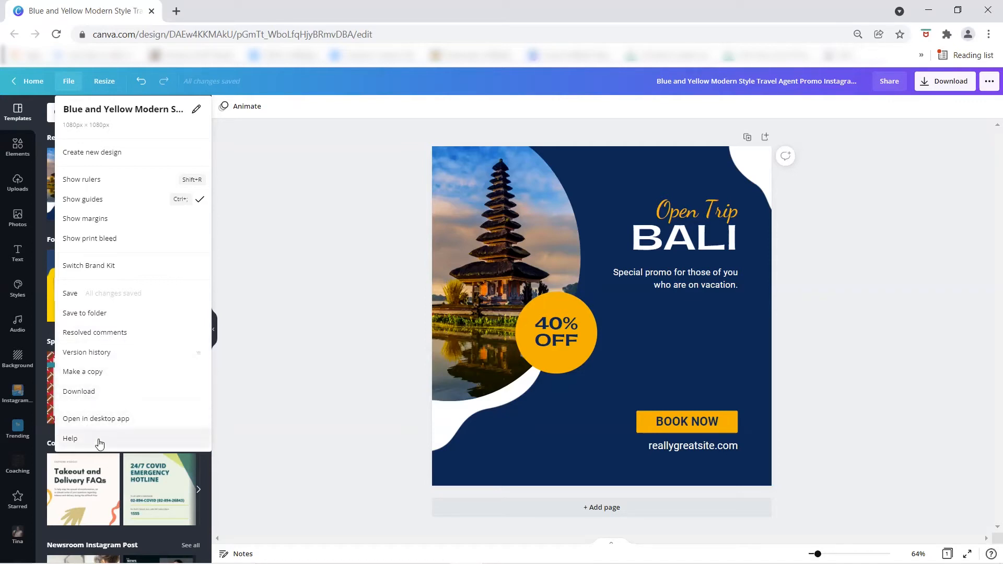
Examine the resize options, including custom size, the expanded list of recent sizes and all design types, and close them
left_click(106, 84)
left_click(107, 83)
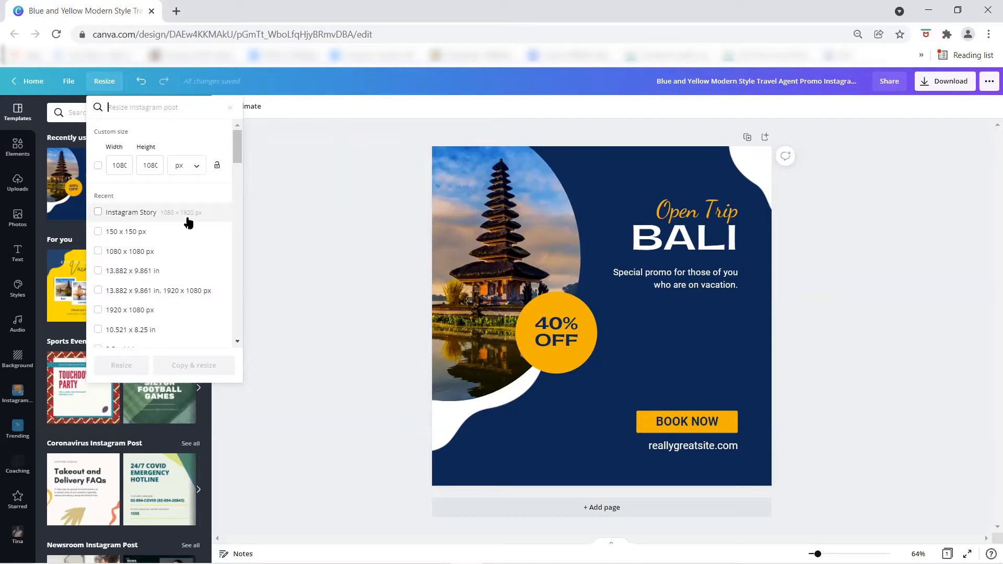
scroll(145, 256, "down", 1)
scroll(145, 256, "down", 5)
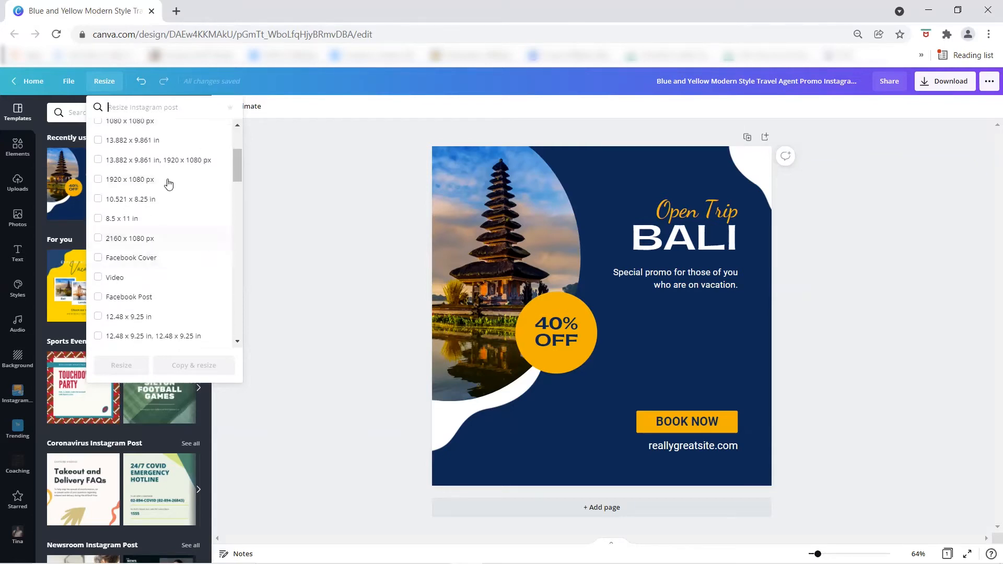
scroll(164, 193, "down", 1)
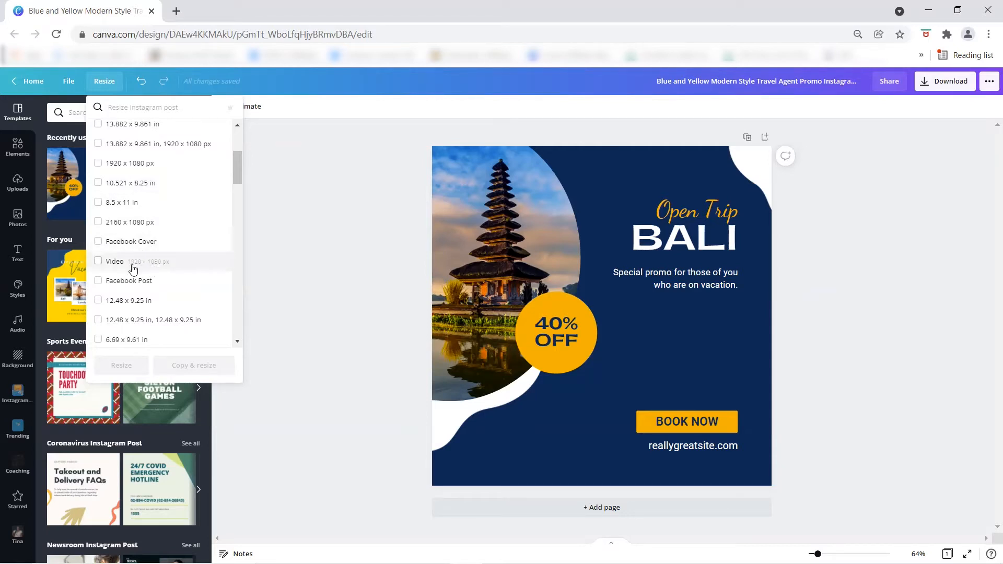
scroll(167, 279, "down", 3)
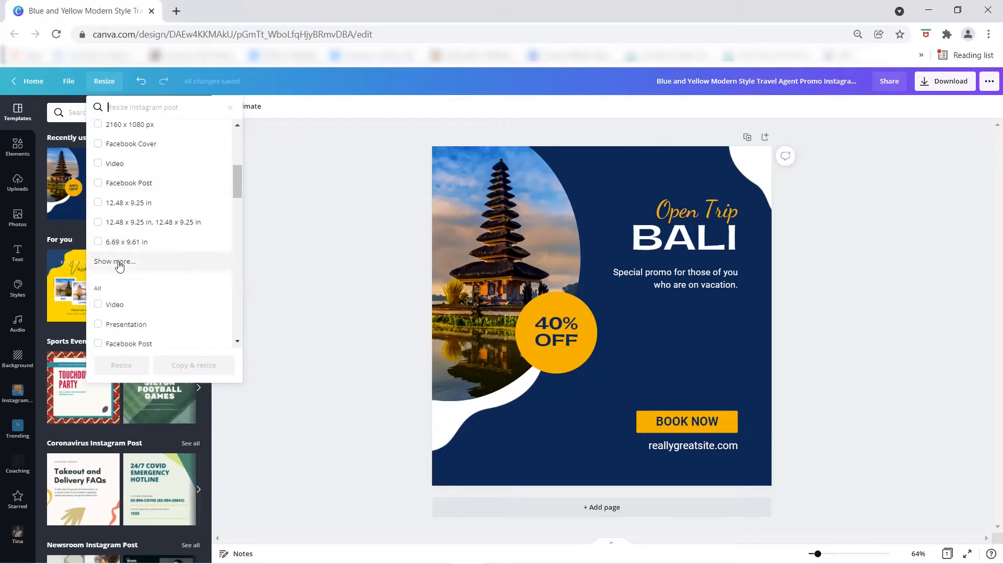
left_click(119, 263)
scroll(188, 232, "down", 3)
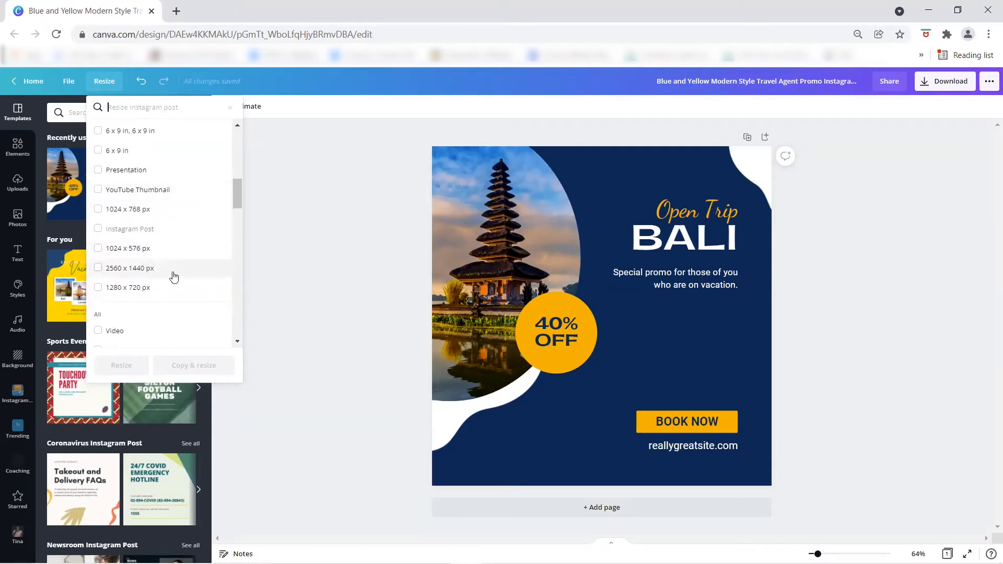
scroll(181, 278, "down", 2)
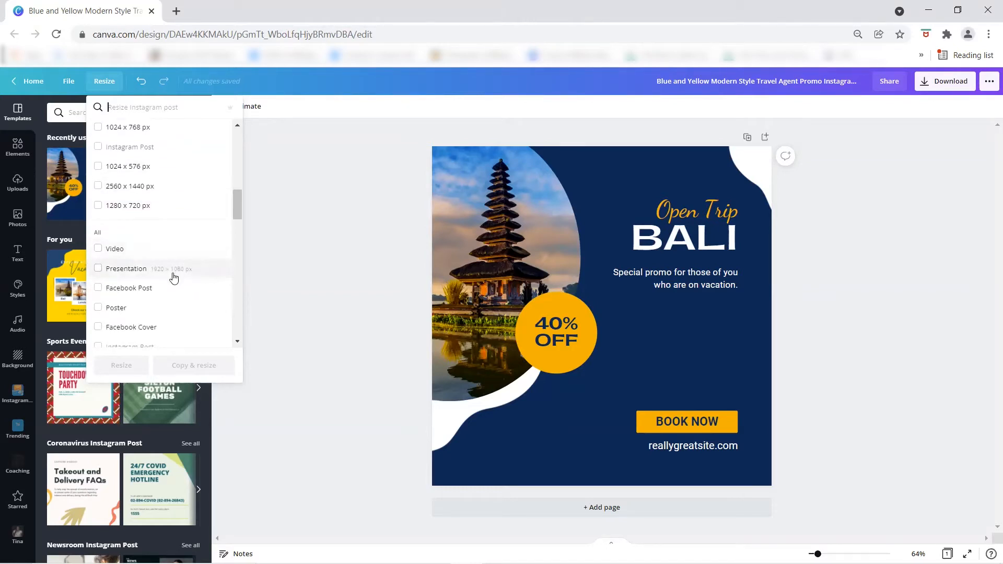
scroll(170, 282, "down", 1)
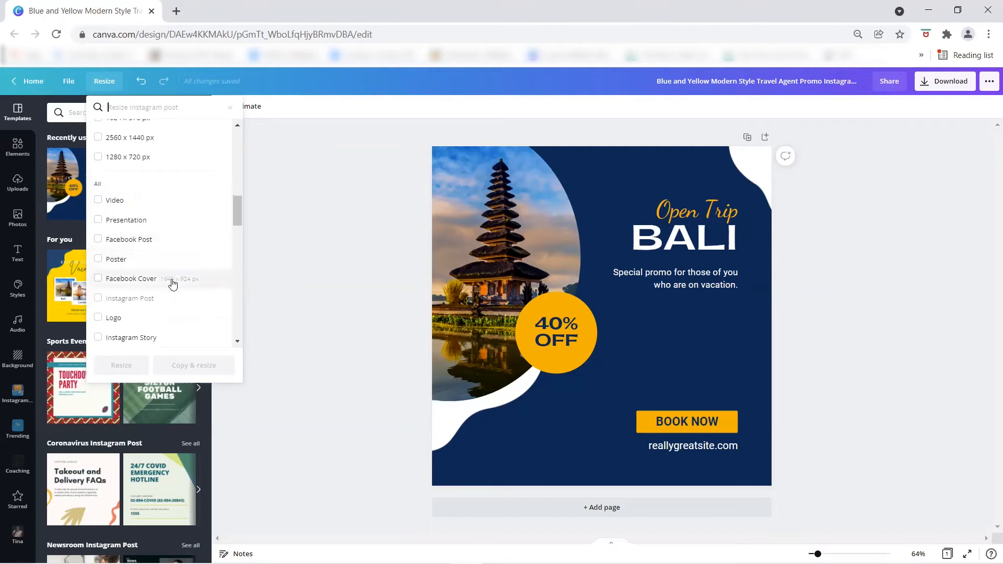
left_click_drag(236, 211, 247, 128)
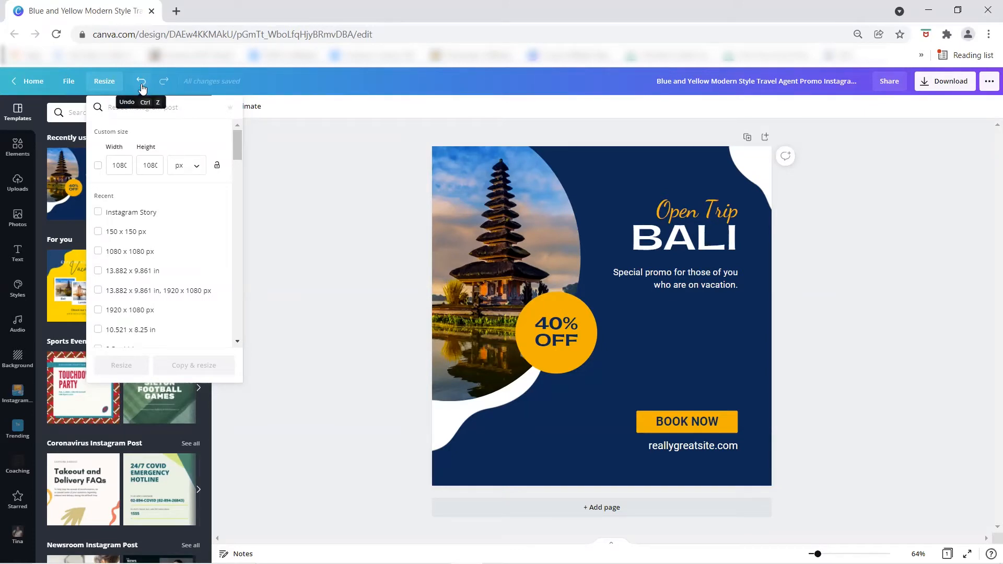
left_click(277, 84)
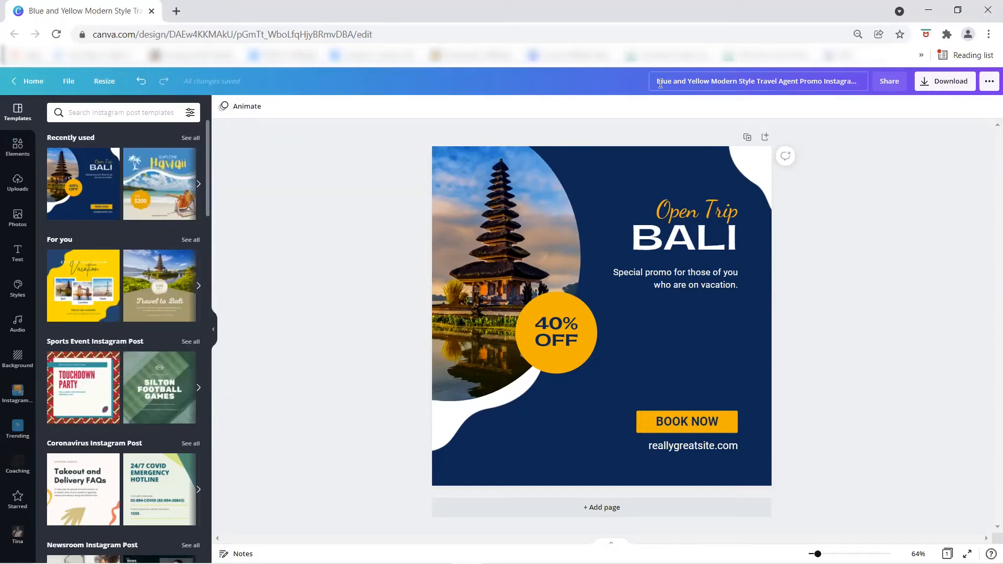
Rename the design as "Standard Instagram Post"
left_click(683, 81)
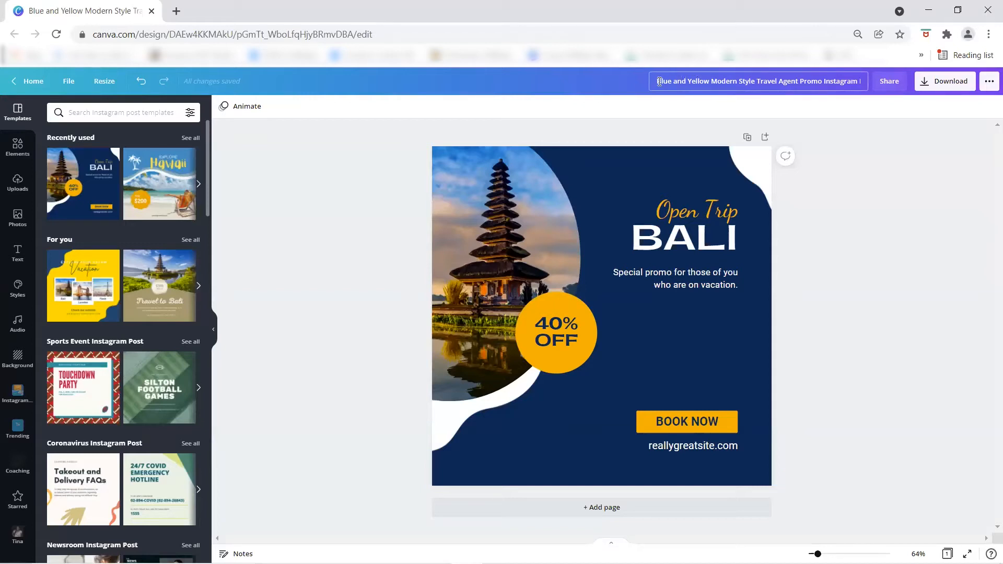
left_click(857, 73)
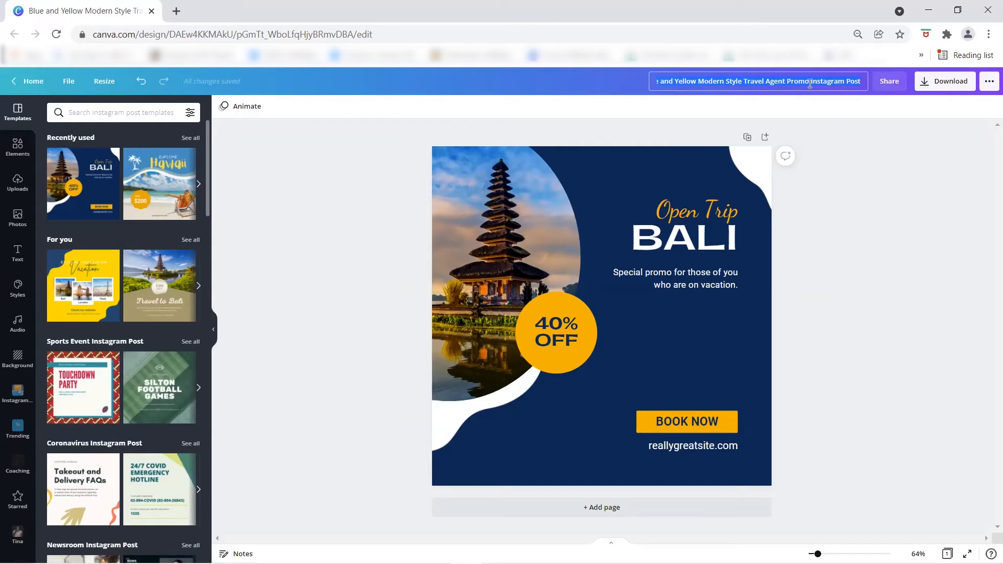
type("Standa")
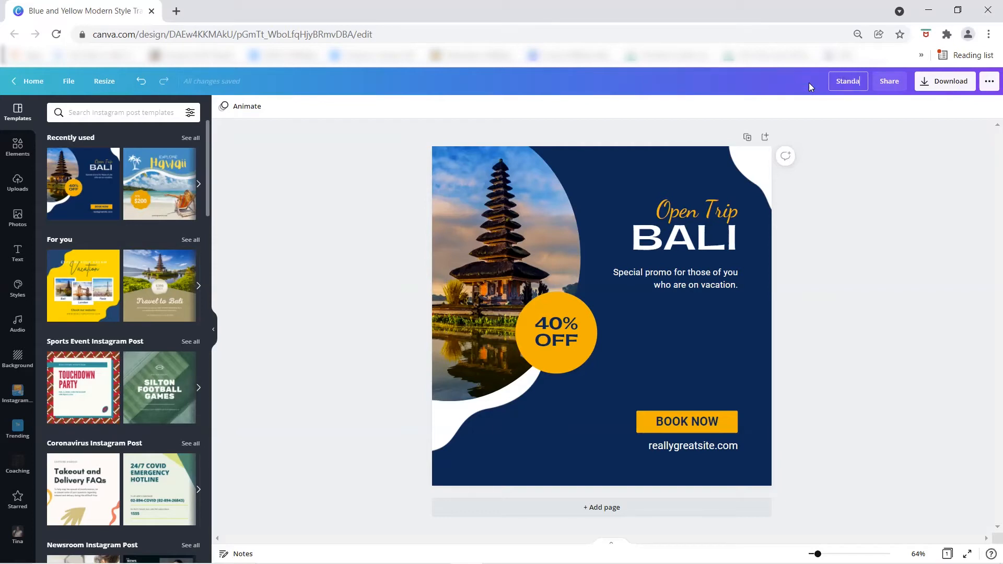
type("rd Instagram Post")
left_click(828, 109)
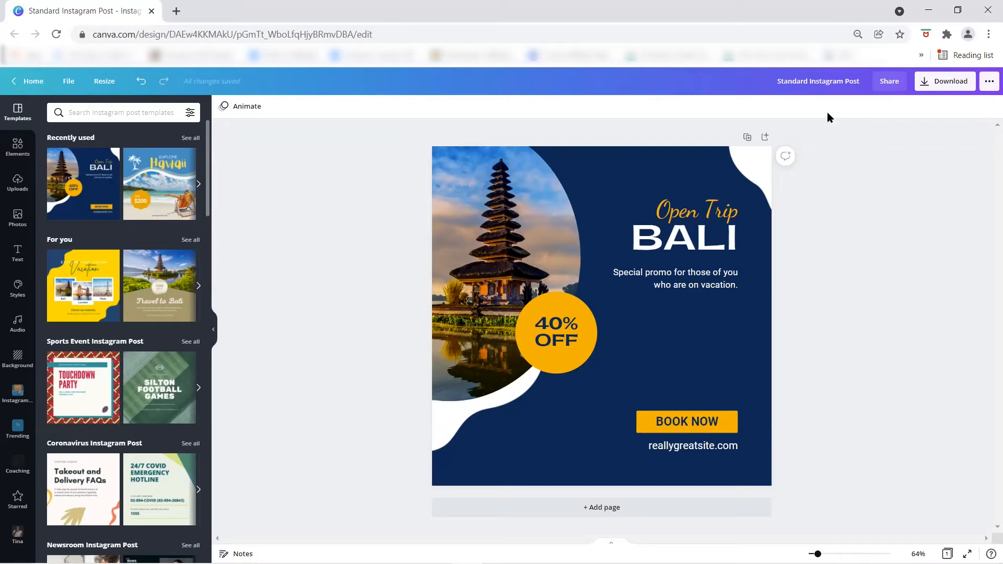
Examine the design's sharing options and the file types offered for download
left_click(889, 84)
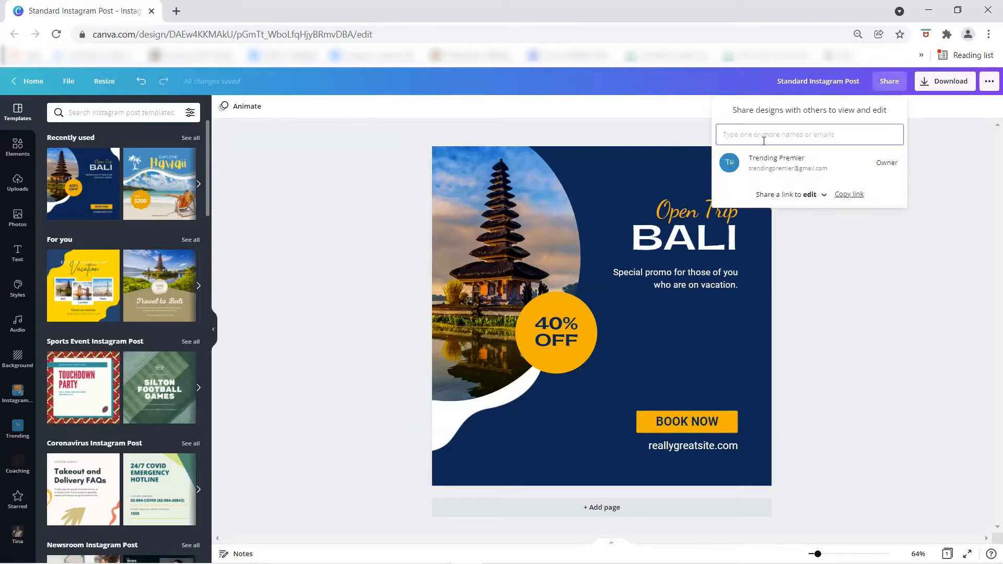
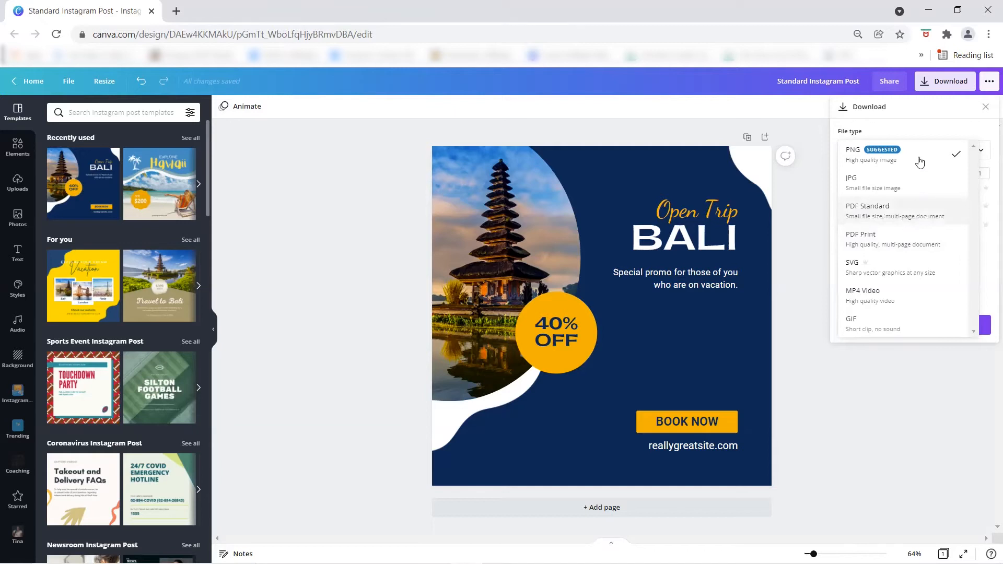
left_click(914, 134)
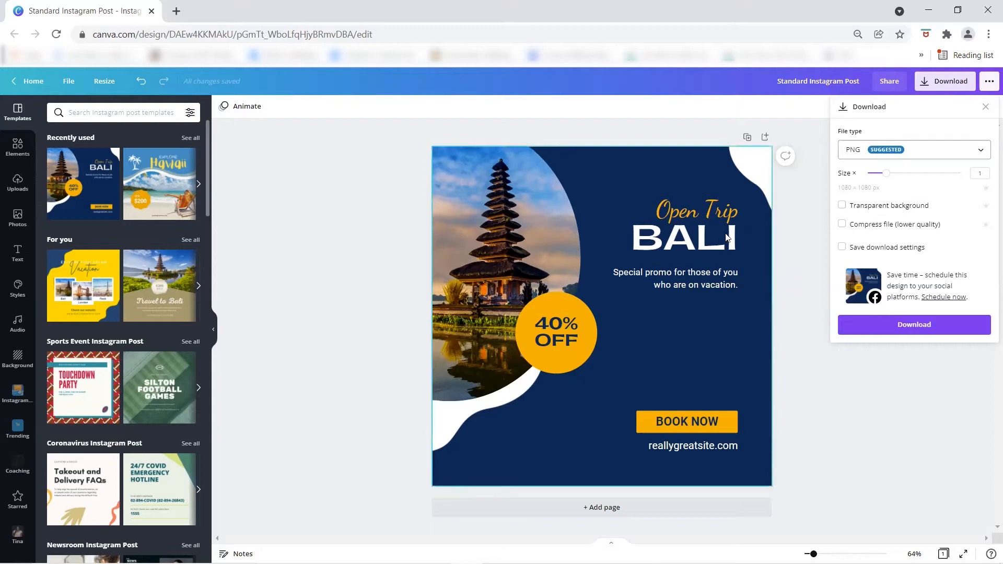
left_click(924, 152)
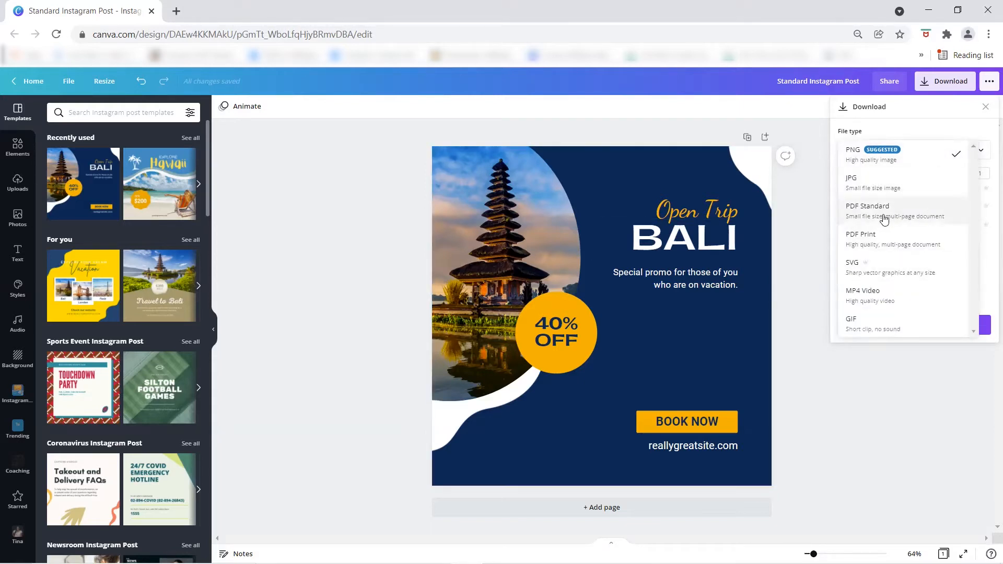
Close the download options and examine the scheduling calendar offered among the design's publishing options
left_click(812, 138)
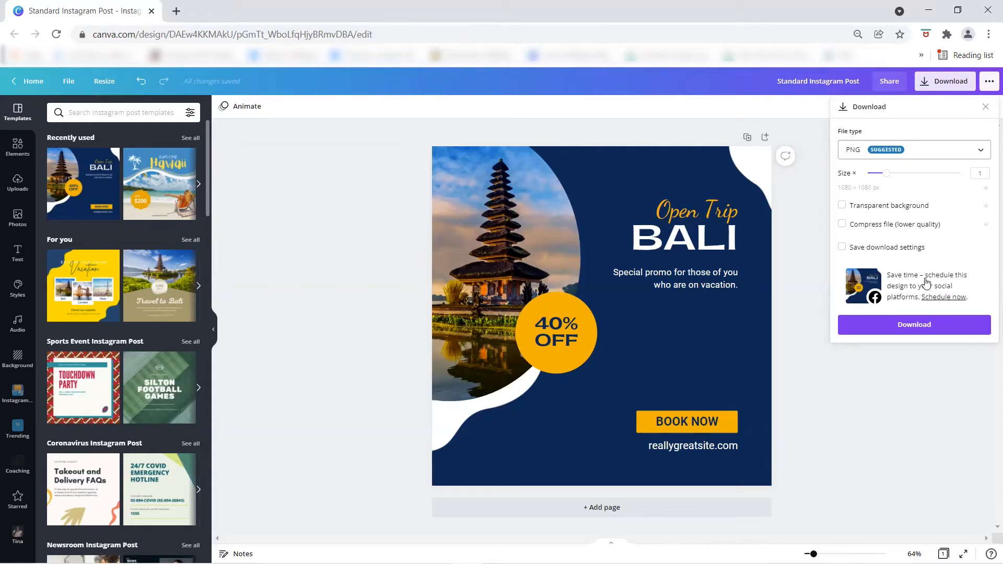
left_click(831, 89)
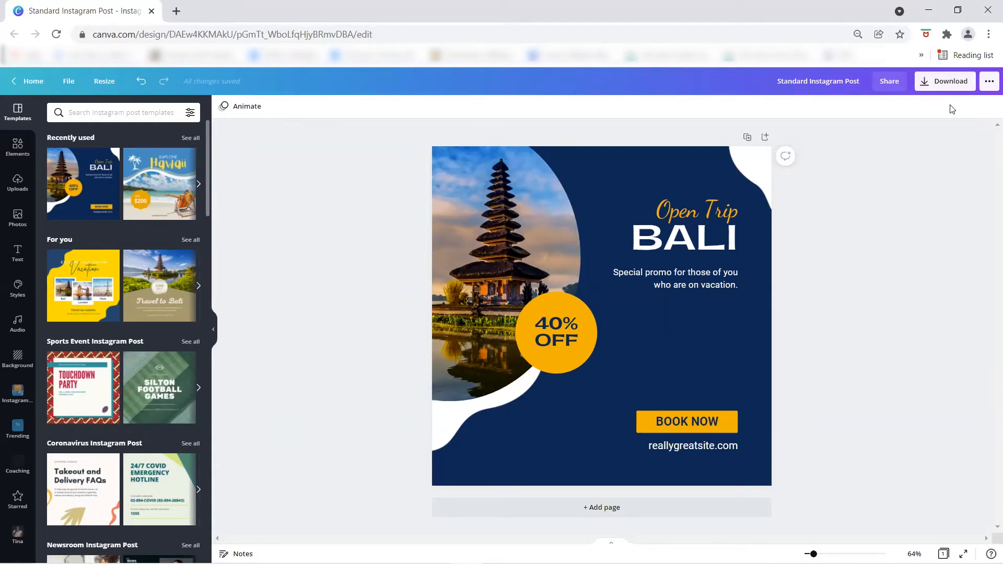
left_click(990, 85)
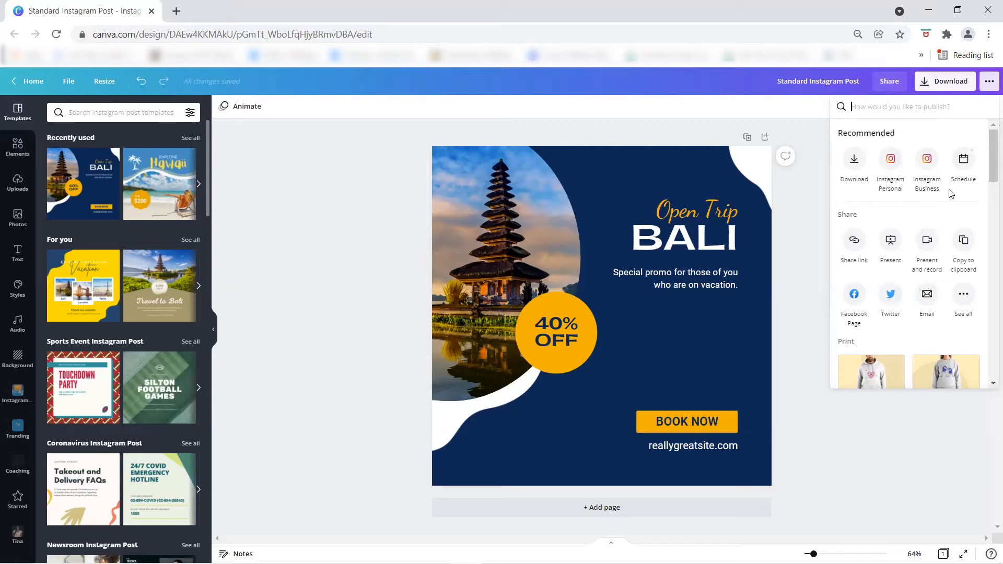
left_click(964, 165)
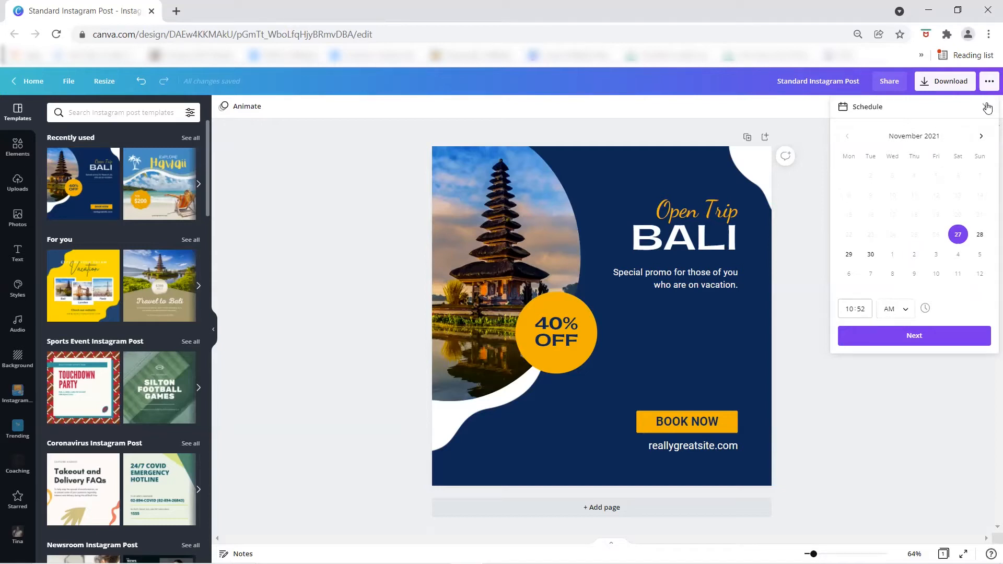
Examine the complete list of share destinations in the design's publishing options and close it
left_click(990, 84)
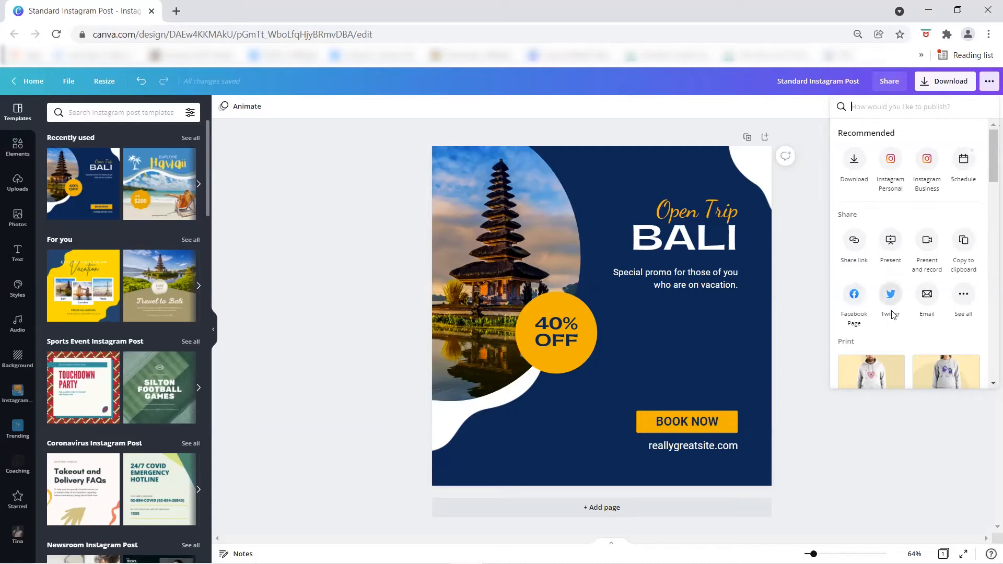
left_click(961, 298)
scroll(941, 314, "down", 2)
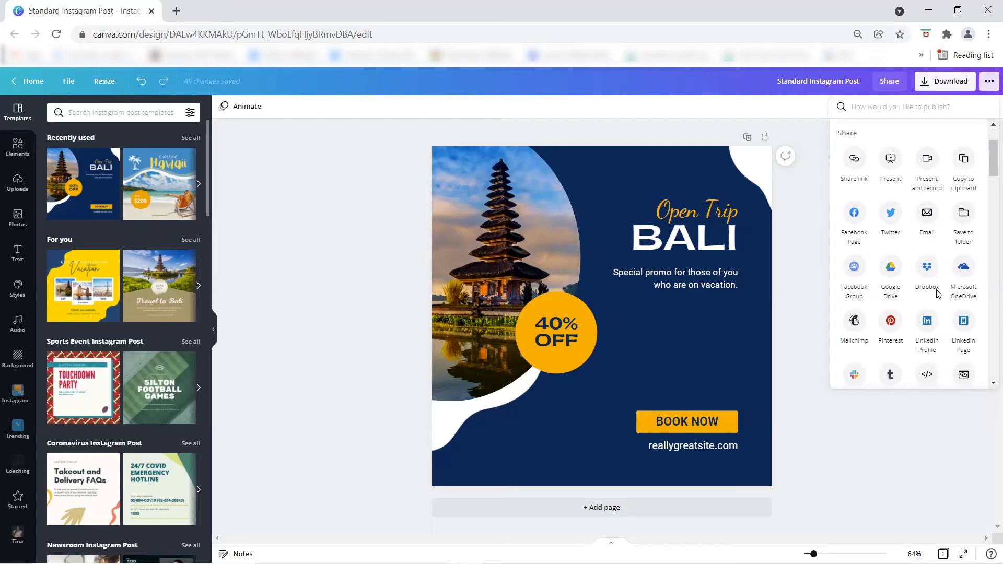
scroll(854, 181, "down", 4)
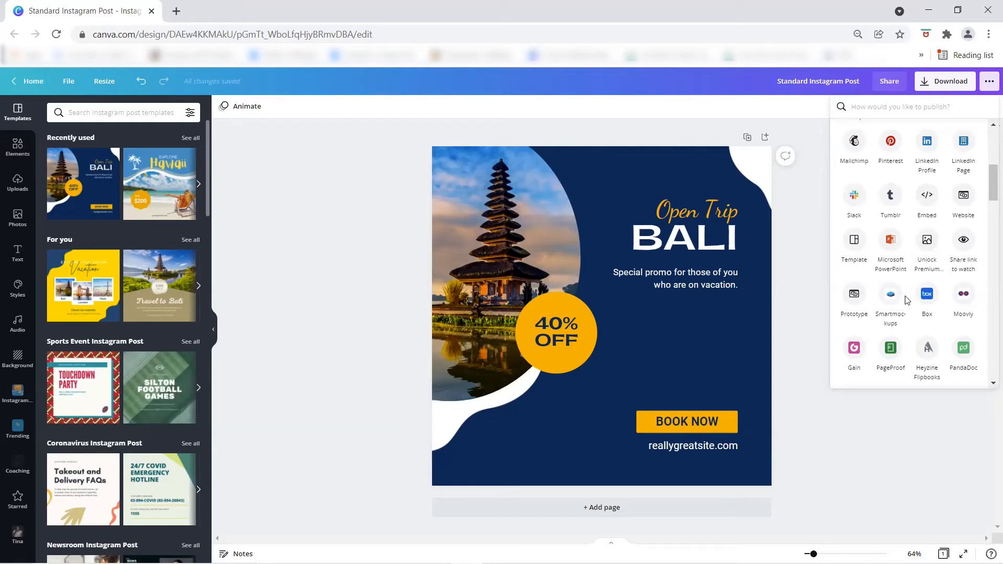
left_click(709, 122)
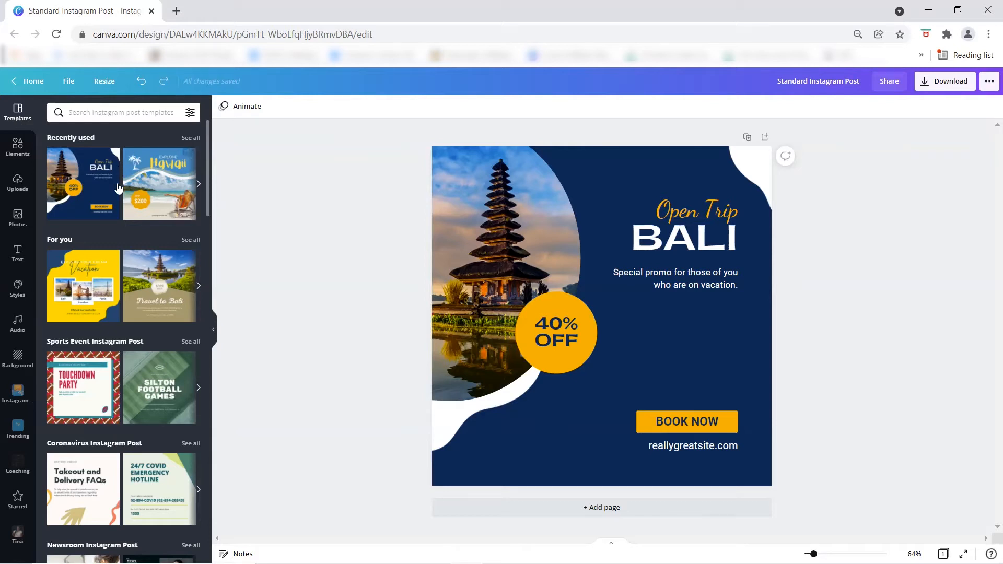
Examine the available design elements and browse the library's trending photos
left_click(18, 151)
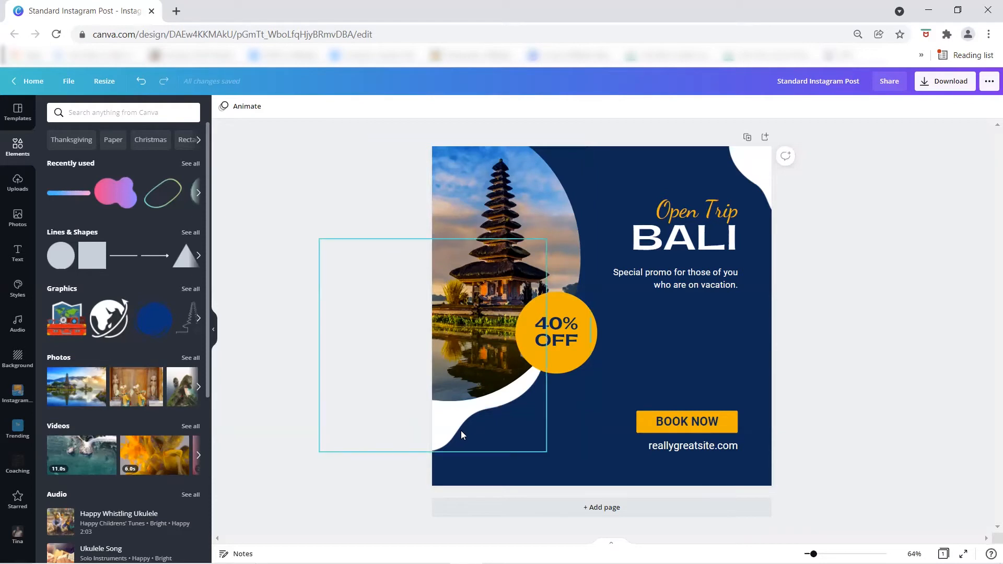
left_click(19, 220)
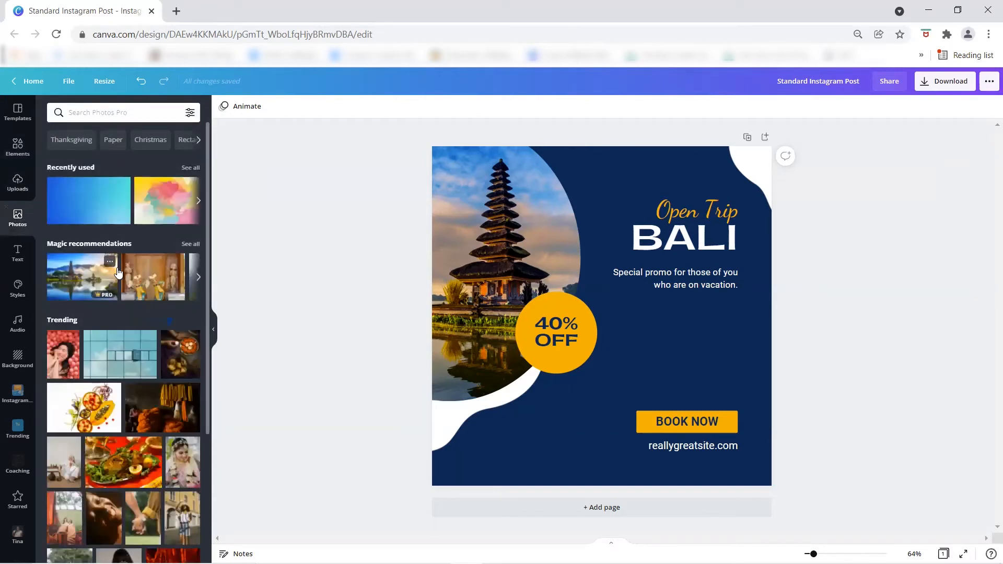
scroll(136, 301, "down", 6)
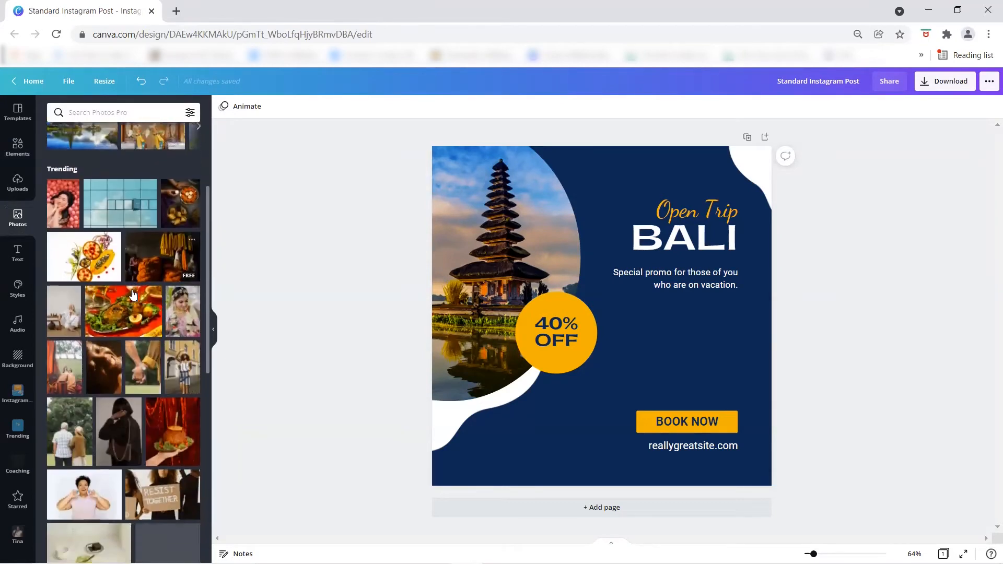
scroll(140, 292, "down", 4)
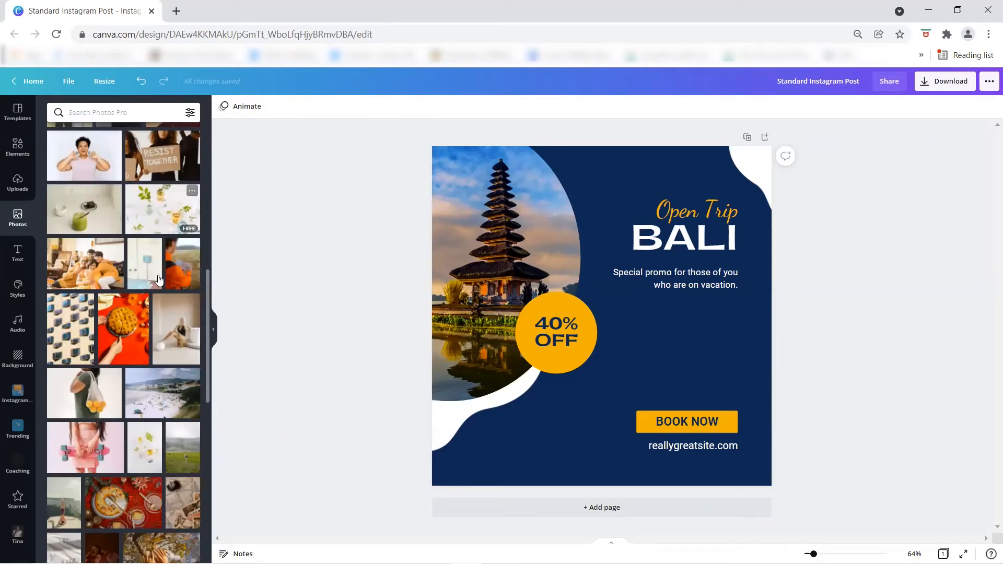
scroll(144, 320, "down", 1)
scroll(145, 319, "down", 6)
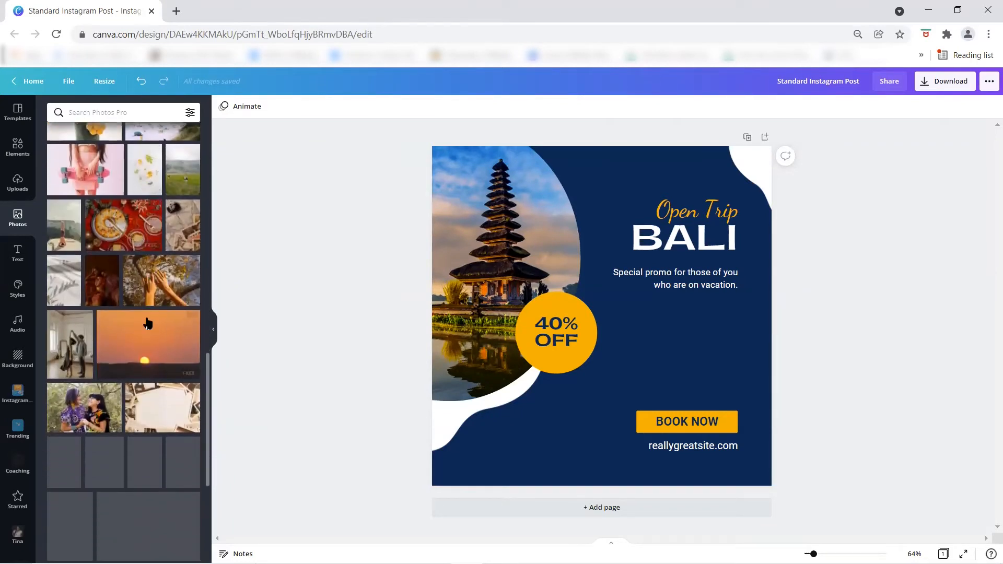
scroll(149, 321, "down", 3)
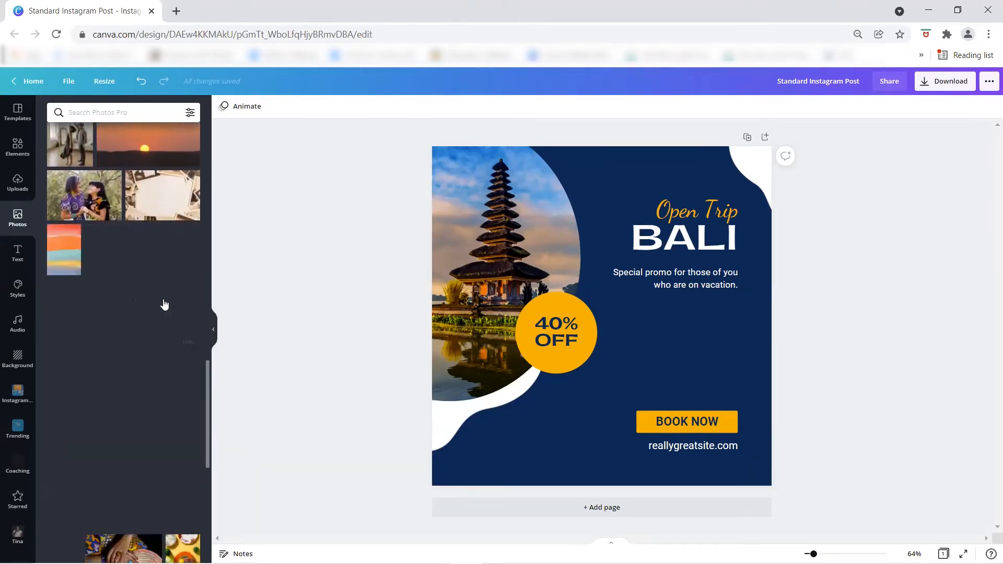
scroll(137, 302, "down", 10)
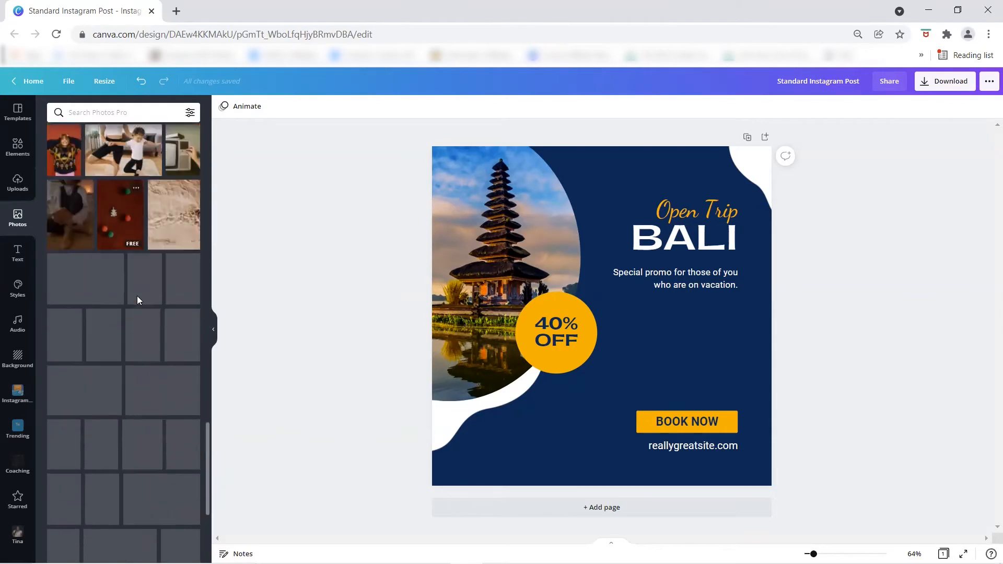
scroll(137, 299, "down", 1)
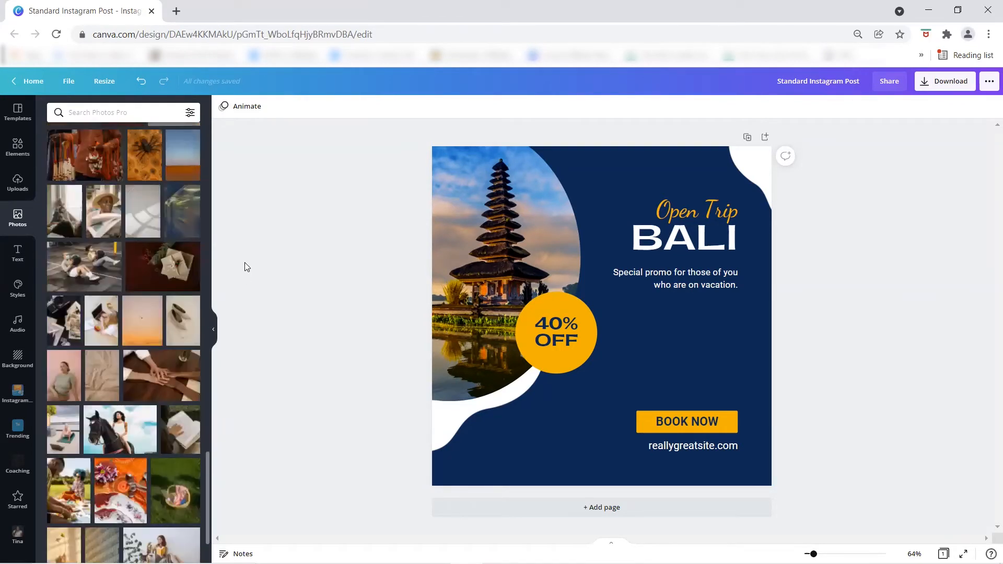
Examine the heading, subheading and body text options and browse the ready-made font combinations
left_click(17, 254)
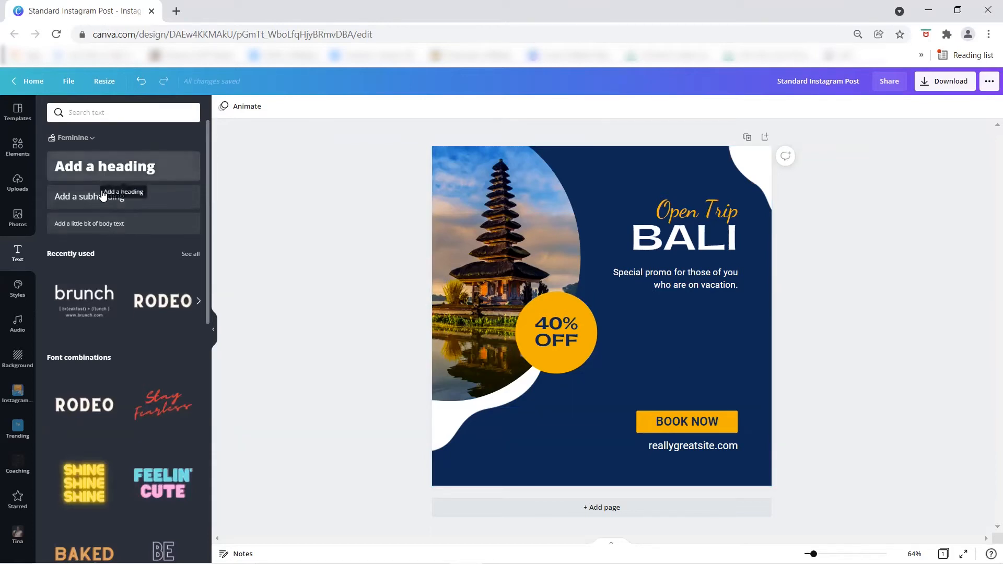
scroll(125, 324, "down", 2)
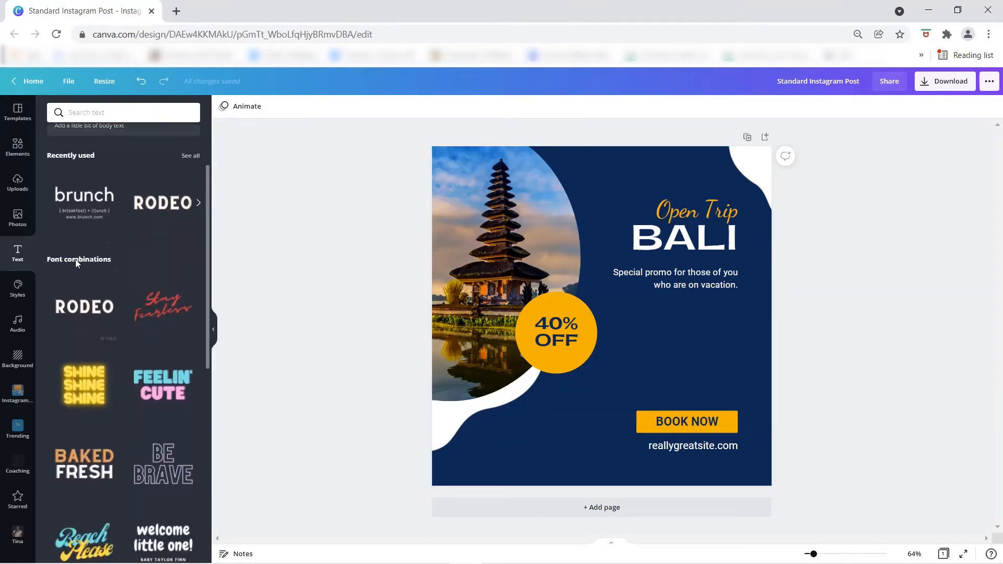
scroll(141, 319, "down", 2)
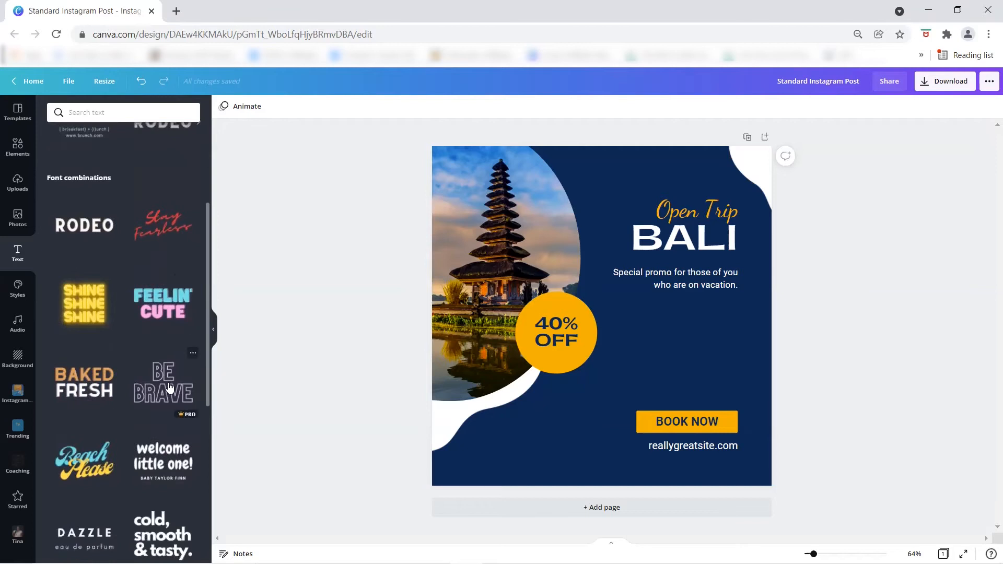
scroll(156, 472, "down", 2)
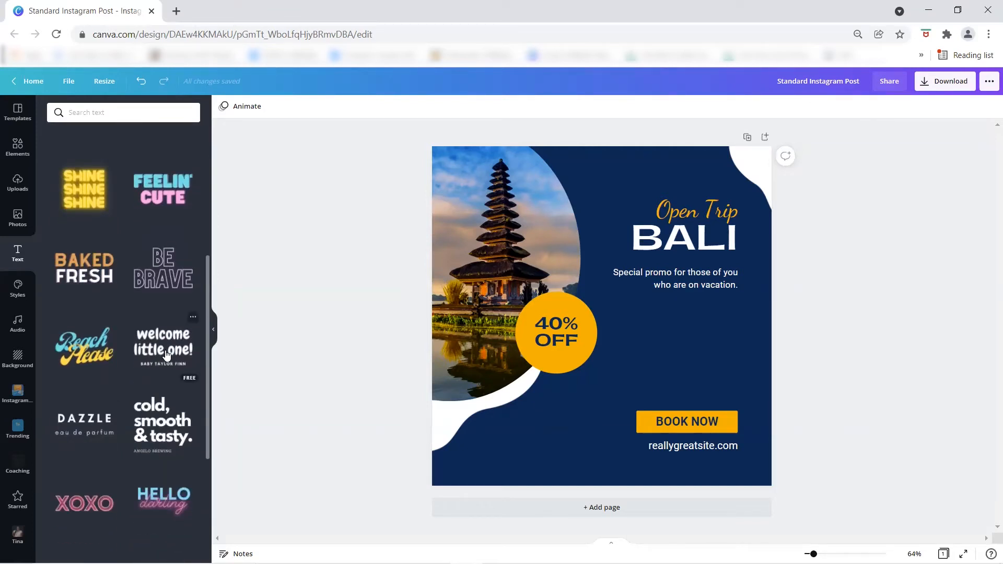
scroll(166, 356, "down", 6)
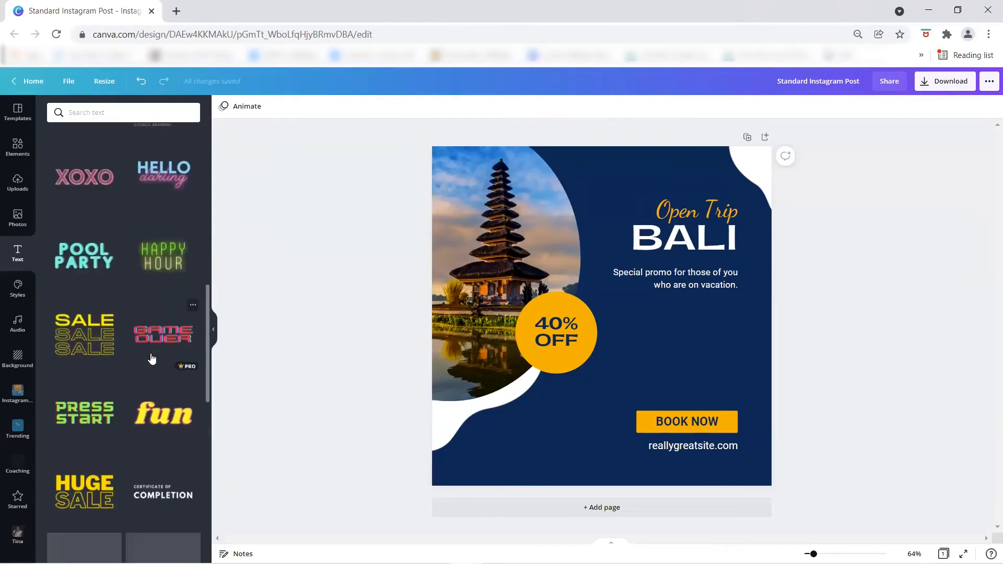
scroll(150, 358, "down", 2)
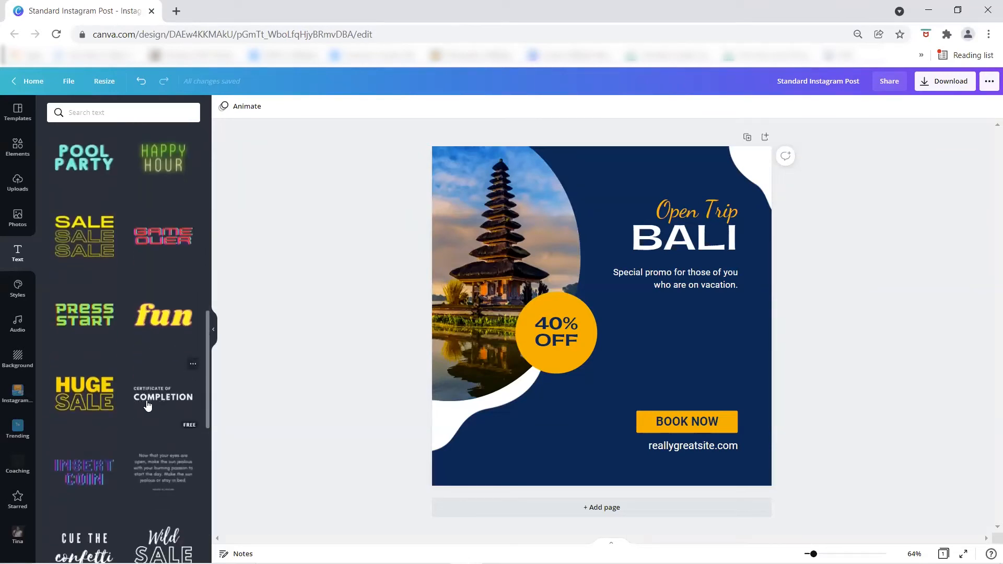
scroll(147, 397, "up", 8)
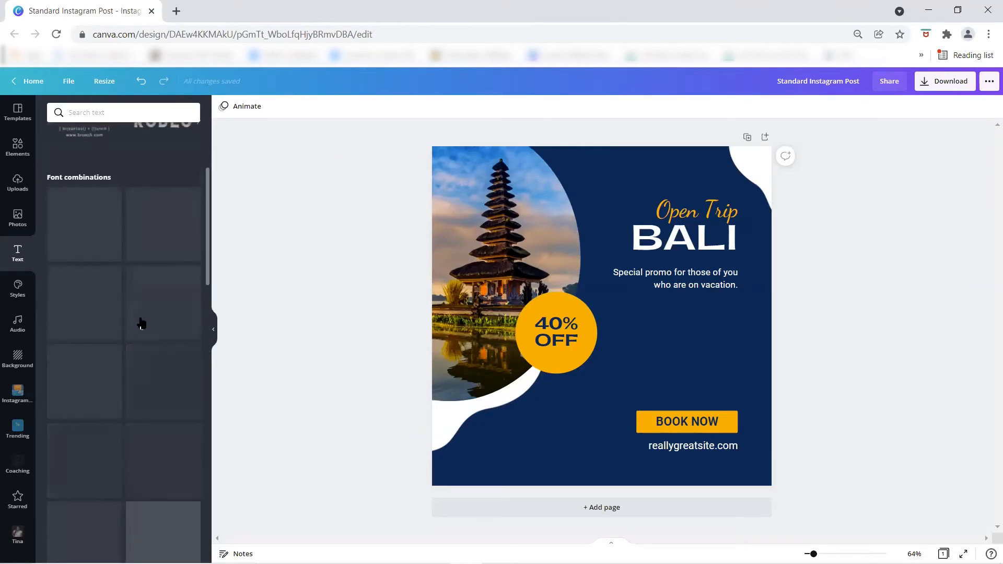
scroll(152, 314, "up", 1)
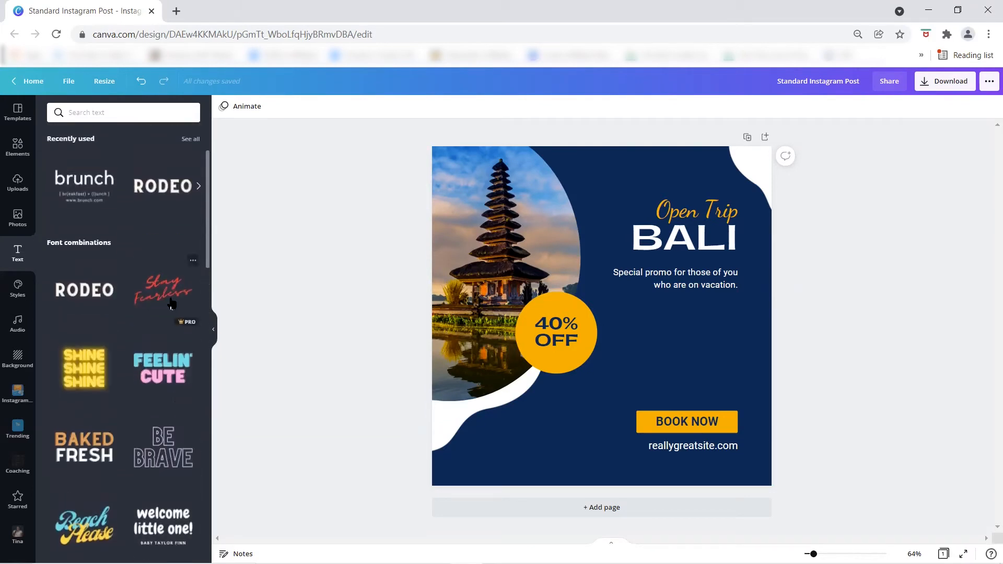
Browse the trending style sets of colour palettes and font pairings
left_click(18, 290)
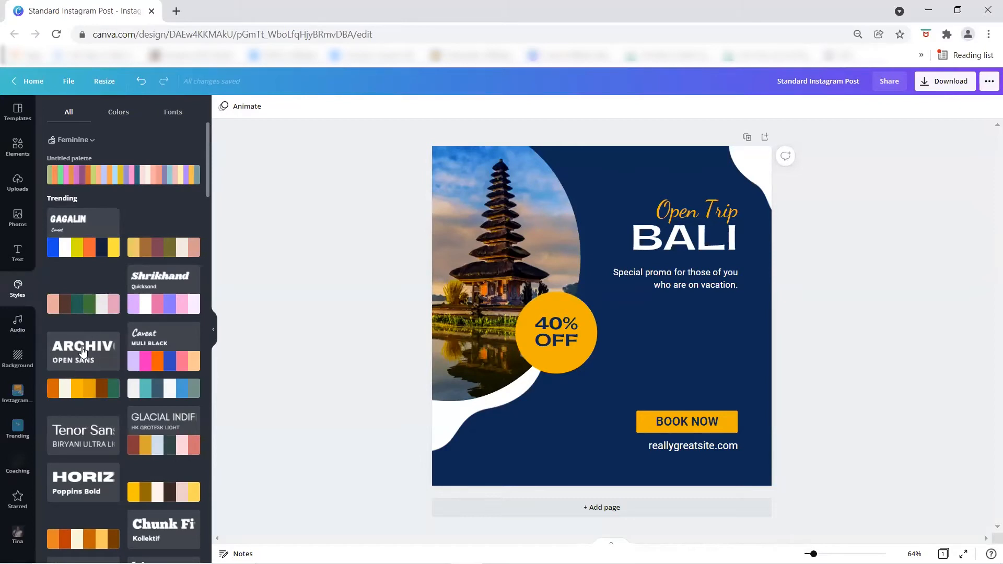
scroll(83, 426, "down", 1)
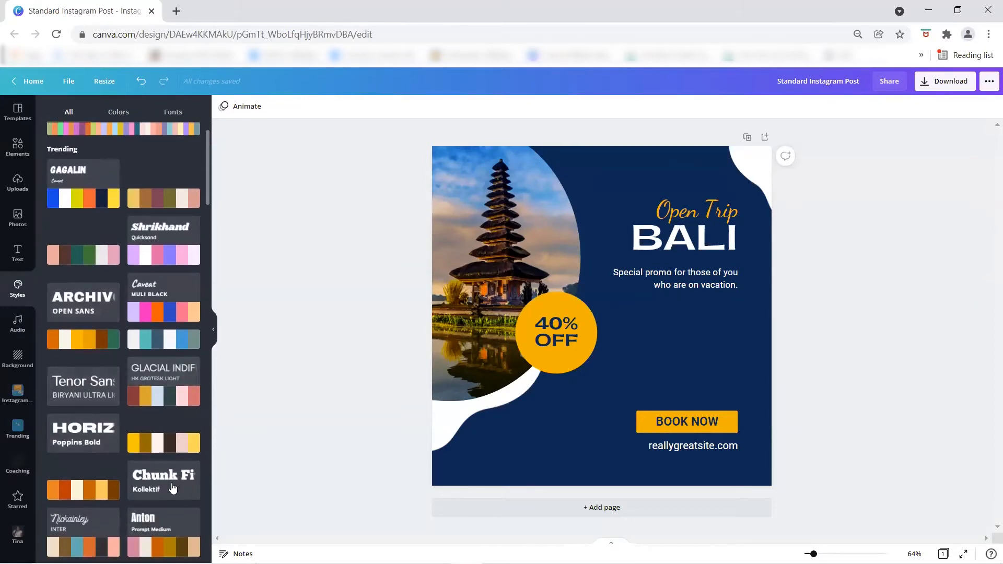
scroll(79, 449, "down", 2)
scroll(75, 432, "up", 2)
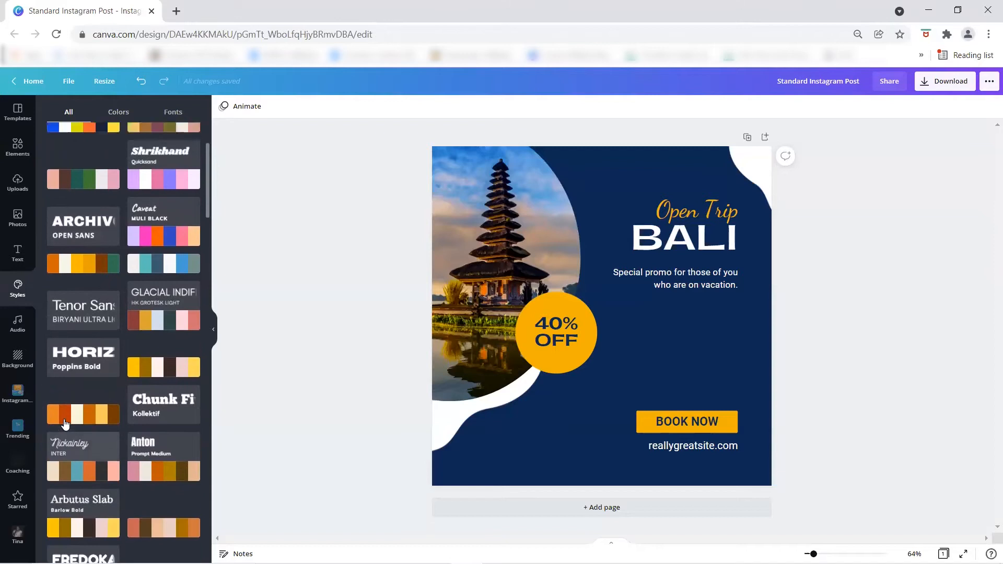
Search the audio library for "hip hop" and look through the tracks
left_click(17, 324)
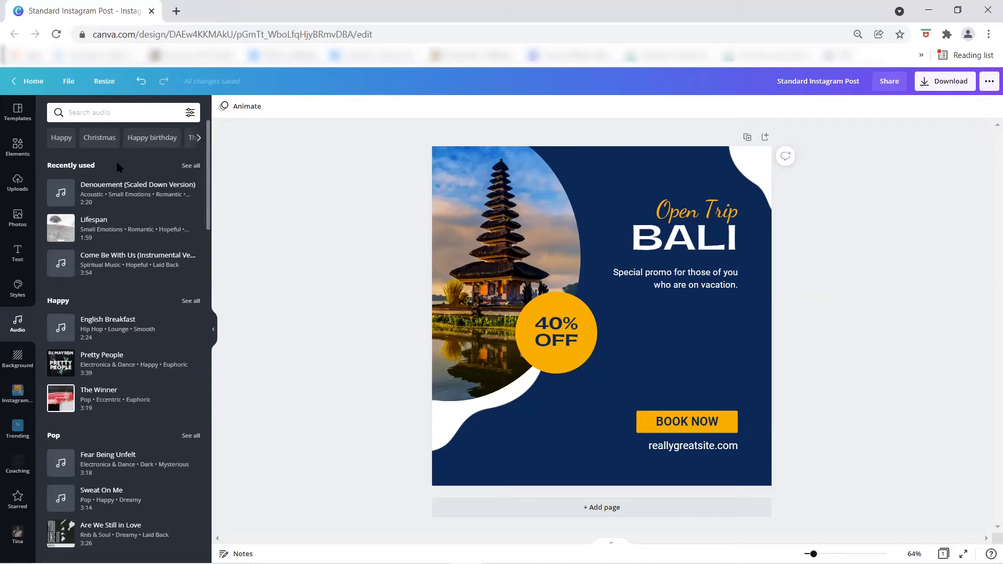
left_click(94, 111)
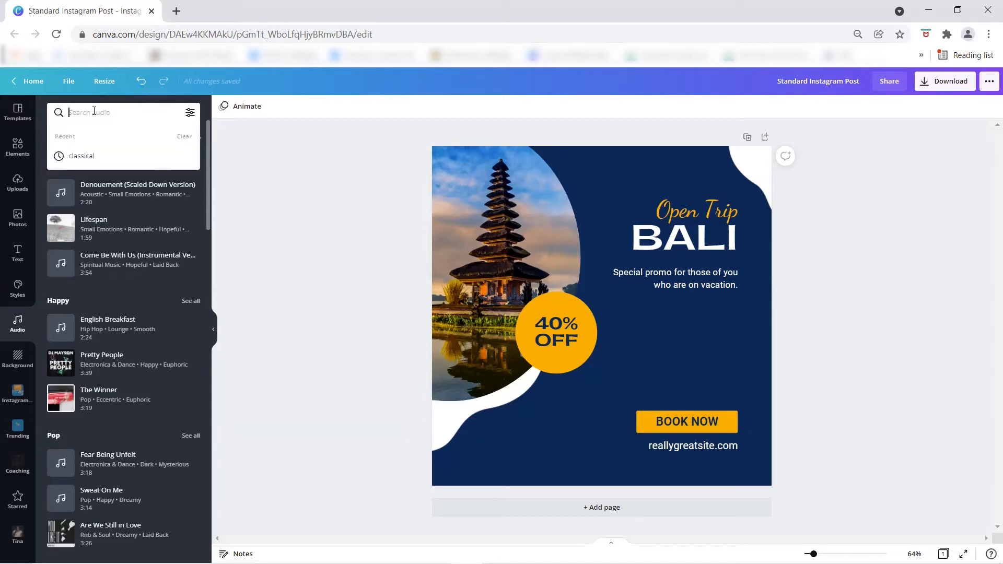
type("hip hop")
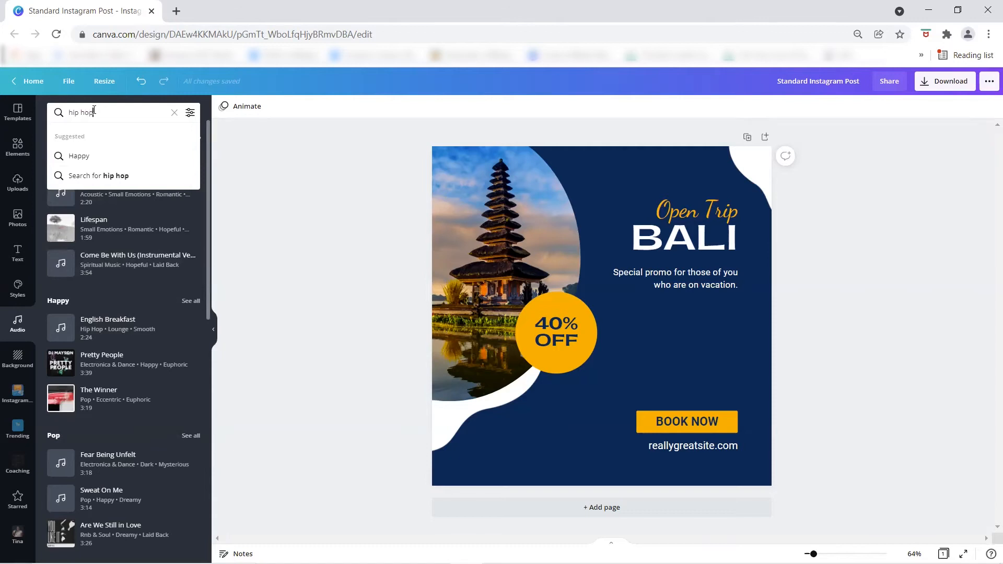
key("Return")
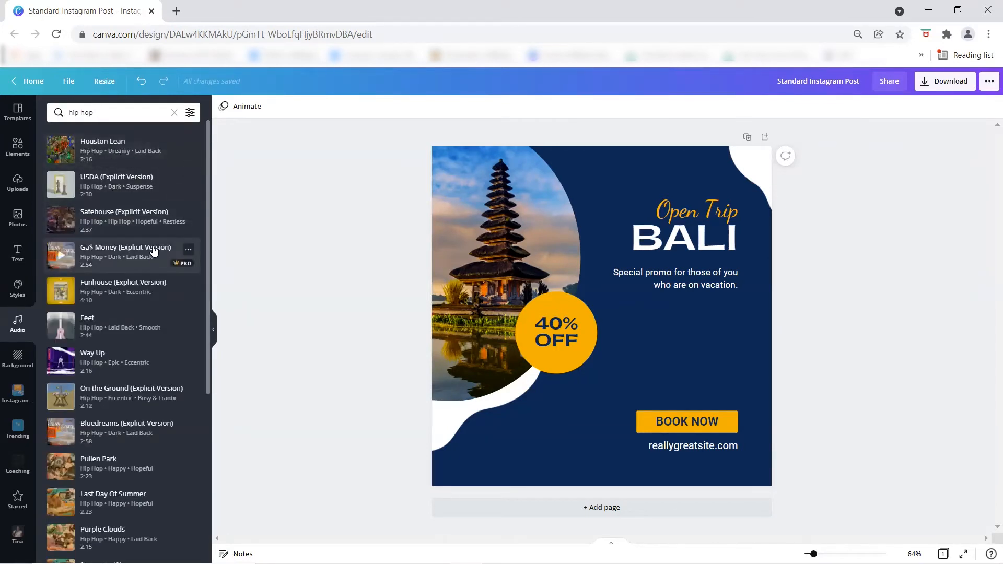
scroll(145, 257, "down", 3)
scroll(143, 260, "up", 3)
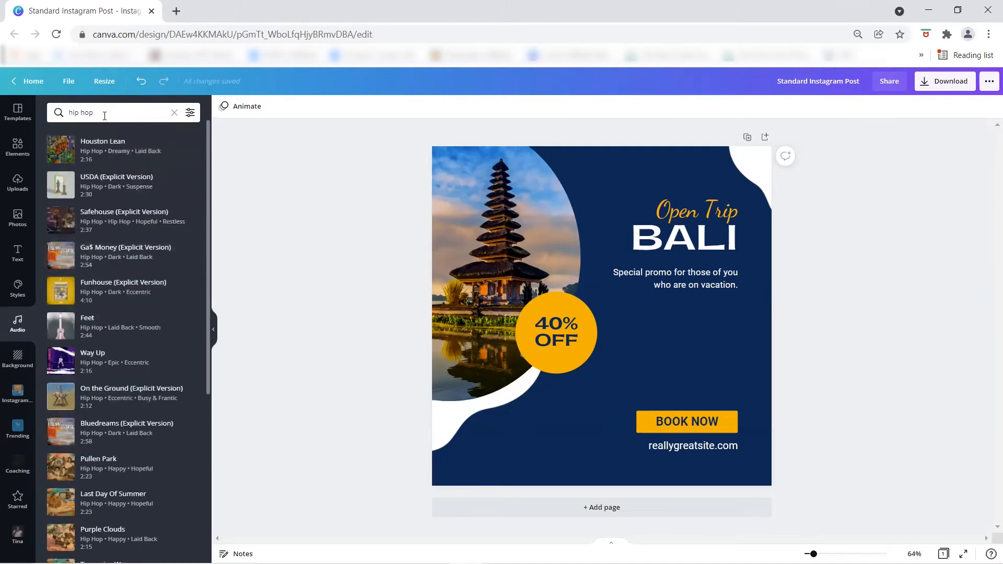
Search the audio library for "classical" instead and browse the tracks
left_click_drag(105, 112, 66, 113)
type("cl")
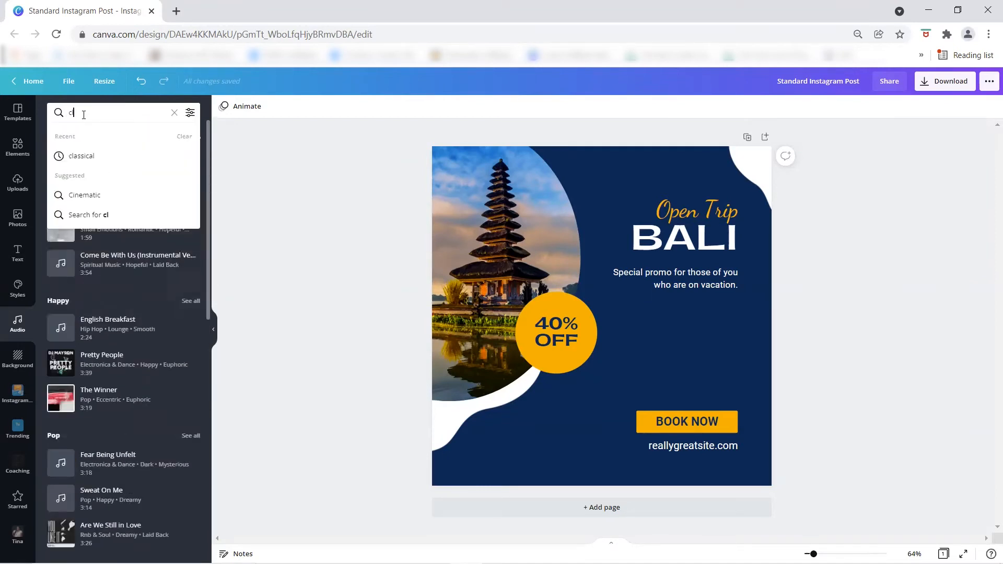
type("assical")
key("Return")
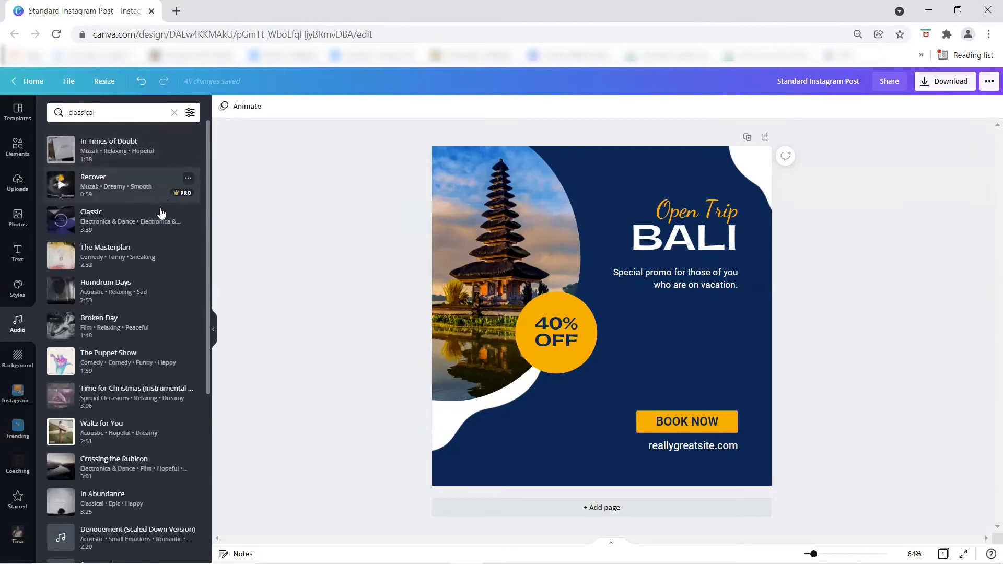
scroll(157, 251, "down", 5)
scroll(156, 253, "down", 4)
scroll(154, 252, "up", 2)
scroll(155, 253, "down", 2)
scroll(154, 252, "up", 4)
scroll(152, 249, "up", 5)
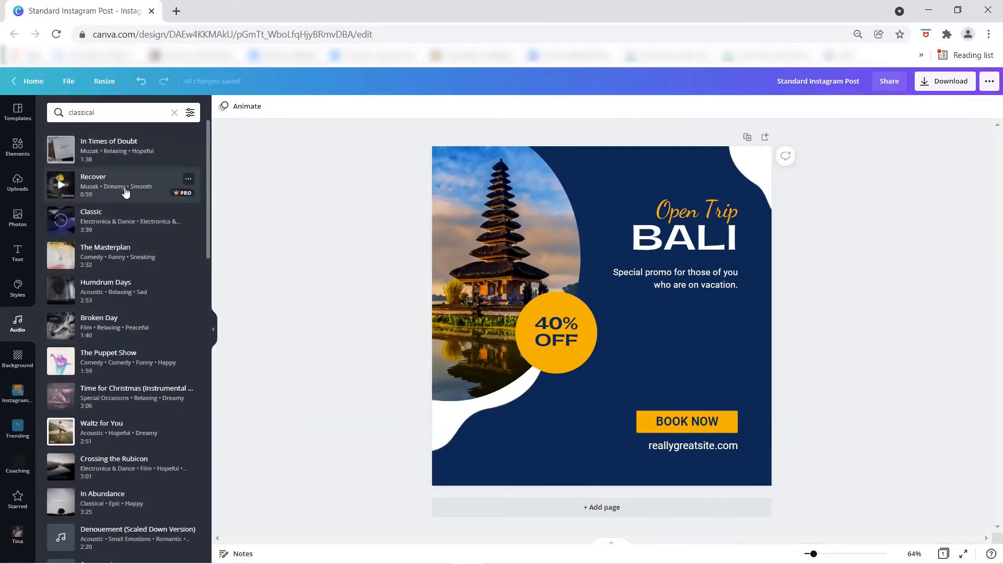
Add the "Recover" audio track to the design, pause its playback and remove it again
left_click(126, 192)
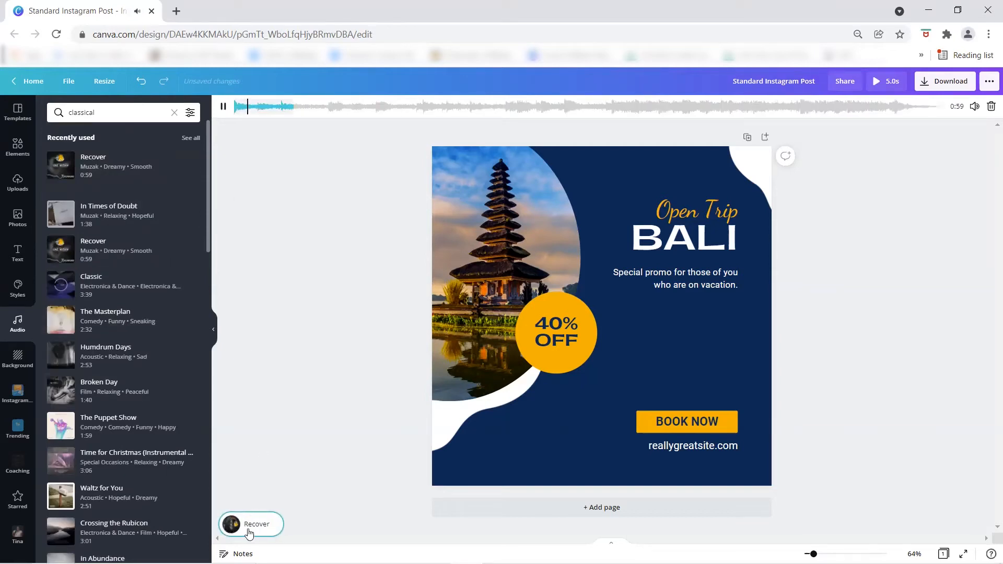
key("XF86AudioLowerVolume")
left_click(224, 107)
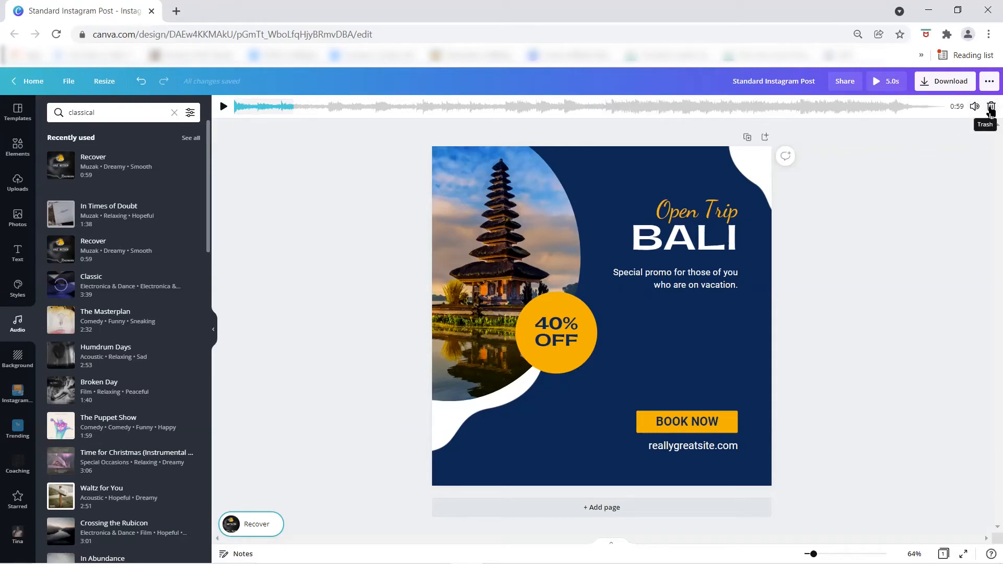
left_click(991, 109)
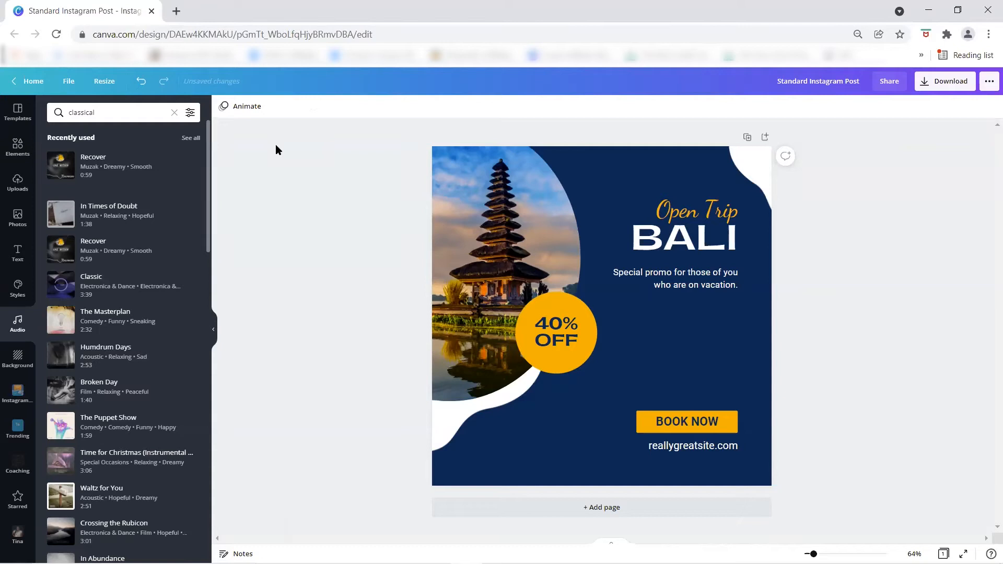
Try the purple-and-teal polygon gradient as the page background, then undo it
left_click(16, 361)
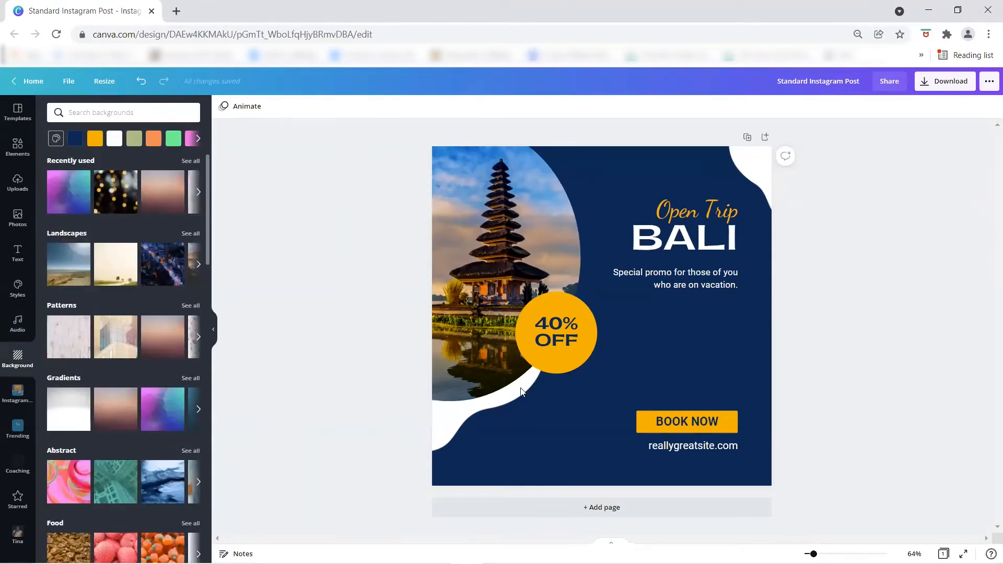
left_click(157, 408)
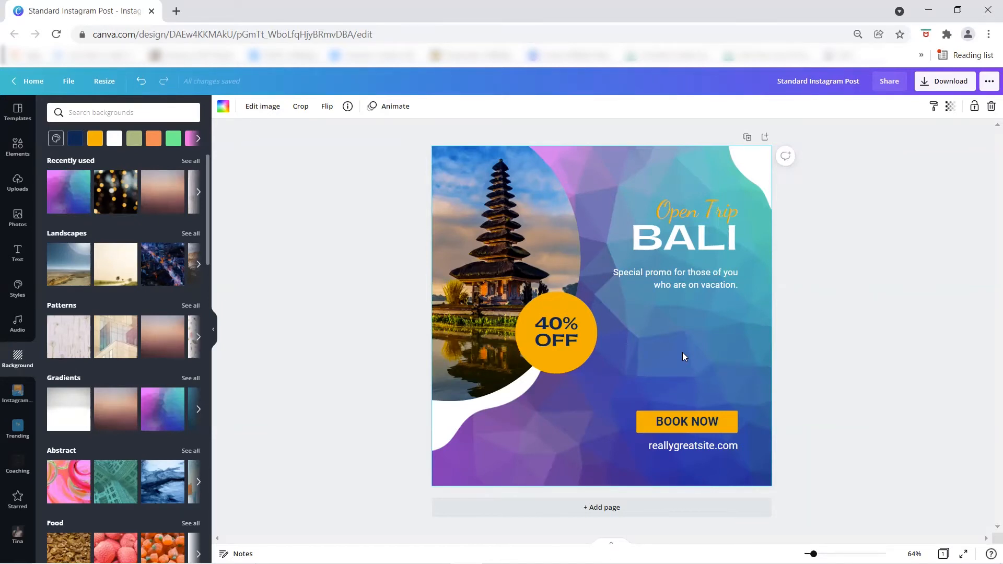
left_click(140, 82)
Browse the background categories, try the pink rose pattern from Flowers on the page and undo it
scroll(154, 427, "down", 3)
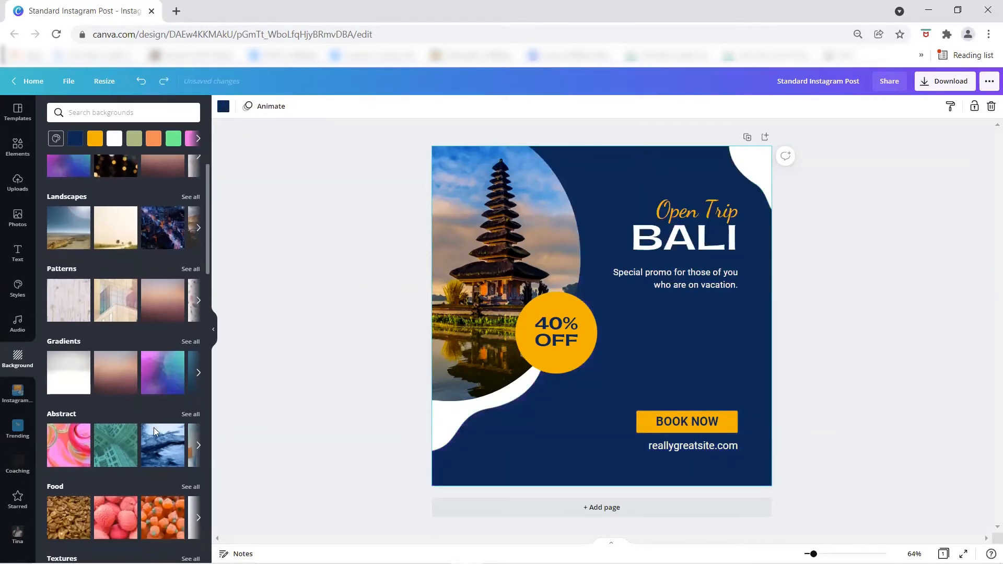
scroll(153, 431, "down", 2)
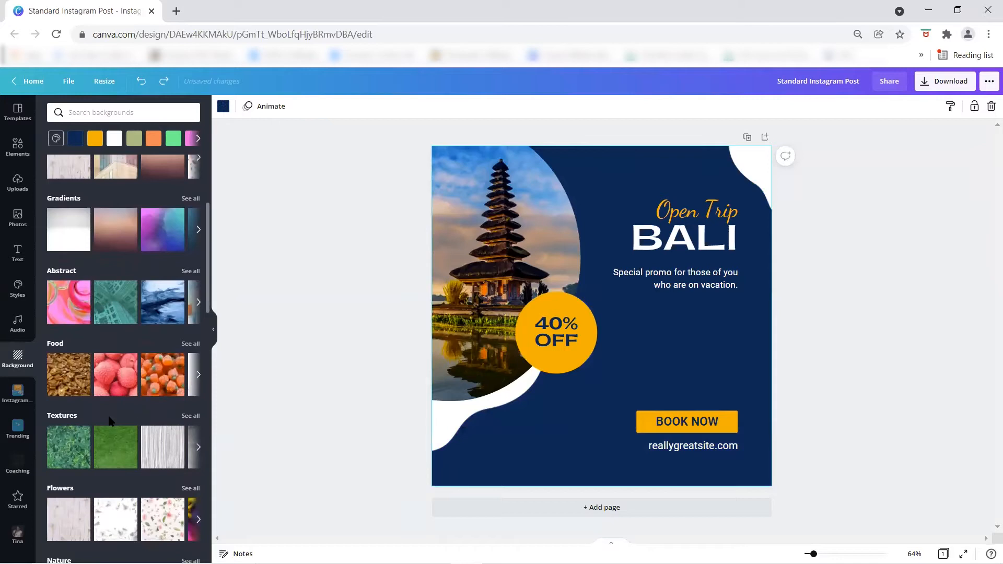
scroll(135, 424, "down", 1)
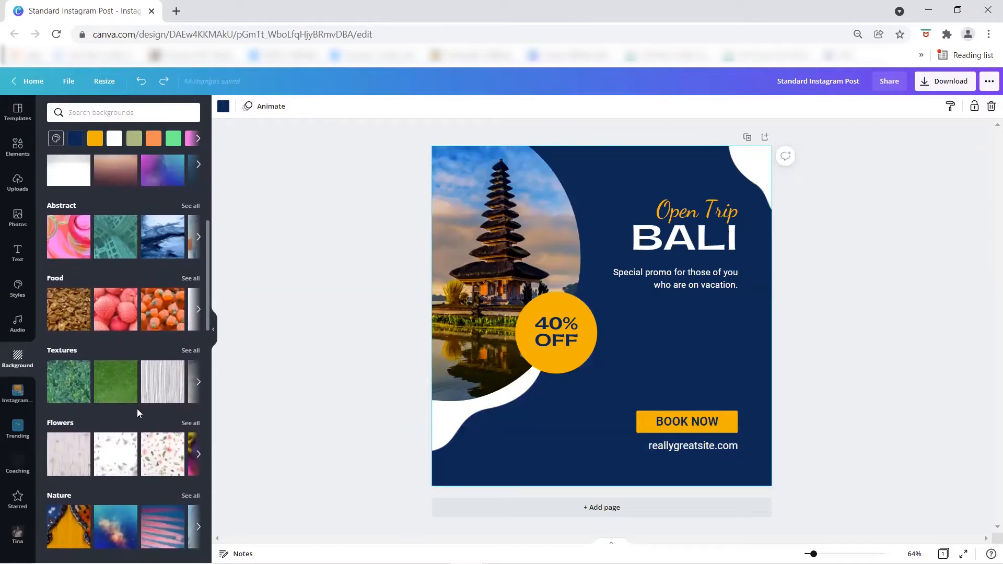
scroll(138, 412, "down", 1)
left_click_drag(163, 389, 488, 219)
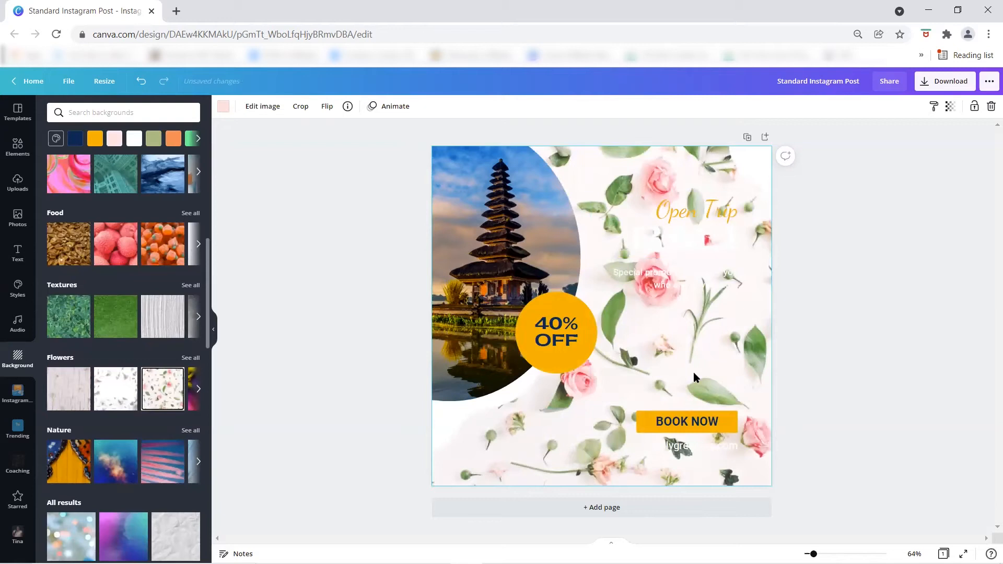
key("ctrl+z")
Look through the additional apps and folders in the editor's side list, such as QR Code, Colors and Logos
scroll(38, 373, "down", 1)
left_click_drag(38, 372, 32, 492)
scroll(21, 494, "down", 1)
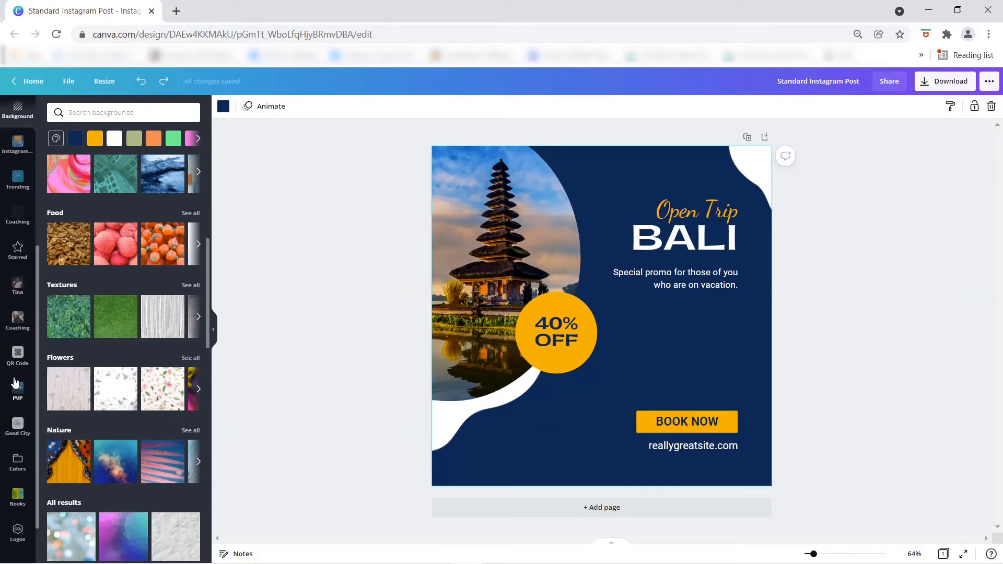
mouse_move(37, 303)
left_mouse_down()
mouse_move(48, 170)
mouse_move(45, 319)
mouse_move(44, 297)
left_mouse_up()
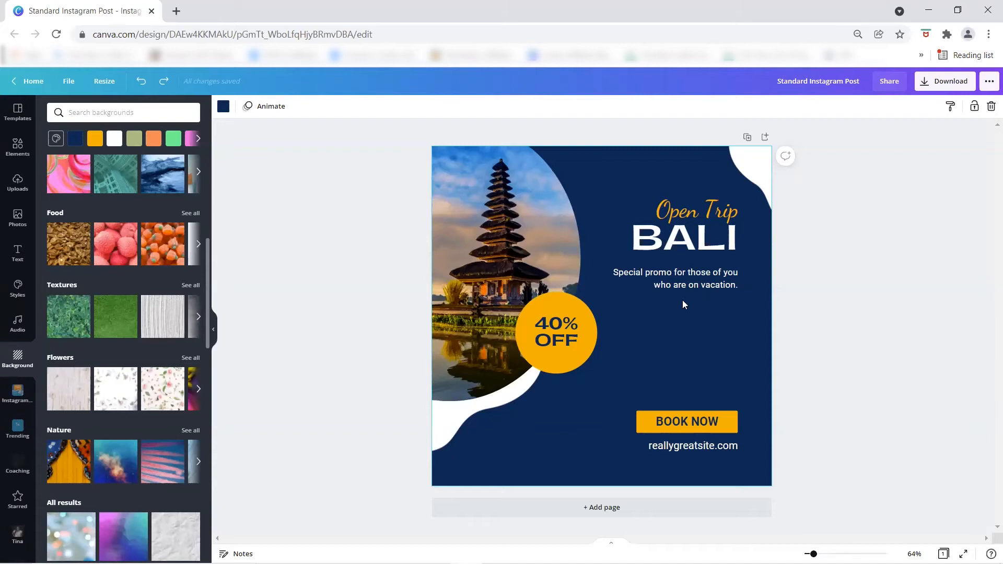
Browse the "For you" templates, try the "Enjoy The Vacation" template on the page and undo it
left_click(18, 124)
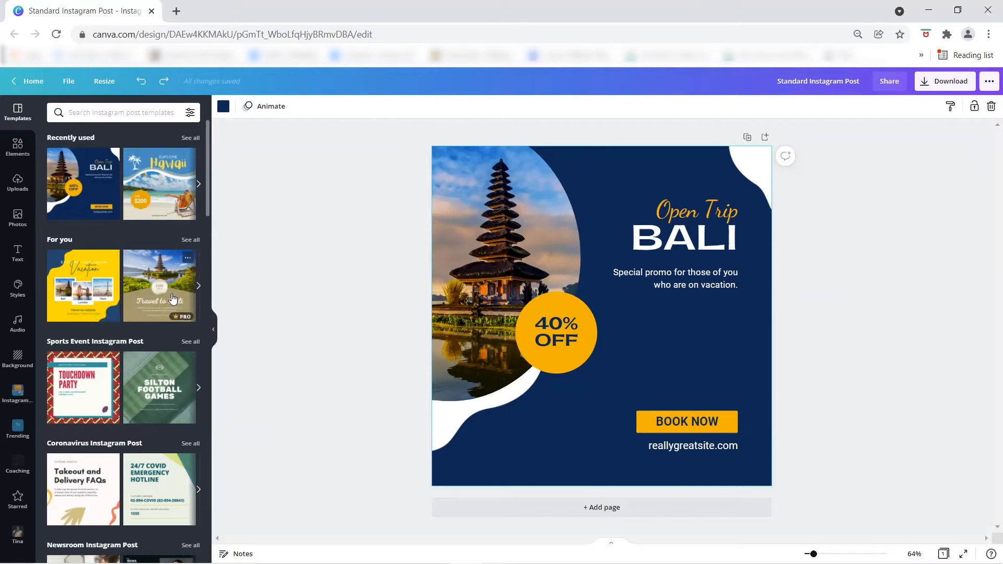
left_click(190, 240)
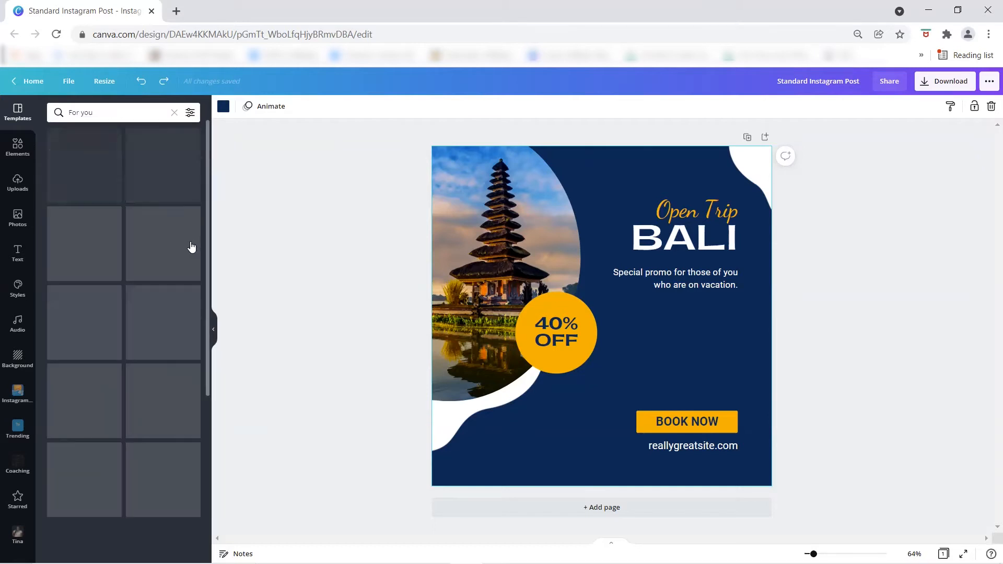
scroll(141, 371, "down", 5)
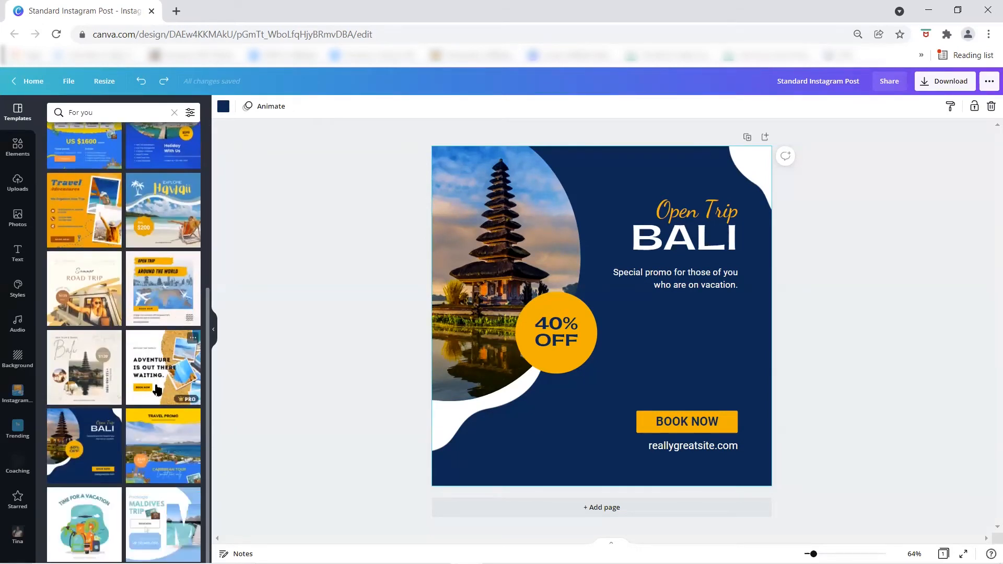
scroll(157, 366, "up", 5)
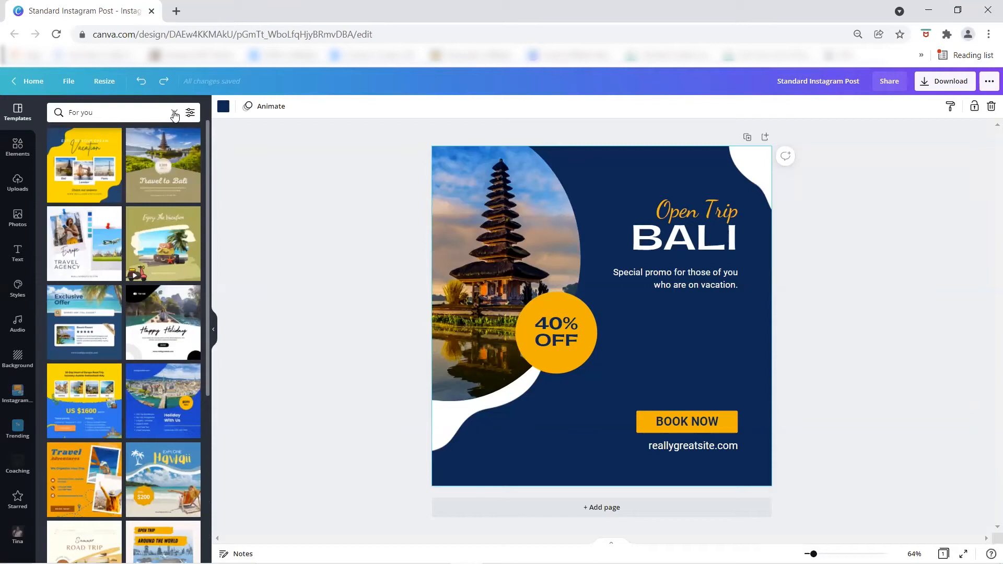
left_click(155, 241)
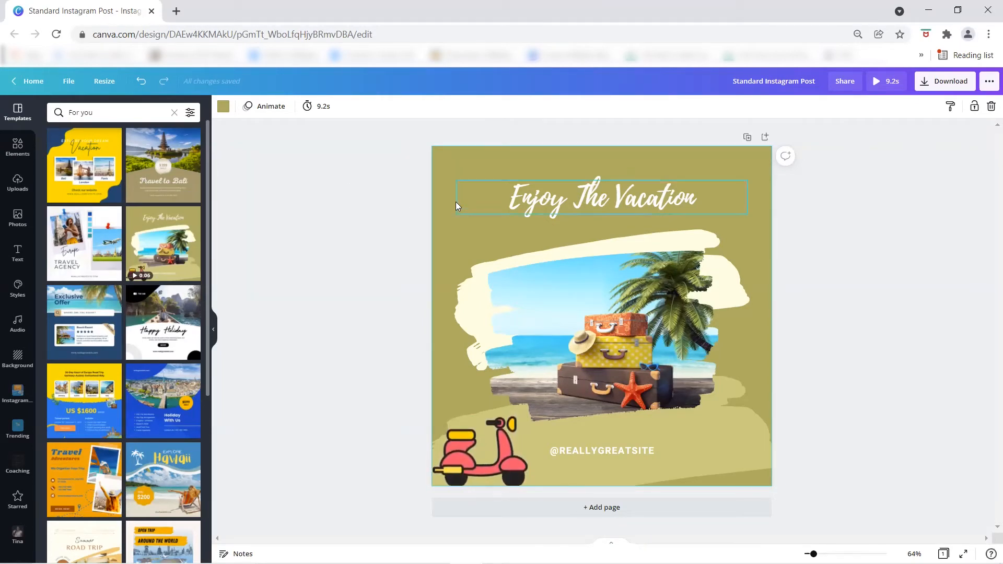
left_click(140, 81)
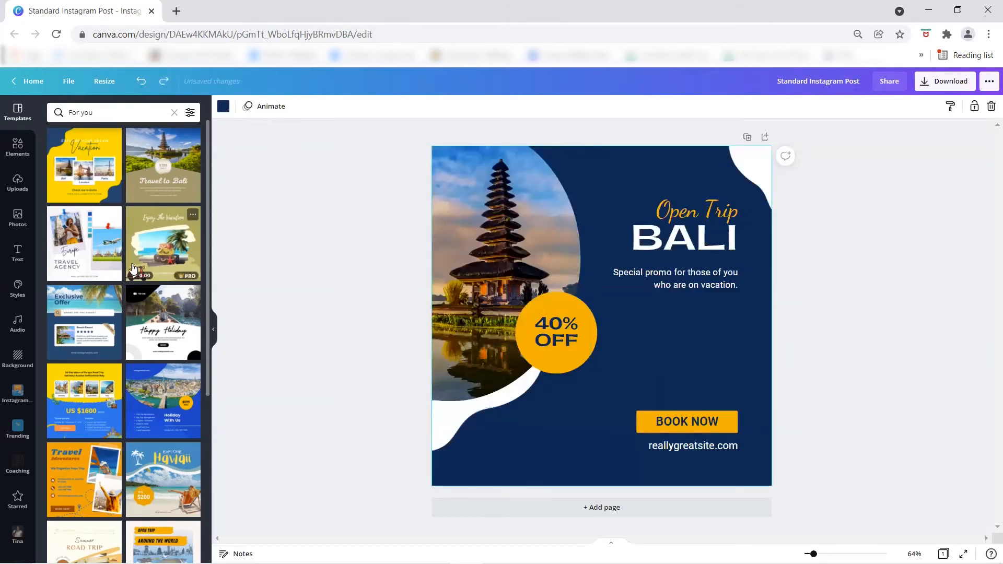
View all recently used elements and return to the elements overview
left_click(17, 148)
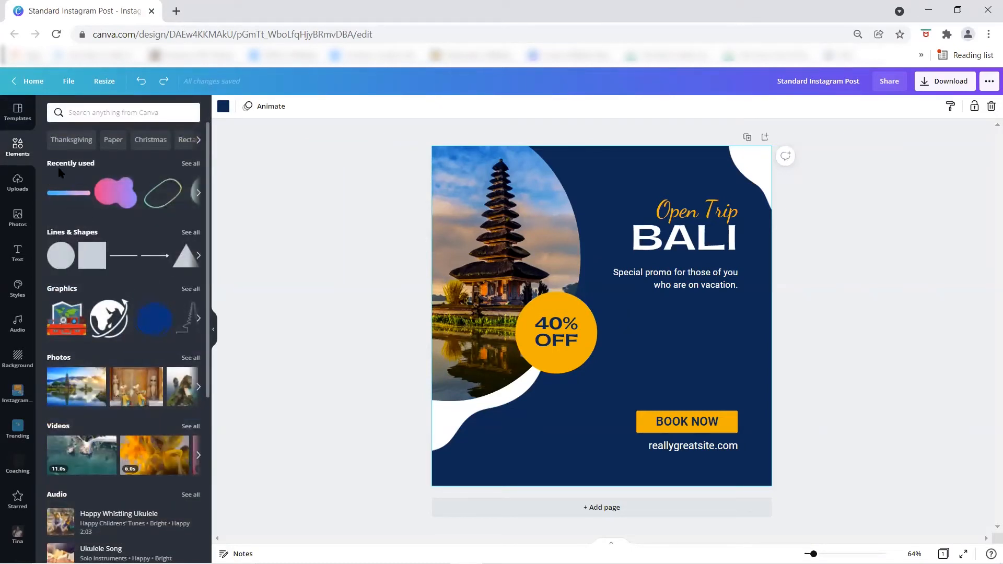
left_click(189, 165)
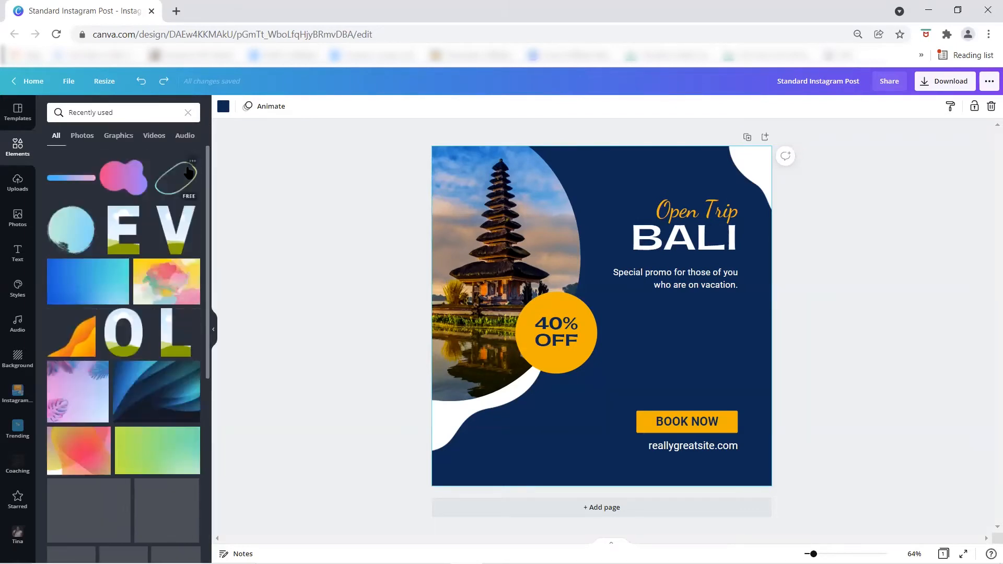
left_click(189, 113)
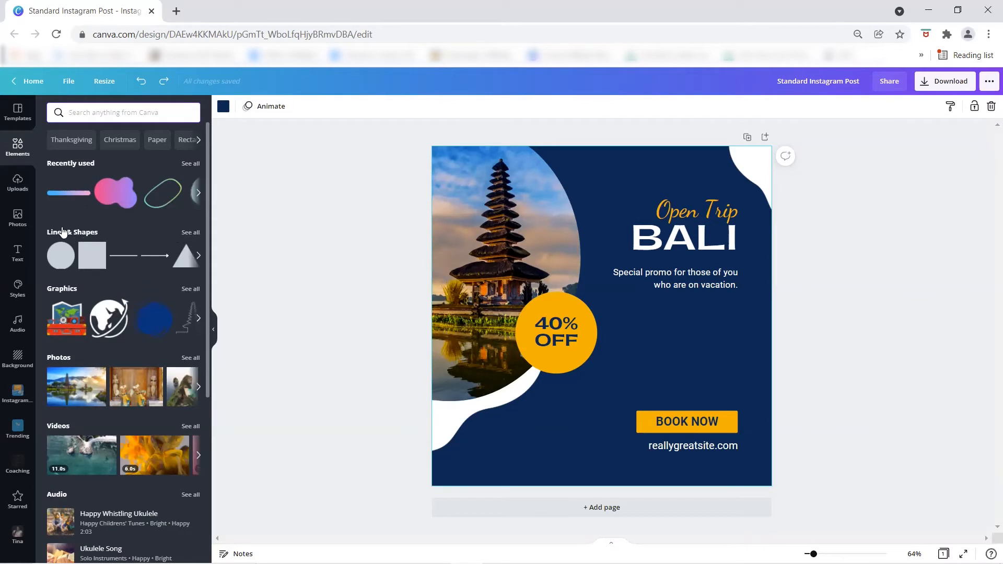
Browse the full Lines & Shapes collection in the elements library
left_click(87, 234)
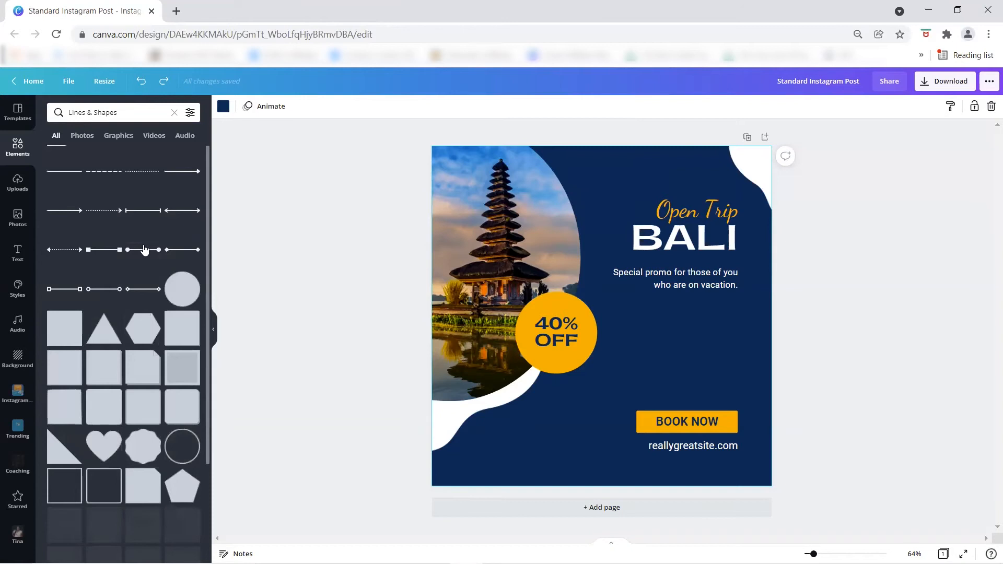
scroll(131, 259, "down", 5)
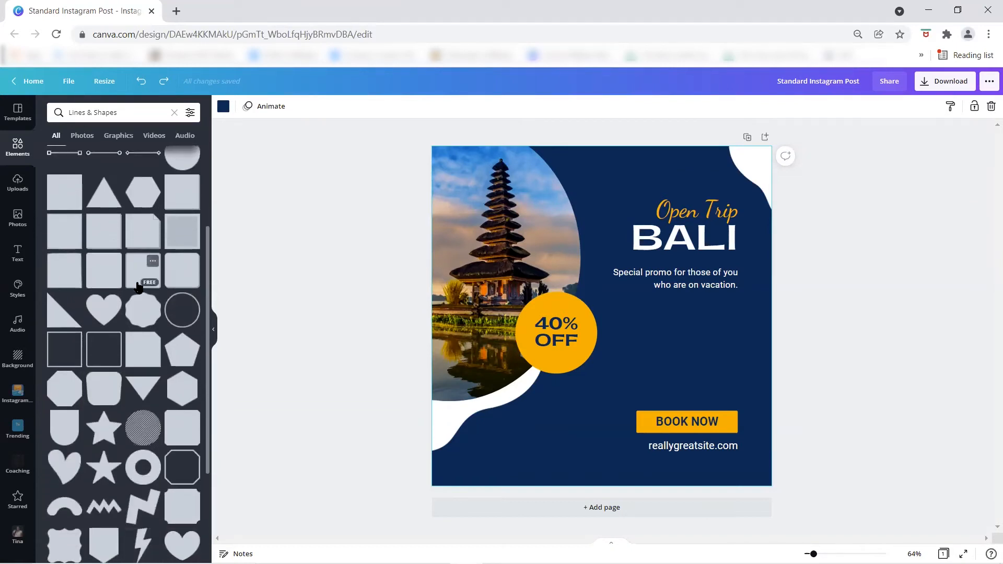
scroll(140, 290, "down", 3)
scroll(135, 325, "up", 3)
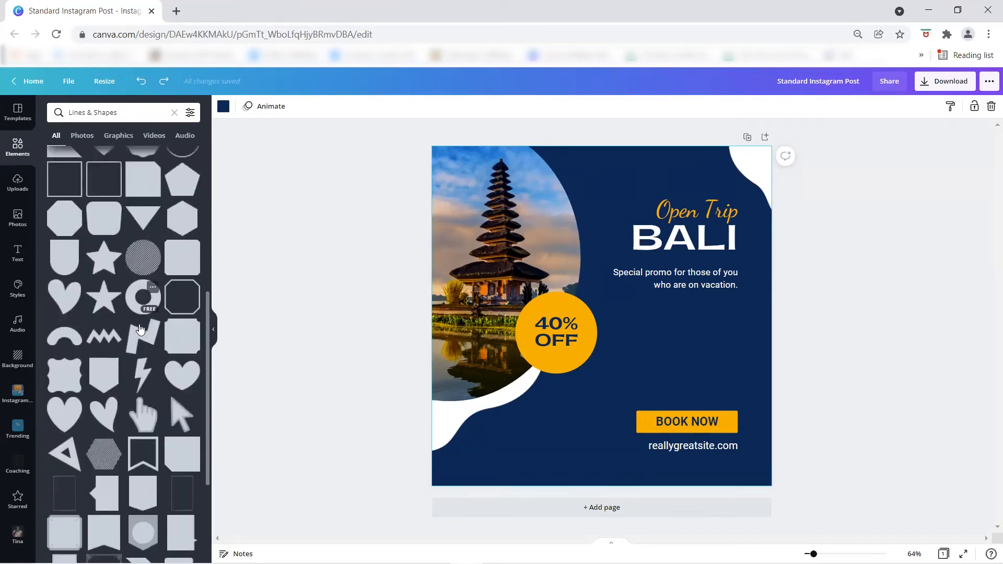
scroll(133, 325, "up", 5)
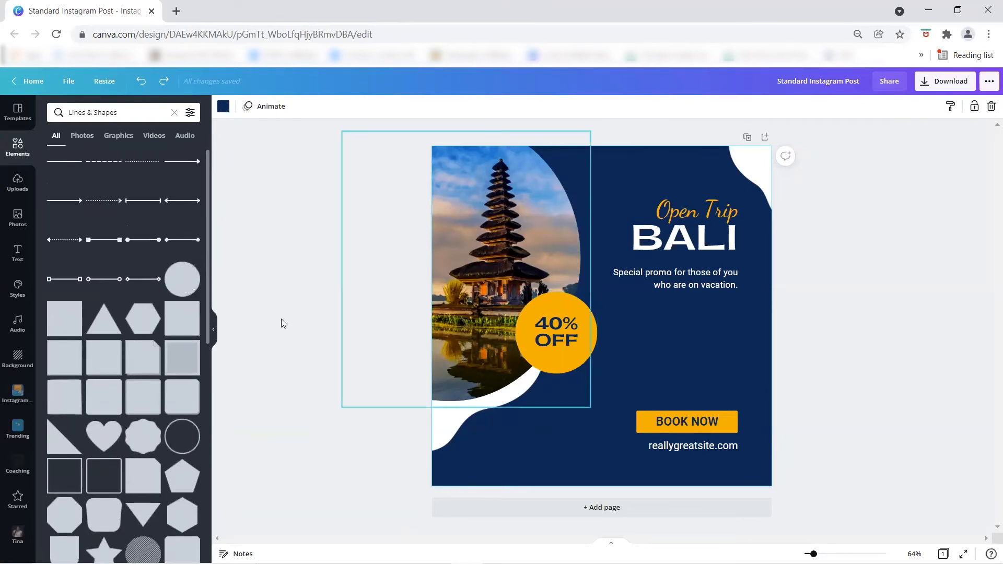
Add a circle shape, shrink it and position it over the round badge behind the "40% OFF" text
left_click_drag(188, 281, 592, 313)
left_click_drag(673, 277, 585, 385)
left_click_drag(533, 433, 551, 343)
left_click(660, 332)
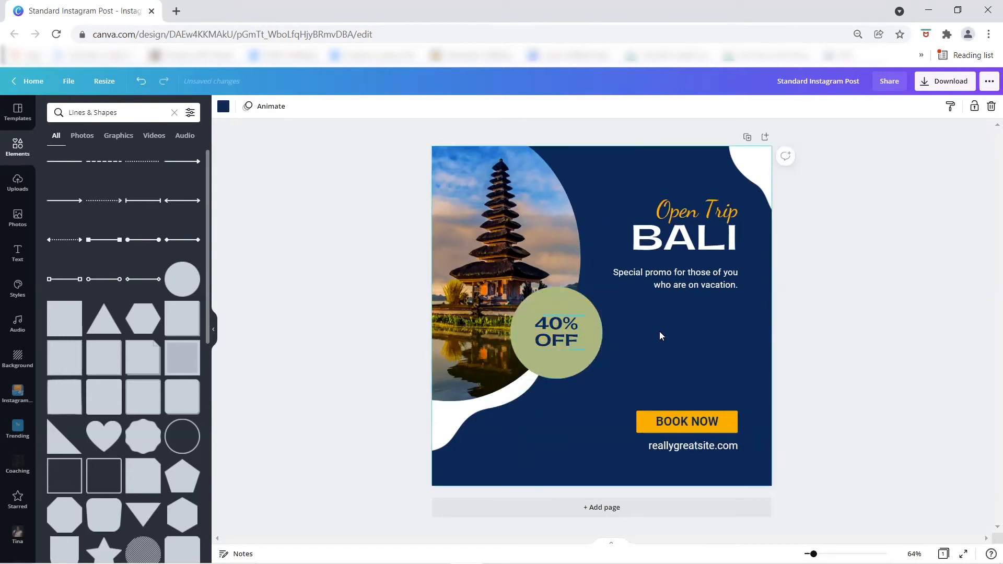
Recolour the new circle in turn with purple, blue, teal, pink and green swatches
left_click(547, 303)
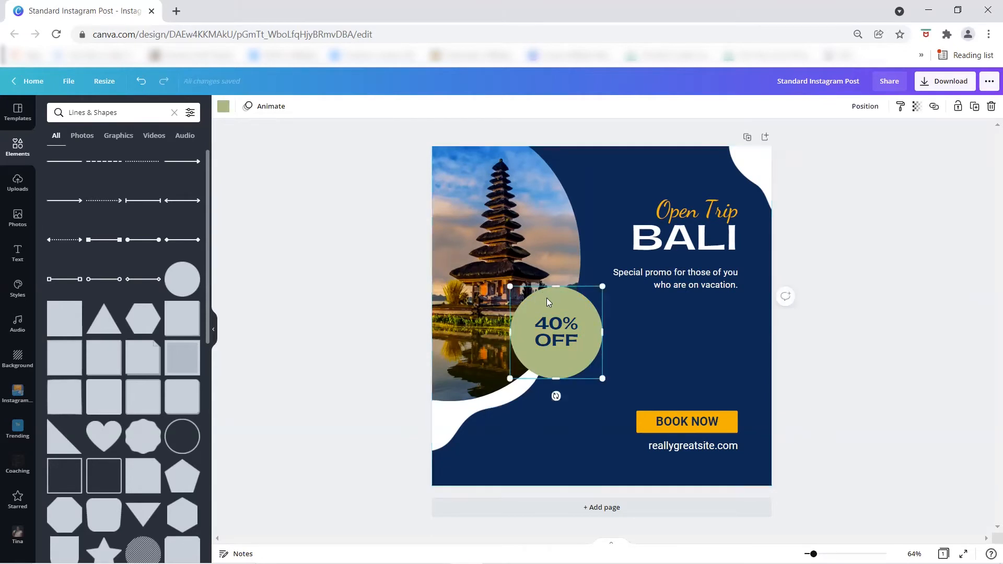
left_click(223, 107)
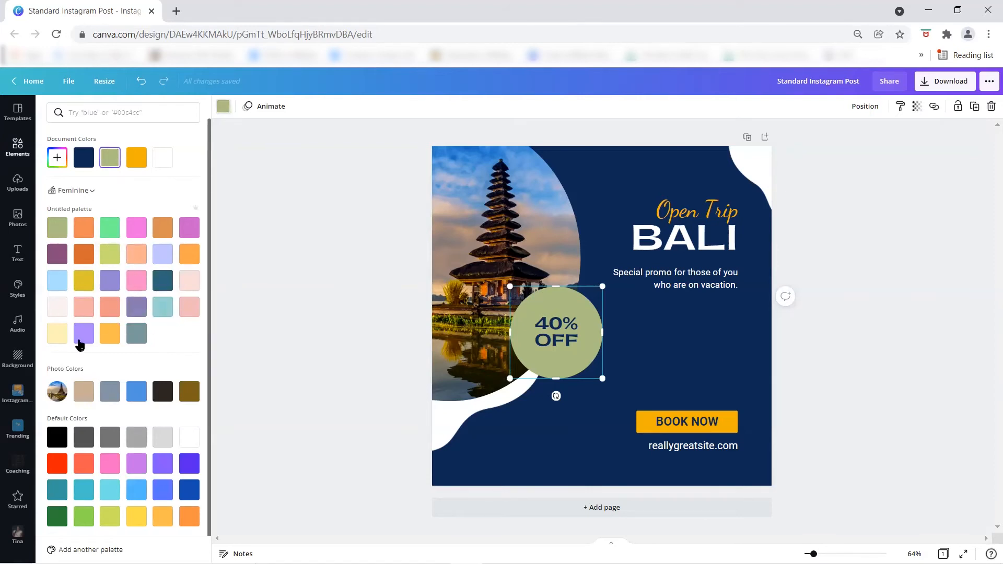
left_click(81, 333)
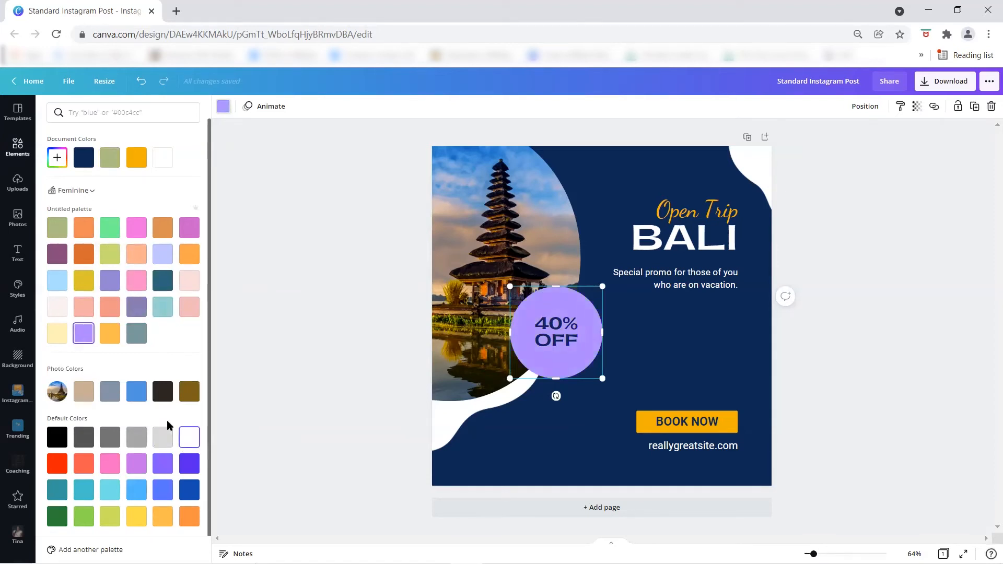
left_click(136, 393)
left_click(162, 307)
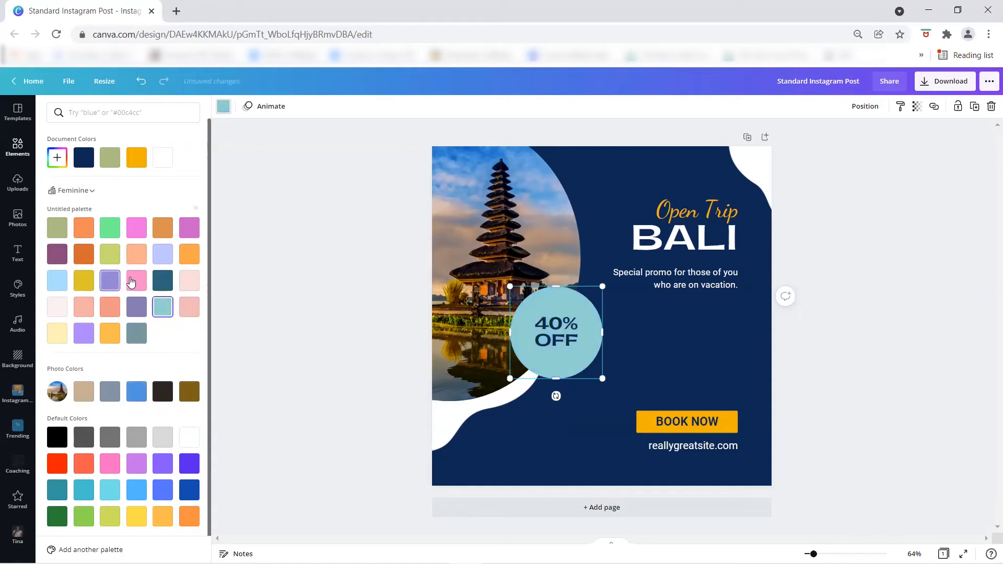
left_click(132, 282)
left_click(110, 230)
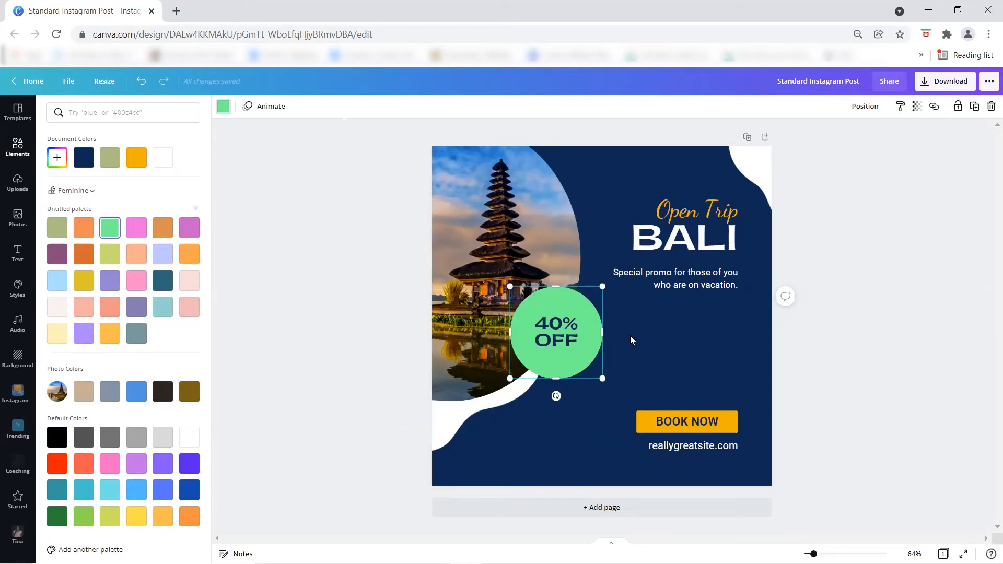
Undo the latest colour changes on the circle and redo them
left_click(140, 81)
left_click(140, 81)
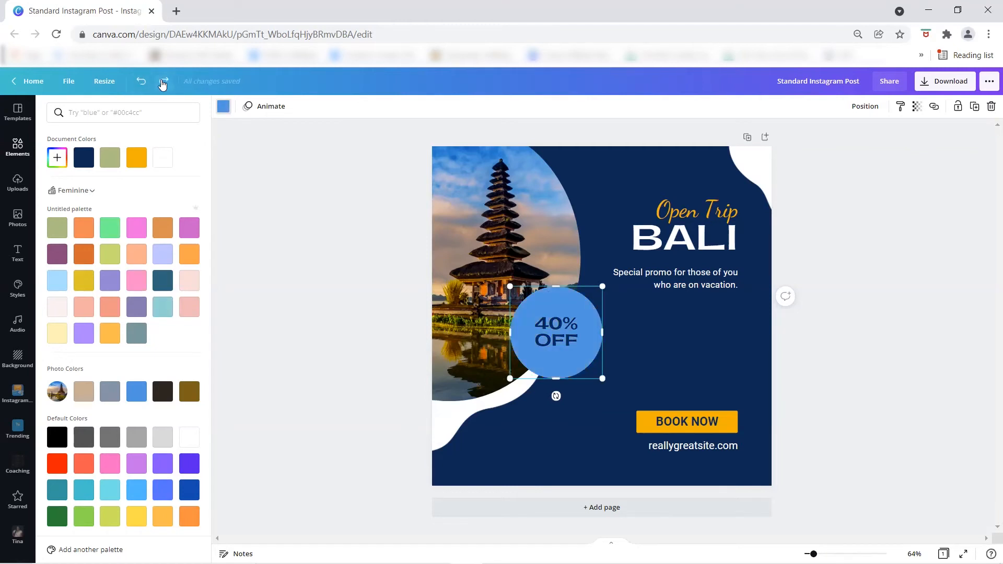
left_click(163, 82)
left_click(163, 82)
left_click(164, 82)
Undo the circle's recolouring, resizing and placement until the original orange badge is restored
left_click(140, 82)
left_click(140, 82)
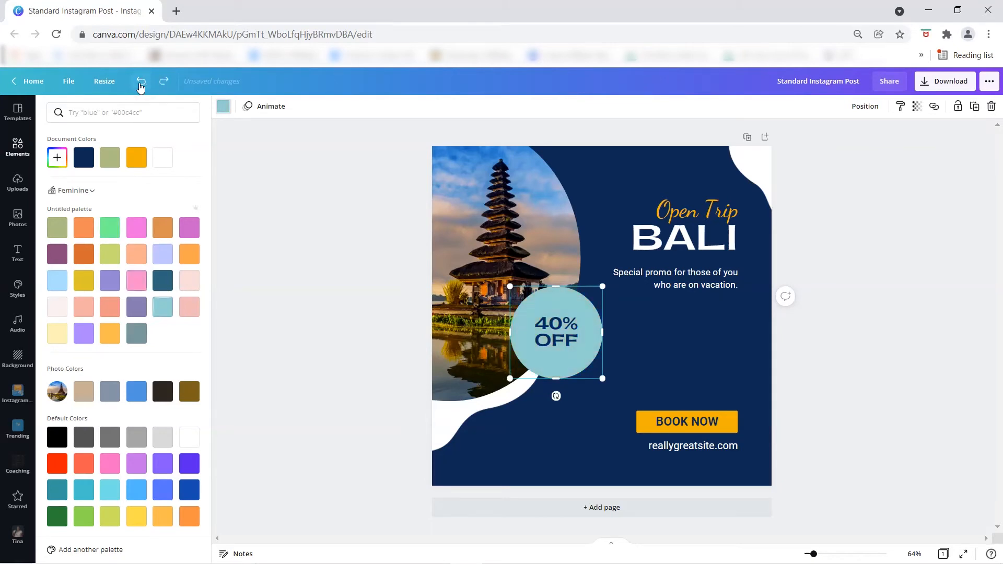
left_click(140, 82)
left_click(140, 82)
left_click(140, 82)
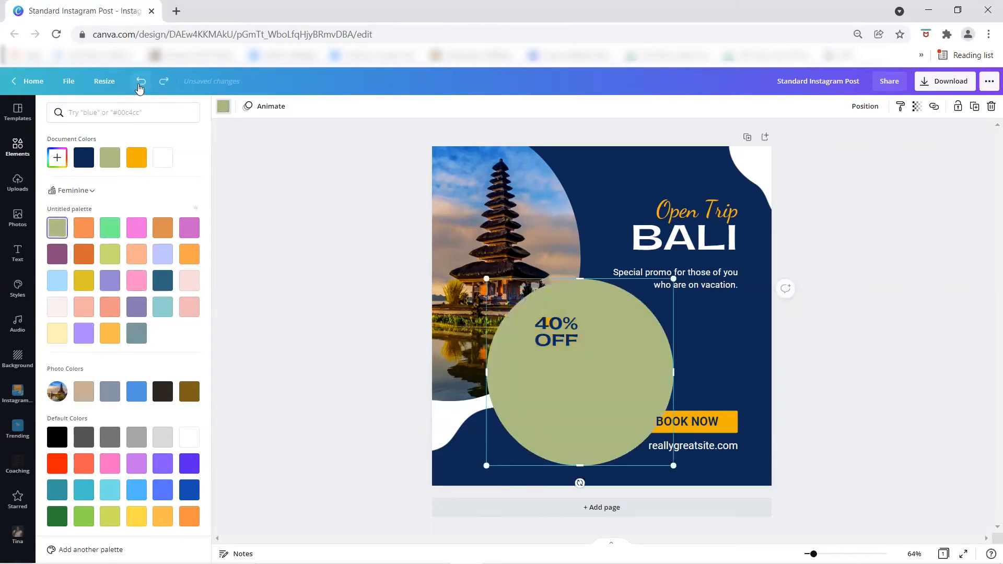
left_click(140, 82)
Place a dashed line from Lines & Shapes horizontally across the design, just above the "BOOK NOW" button
scroll(148, 301, "down", 3)
scroll(137, 278, "up", 4)
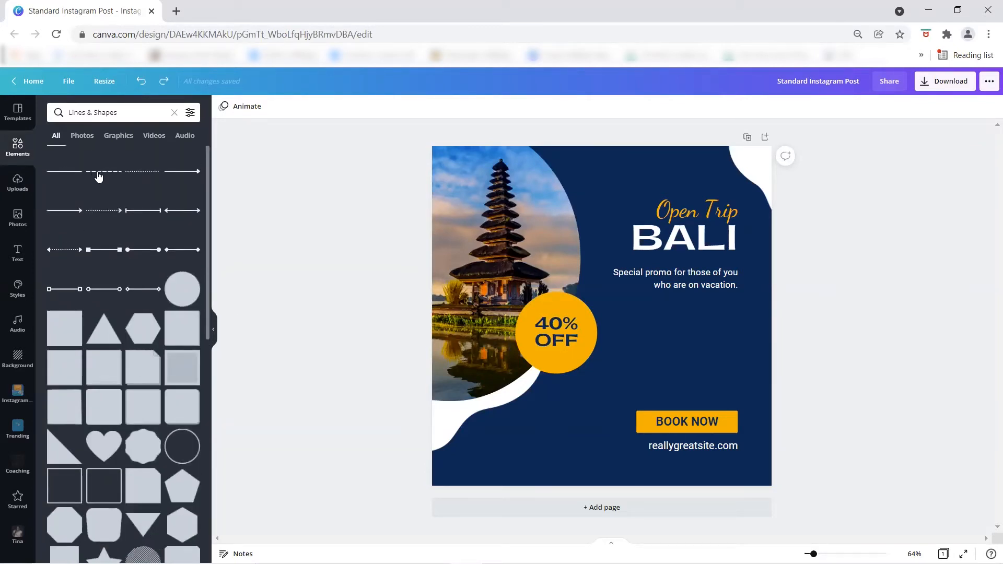
left_click_drag(102, 172, 523, 391)
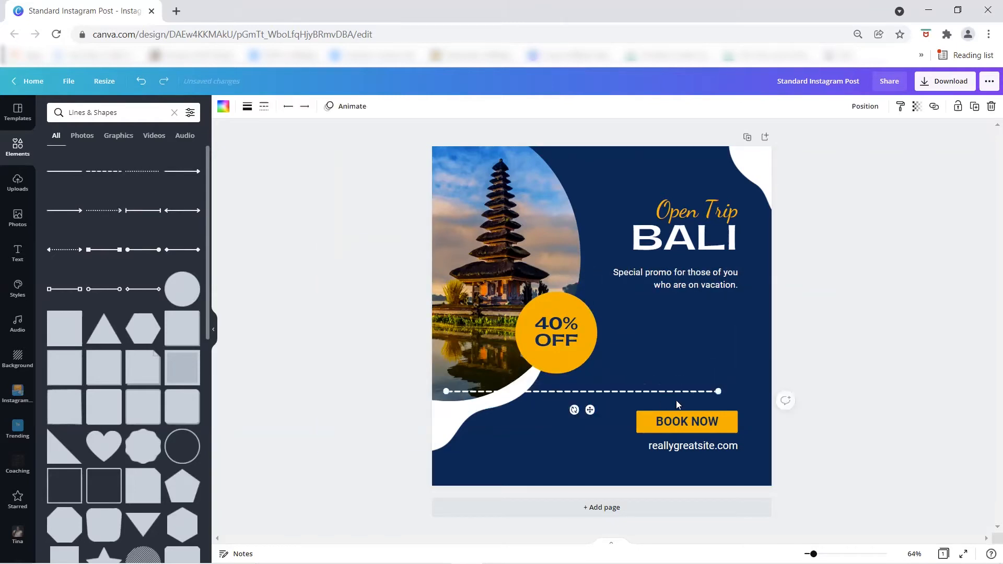
Check the dashed line's weight setting and undo the line's placement until it is gone from the design
left_click(248, 108)
mouse_move(306, 139)
left_mouse_down()
mouse_move(317, 137)
mouse_move(306, 141)
left_mouse_up()
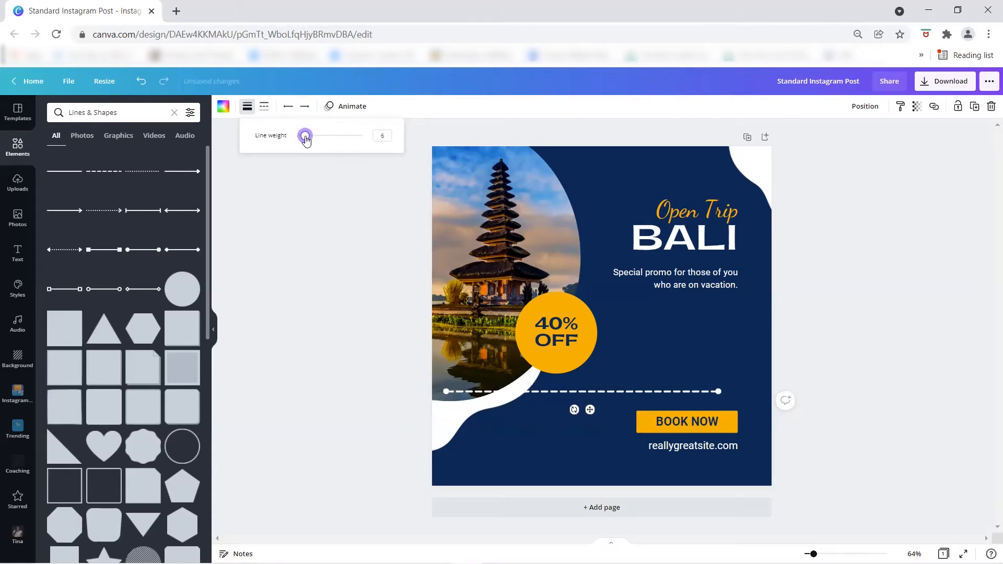
left_click(141, 86)
left_click(141, 86)
left_click(141, 86)
Try a square from Lines & Shapes flattened into a wide bar below the promo text, and delete it
scroll(152, 272, "down", 3)
left_click_drag(65, 248, 532, 267)
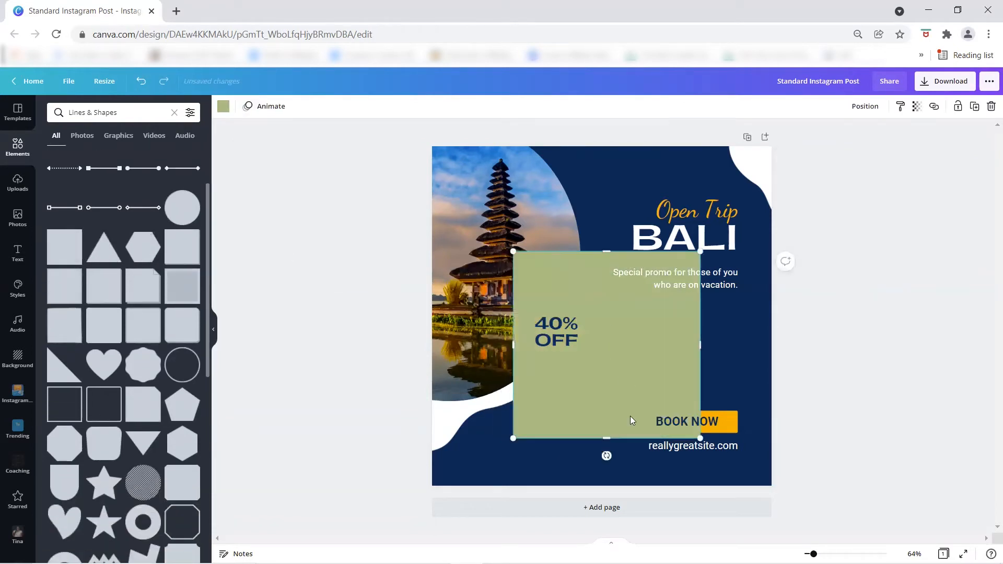
left_click_drag(608, 439, 612, 304)
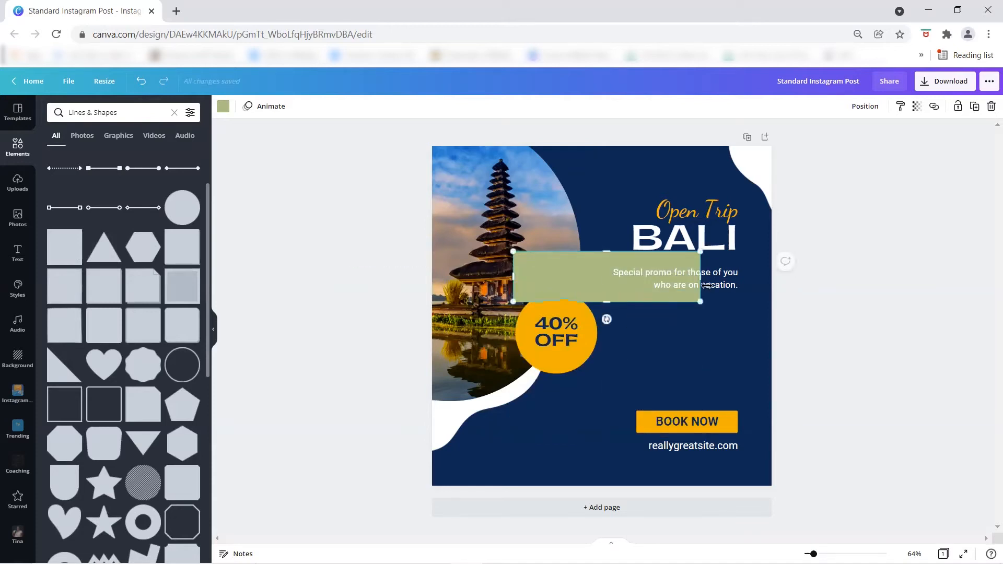
left_click_drag(557, 287, 669, 347)
key("Delete")
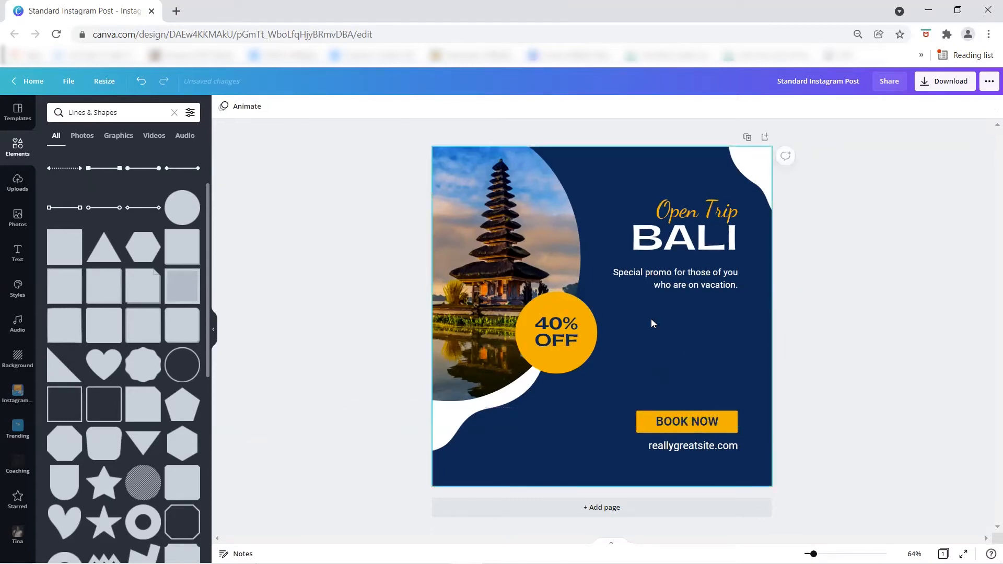
Try a circle outline from Lines & Shapes as a ring around the "40% OFF" badge, and delete it
scroll(156, 324, "down", 3)
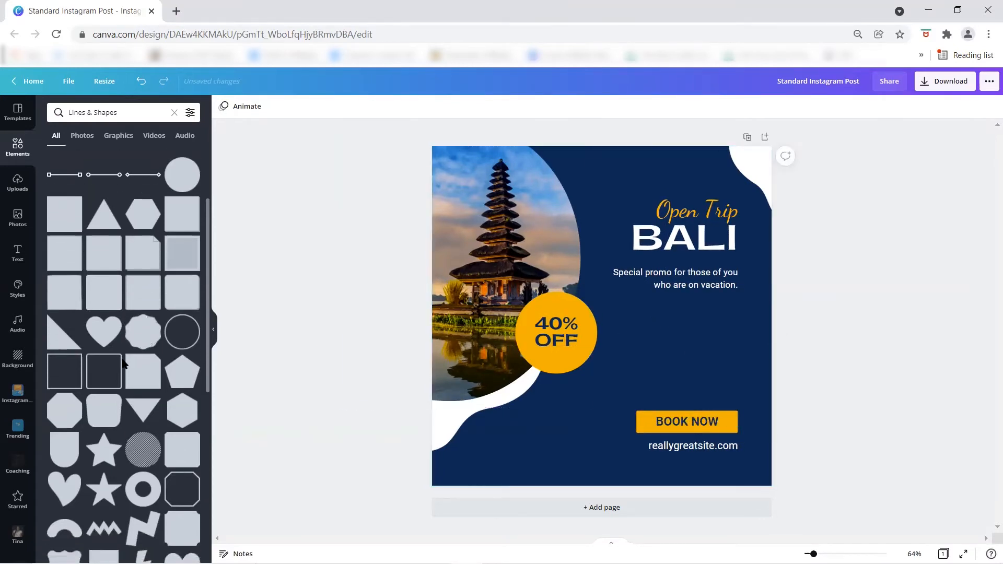
left_click_drag(184, 290, 572, 330)
left_click_drag(663, 232, 623, 272)
left_click_drag(477, 418, 501, 396)
left_click_drag(584, 374, 579, 372)
left_click(683, 334)
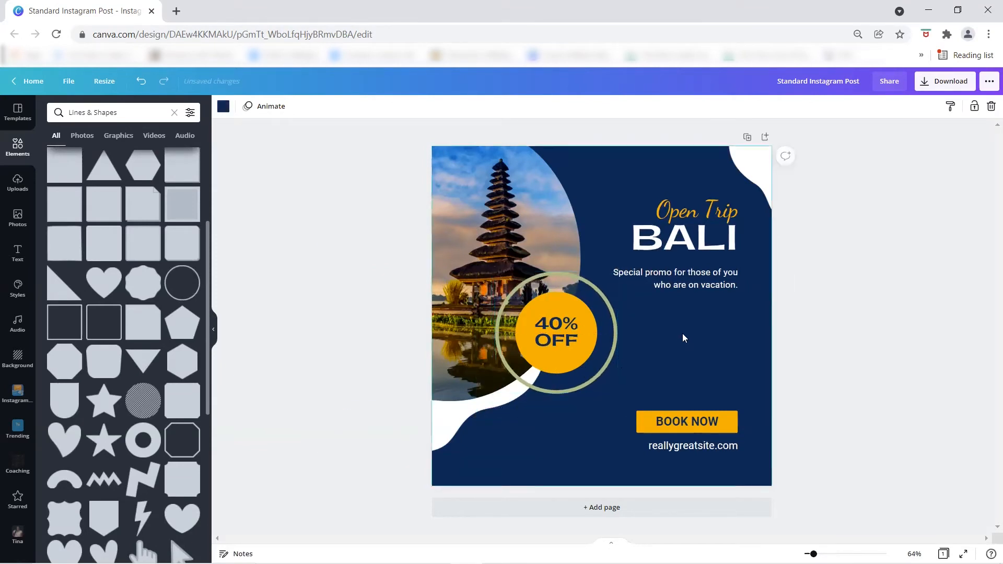
left_click(595, 374)
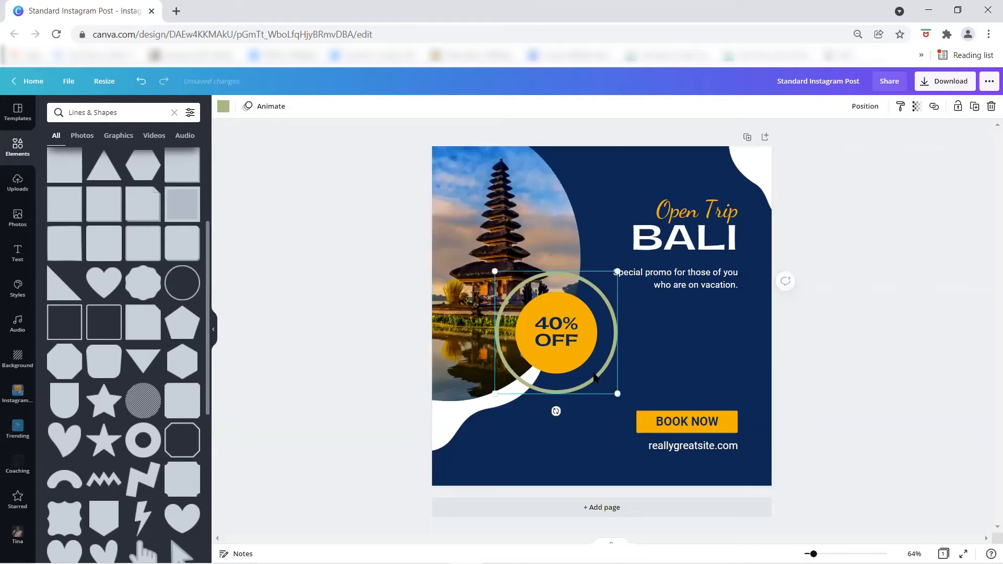
key("Delete")
Try a small lightning bolt shape above the "BOOK NOW" button, and delete it
left_click_drag(139, 510, 622, 331)
left_click_drag(689, 457, 638, 345)
left_click_drag(627, 324, 651, 363)
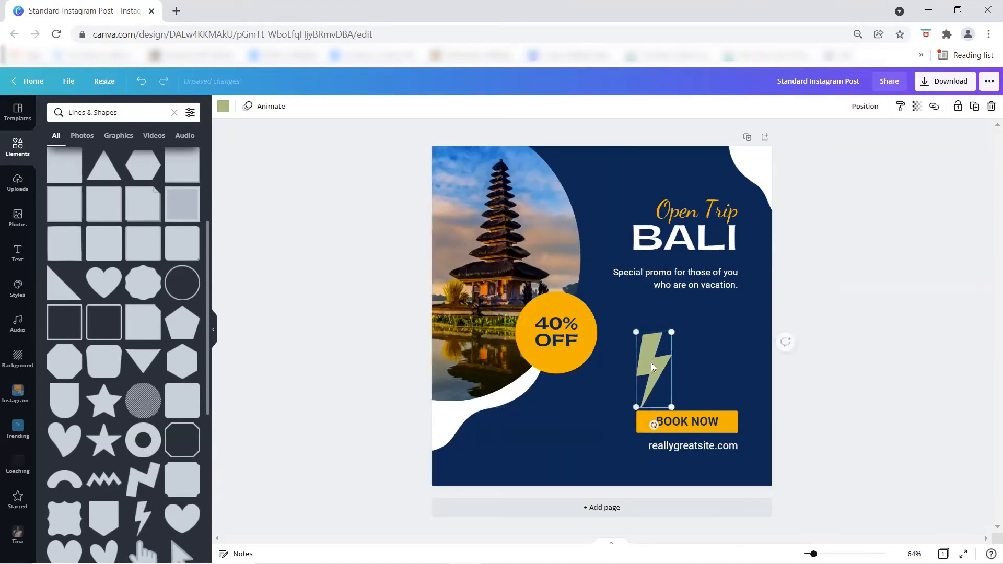
key("Delete")
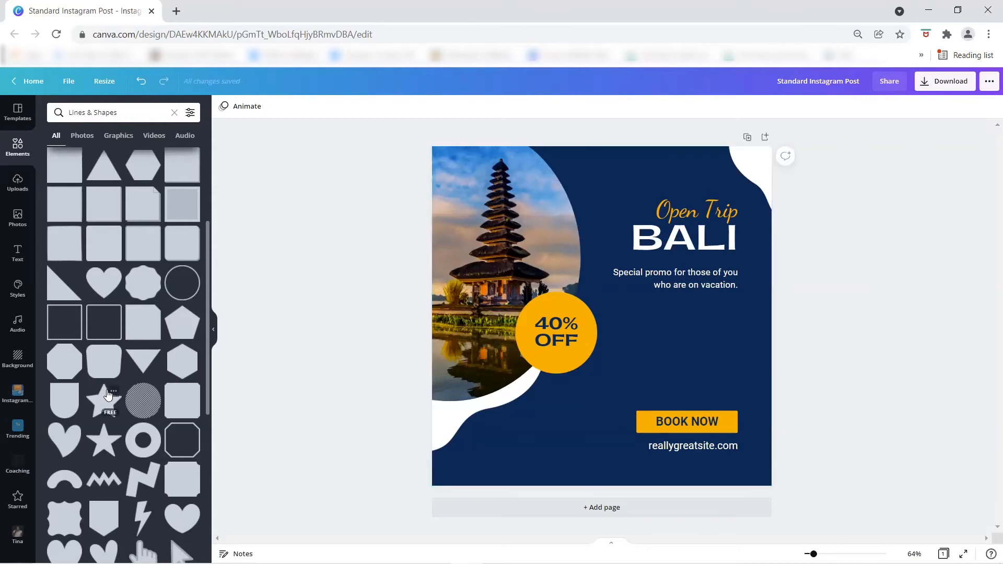
Look through the remaining Lines & Shapes and return to the full elements library
scroll(109, 395, "down", 4)
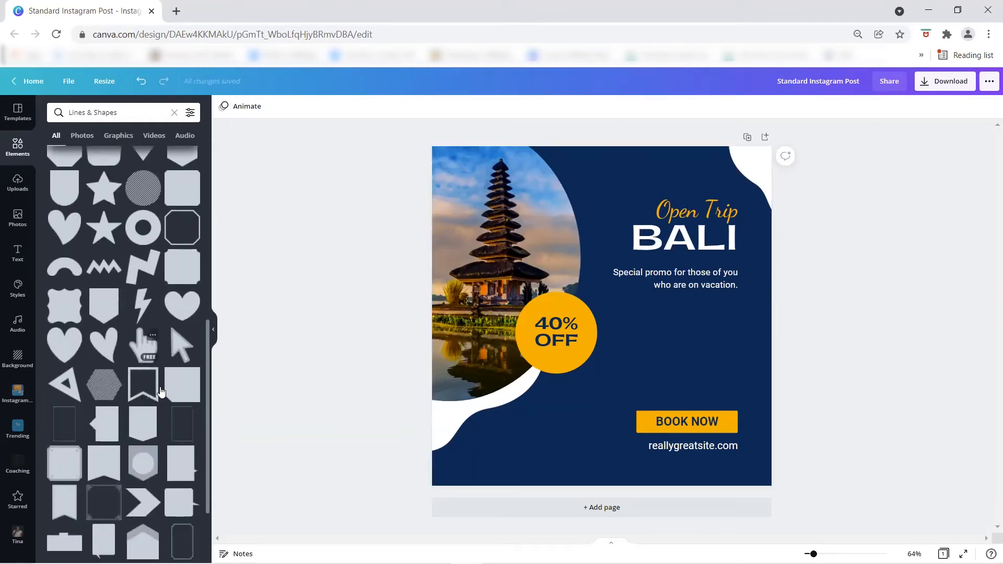
scroll(159, 392, "down", 5)
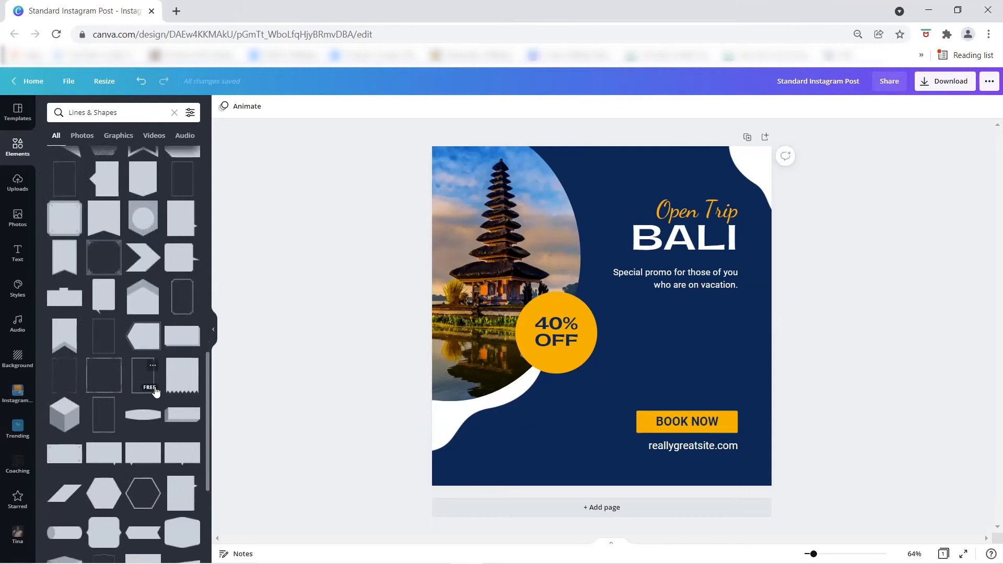
scroll(155, 392, "up", 10)
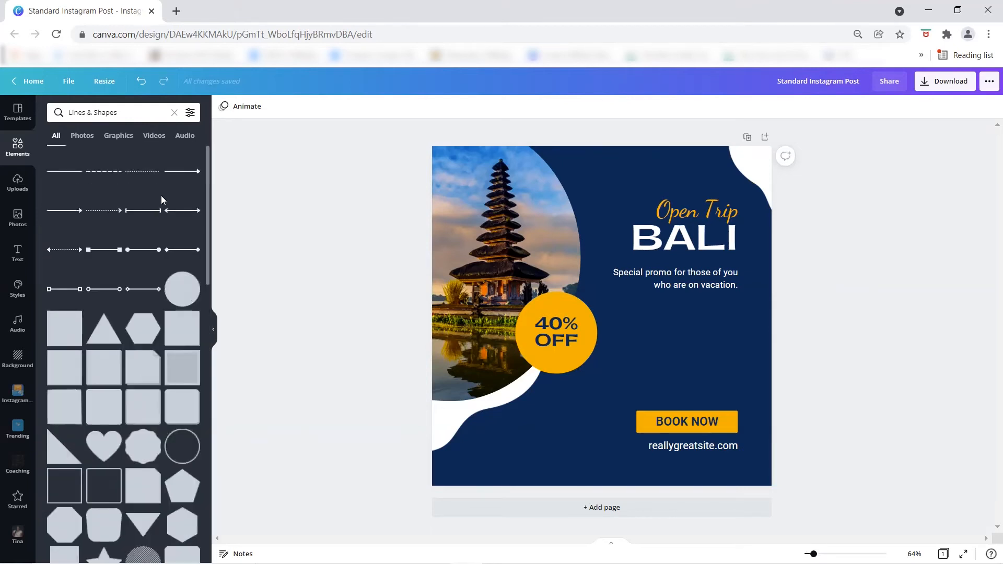
left_click(174, 114)
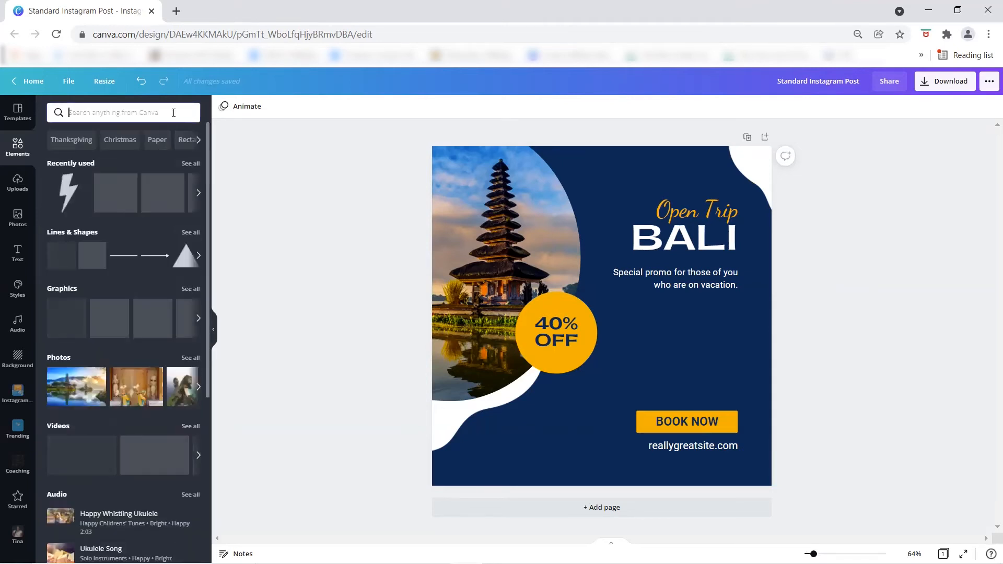
Open the Graphics library and try the beige petal flower from Featured on the design without keeping it
left_click(71, 290)
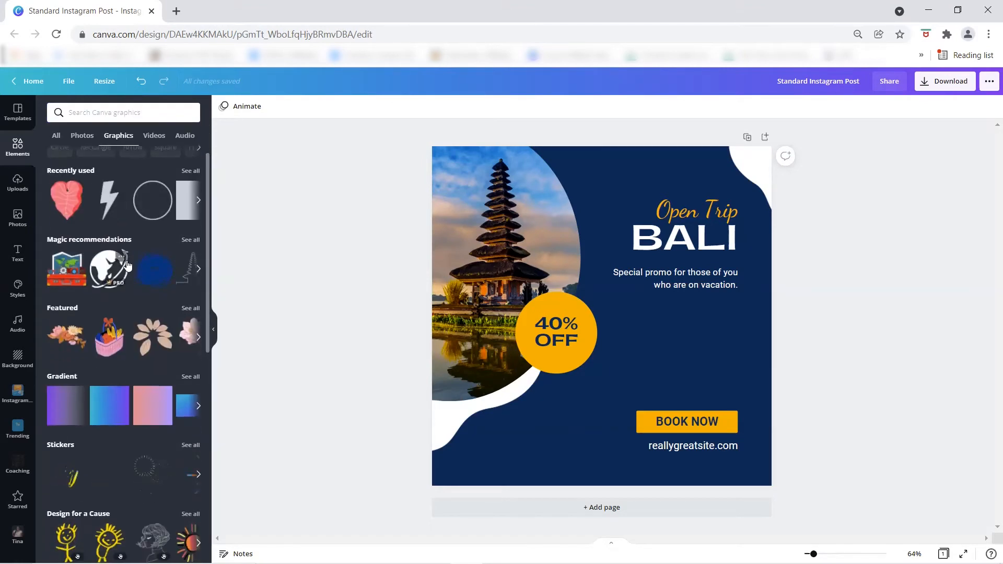
scroll(136, 292, "down", 2)
left_click_drag(151, 278, 638, 315)
left_click_drag(398, 347, 158, 282)
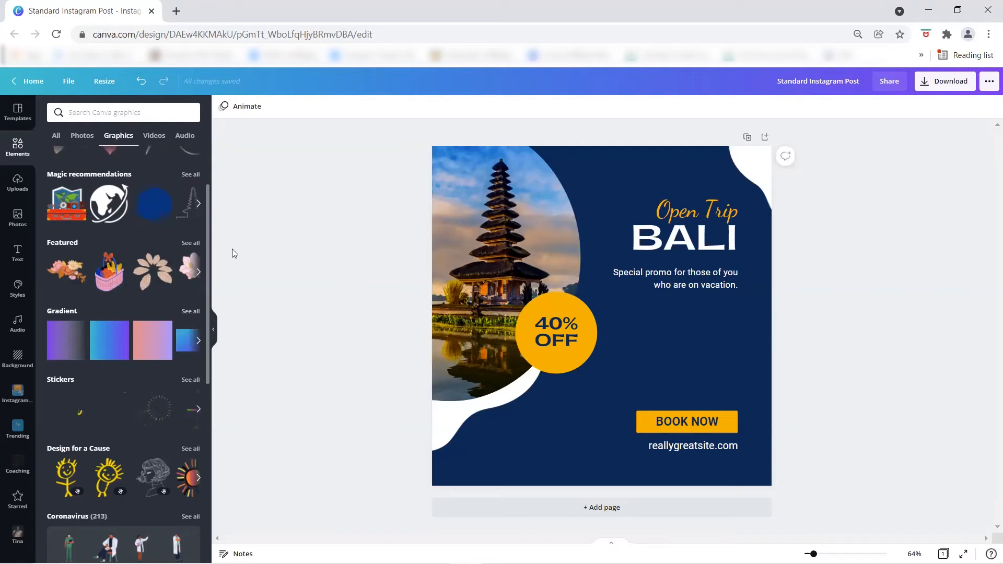
Look through all the Featured graphics and return to the full elements library
left_click(188, 244)
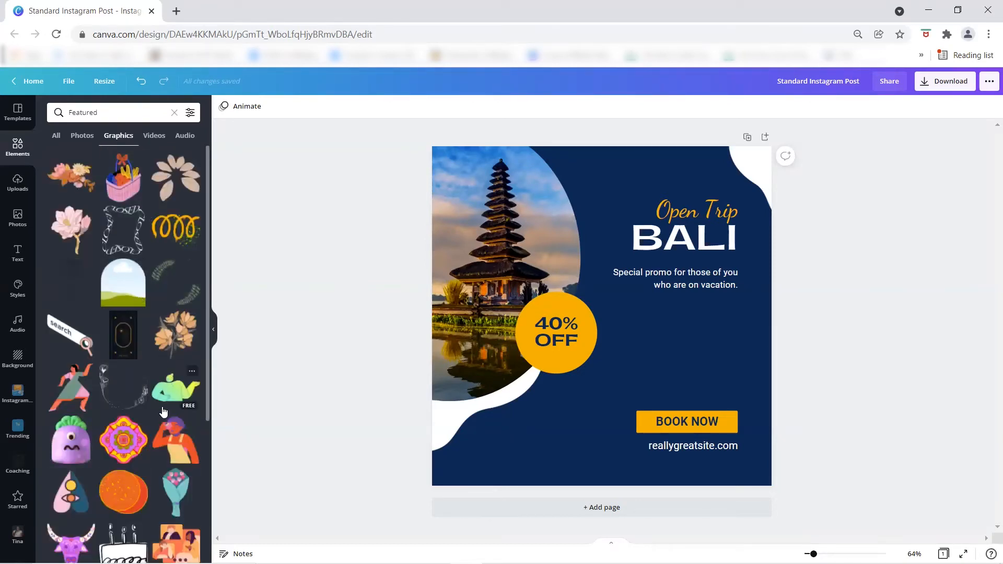
scroll(146, 375, "down", 4)
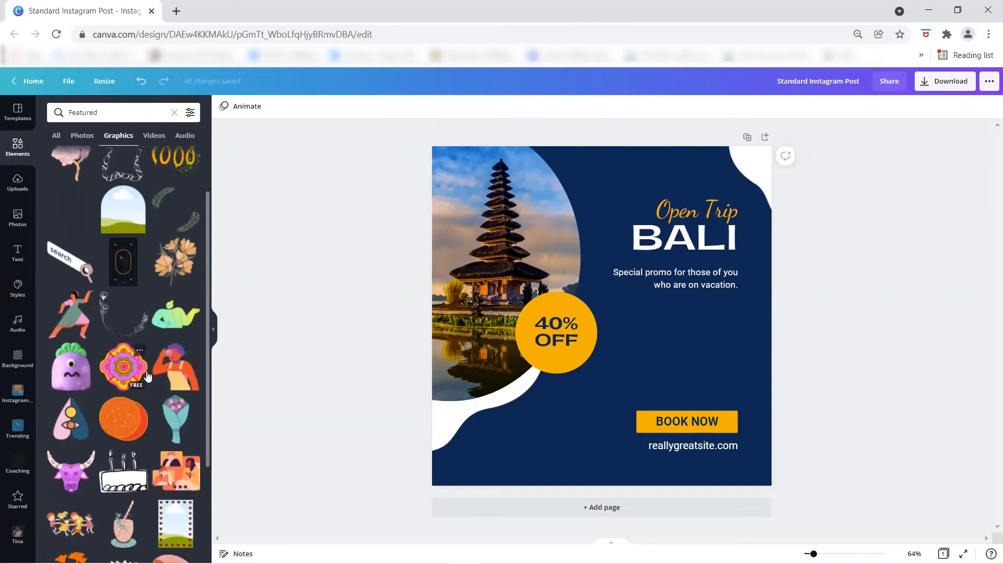
scroll(148, 377, "down", 1)
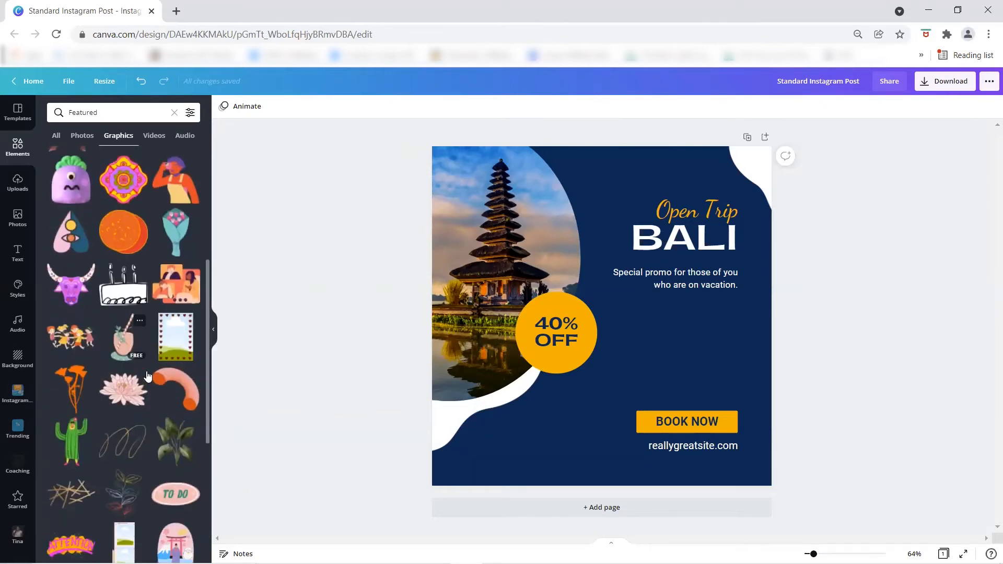
scroll(148, 376, "down", 3)
scroll(148, 371, "up", 7)
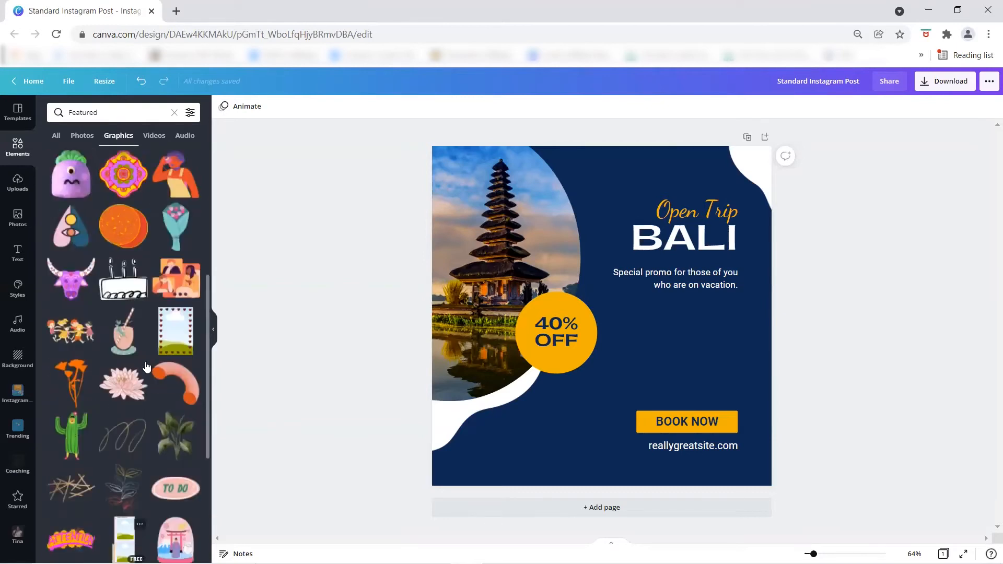
left_click(173, 114)
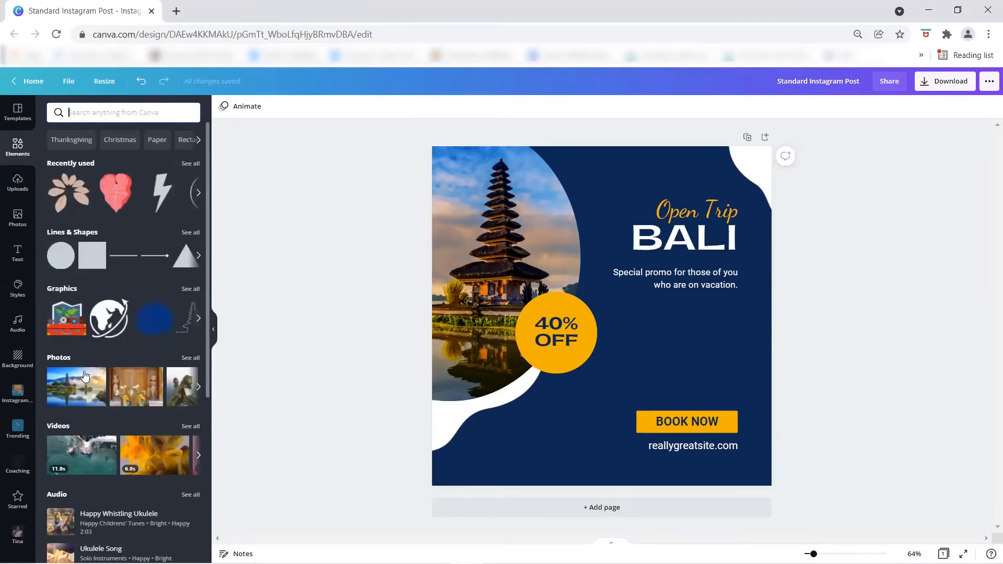
Look through all the photos in the elements library and return to the overview of all element types
left_click(191, 357)
scroll(156, 340, "down", 15)
scroll(156, 340, "up", 15)
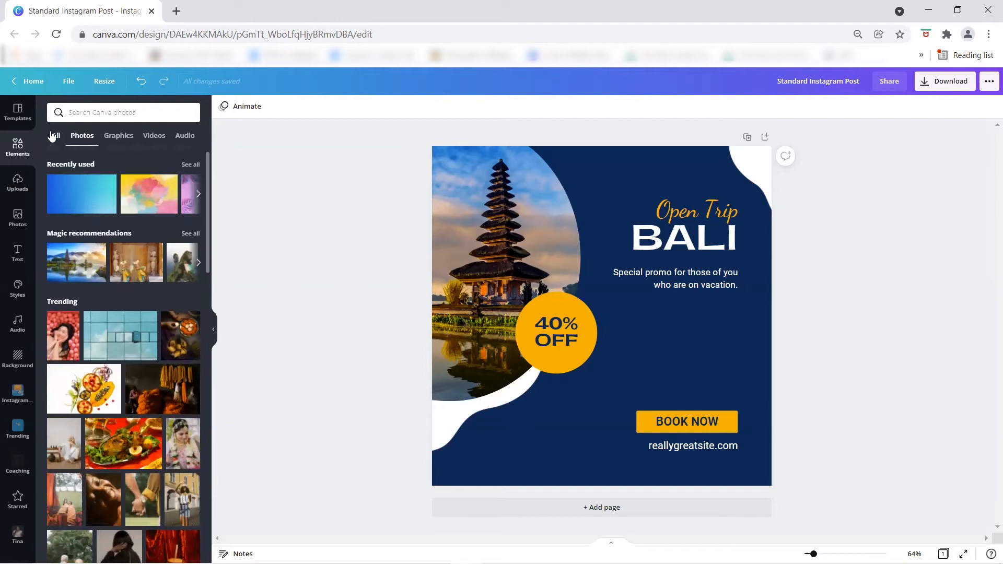
left_click(55, 135)
Try a histogram chart from Charts on the design, and delete it
scroll(59, 246, "down", 4)
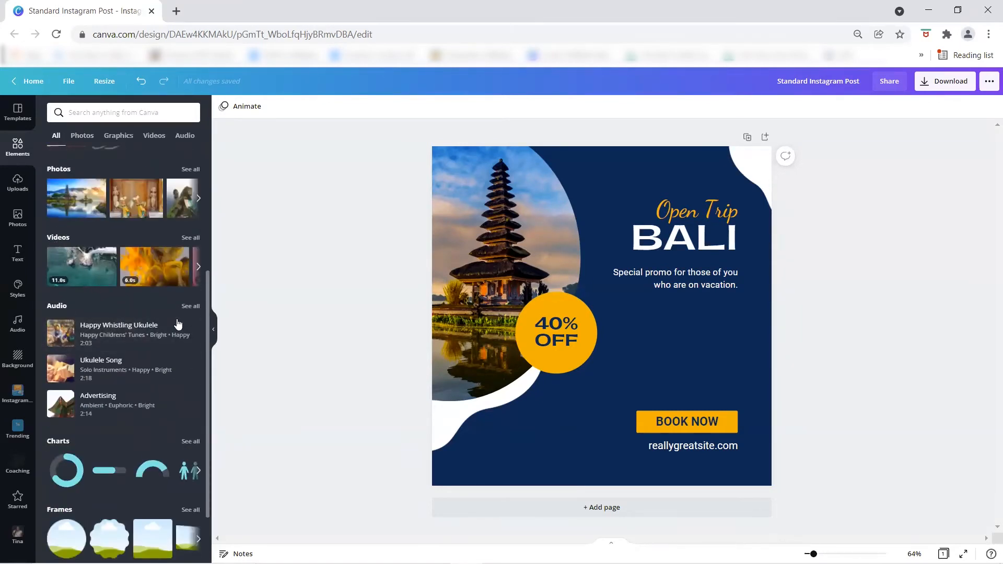
scroll(157, 320, "down", 2)
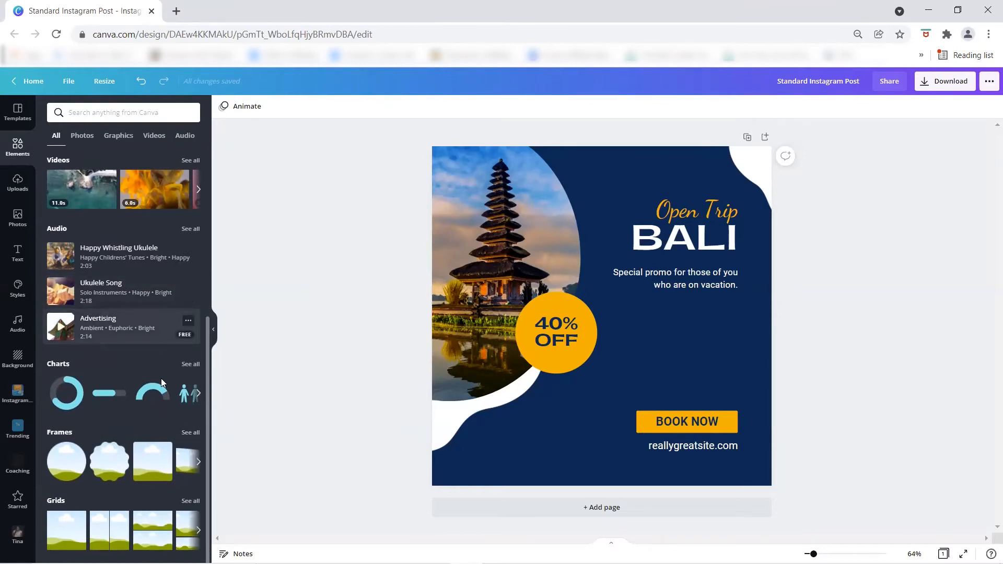
left_click(189, 367)
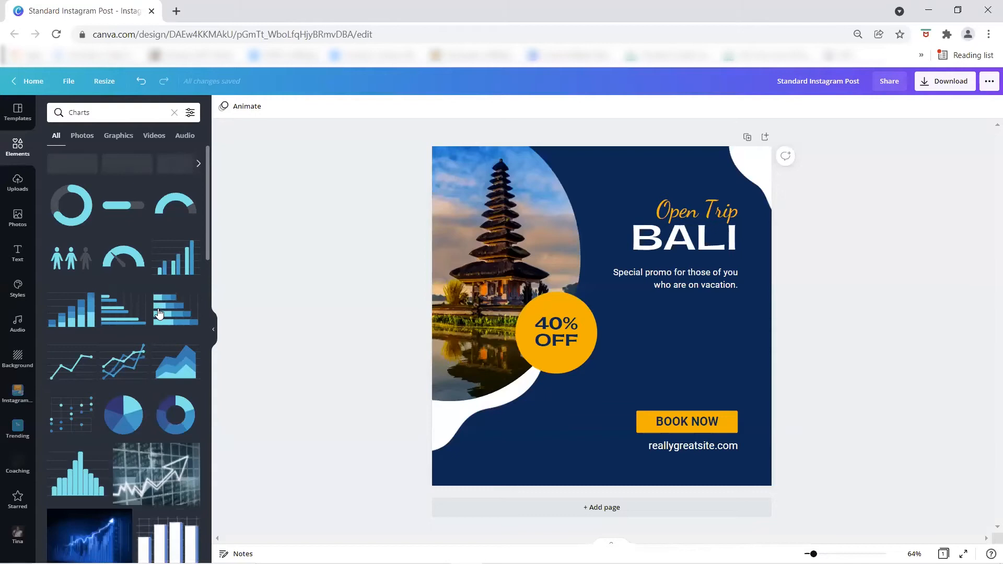
left_click_drag(97, 486, 556, 439)
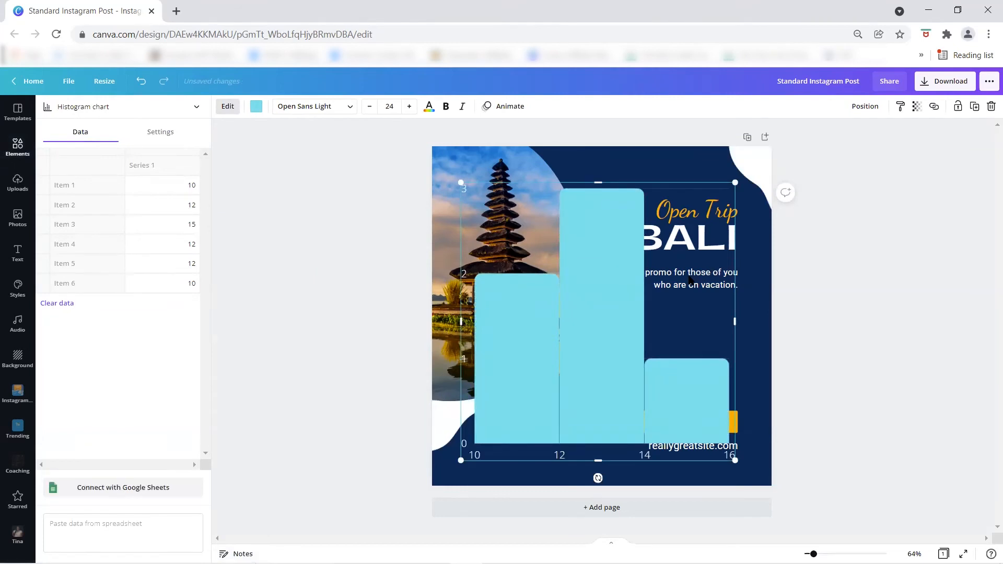
key("Delete")
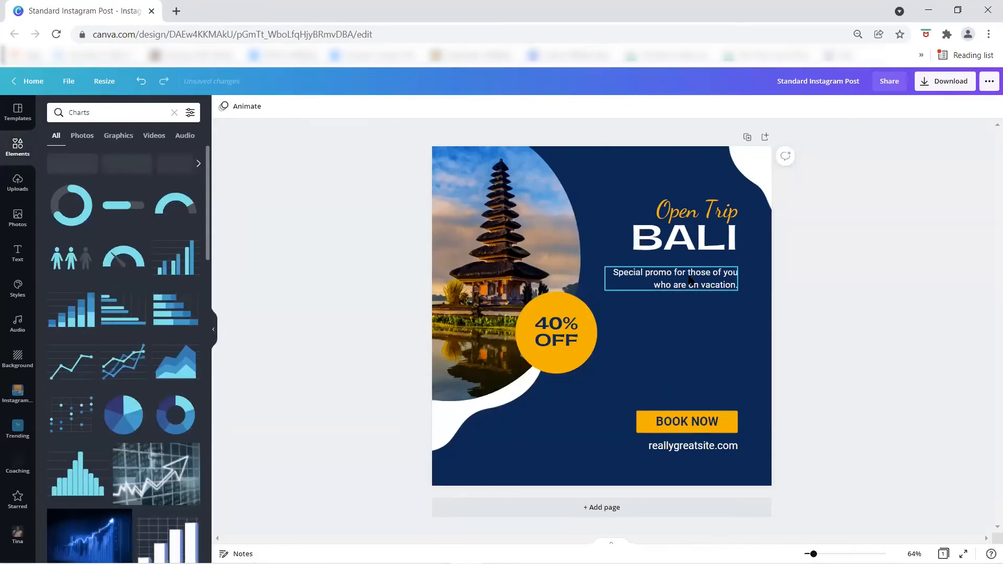
Look through the remaining Charts results and clear the Charts search
scroll(145, 318, "down", 5)
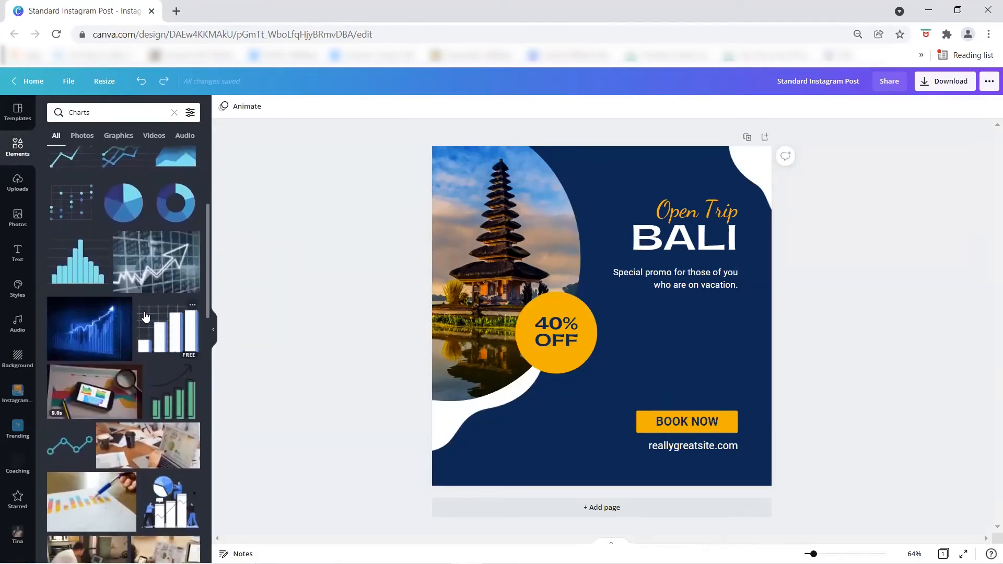
scroll(145, 317, "down", 3)
scroll(146, 314, "up", 6)
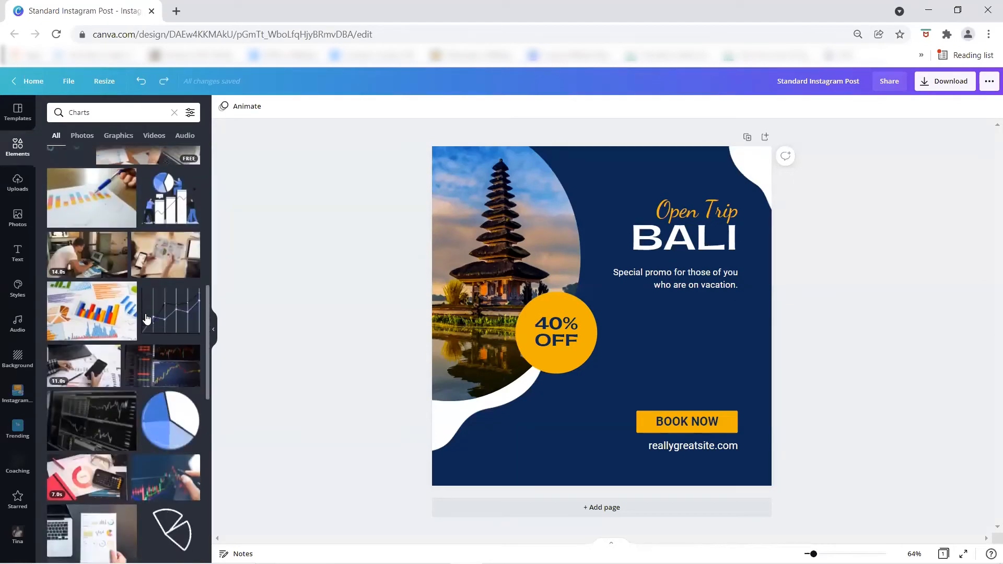
left_click(175, 113)
Place the smartphone-shaped frame from Frames on the design, below the promo text
scroll(132, 376, "down", 5)
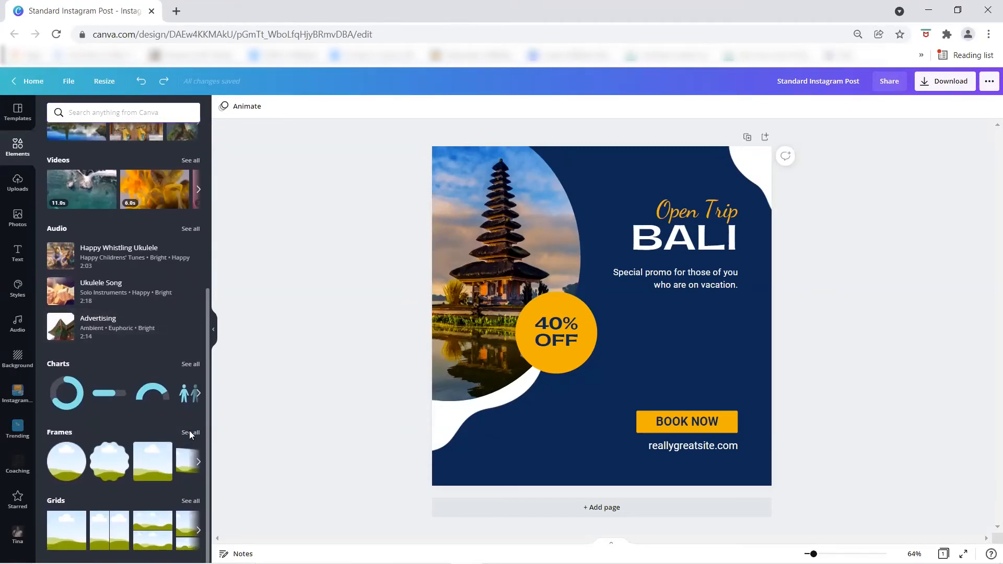
left_click(189, 433)
scroll(135, 366, "down", 2)
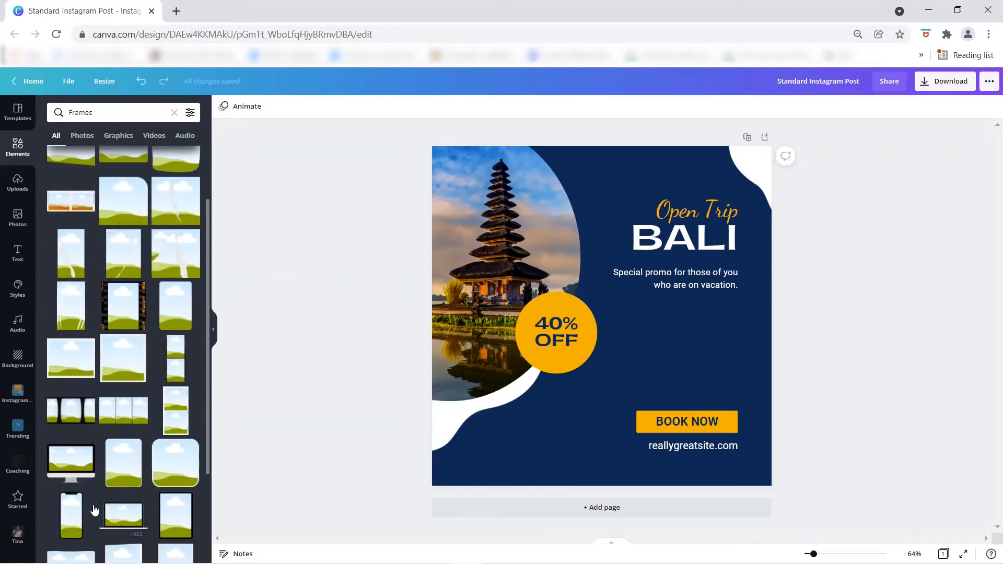
left_click_drag(73, 518, 600, 304)
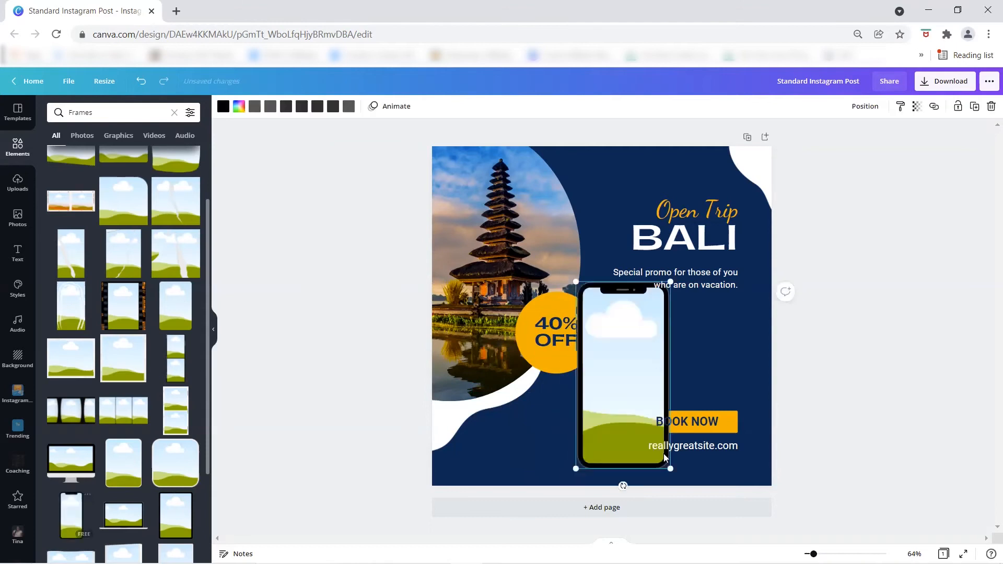
Shrink the phone frame to about 109 × 215 and position it above the "BOOK NOW" button, rotated 12°
left_click_drag(643, 443, 604, 354)
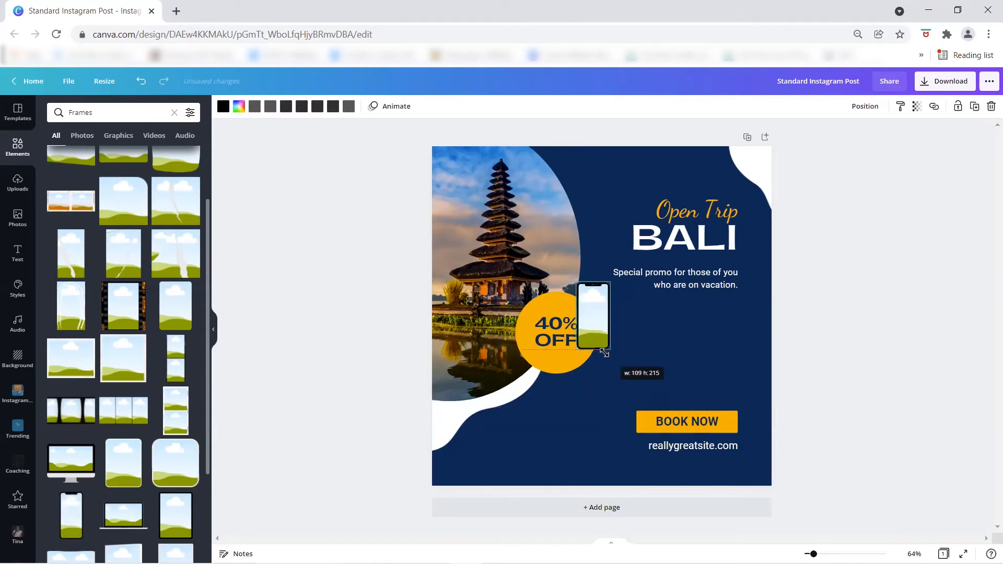
left_click_drag(590, 312, 655, 329)
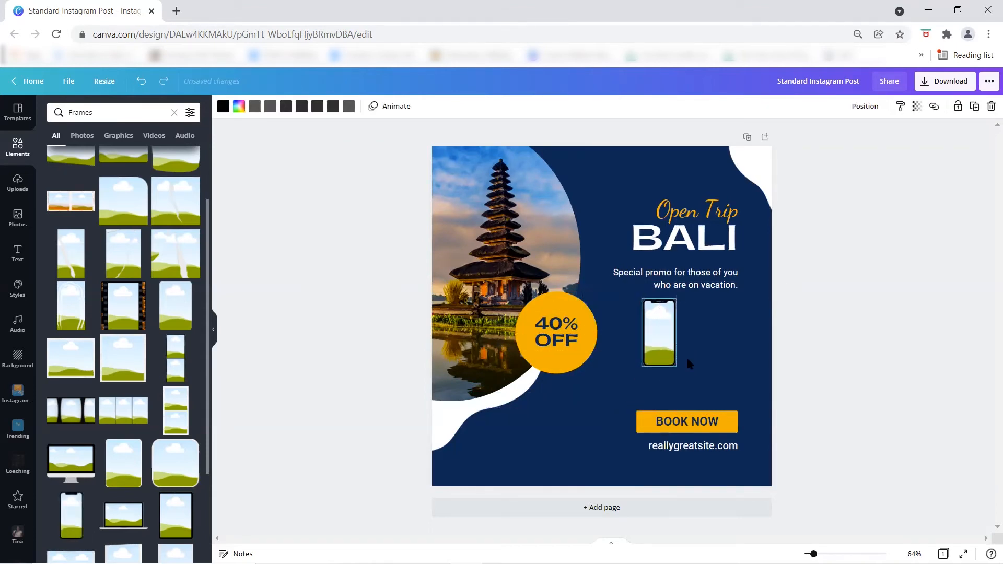
left_click_drag(643, 386, 647, 384)
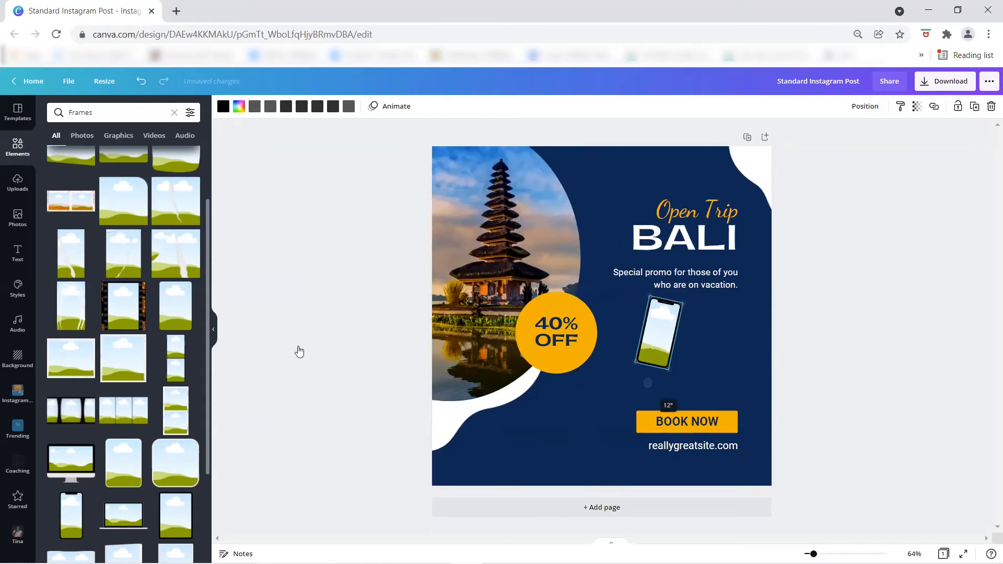
Fill the phone frame with the photo of a woman on a black horse, and place it slightly enlarged beside the "BOOK NOW" button
left_click(17, 218)
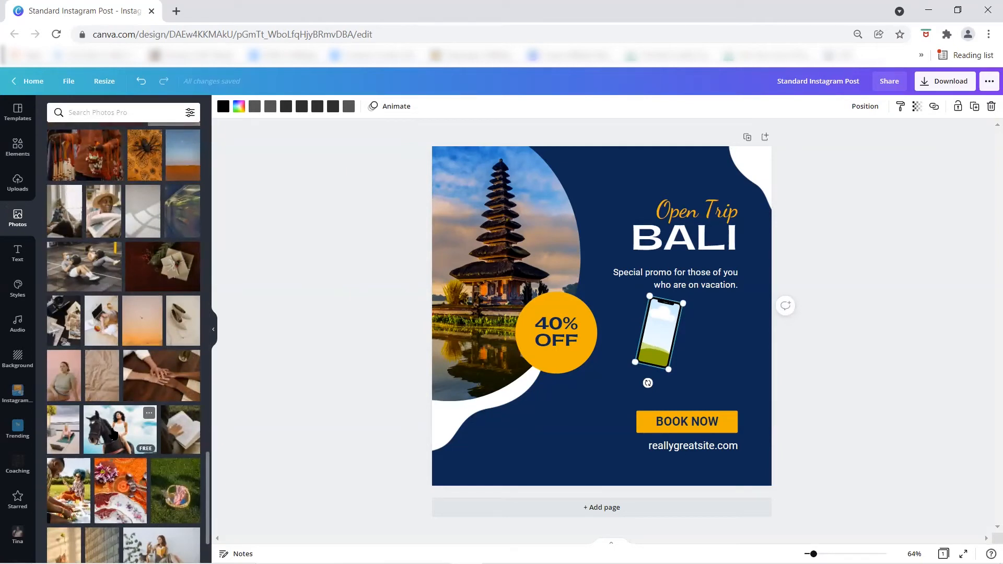
left_click_drag(113, 434, 629, 294)
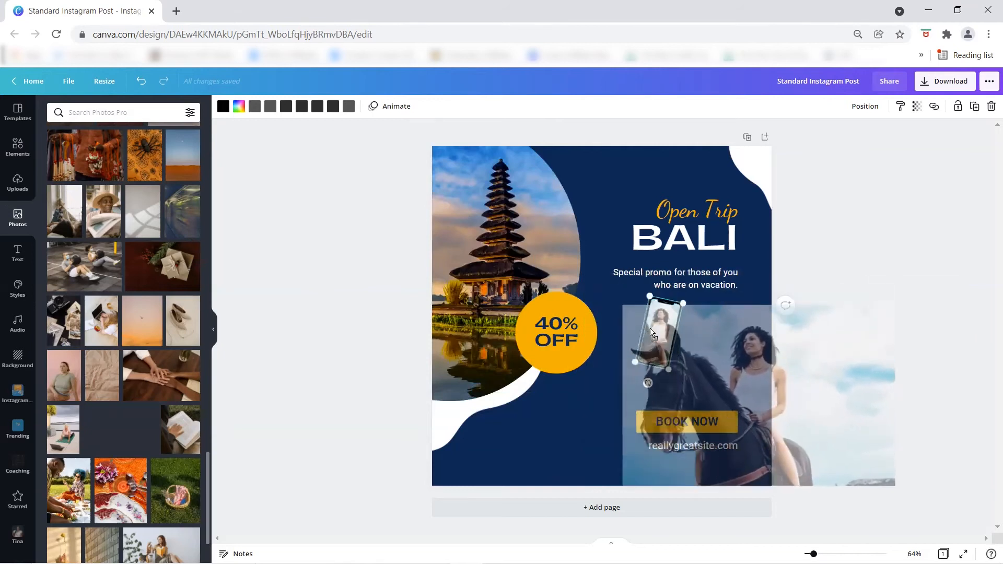
left_click_drag(668, 369, 680, 415)
left_click_drag(669, 342, 592, 409)
mouse_move(612, 377)
left_mouse_down()
mouse_move(645, 349)
mouse_move(623, 379)
left_mouse_up()
left_click(661, 351)
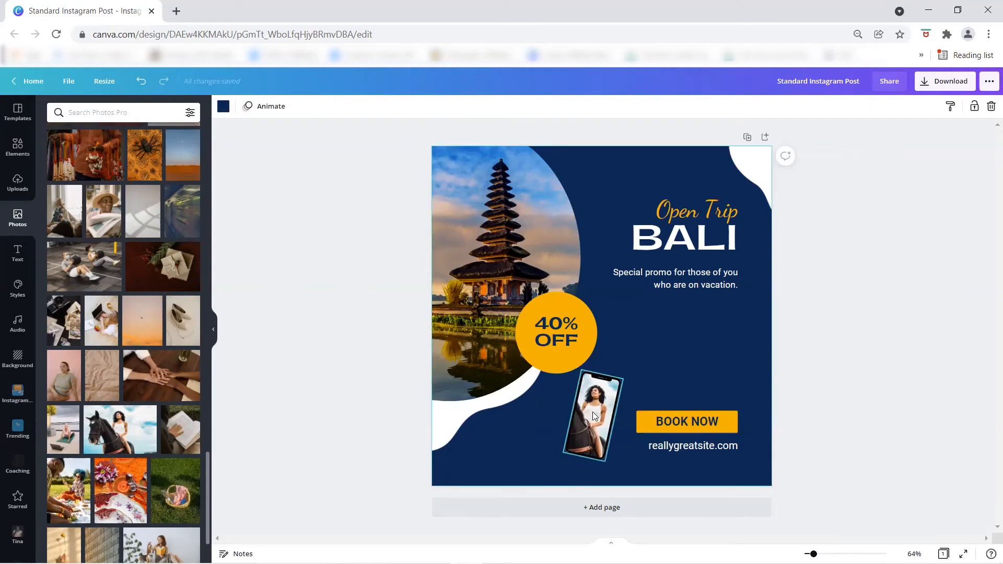
Reposition the photo inside the phone frame so the horse's head shows, and enlarge the frame up to the promo text
double_click(592, 413)
left_click_drag(590, 417, 631, 426)
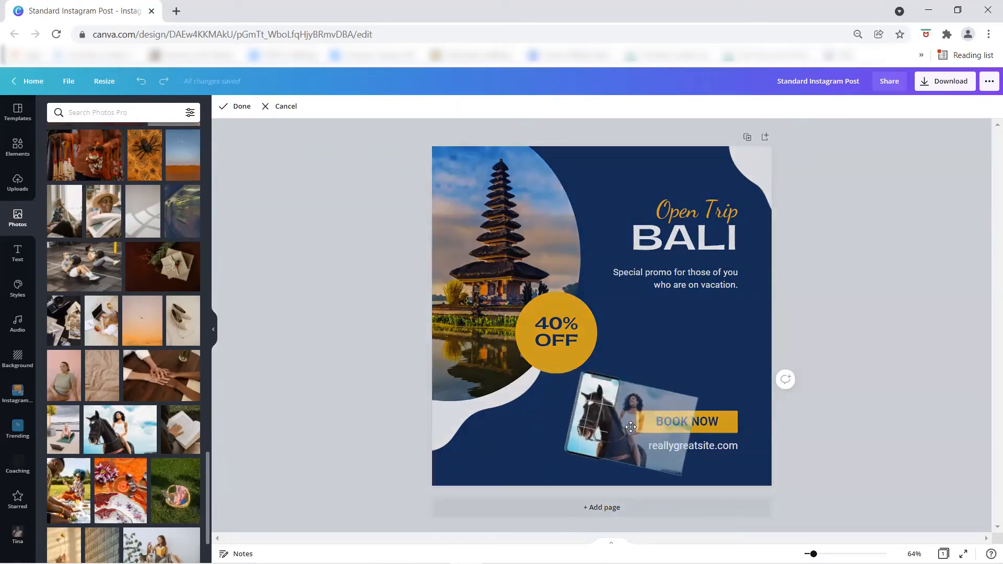
left_click(648, 344)
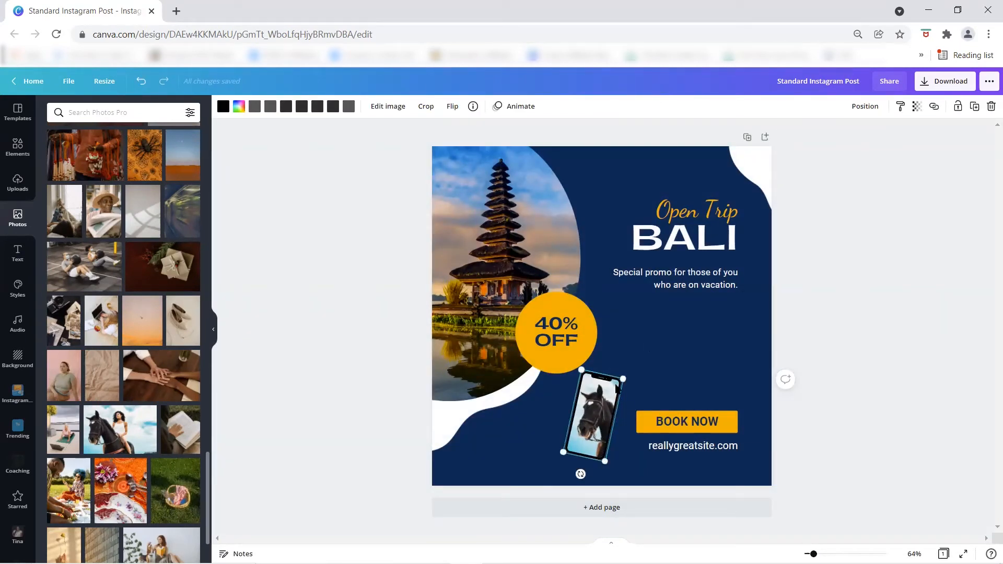
left_click_drag(625, 380, 697, 323)
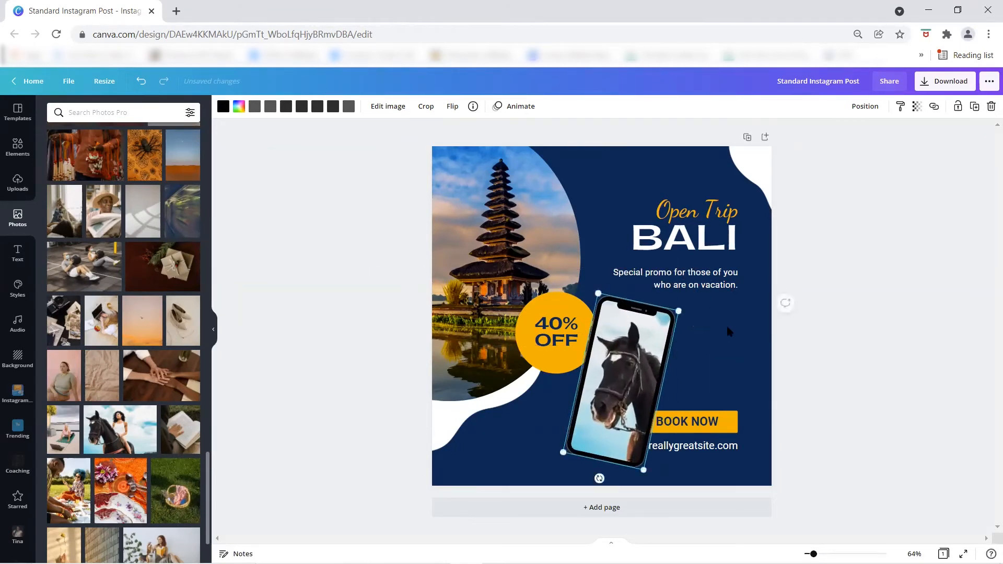
left_click(726, 324)
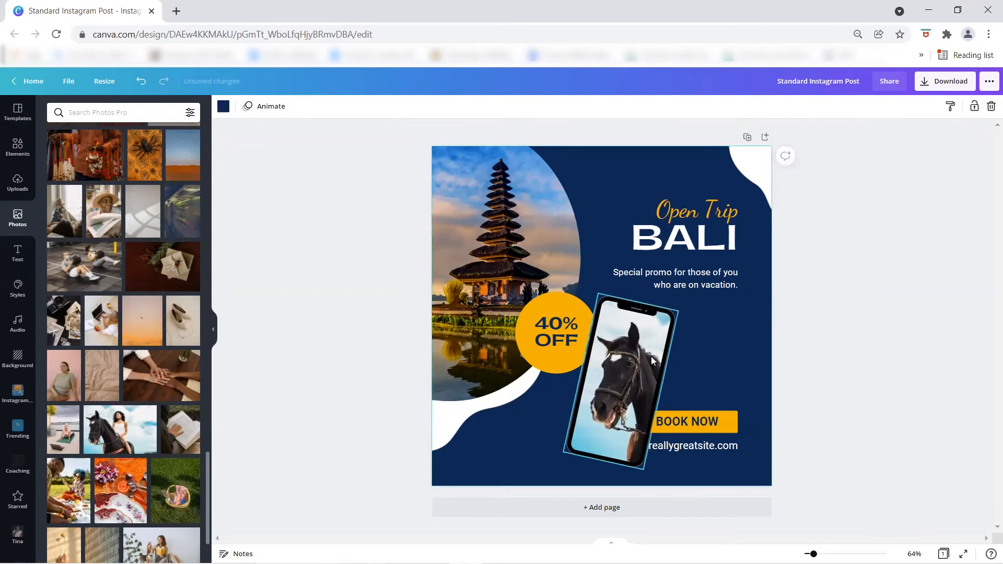
Delete only the horse image from the phone frame and fill the frame with the portrait on a pink background
left_click(623, 360)
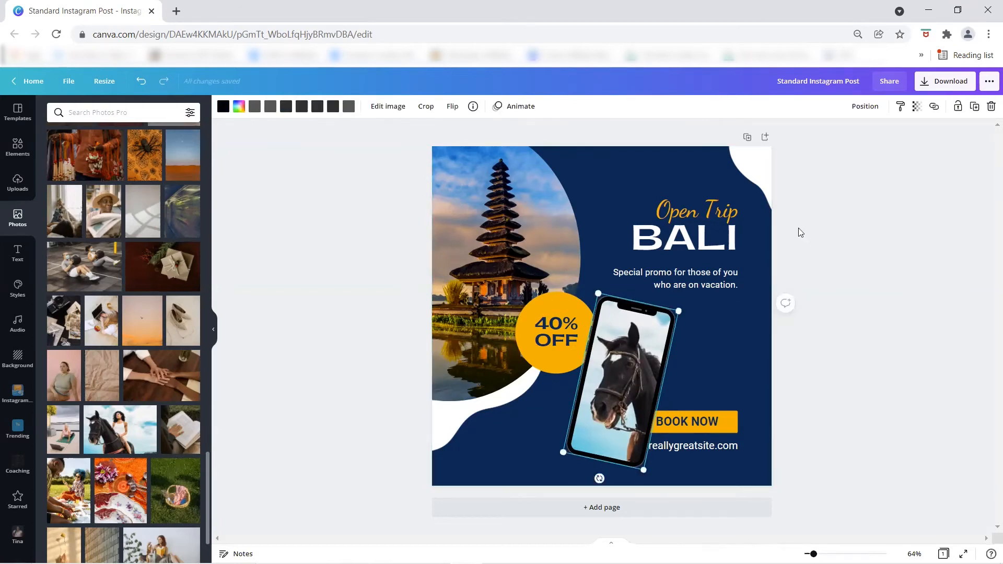
left_click(991, 108)
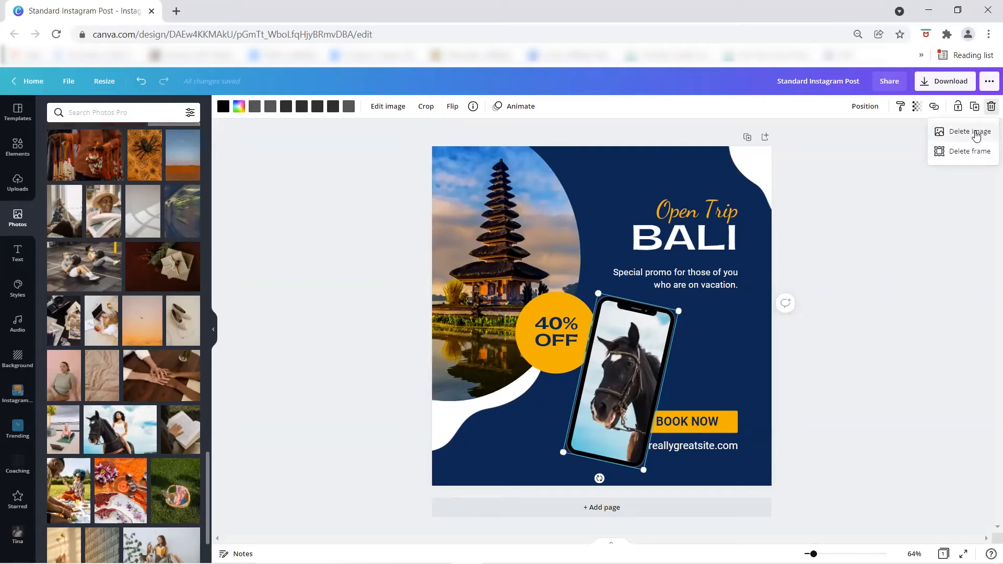
left_click(973, 131)
left_click_drag(59, 375, 637, 348)
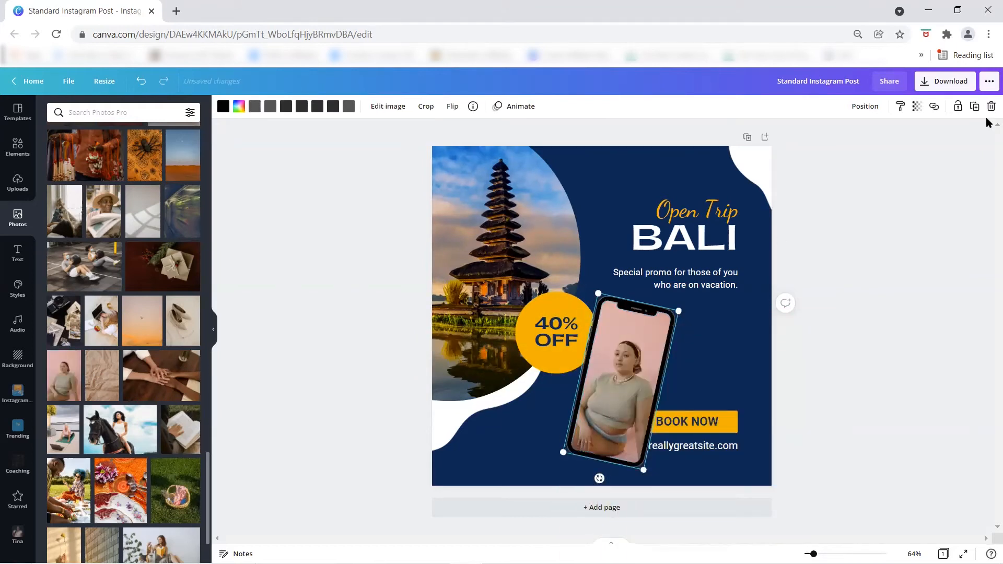
left_click(709, 348)
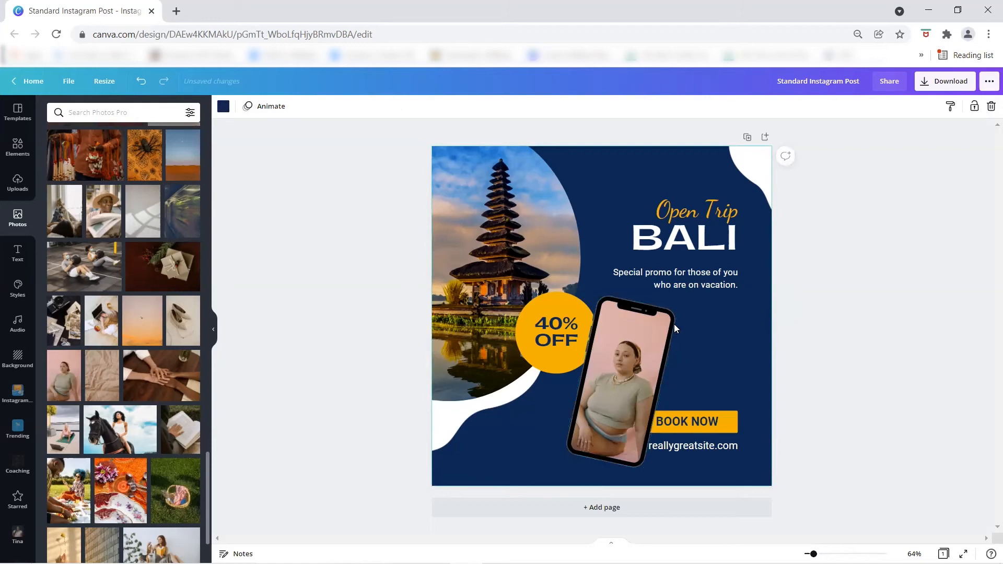
Delete the whole phone frame from the design
left_click(637, 331)
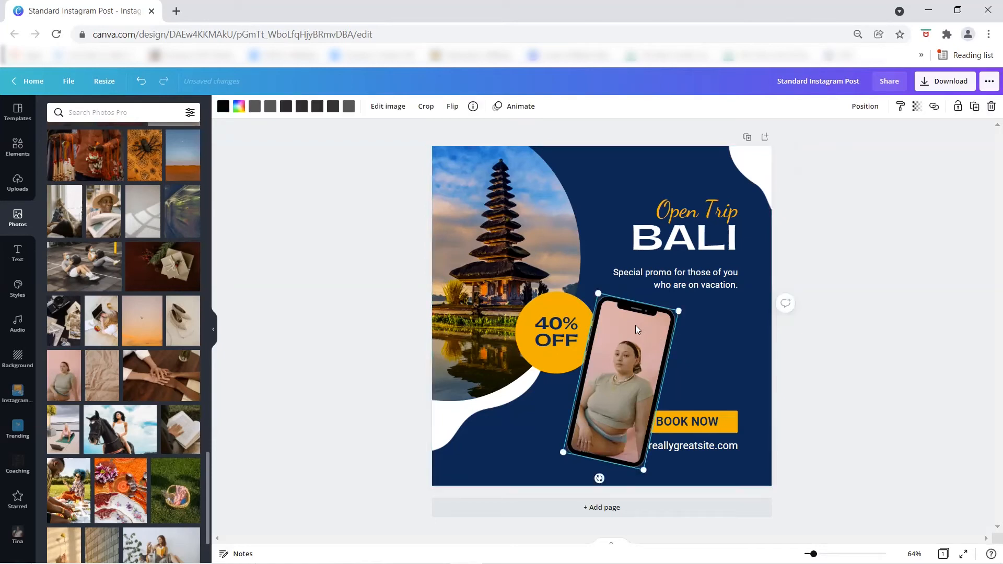
left_click(991, 107)
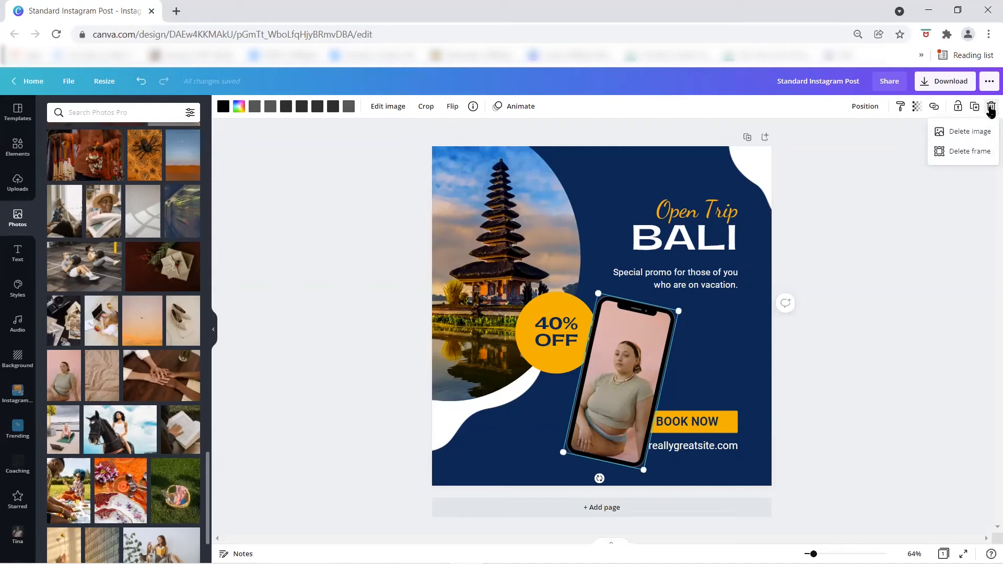
left_click(970, 152)
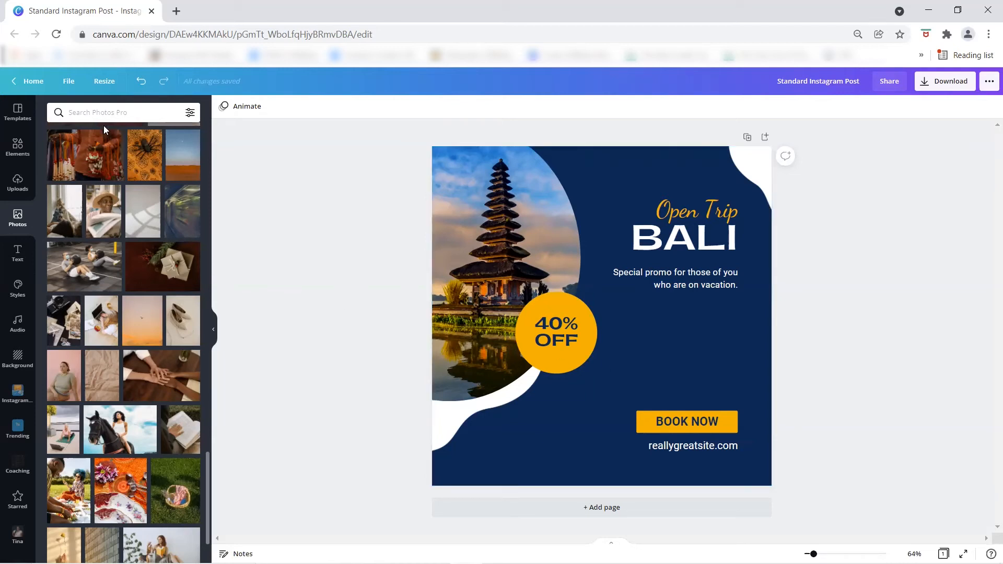
Place the three-panel frame beside the "BOOK NOW" button and fill its first panel with the photo of the man in a straw hat
left_click(18, 148)
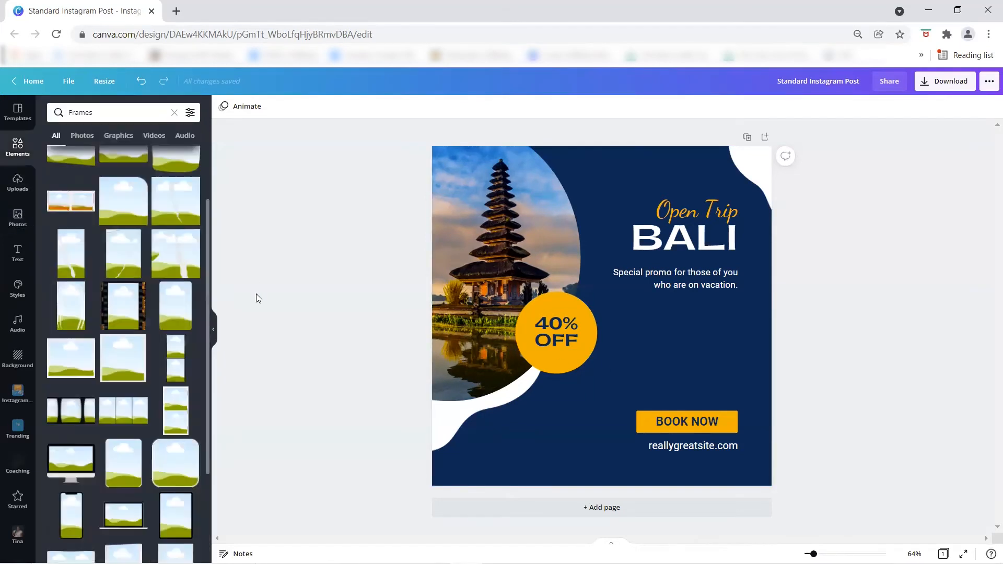
scroll(147, 403, "down", 4)
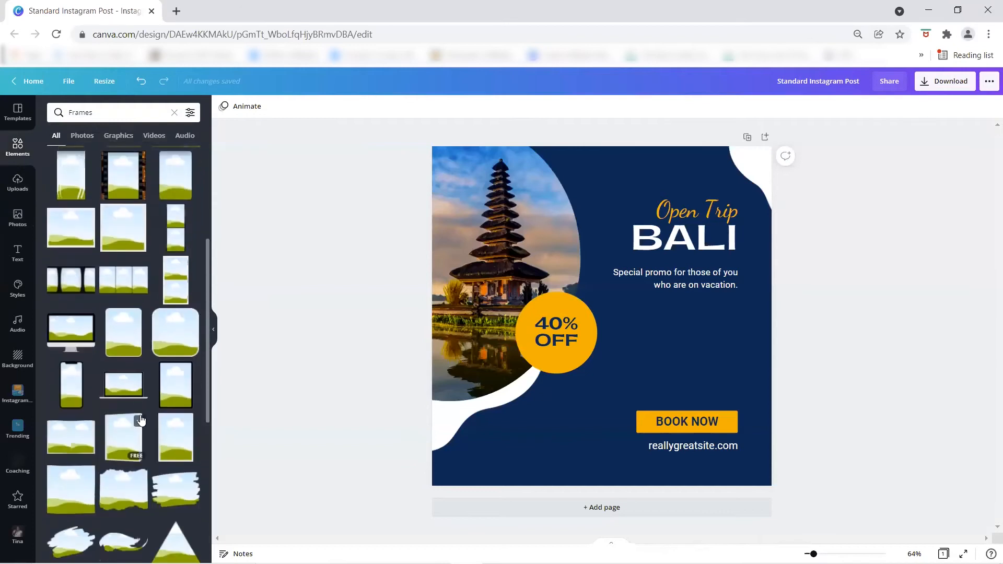
scroll(131, 450, "up", 5)
left_click_drag(123, 458, 547, 377)
left_click_drag(449, 378, 524, 396)
left_click_drag(587, 441, 582, 439)
left_click(657, 347)
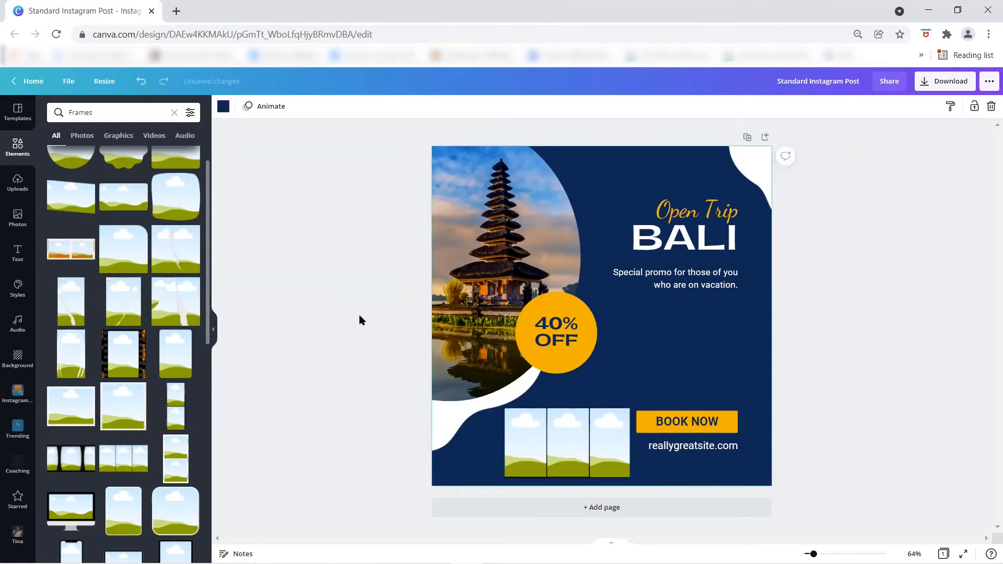
left_click(11, 219)
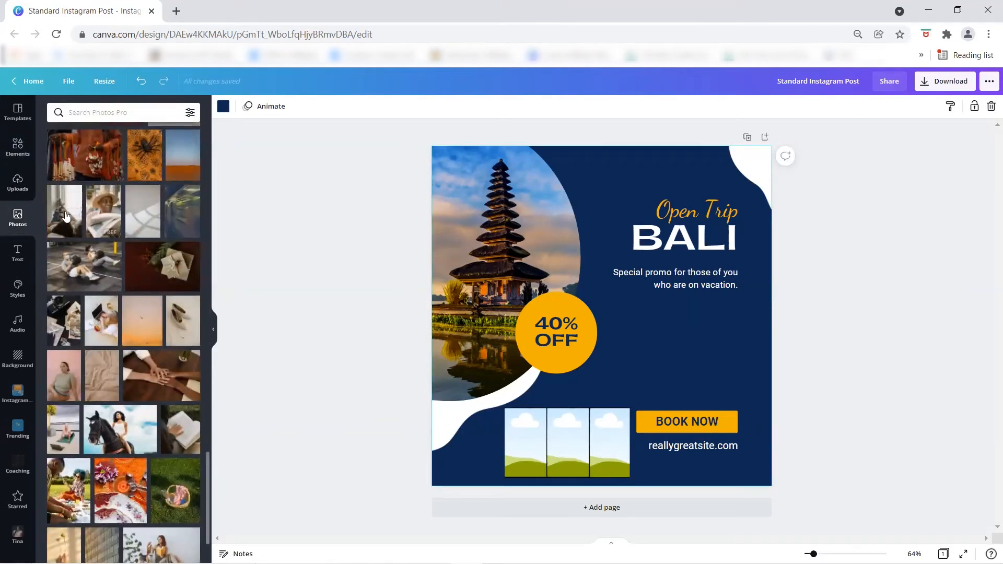
left_click_drag(105, 212, 521, 444)
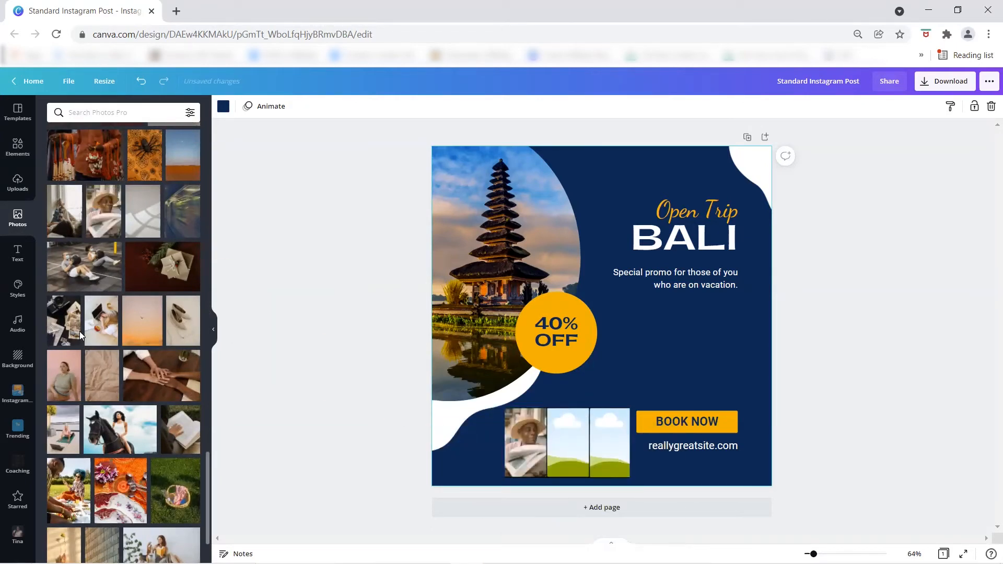
Delete the "BOOK NOW" button and website text, and enlarge the three-panel frame to fill the space below the promo text
left_click_drag(651, 383, 729, 472)
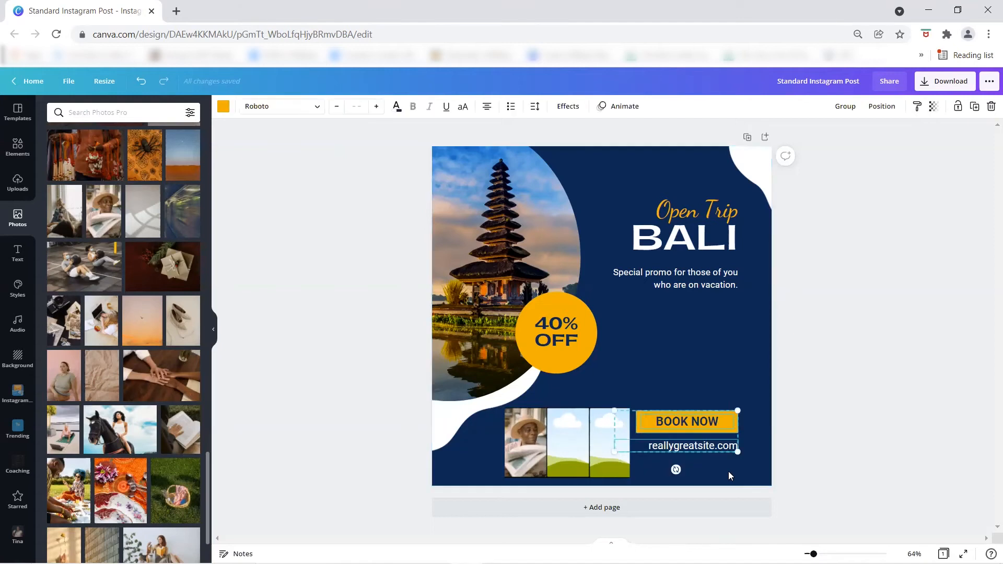
key("Delete")
left_click_drag(604, 433, 809, 295)
left_click_drag(721, 390, 699, 413)
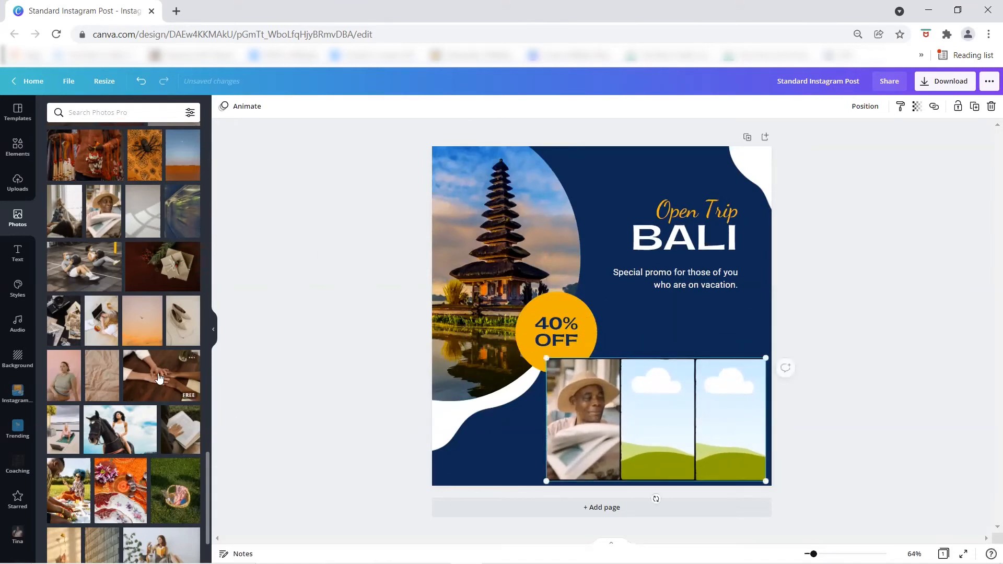
Fill the middle panel with the photo of the woman at a microscope and the last panel with the couple lying on grass
scroll(107, 366, "down", 8)
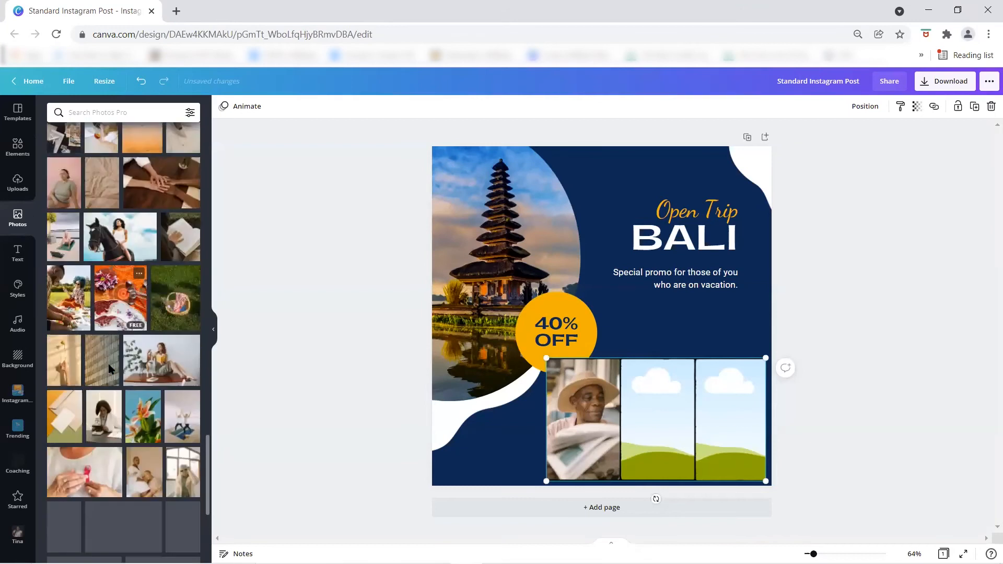
left_click_drag(104, 192, 633, 387)
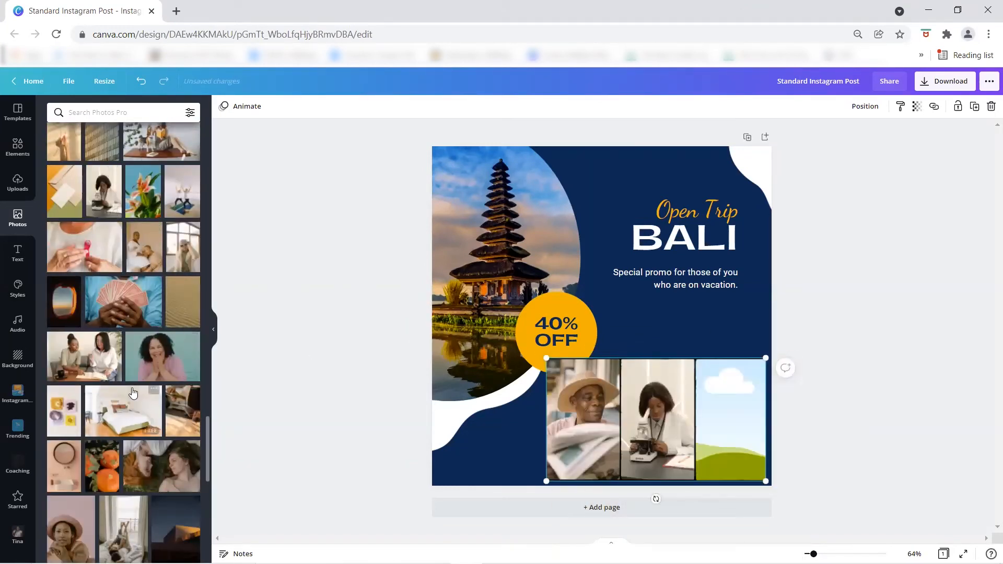
scroll(143, 325, "down", 3)
left_click_drag(141, 315, 730, 418)
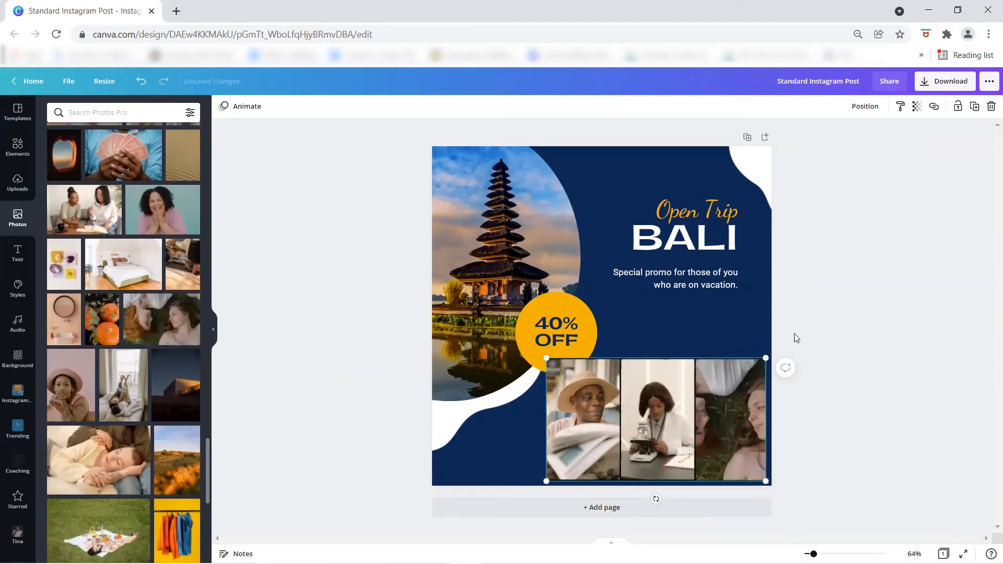
left_click(701, 327)
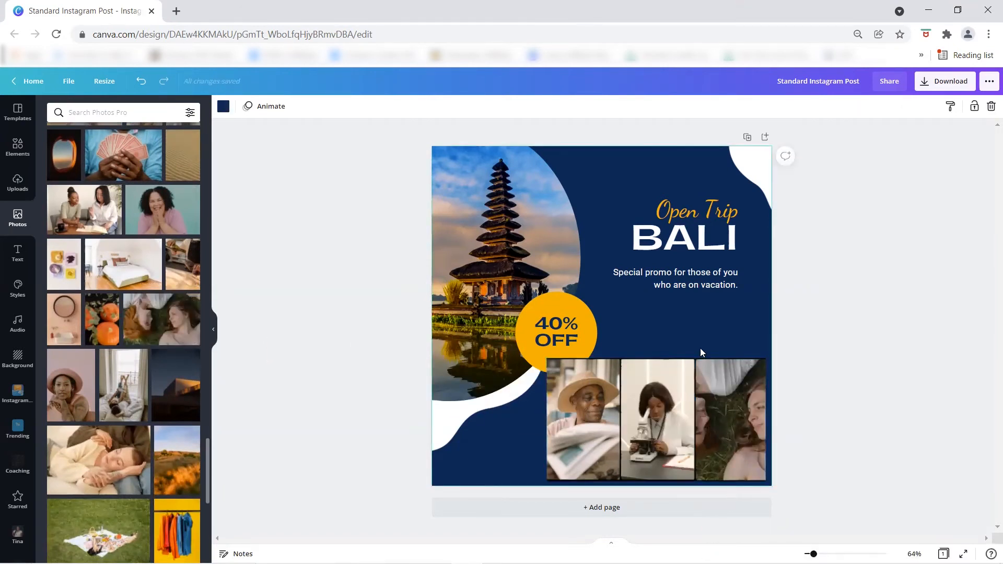
Remove the three-panel frame with its photos and restore the "BOOK NOW" button and website text
mouse_move(715, 413)
left_mouse_down()
mouse_move(653, 371)
mouse_move(707, 404)
left_mouse_up()
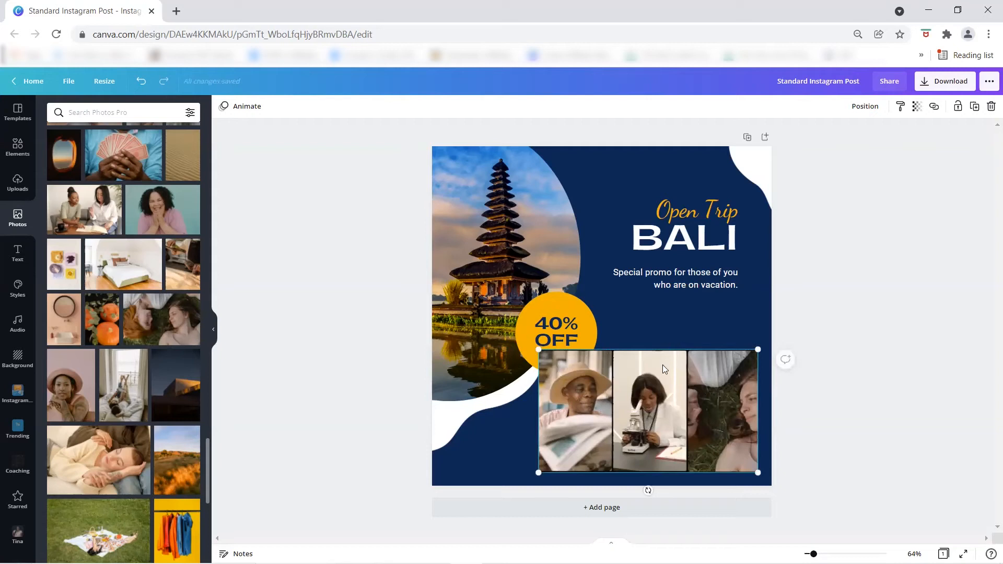
key("Delete")
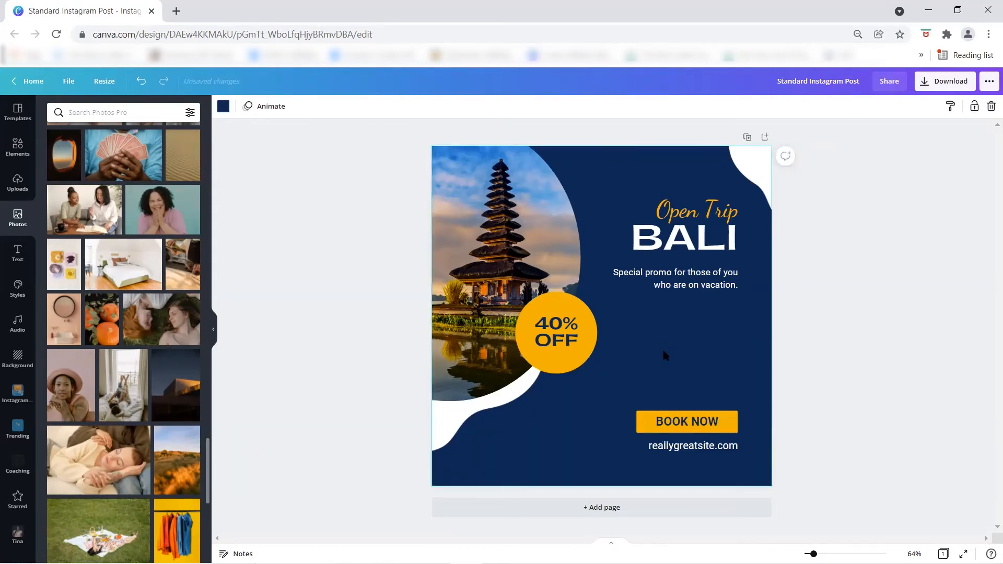
Add a default heading text to the design and delete the "BALI" title
left_click(17, 253)
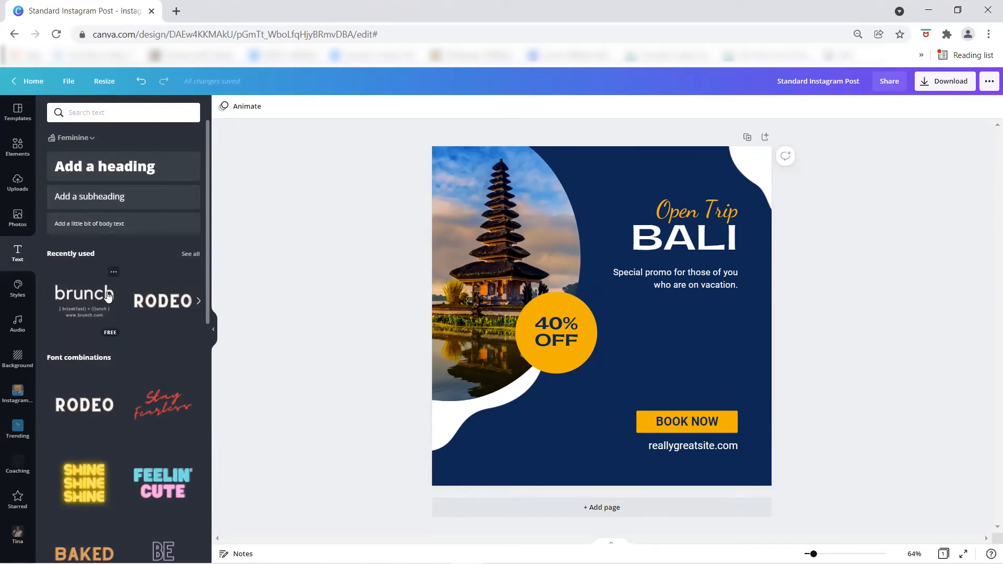
left_click(109, 168)
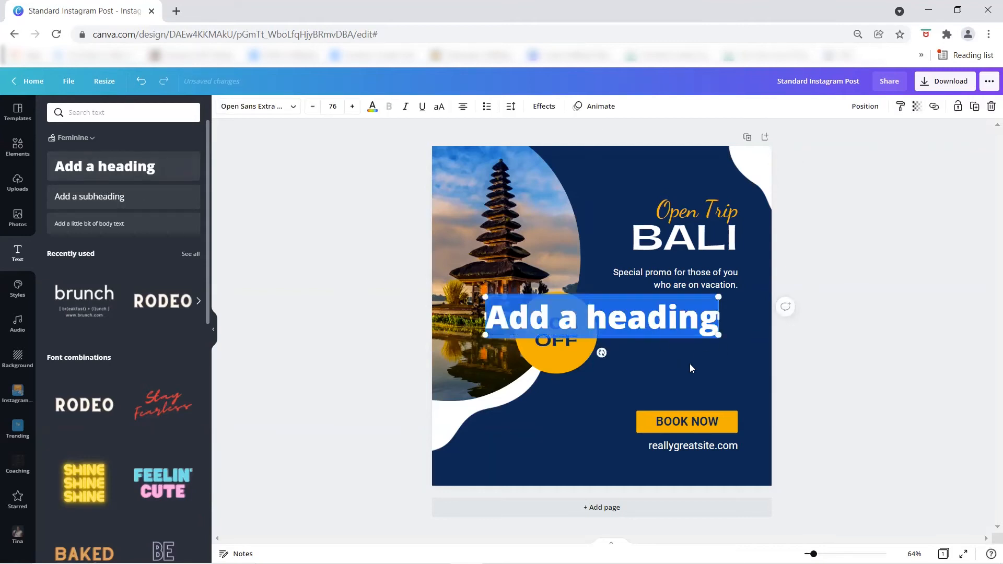
left_click(688, 241)
key("Delete")
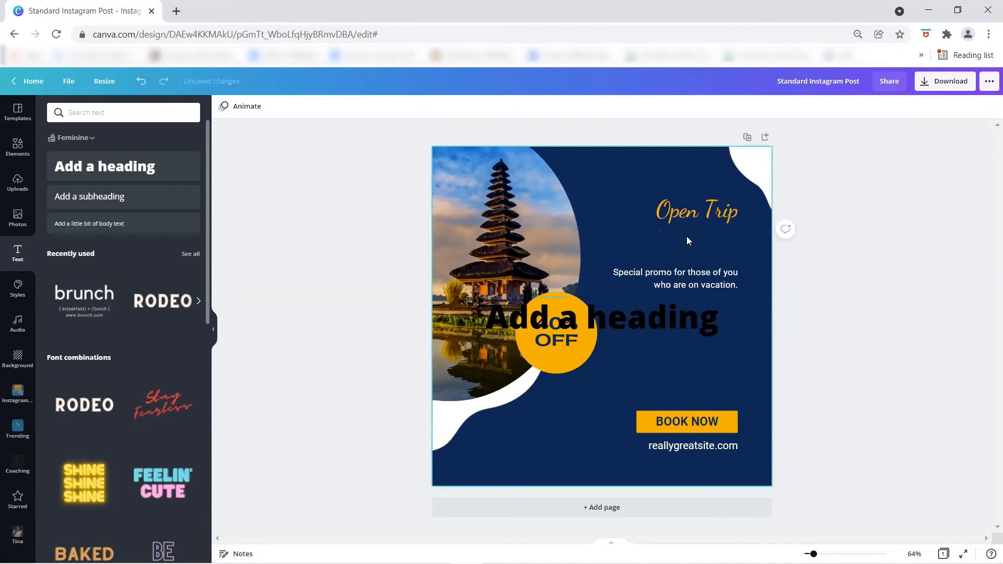
Move the new heading down to just above the "BOOK NOW" button
left_click_drag(651, 314, 662, 381)
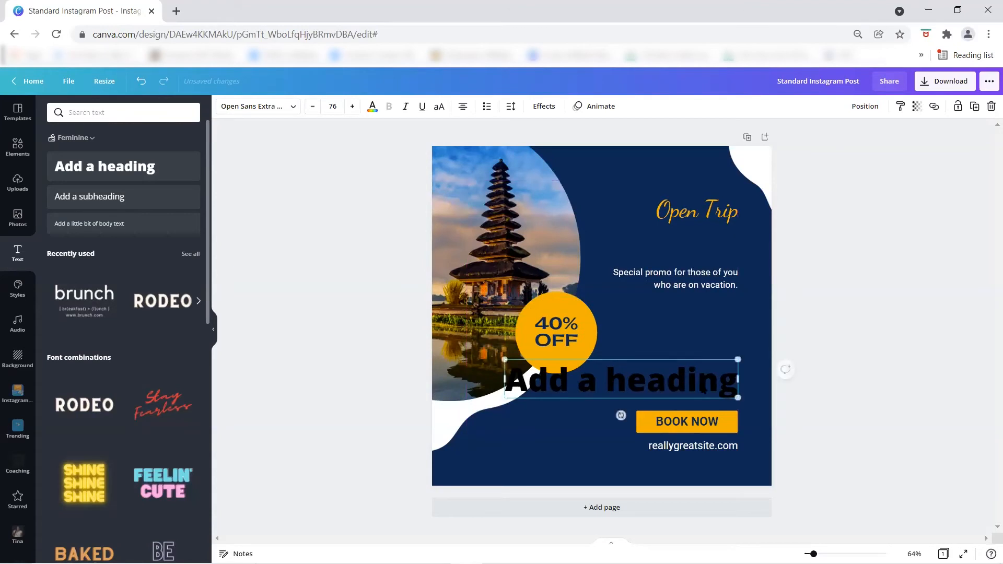
left_click(622, 414)
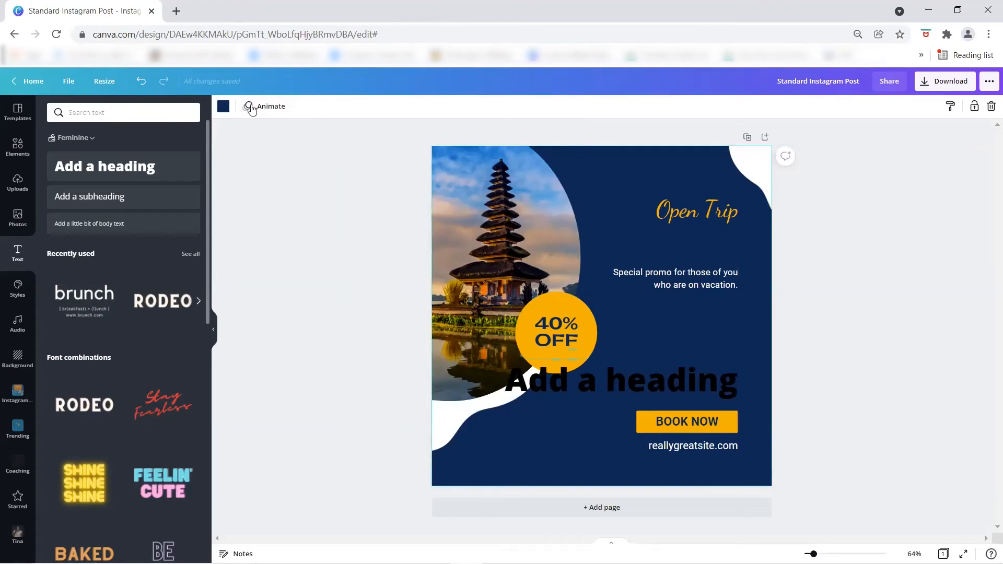
Change the font of the "Add a heading" text to Code Pro
left_click(667, 382)
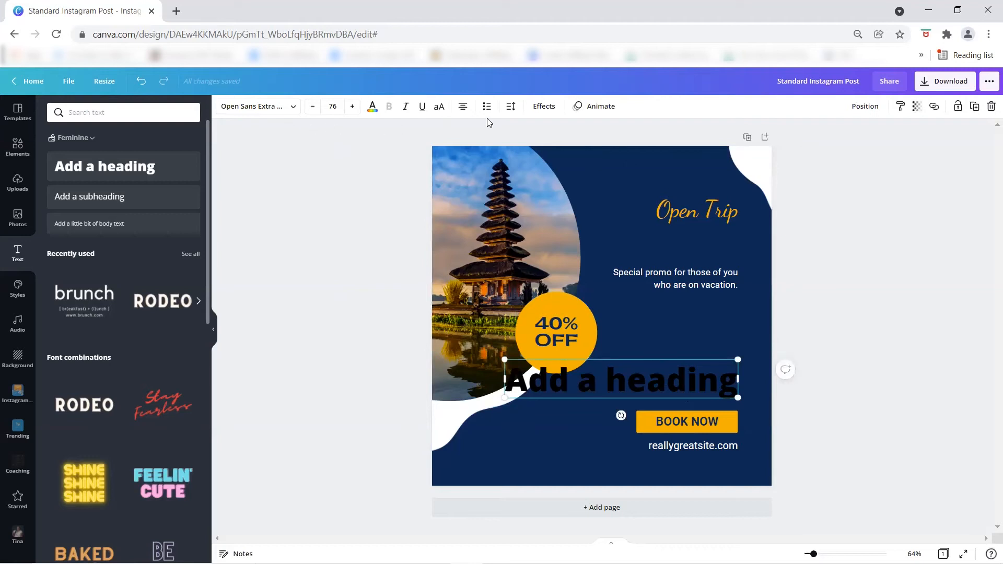
left_click(292, 110)
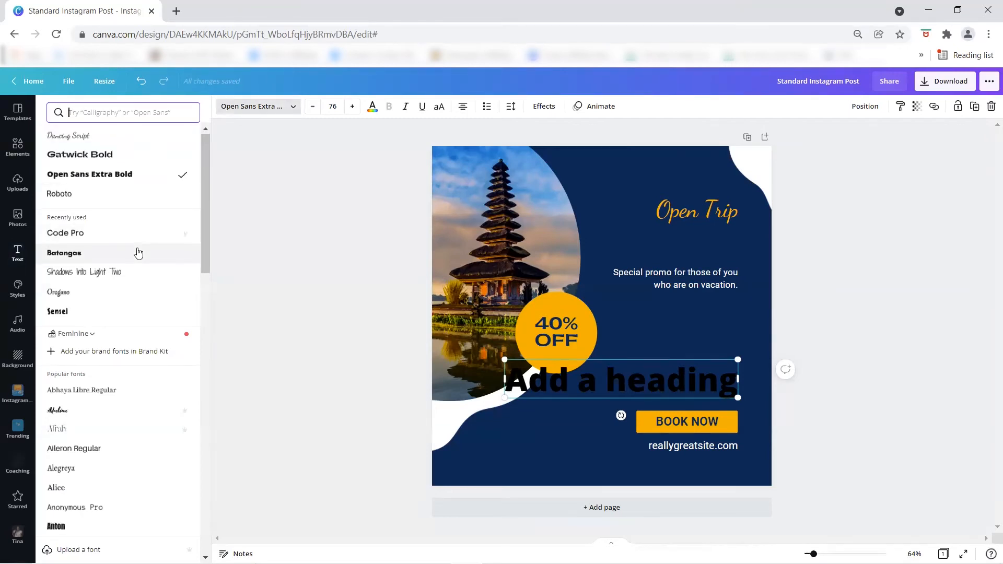
scroll(138, 251, "down", 3)
scroll(138, 252, "down", 8)
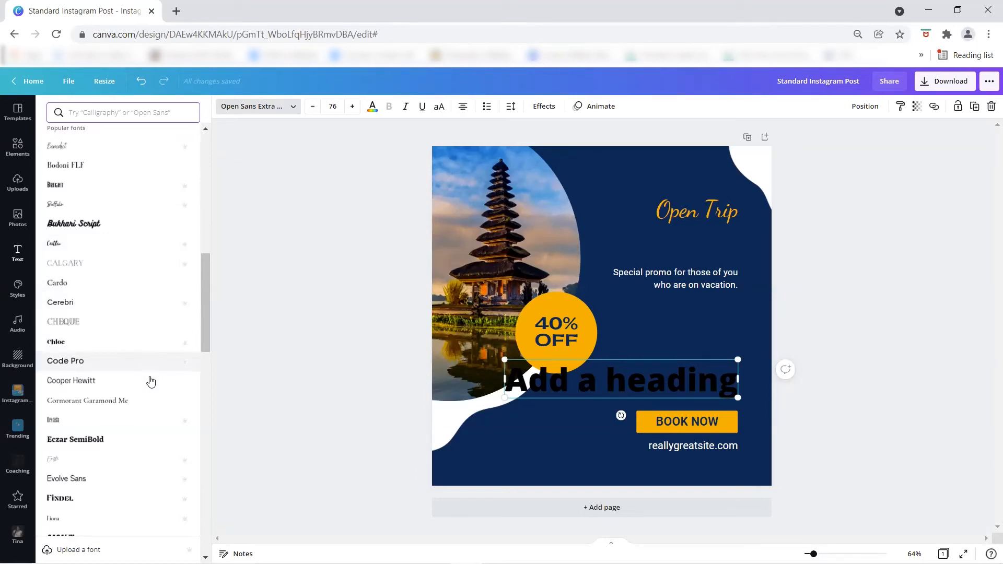
left_click(124, 364)
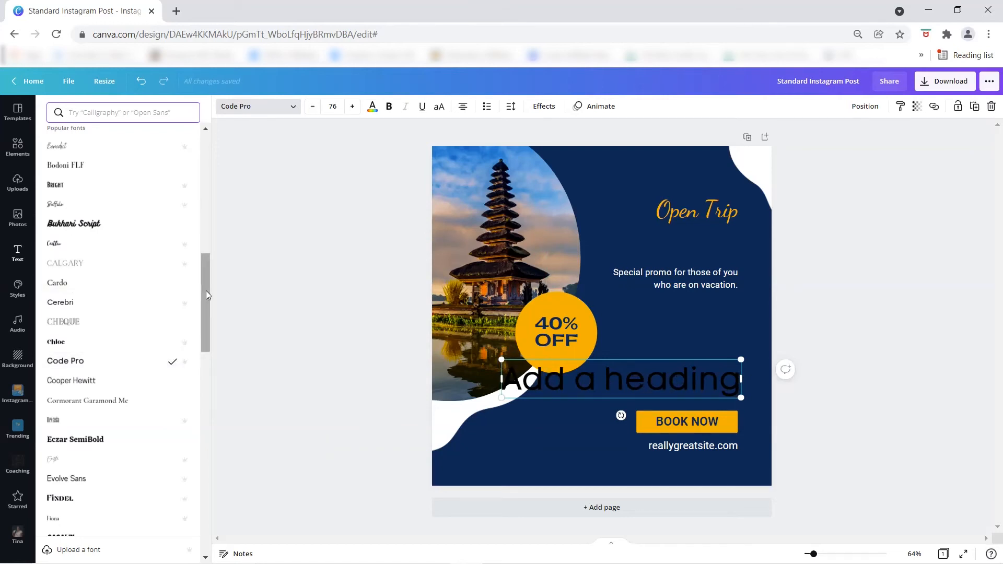
scroll(199, 293, "up", 5)
Color the heading text white and move it up to just below "Open Trip"
left_click(373, 111)
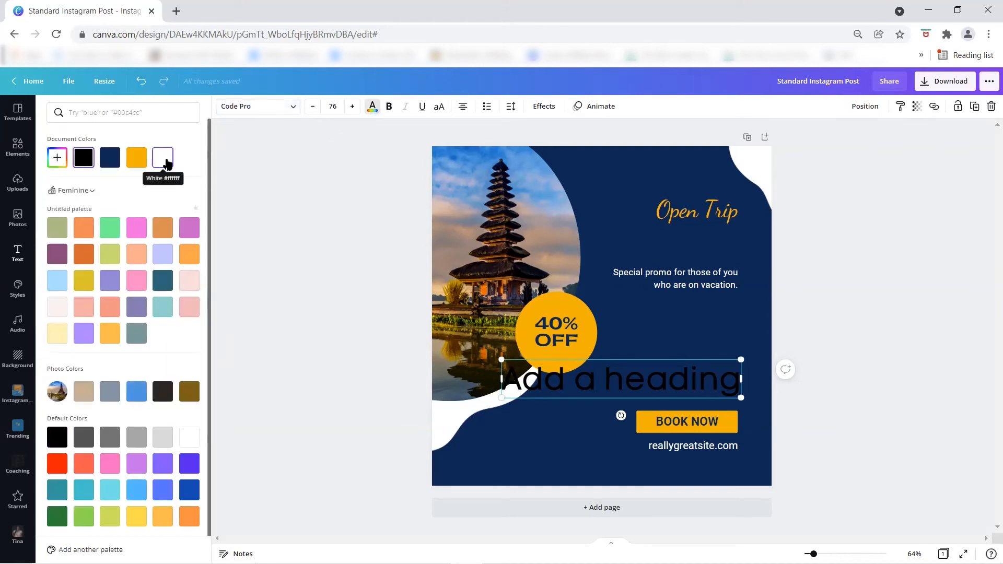
left_click(168, 164)
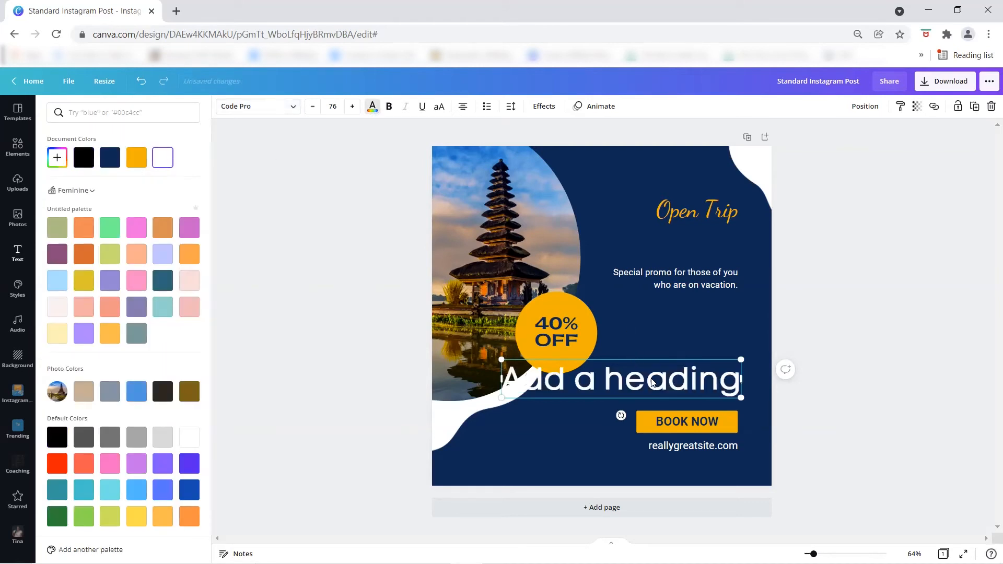
left_click_drag(658, 343, 666, 236)
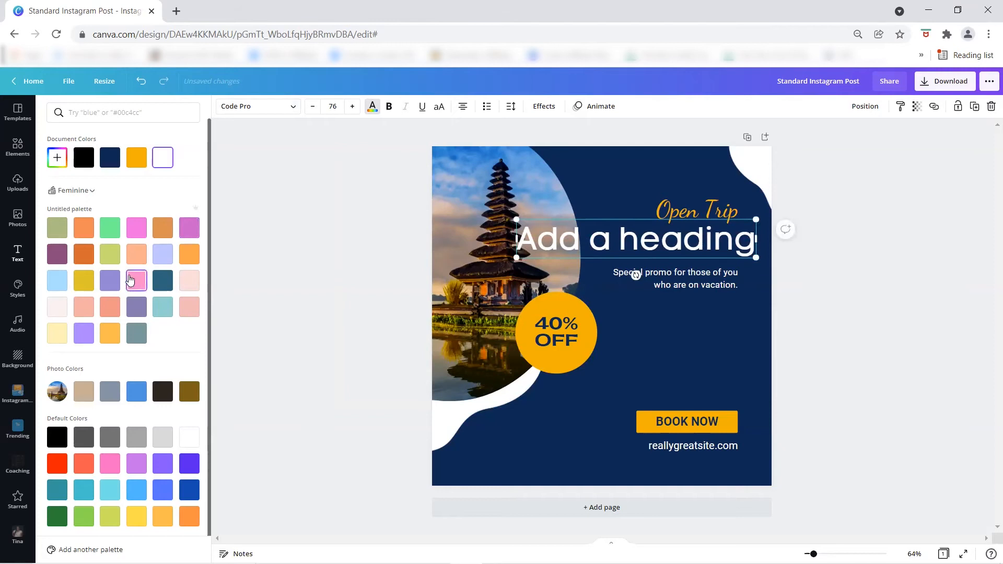
Try green, blue, pale yellow and light turquoise on the heading text, and return it to white
left_click(109, 226)
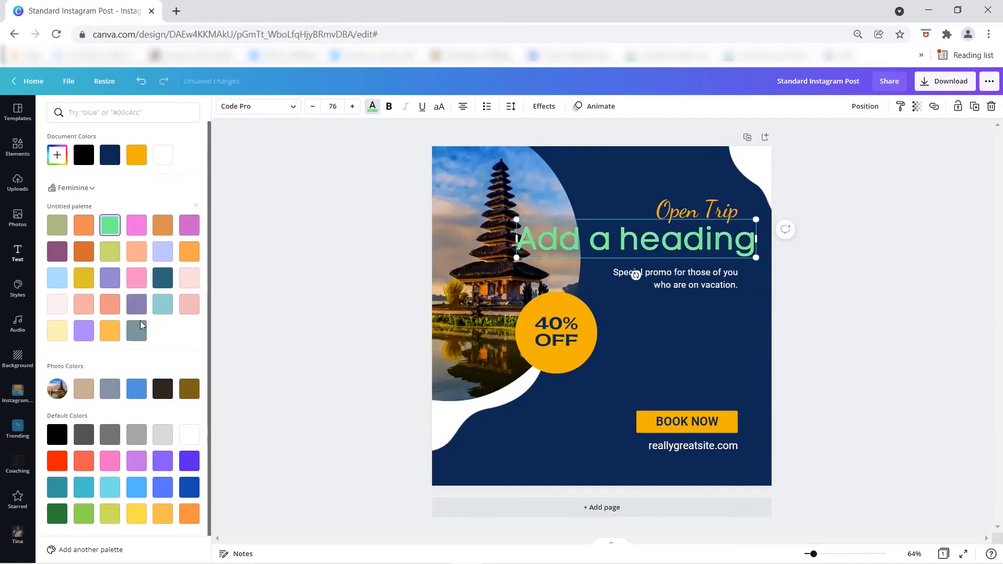
left_click(137, 388)
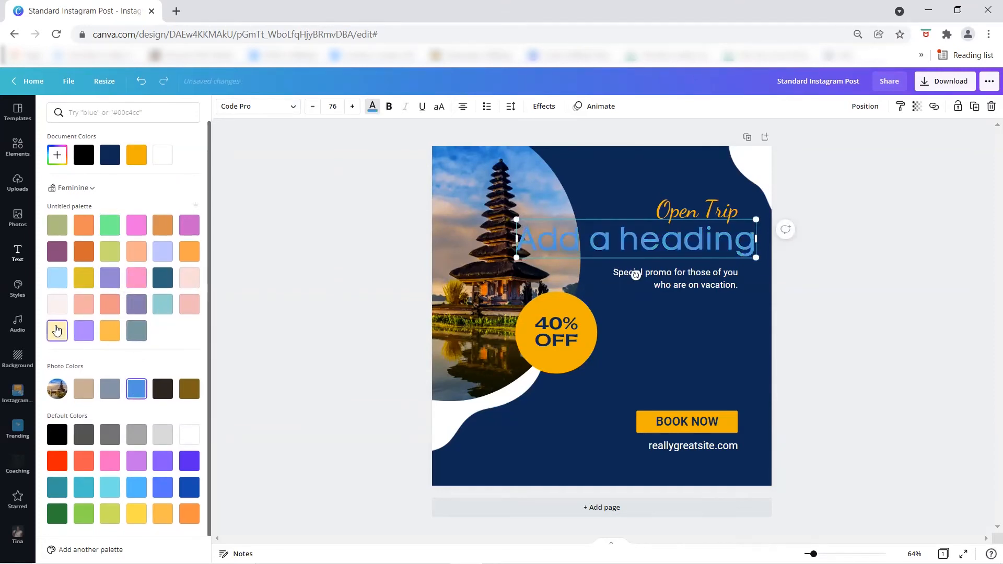
left_click(57, 330)
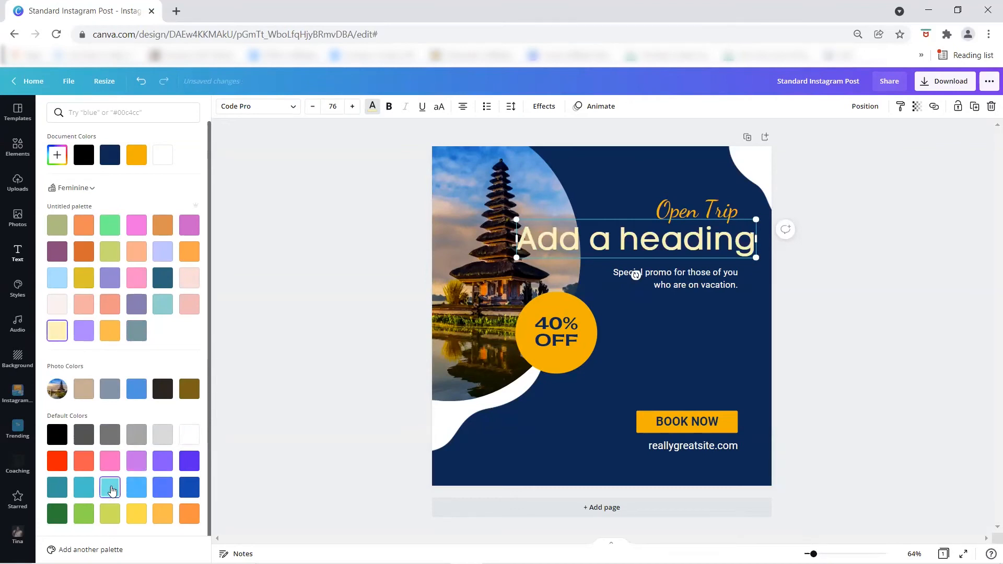
left_click(110, 489)
left_click(165, 162)
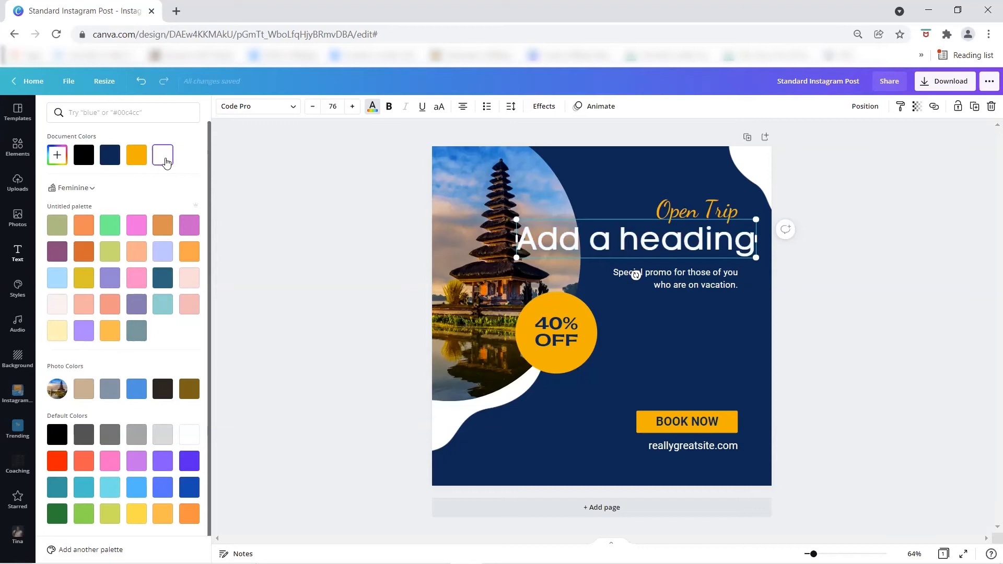
Set the heading's font to Batangas and replace its text with "BALI"
left_click(289, 110)
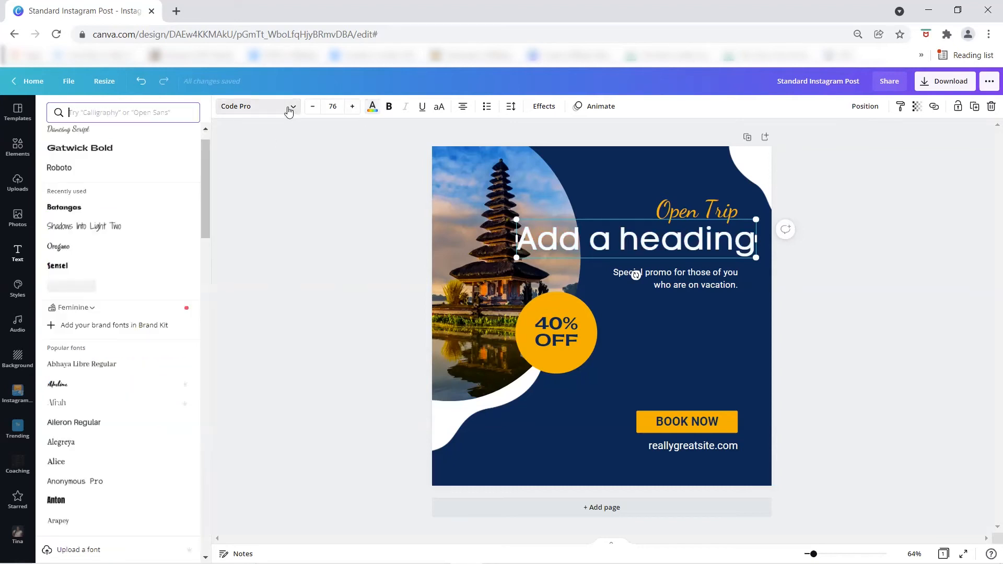
left_click_drag(204, 169, 202, 150)
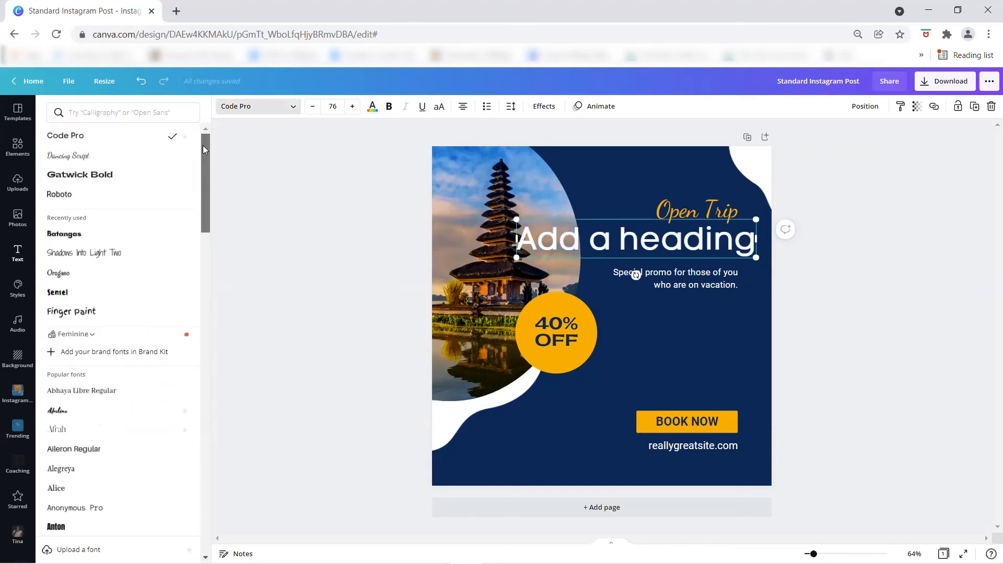
left_click(98, 233)
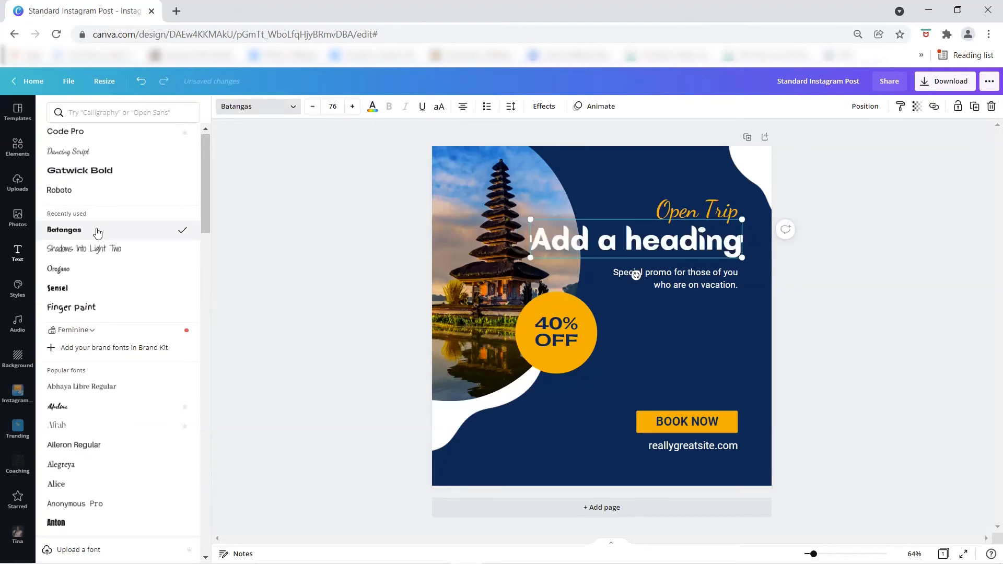
double_click(725, 242)
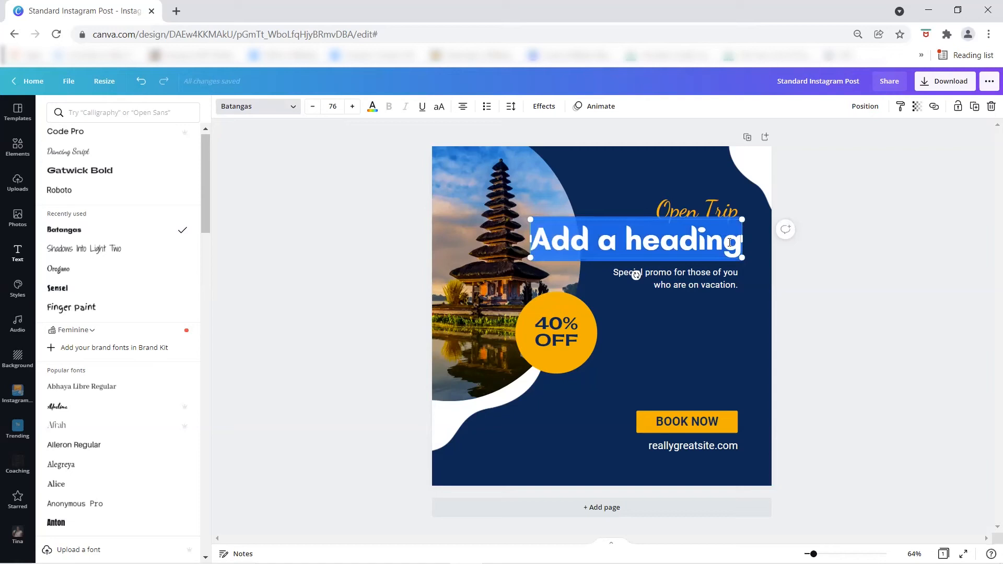
type("BALI")
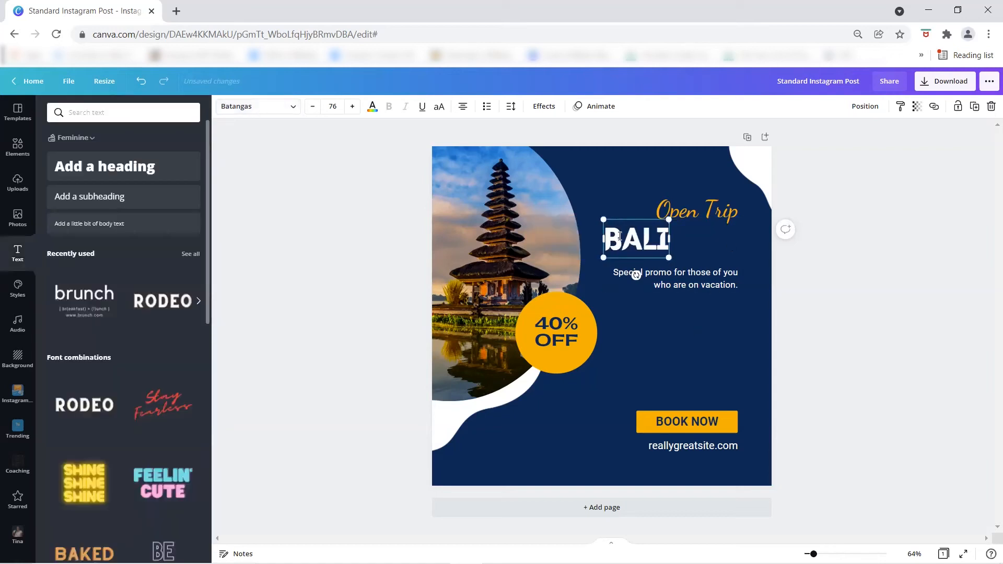
Enlarge the "BALI" title, place it above the promo text, and shift "Open Trip" slightly upward
left_click_drag(671, 252, 711, 282)
left_click_drag(628, 258, 662, 233)
left_click_drag(676, 200, 677, 194)
left_click(672, 294)
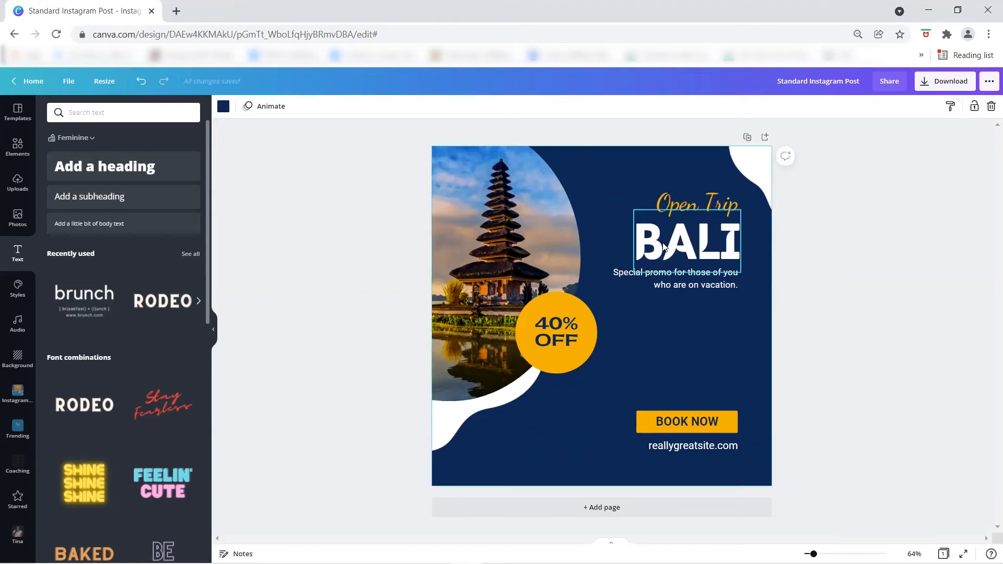
Reduce the "BALI" title's font size in small increments to 113, and set it to 90
left_click(664, 248)
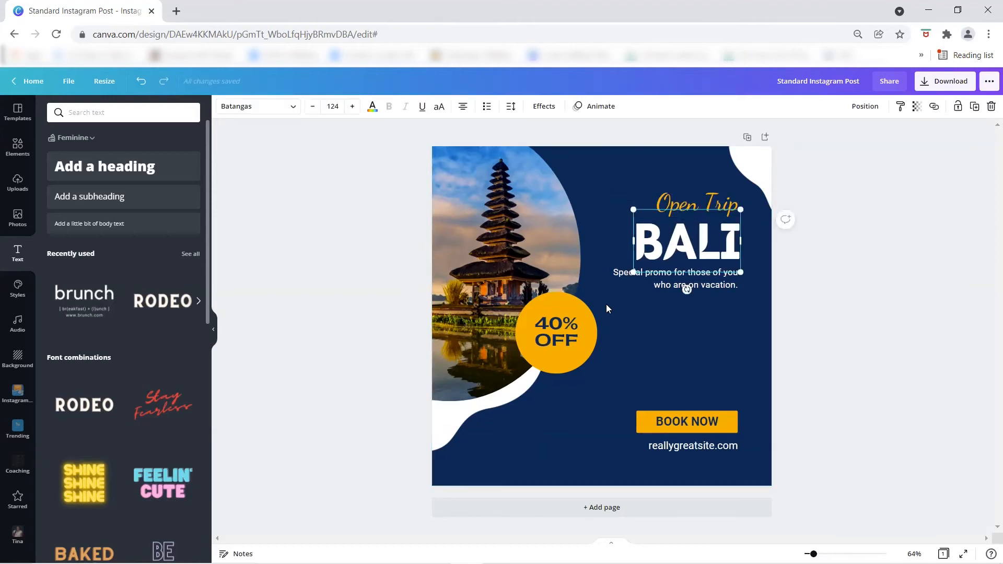
left_click(313, 107)
left_click(313, 107)
left_click(313, 108)
left_click(313, 108)
left_click(313, 108)
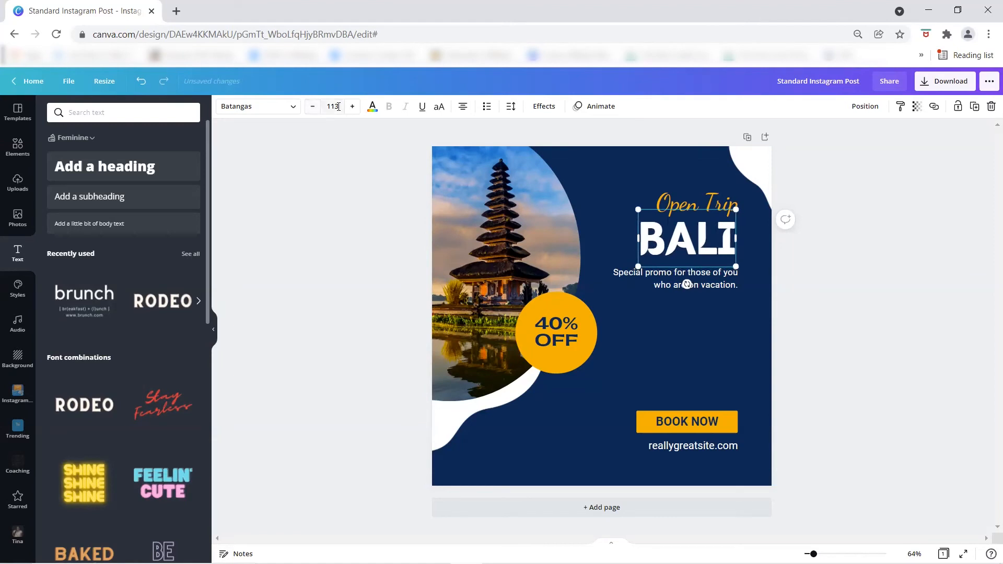
left_click(336, 106)
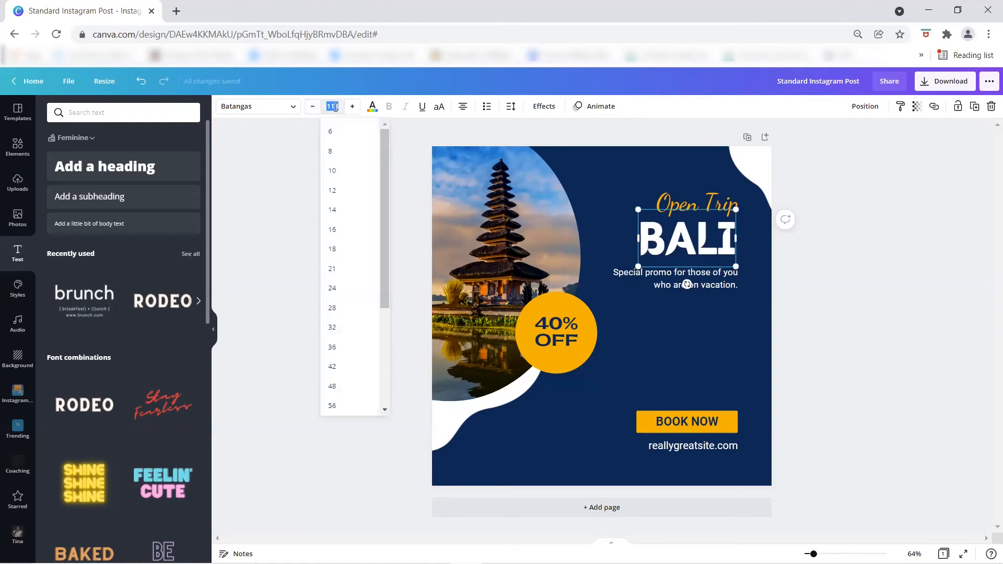
type("90")
key("Return")
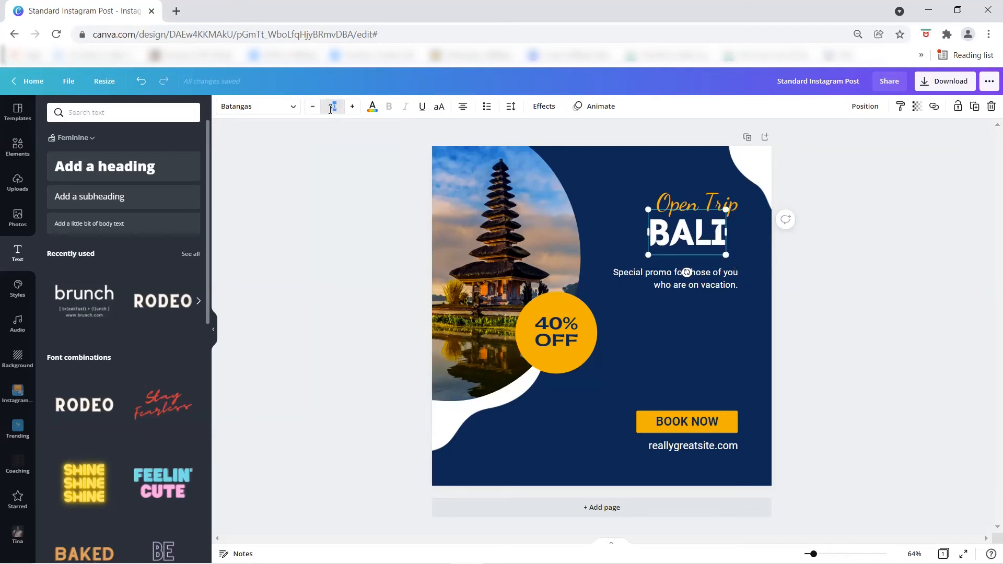
Set the font size of the "BALI" title to 125
left_click(331, 107)
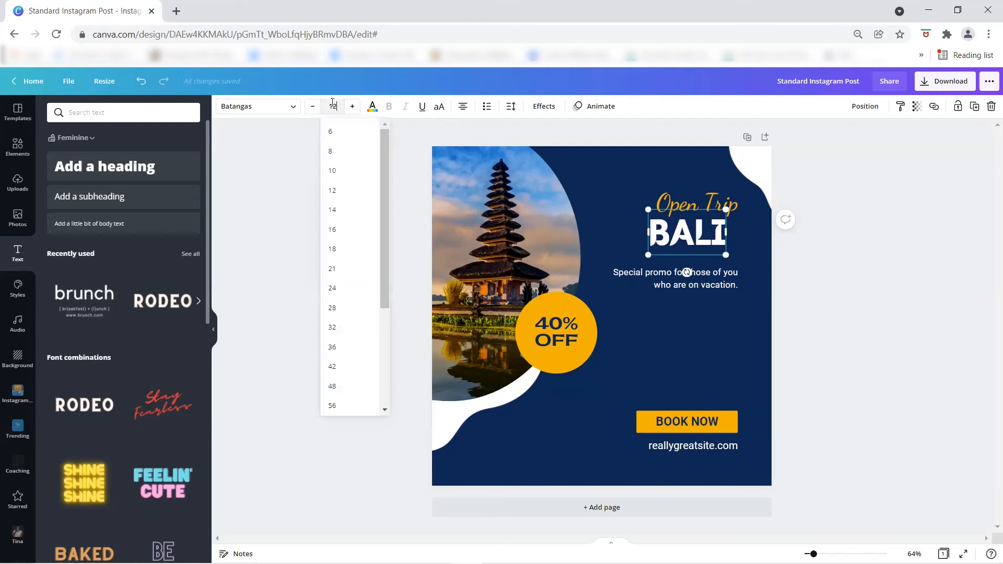
type("125")
key("Return")
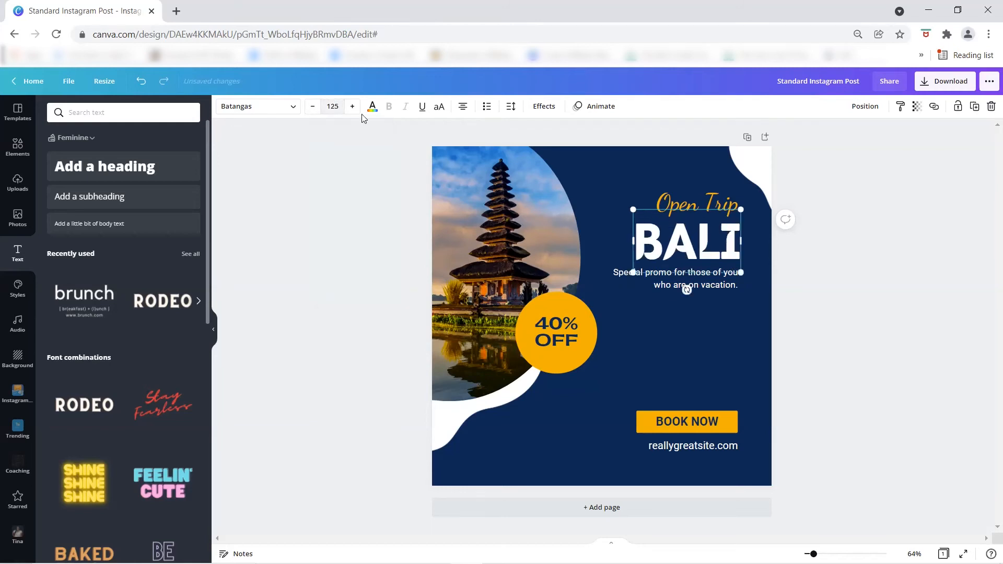
Give the "BALI" title a custom green text color by adjusting the hue and shade in the color picker
left_click(373, 112)
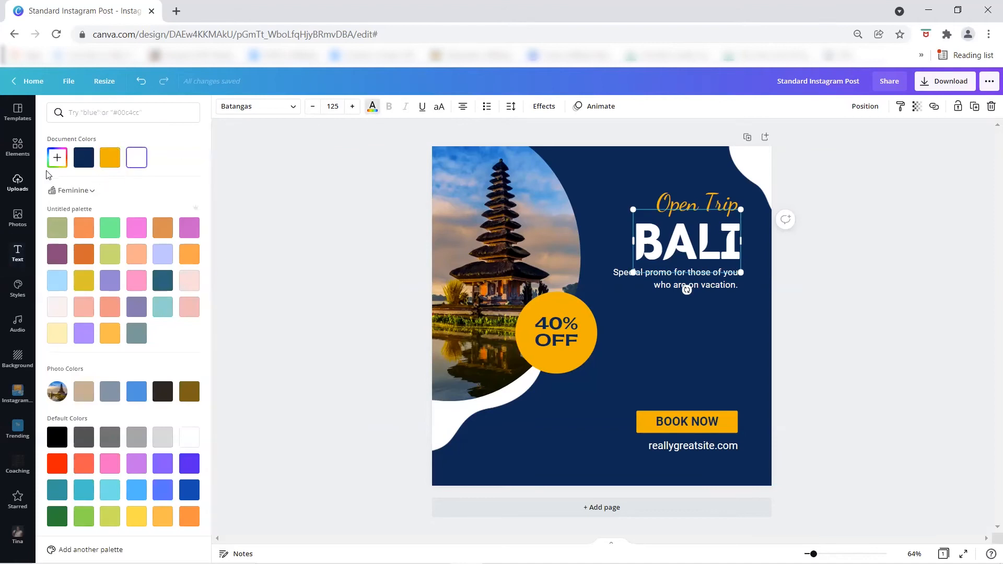
left_click(57, 157)
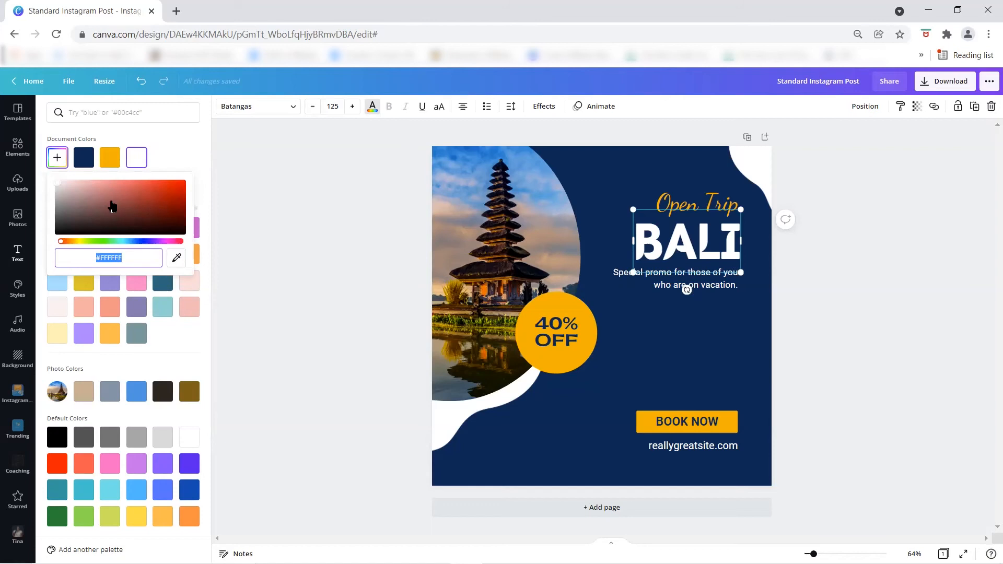
left_click_drag(63, 244, 112, 241)
left_click(144, 184)
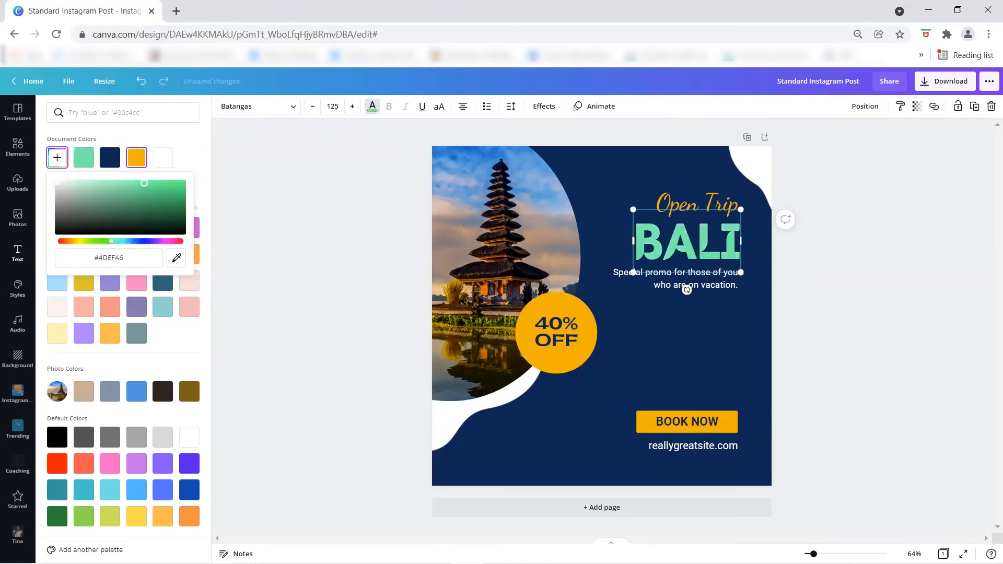
Sample the yellow-orange of the "40% OFF" circle with the eyedropper as the "BALI" title's color
left_click(175, 260)
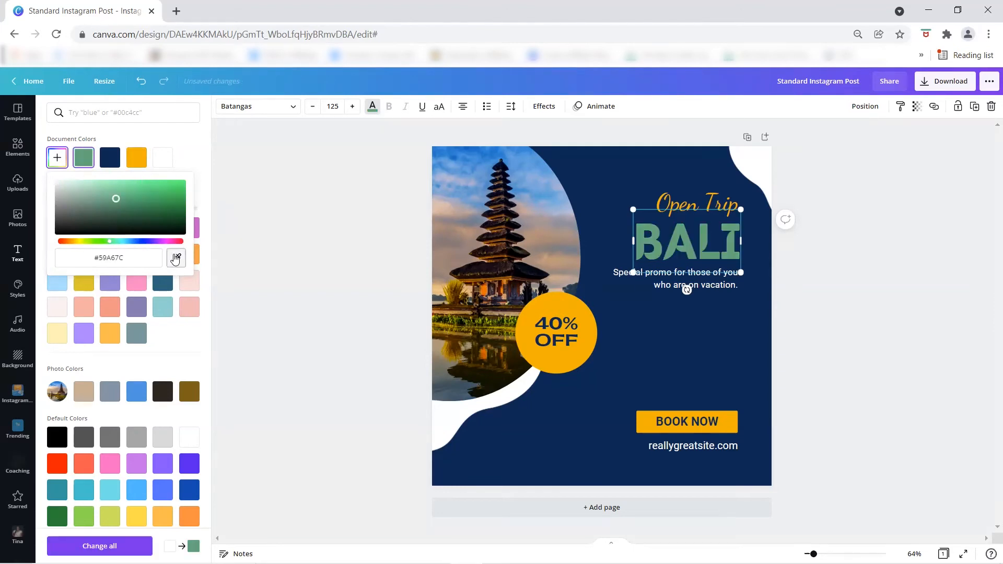
left_click(178, 260)
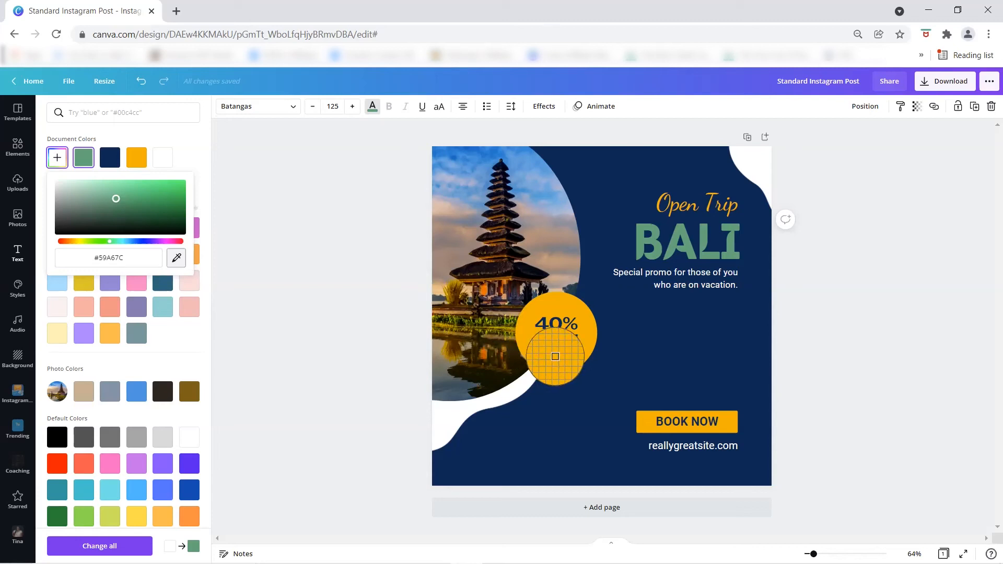
left_click(556, 357)
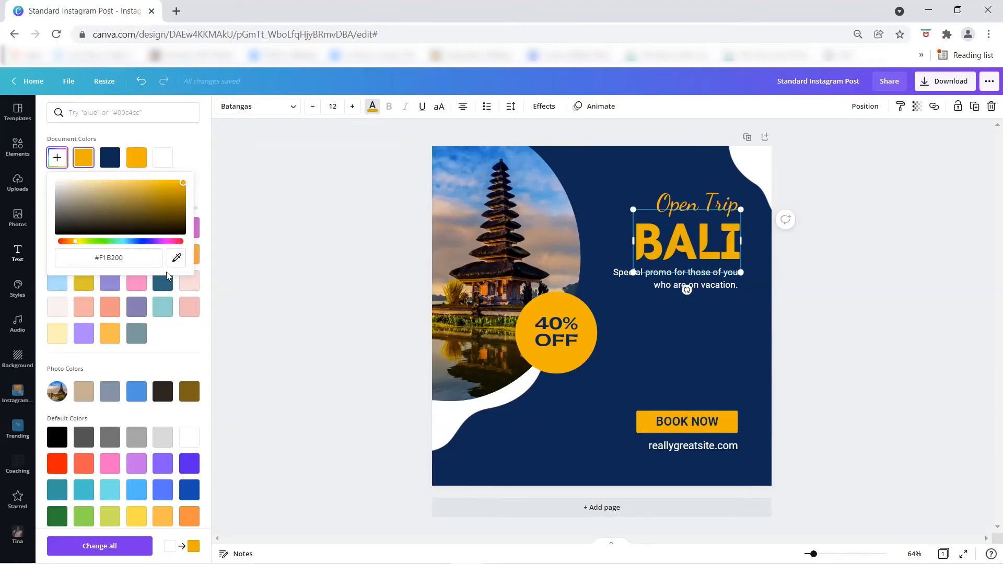
Recolor the "BALI" title in the palette's bright green and adjust it to font size 128 below "Open Trip"
left_click_drag(691, 238, 696, 240)
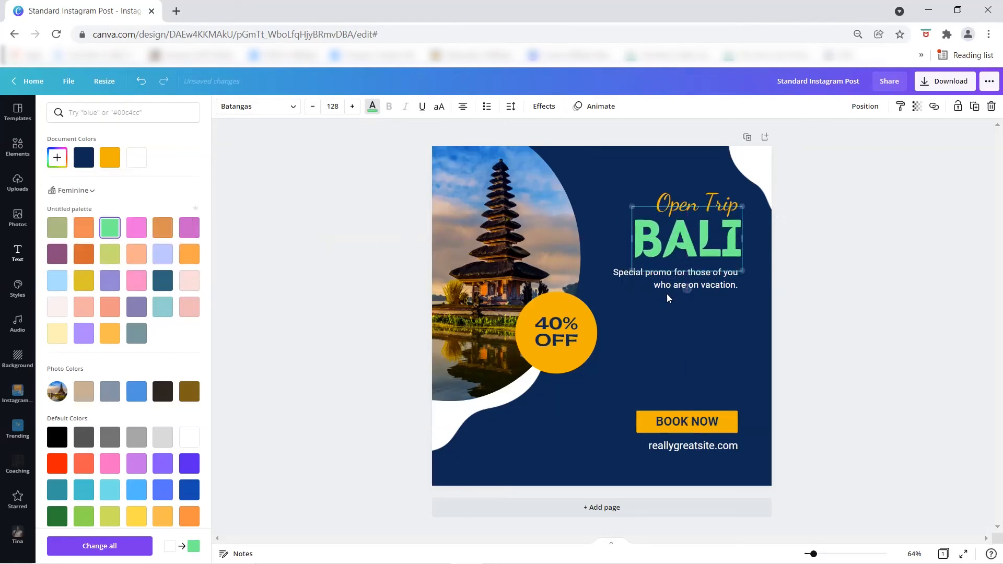
left_click(612, 183)
Underline the "BALI" title and remove the underline again
left_click(656, 241)
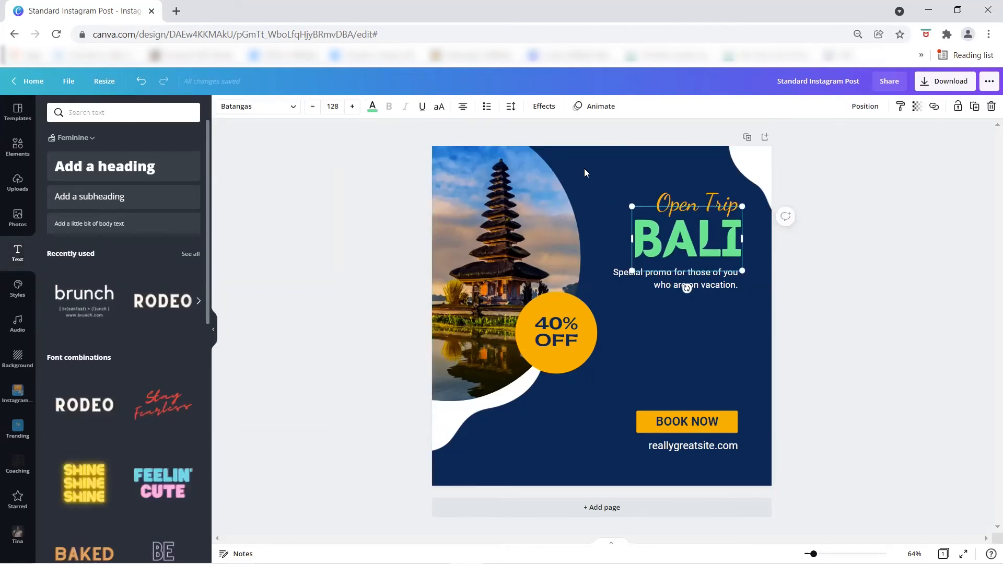
left_click(422, 109)
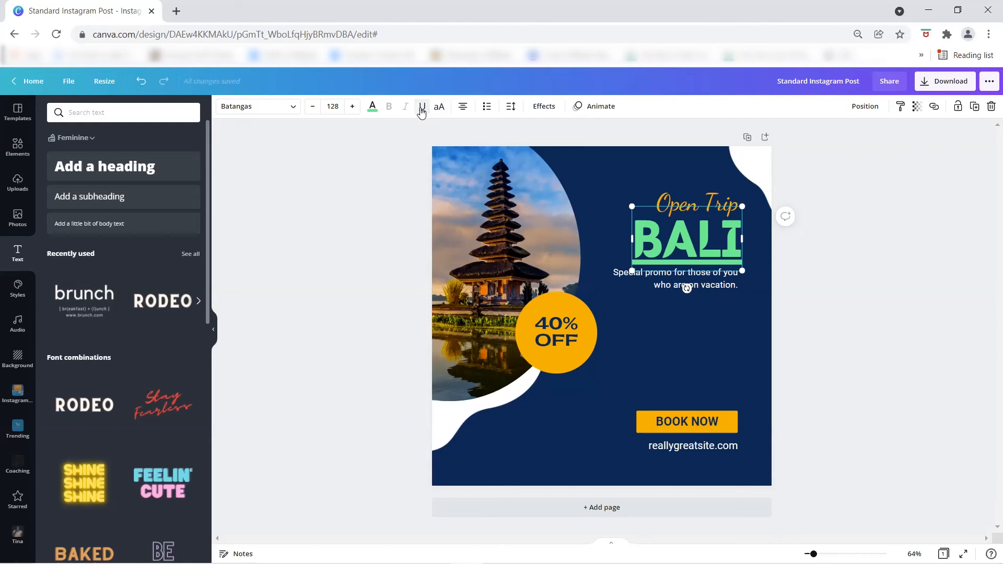
left_click(422, 110)
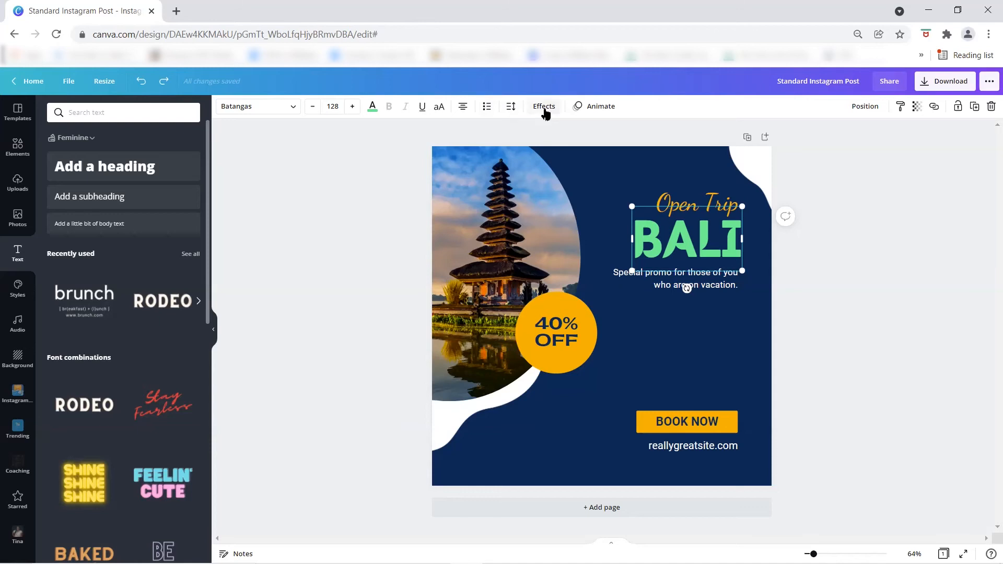
Open the text animations for the "BALI" title and look through the available styles
left_click(598, 111)
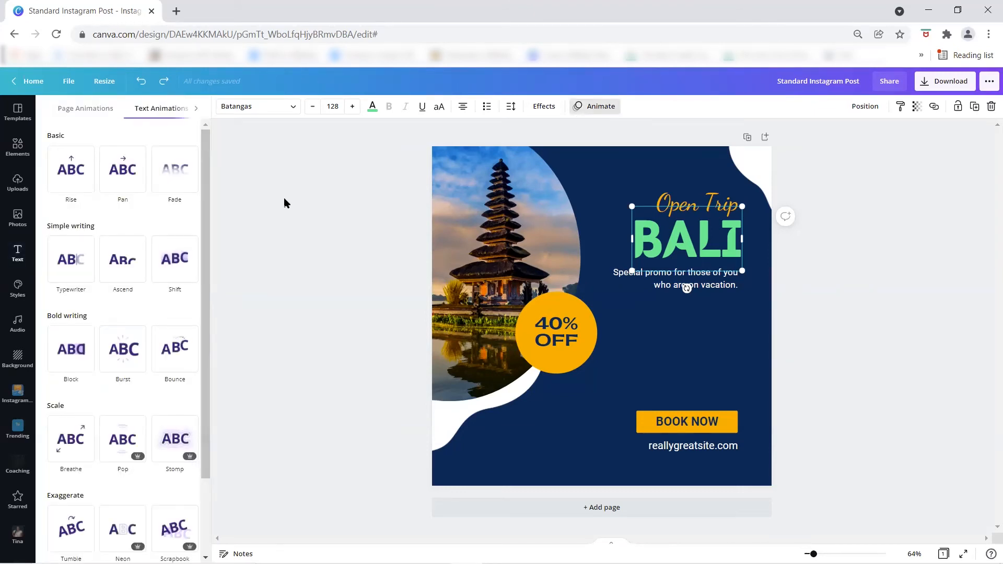
scroll(174, 352, "down", 2)
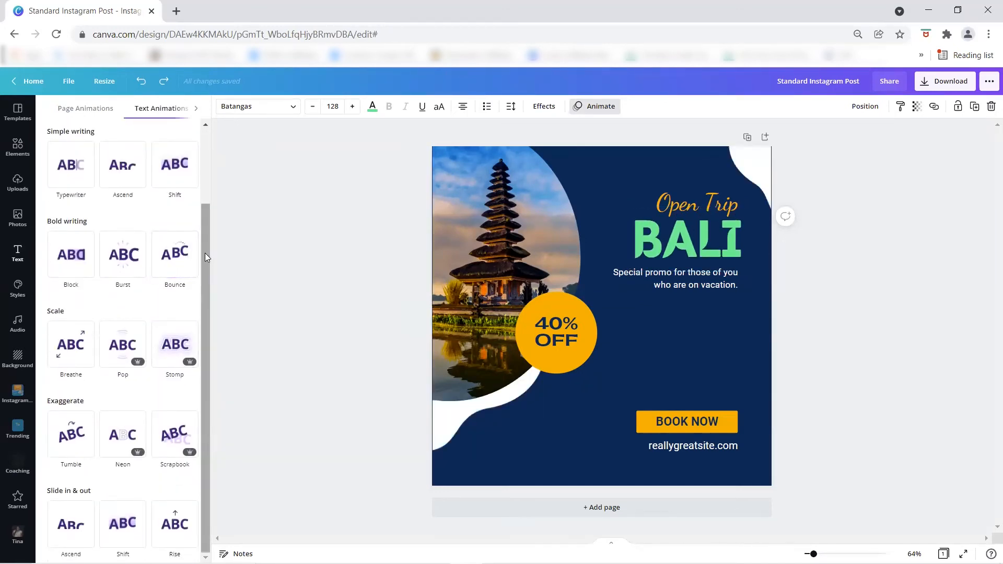
Compare the page animation styles with the text animation styles for the "BALI" title
left_click_drag(205, 253, 206, 163)
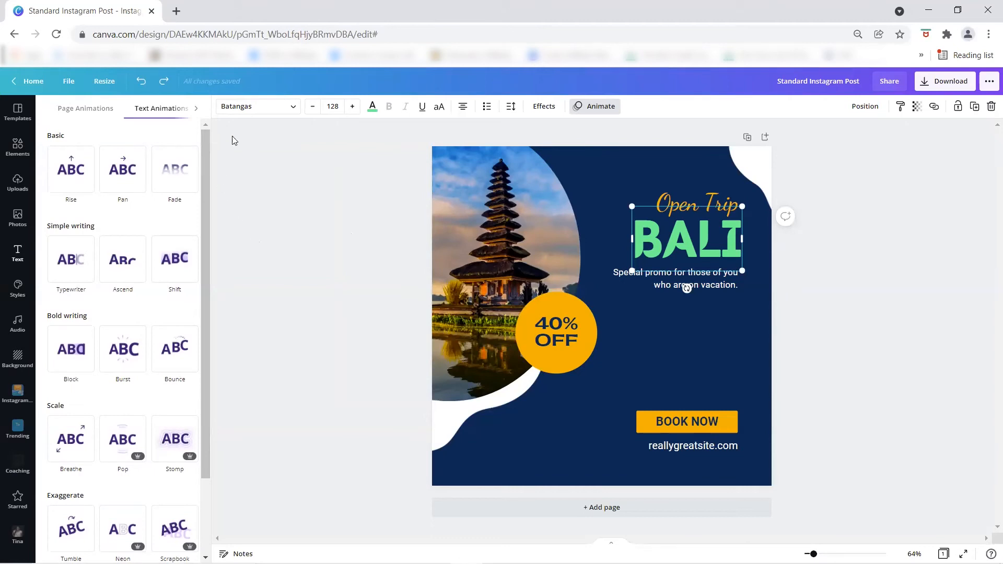
left_click(86, 113)
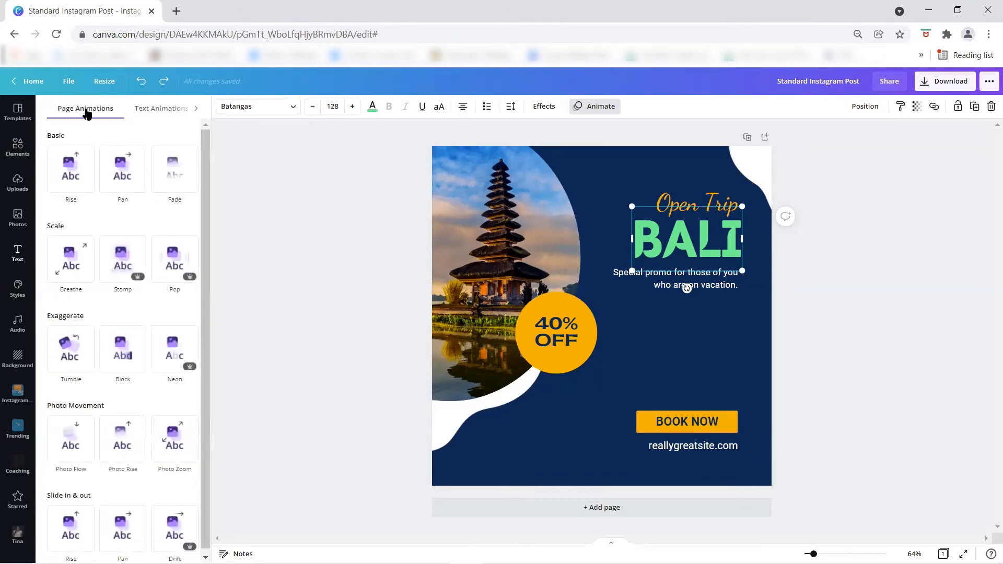
left_click(169, 111)
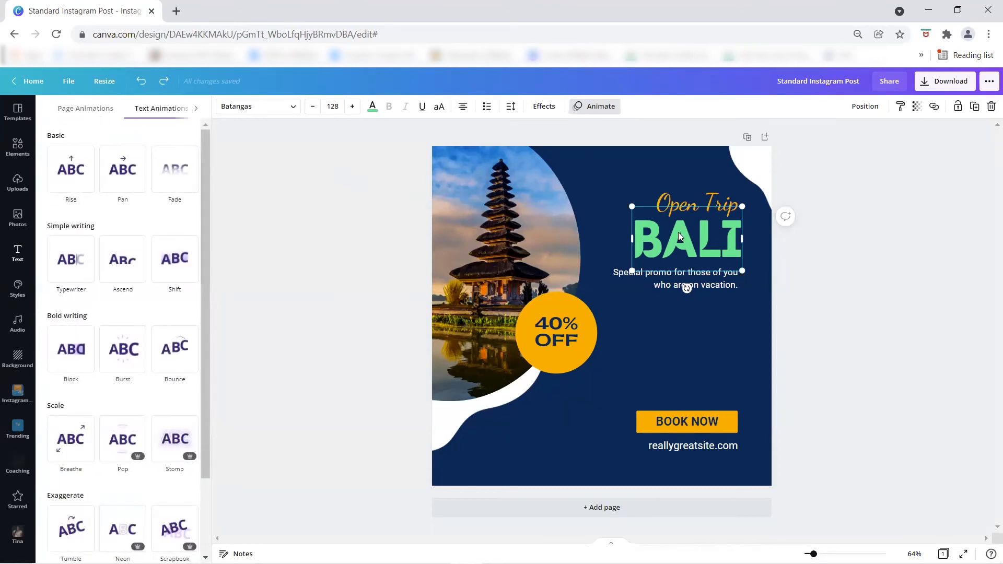
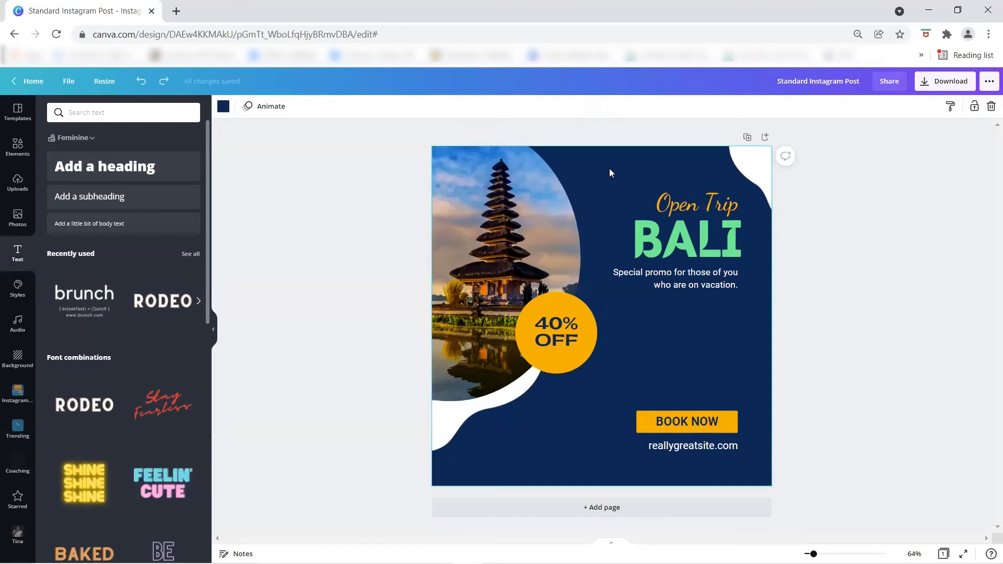
Recolor the page background white using the document colors
left_click(223, 107)
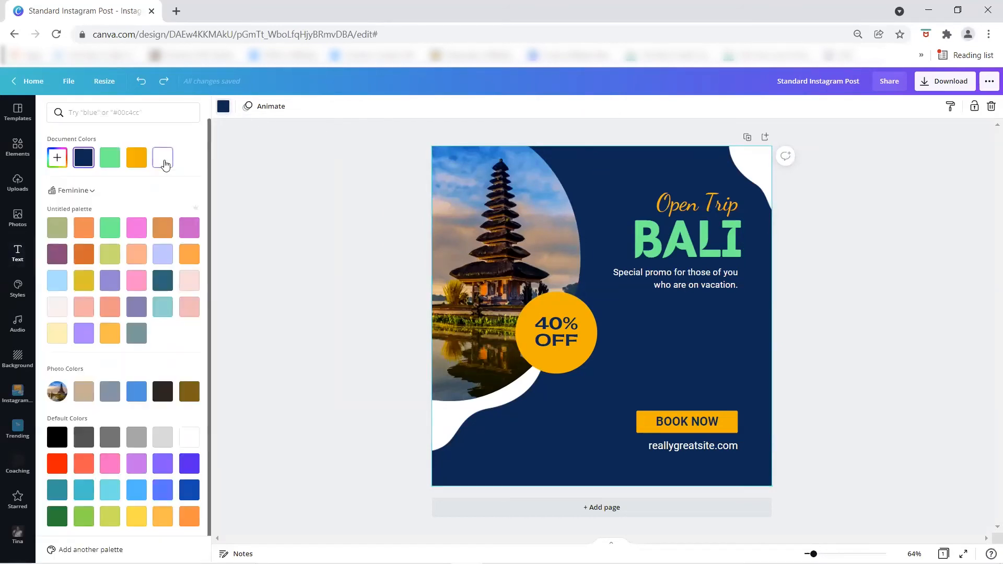
left_click(163, 157)
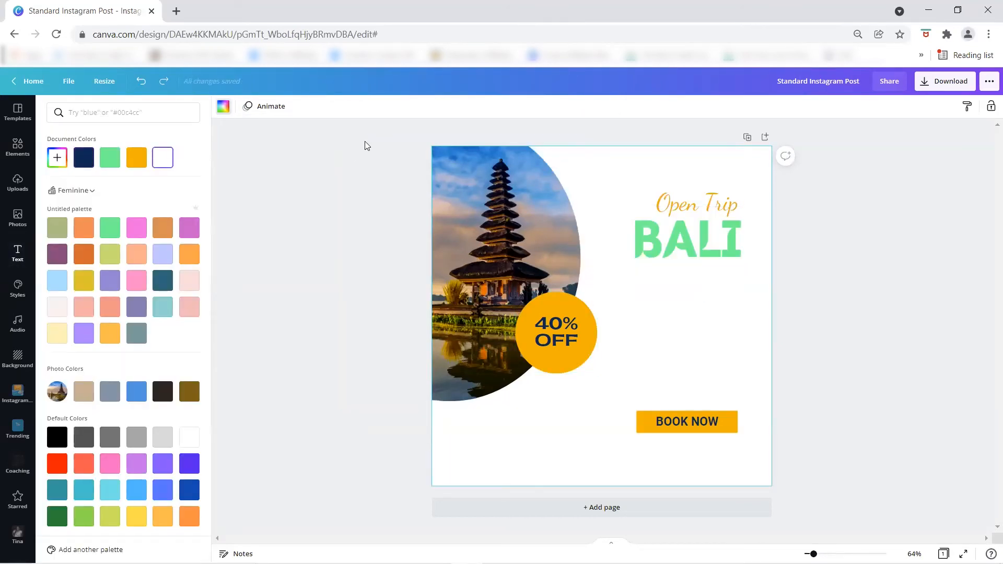
Apply the Lift text effect to the "BALI" title and enlarge the title to font size 159
left_click(717, 241)
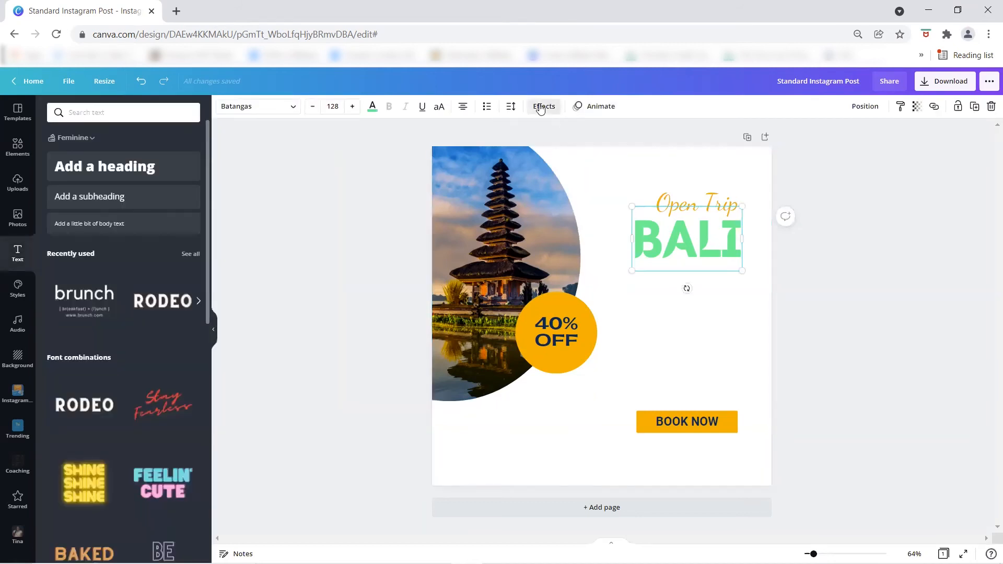
left_click(542, 107)
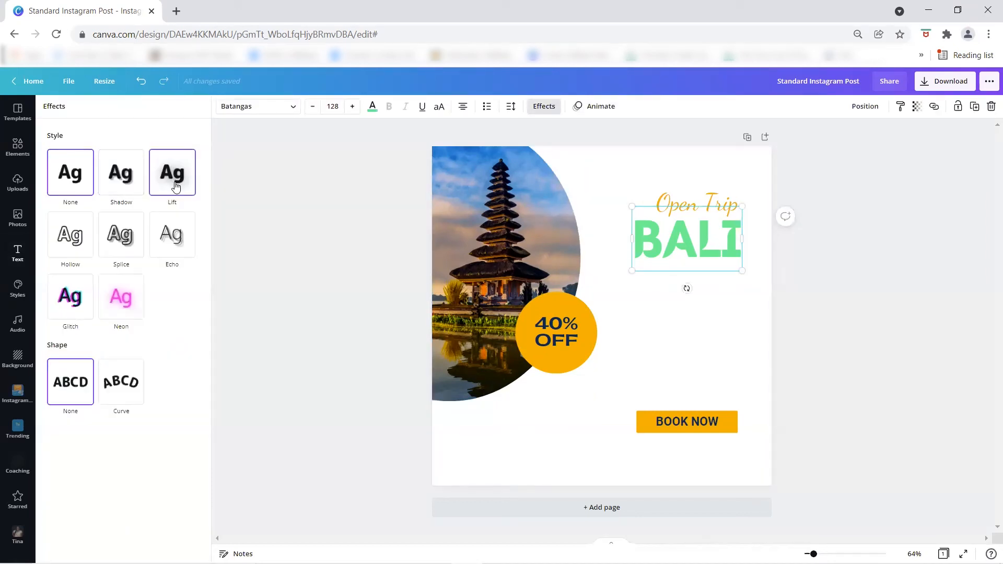
left_click(178, 183)
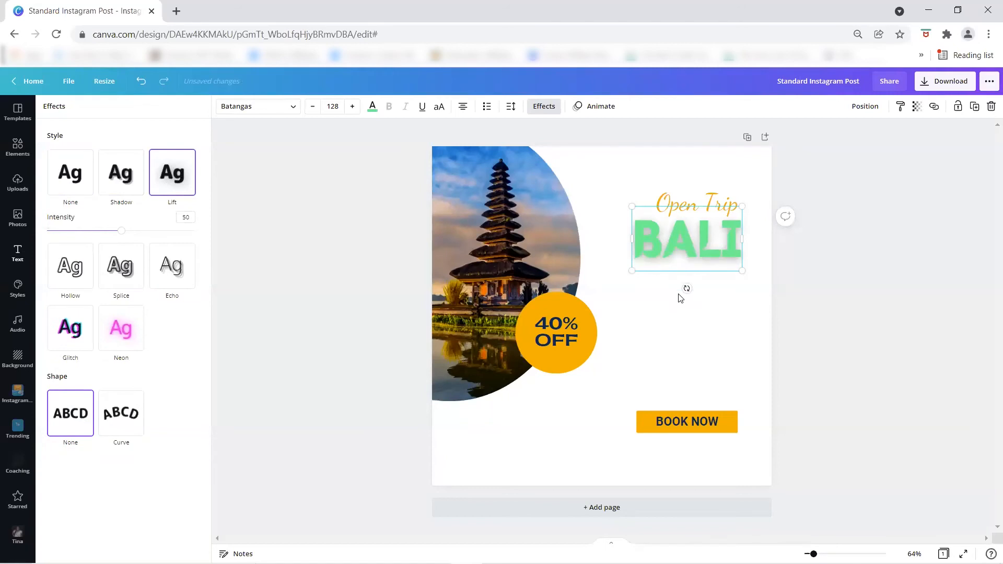
left_click_drag(632, 271, 611, 296)
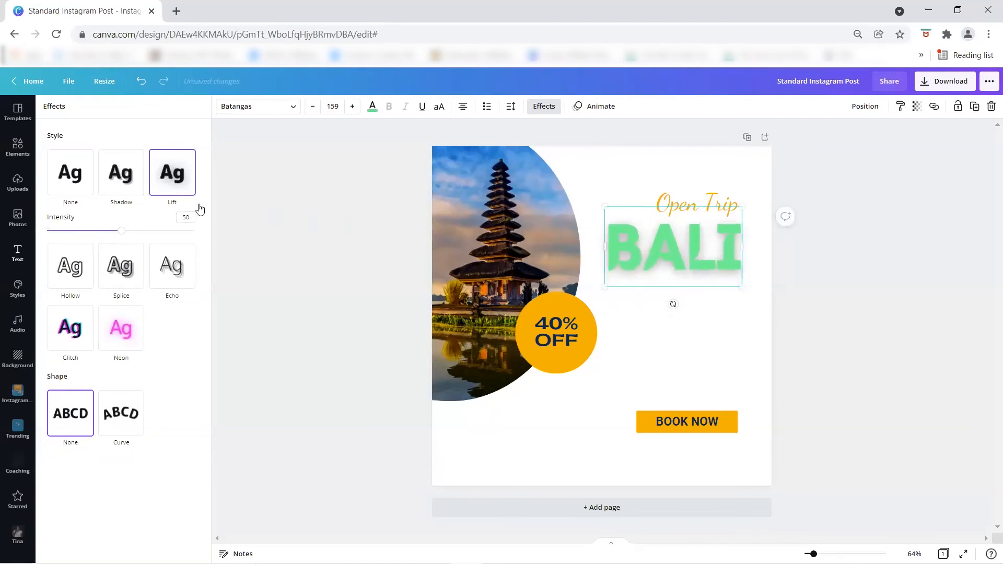
Give the "BALI" title the Shadow effect with an offset of 85 and the palette's plum purple as shadow color
left_click(120, 188)
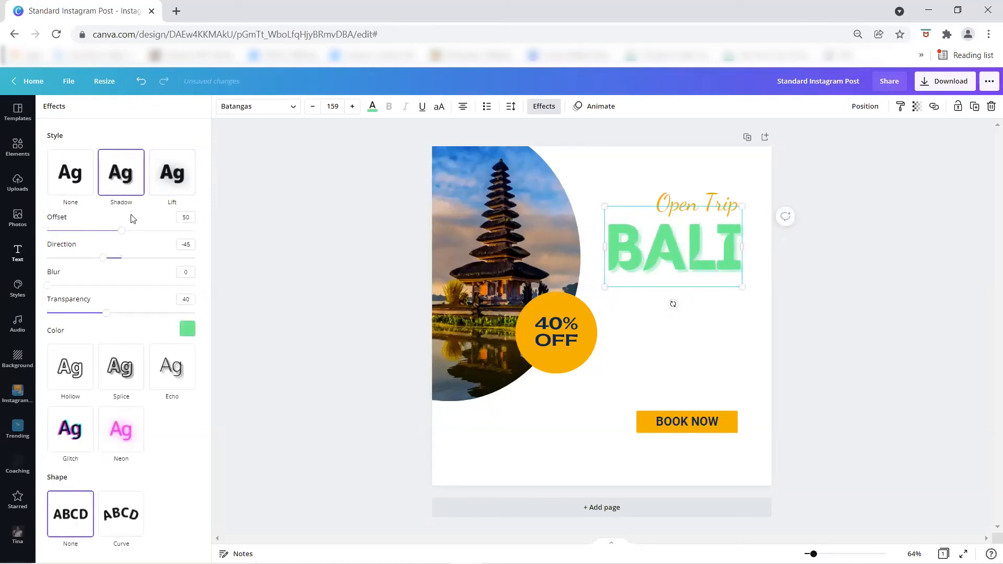
left_click_drag(135, 238, 173, 241)
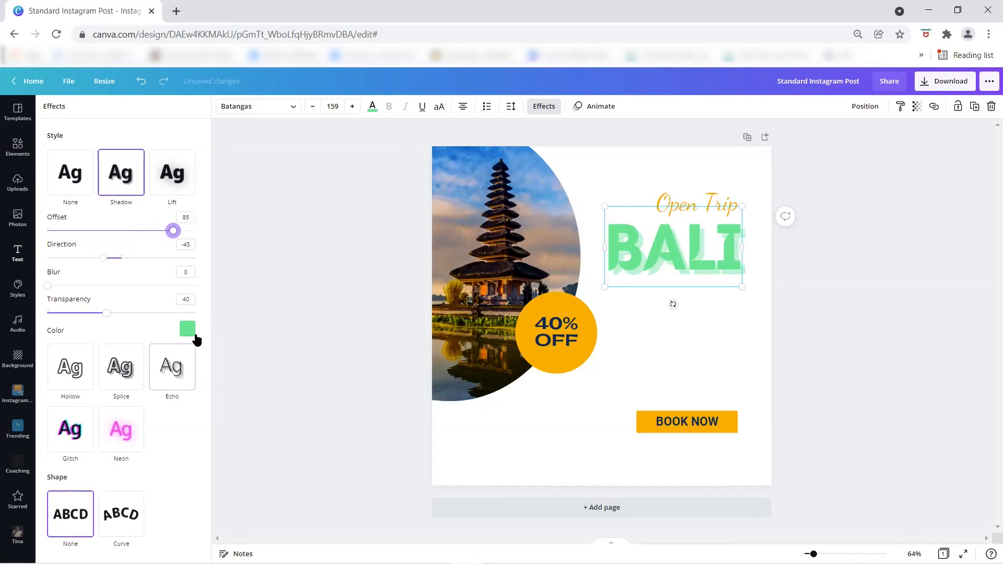
left_click(186, 330)
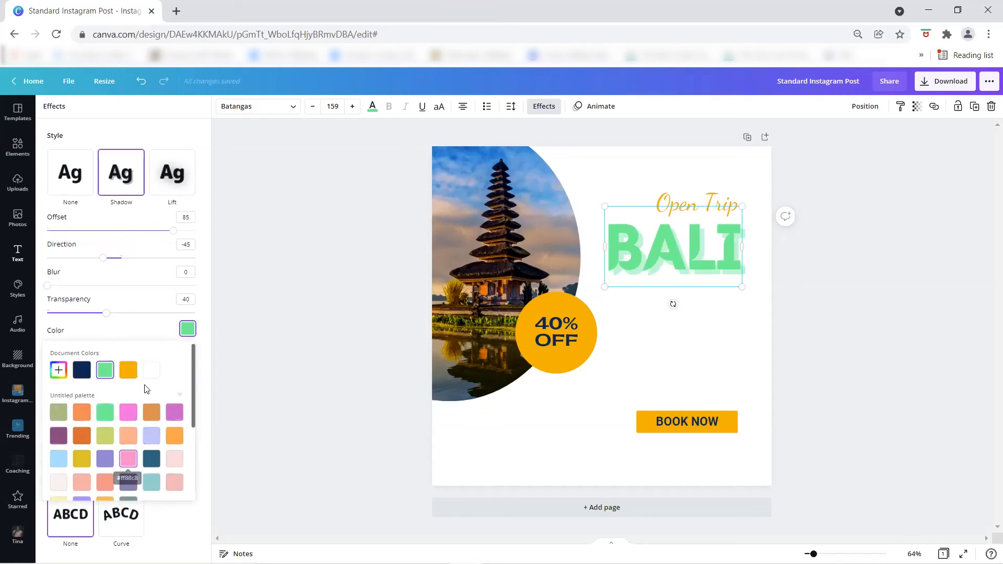
left_click(58, 436)
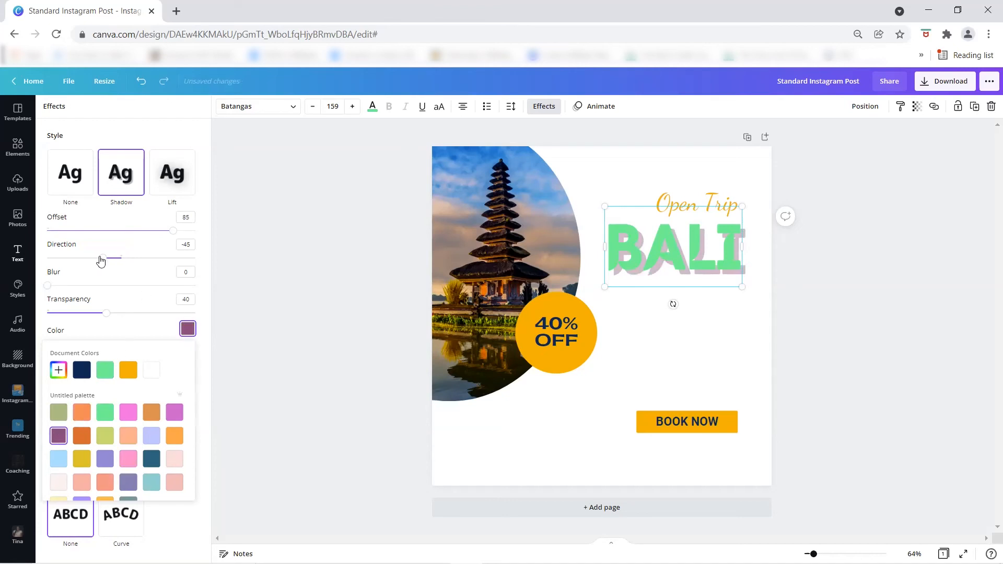
Set the title's shadow to offset 65, direction 35, blur 82 and transparency 76
left_click_drag(174, 230, 145, 231)
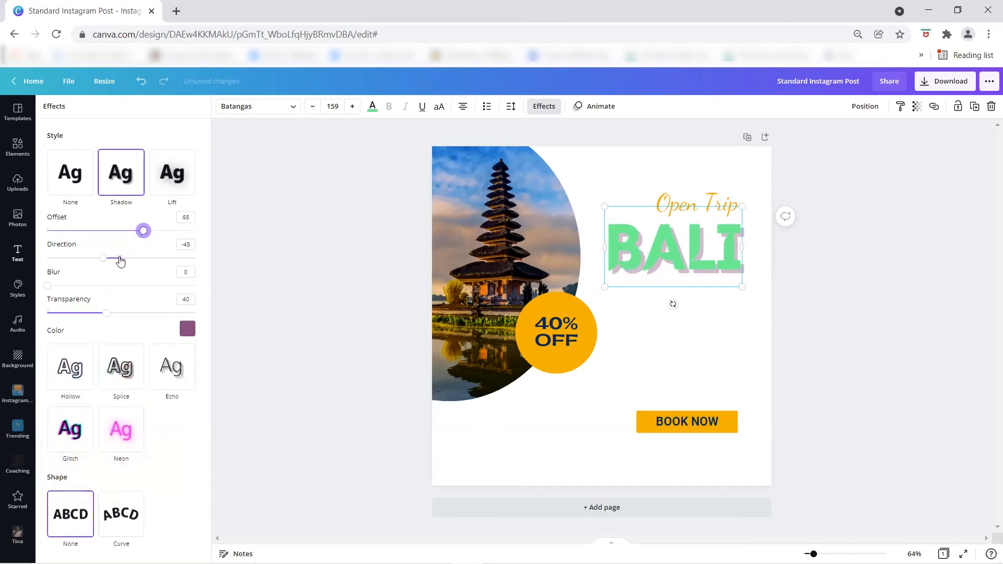
mouse_move(104, 260)
left_mouse_down()
mouse_move(195, 259)
mouse_move(78, 257)
mouse_move(183, 258)
mouse_move(101, 265)
left_mouse_up()
left_click_drag(47, 286, 168, 287)
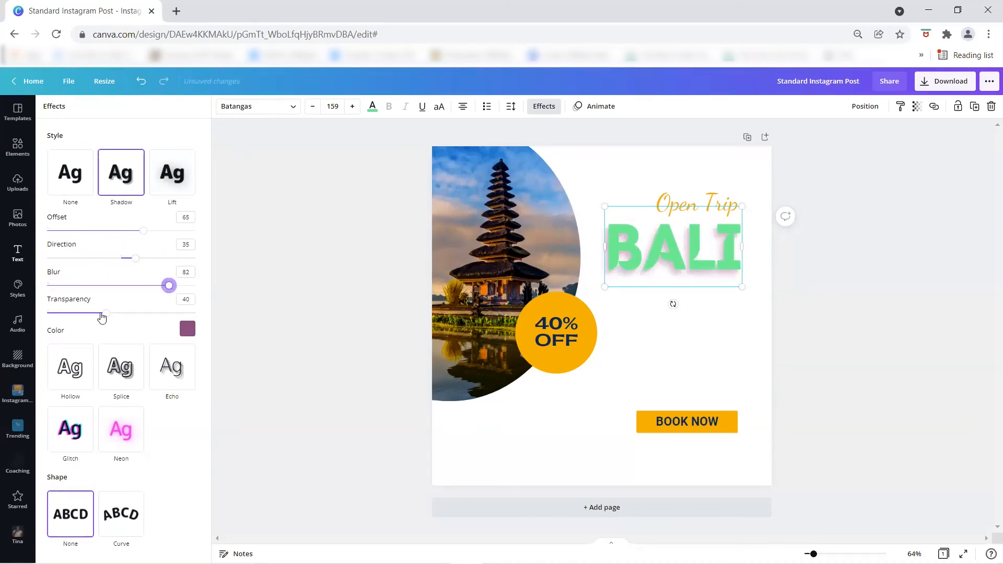
left_click_drag(109, 314, 159, 316)
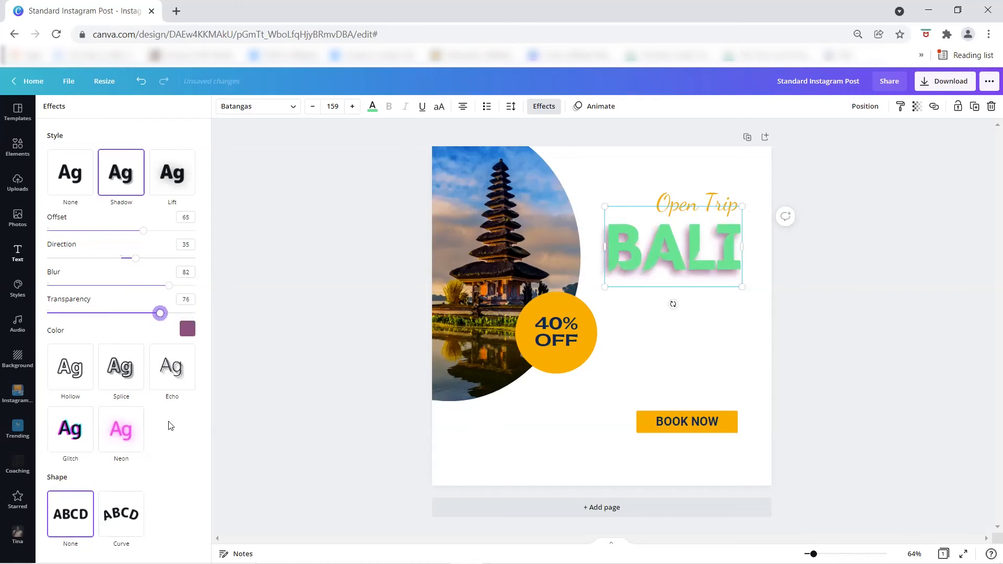
Try the Neon effect on the "BALI" title, undo it, and set the title's effect style to None
left_click(120, 431)
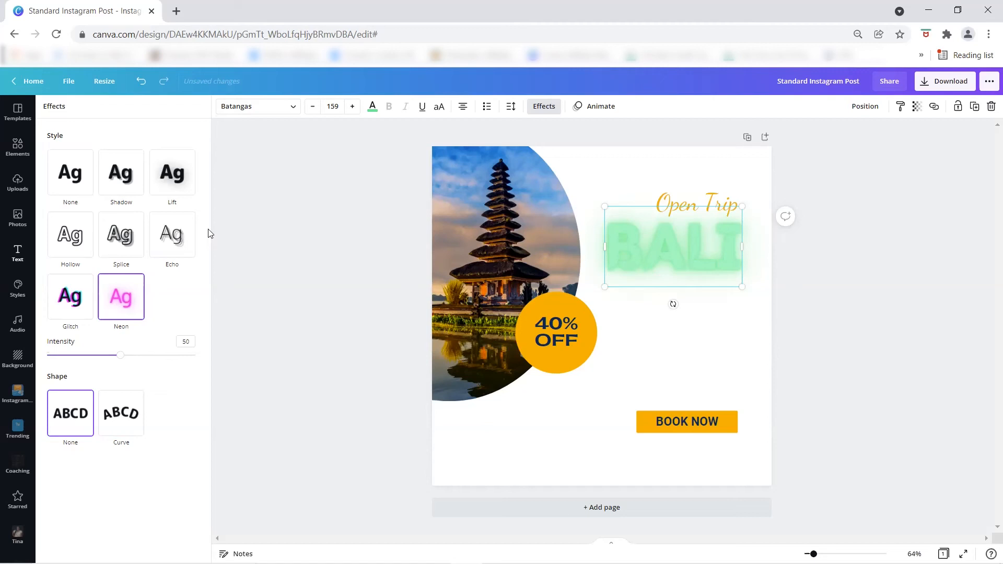
left_click(141, 82)
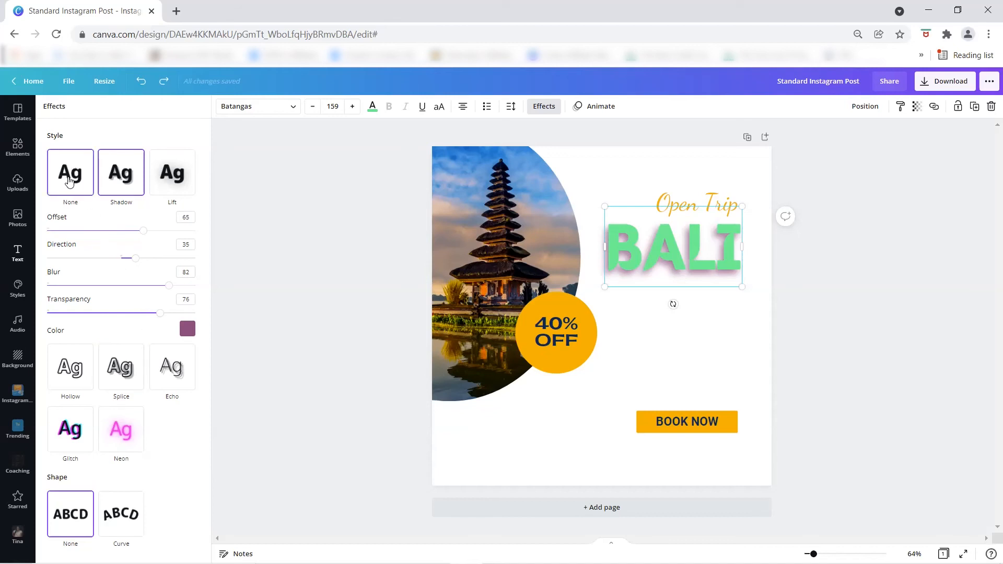
left_click(69, 181)
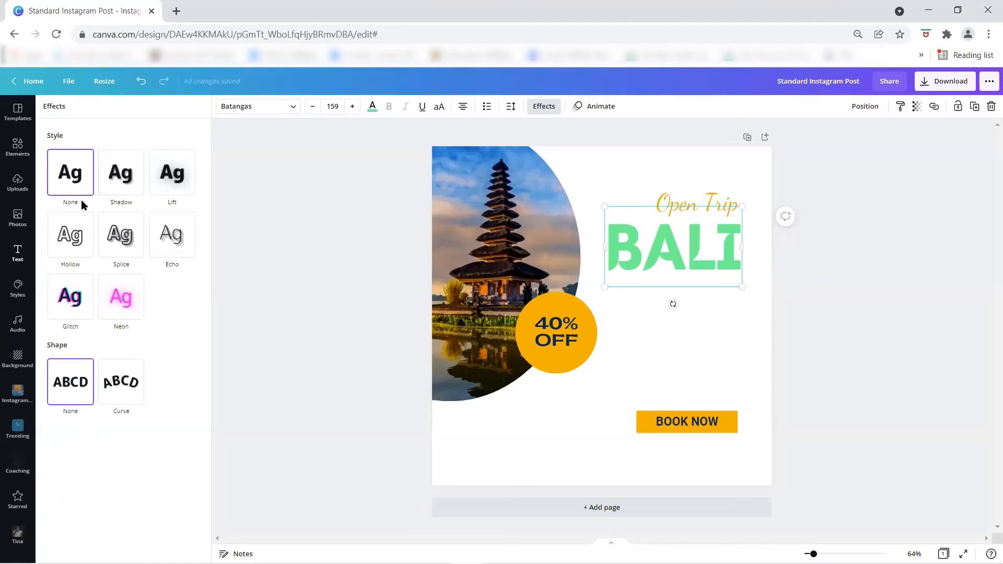
Try the Curve shape on the "BALI" title, reset its shape to None and reposition the title under "Open Trip"
left_click(118, 386)
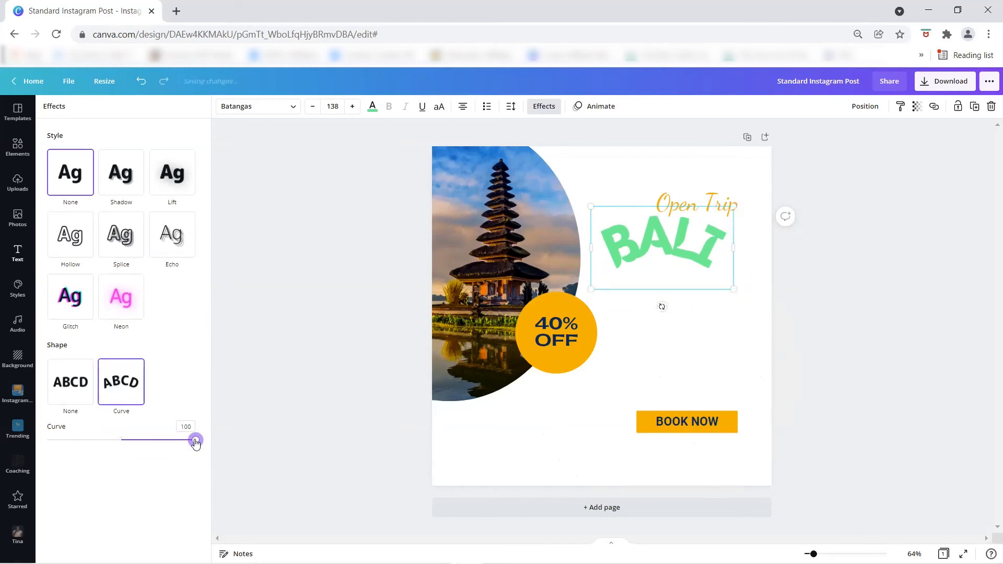
left_click_drag(195, 443, 167, 441)
left_click(62, 394)
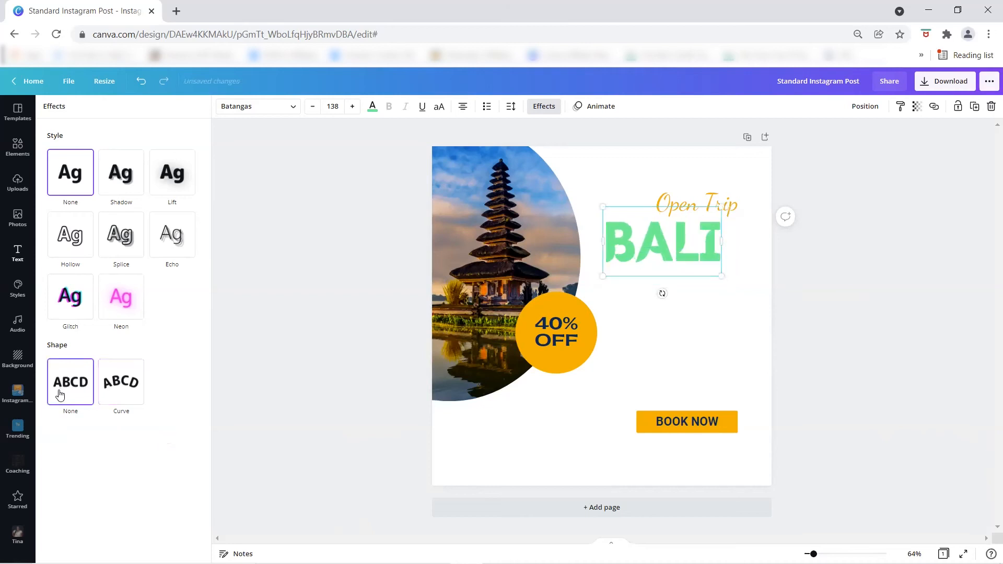
left_click_drag(653, 251, 683, 253)
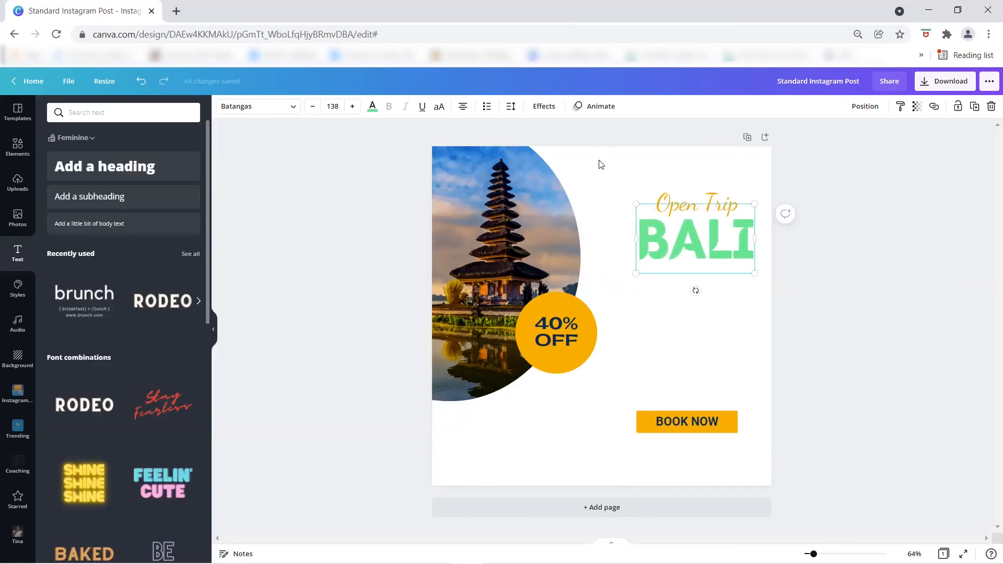
Change the page background to the document's navy blue from the background library and deselect the page
scroll(18, 314, "down", 1)
left_click(17, 326)
scroll(17, 324, "down", 1)
scroll(18, 324, "up", 1)
left_click(75, 141)
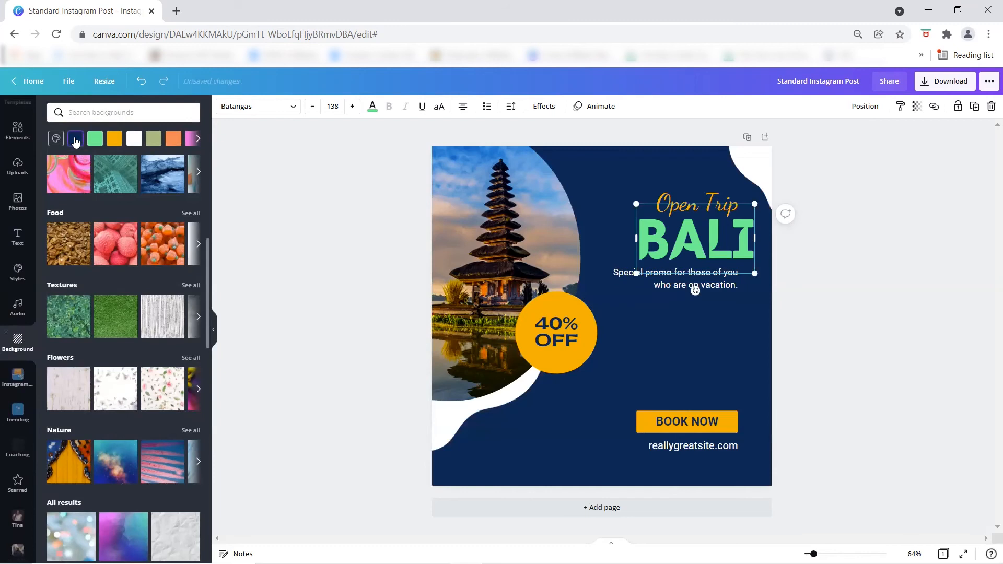
left_click(679, 348)
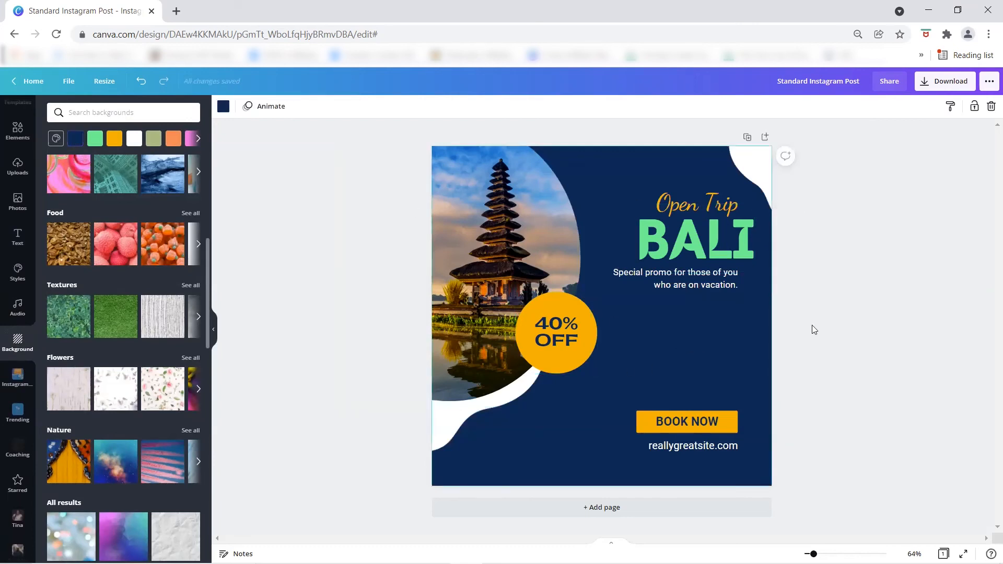
left_click(905, 298)
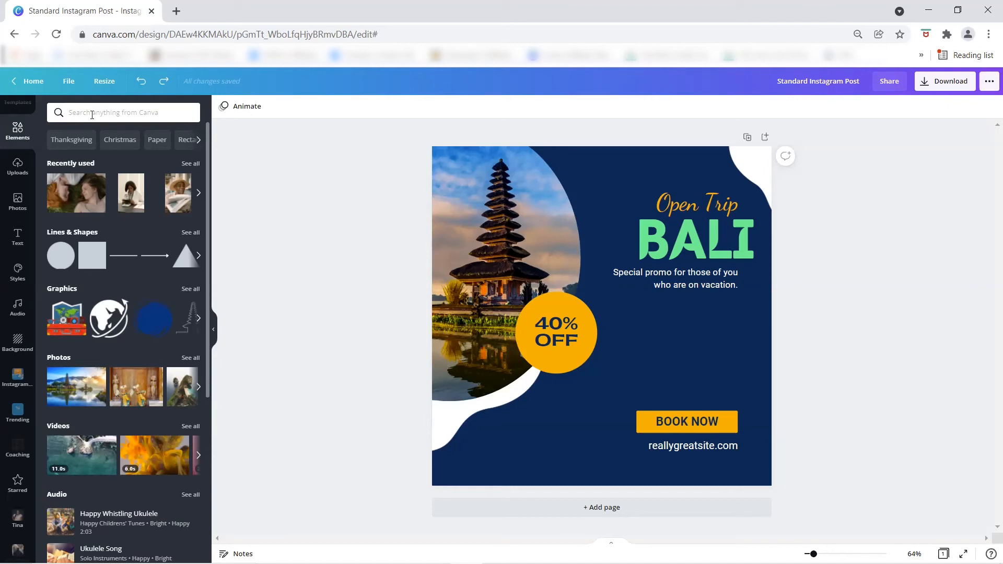
Search the elements for "arrow" and place the curved hand-drawn white arrow below the "40% OFF" circle, pointing at "BOOK NOW"
left_click(90, 113)
left_click(110, 113)
type("arrow")
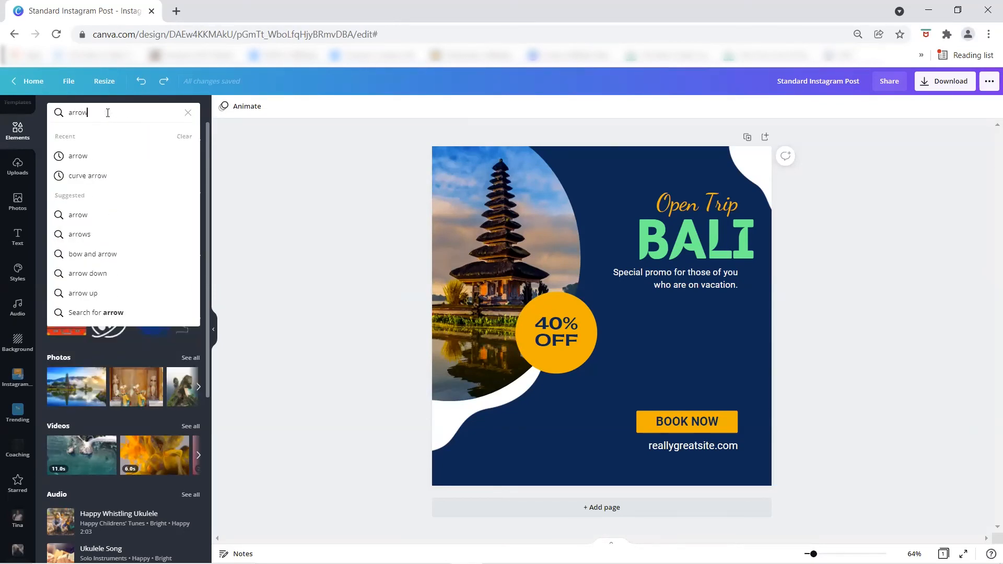
key("Return")
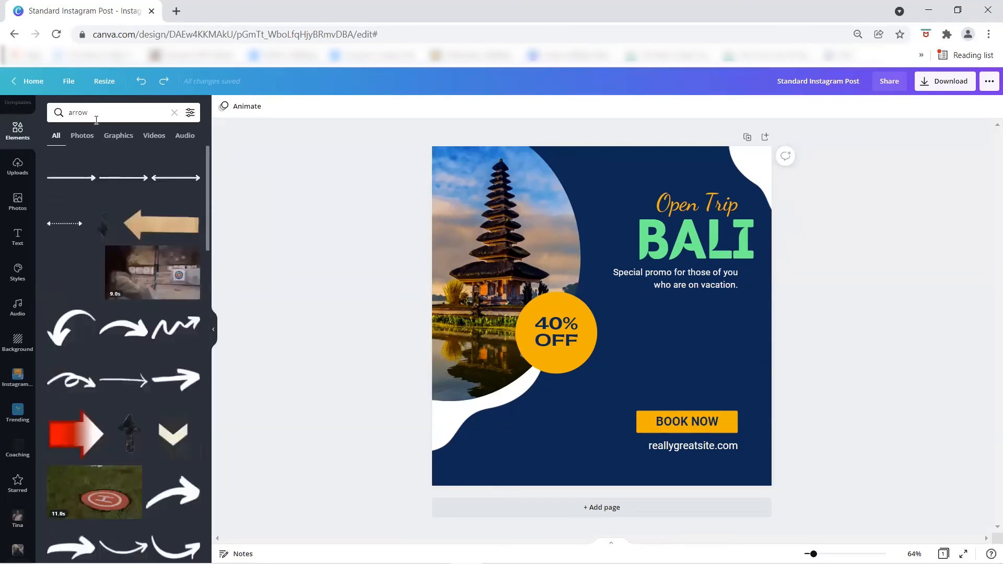
scroll(111, 336, "down", 5)
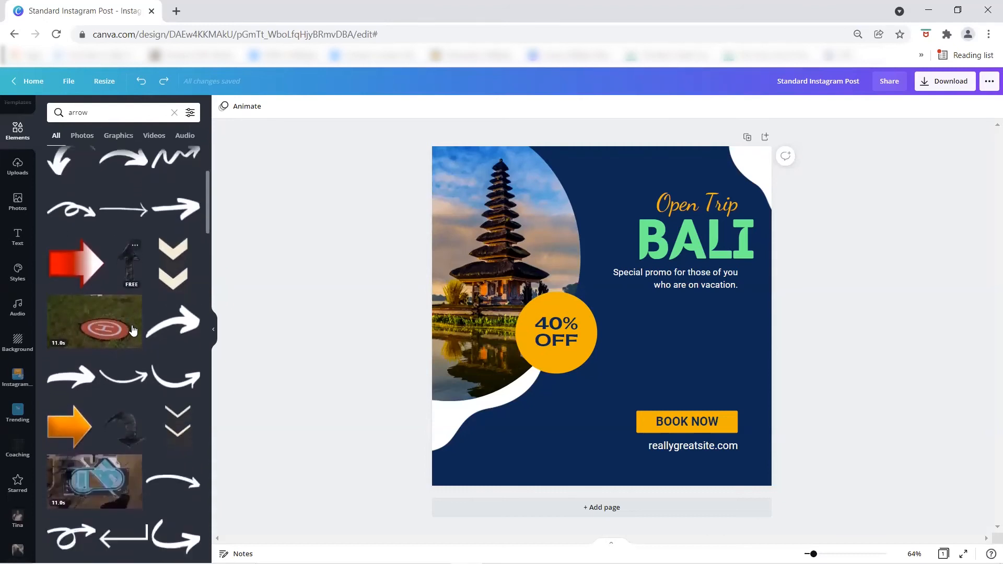
scroll(173, 355, "up", 2)
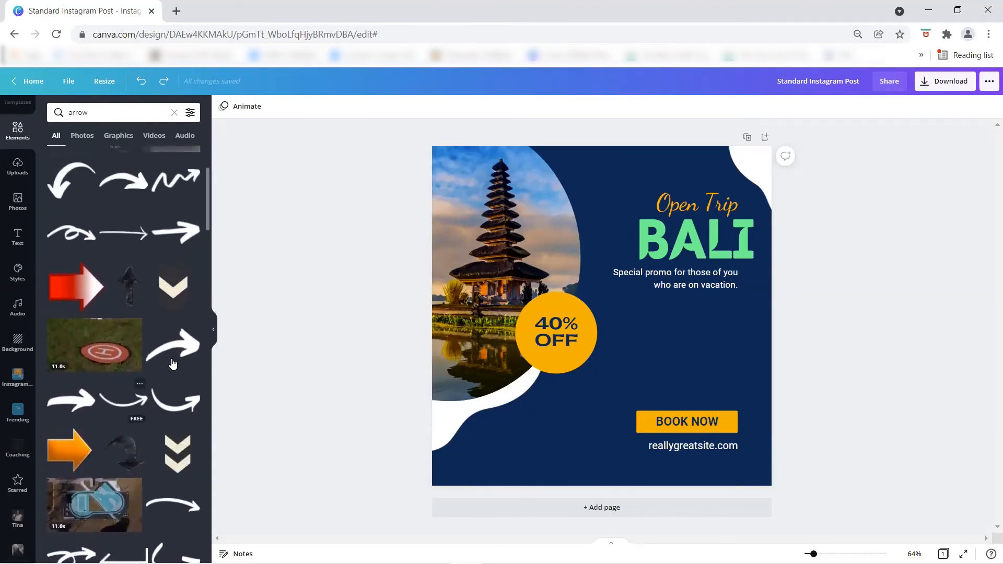
left_click_drag(171, 402, 509, 404)
Recolor the arrow in the document's green, move it beside the "40% OFF" circle and shrink it
left_click(223, 107)
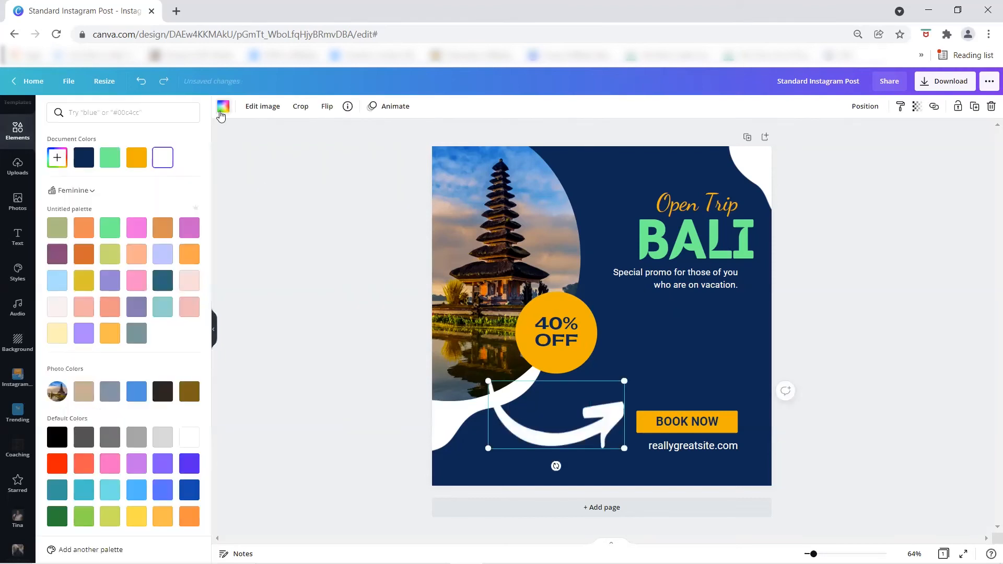
left_click(110, 158)
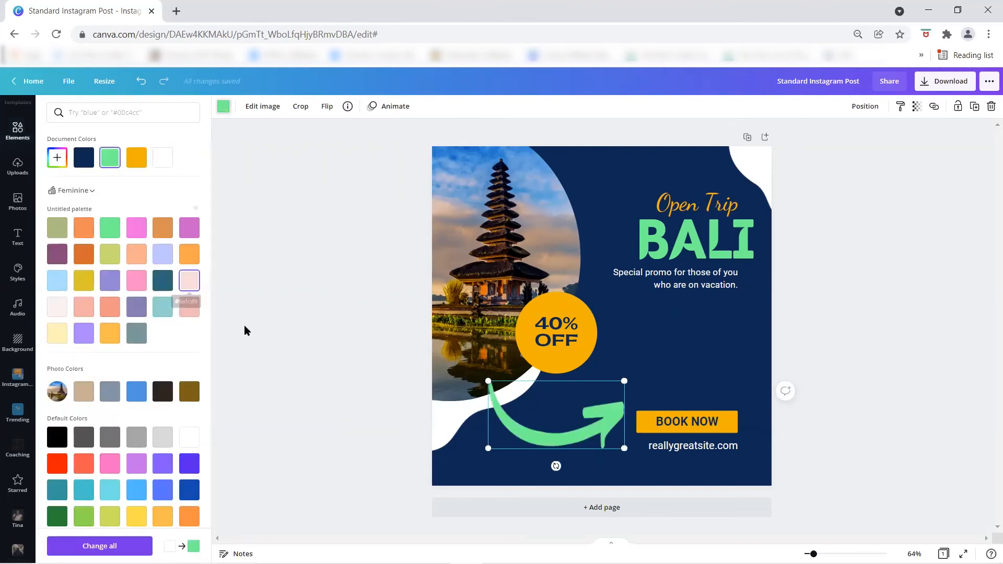
left_click_drag(510, 414, 603, 324)
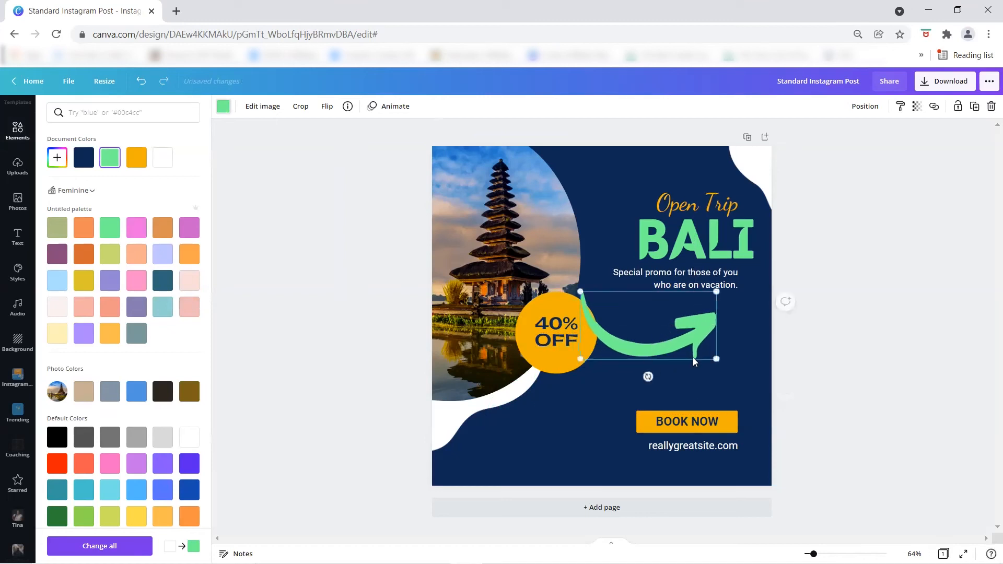
left_click_drag(717, 361, 665, 344)
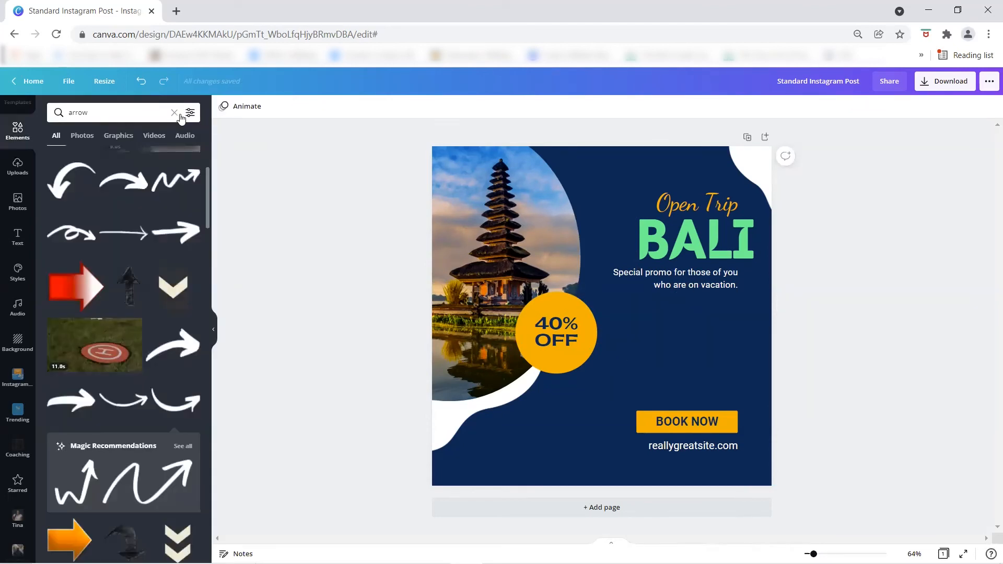
Replace the "arrow" search and search the elements for "gradient"
left_click(176, 112)
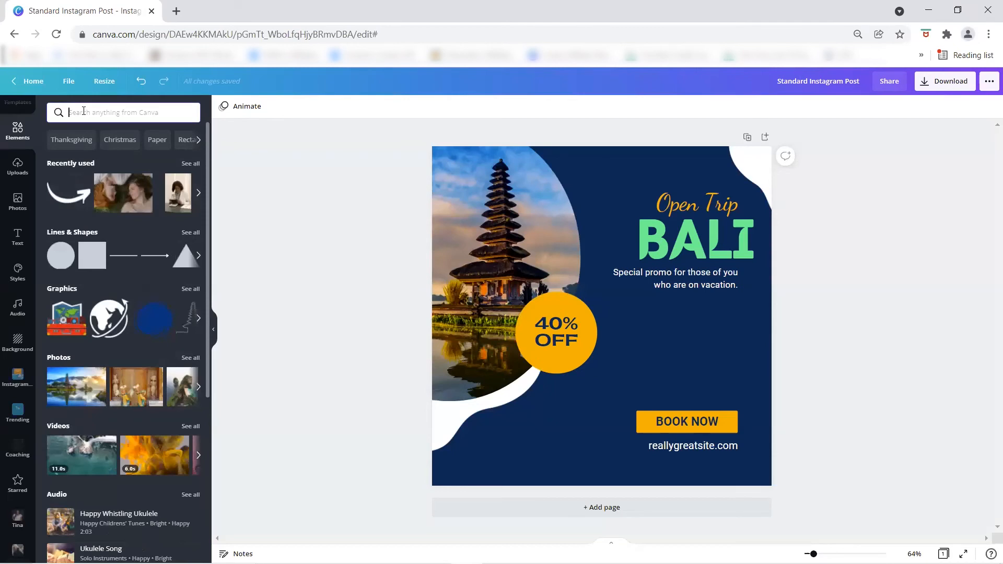
type("gradient")
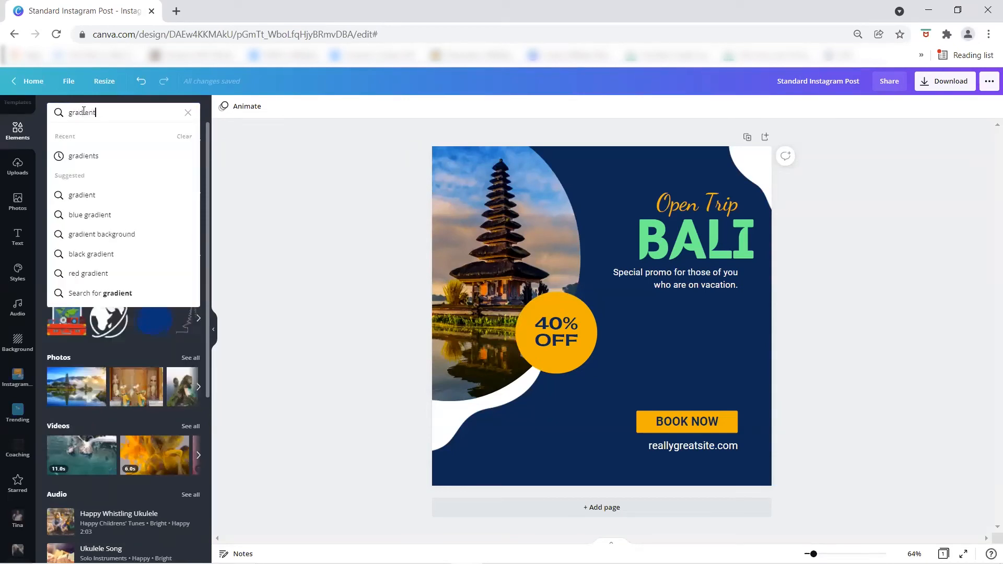
key("Return")
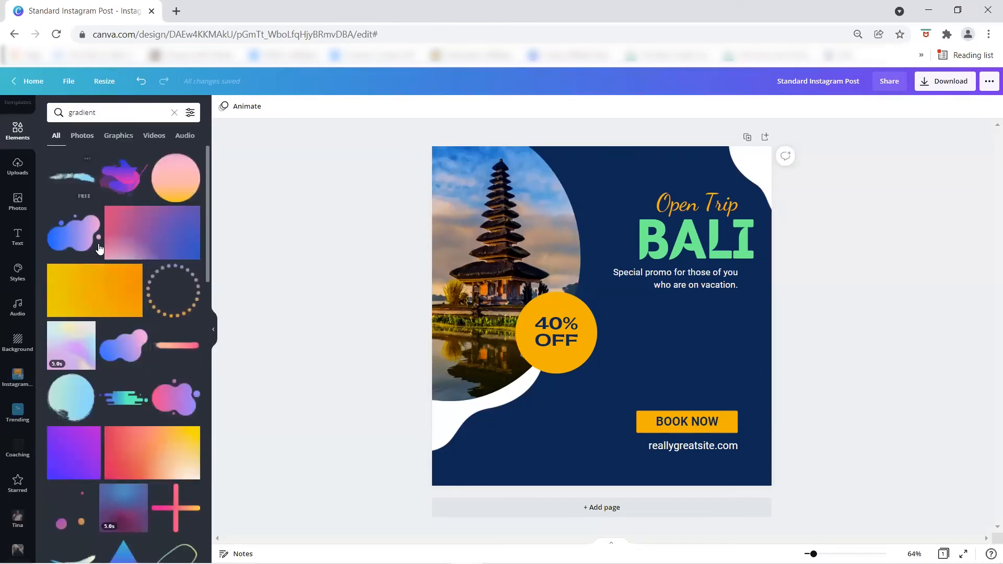
Try the pink-to-yellow gradient circle over the "40% OFF" circle, shift it aside and delete it
left_click_drag(168, 184, 576, 337)
left_click_drag(575, 291, 616, 310)
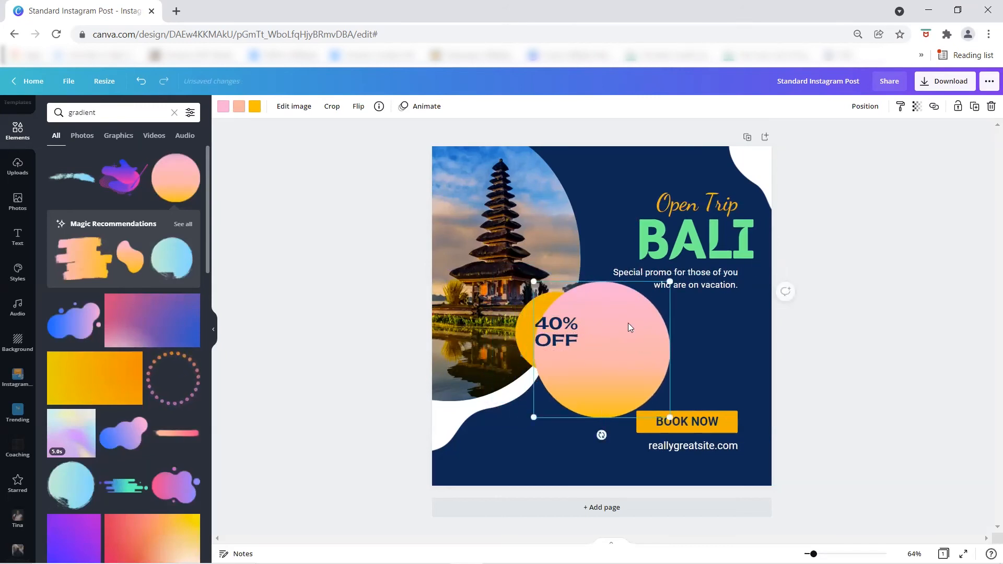
key("Delete")
Try the brushed mint-to-blue gradient circle behind the "40% OFF" text, shrunk to cover the orange circle, and delete it
left_click_drag(173, 264, 564, 300)
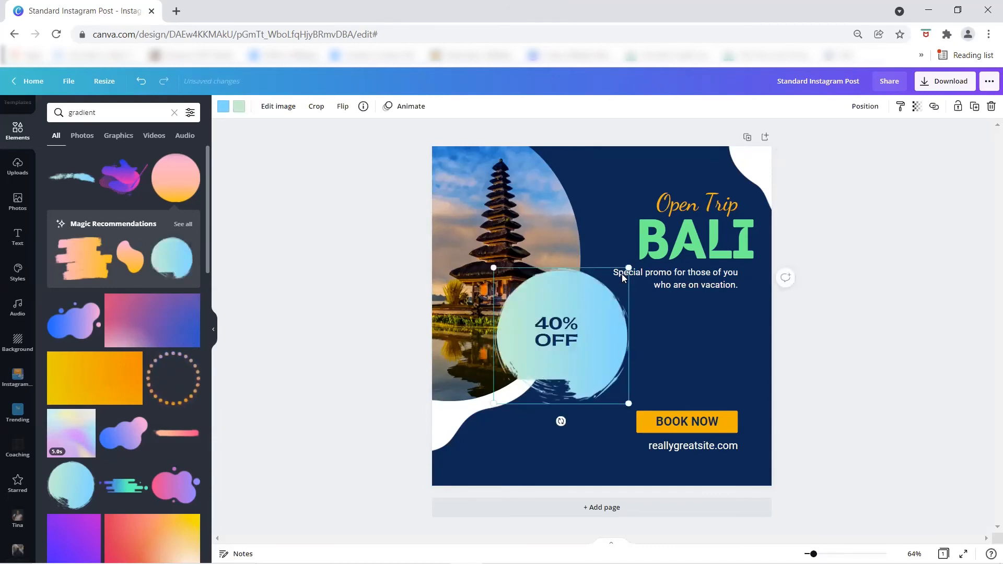
left_click_drag(627, 267, 591, 304)
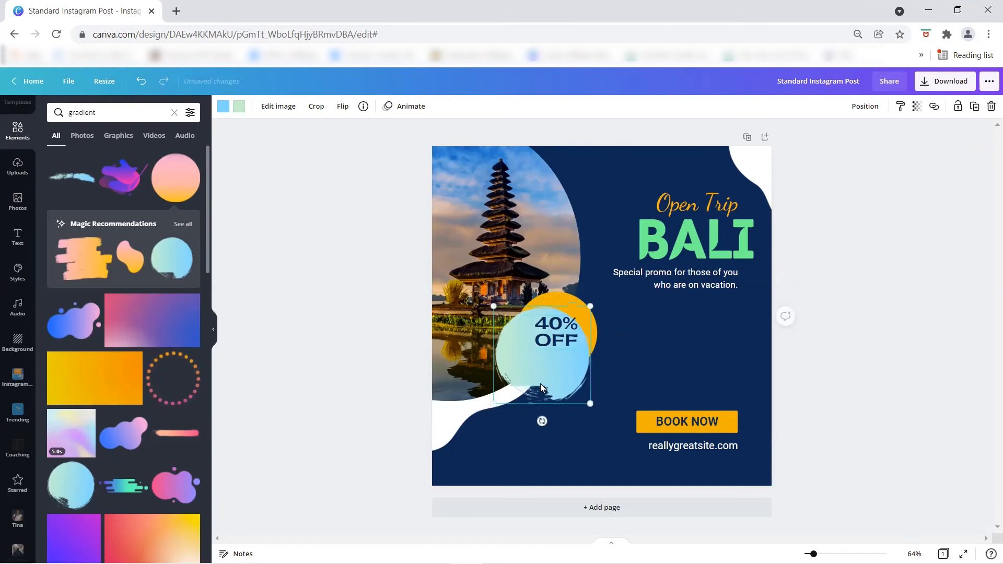
left_click_drag(546, 356, 549, 346)
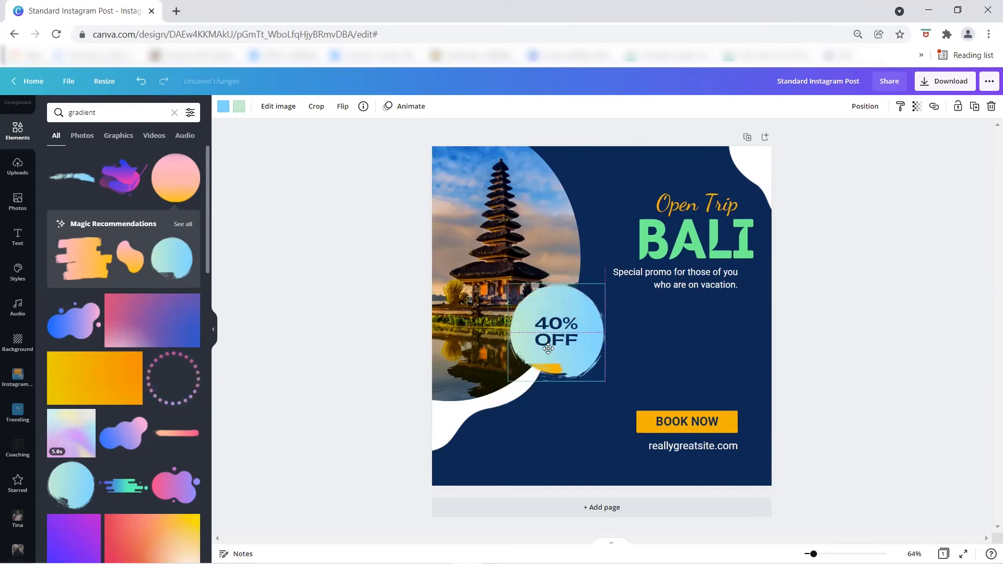
left_click(676, 332)
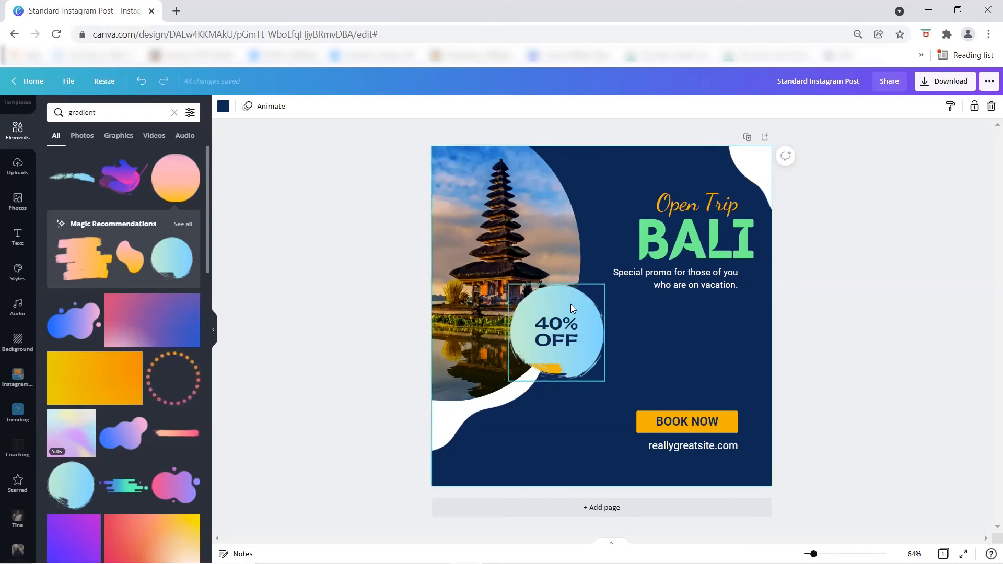
left_click(561, 324)
left_click(679, 304)
left_click(572, 300)
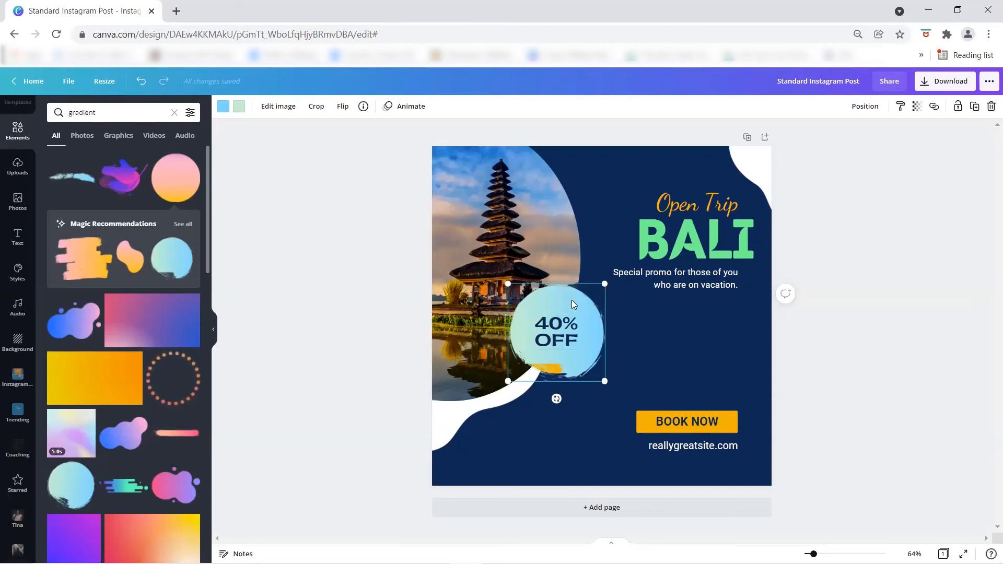
left_click(990, 106)
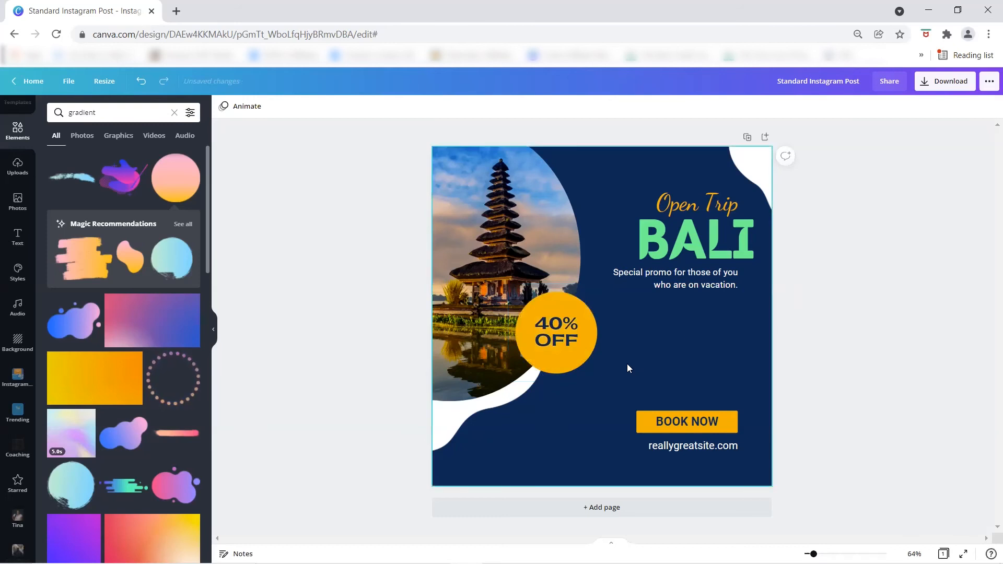
Add the blue-to-purple gradient image from the search results and enlarge it to cover the whole page
scroll(180, 393, "down", 4)
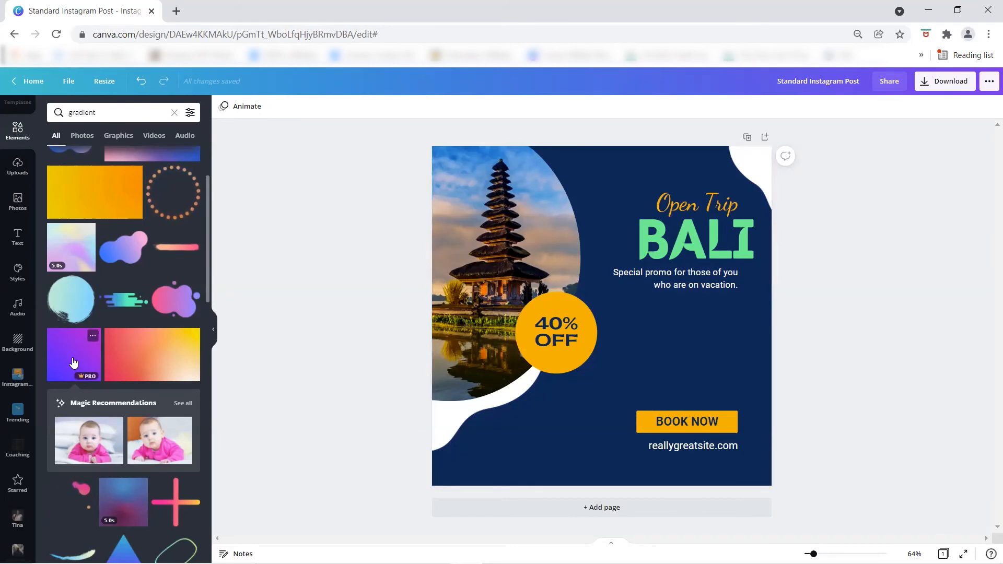
left_click_drag(74, 363, 614, 286)
left_click_drag(586, 253, 392, 160)
left_click_drag(813, 294, 758, 296)
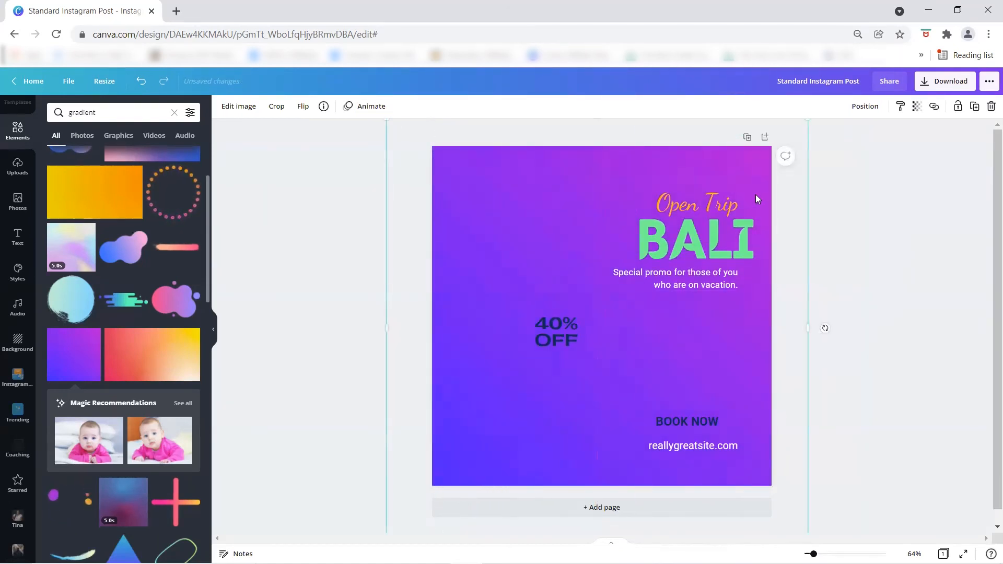
Send the purple gradient backward layer by layer until it lies behind all other elements
left_click(860, 108)
left_click(831, 137)
left_click(831, 137)
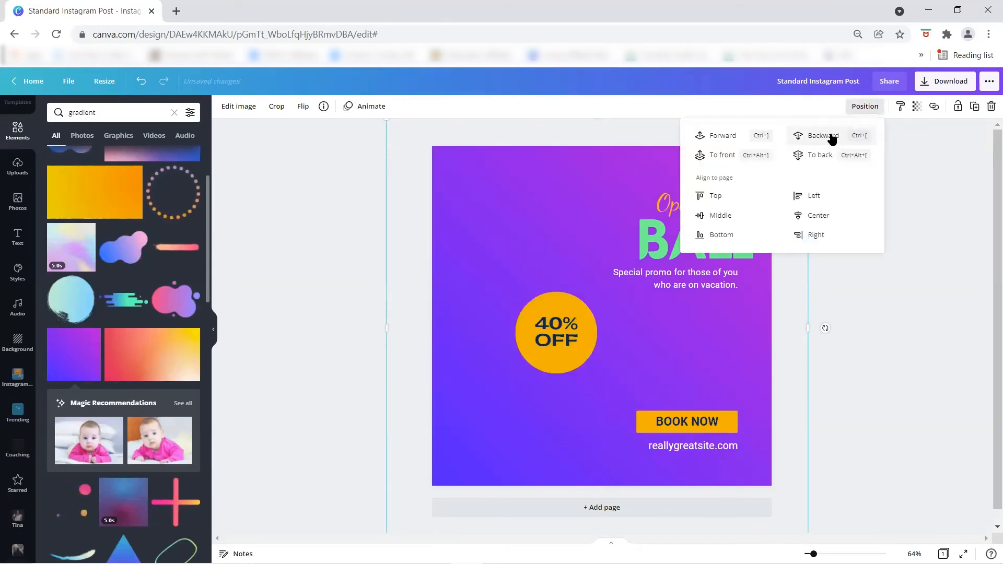
left_click(831, 135)
left_click(831, 135)
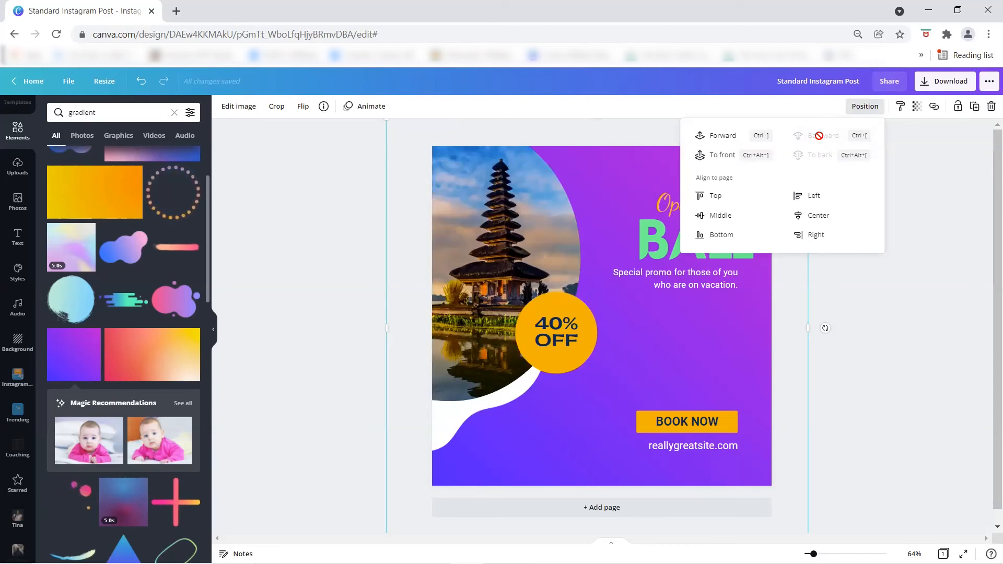
Bring the purple gradient forward layer by layer until it covers every element on the page
left_click(726, 137)
left_click(726, 137)
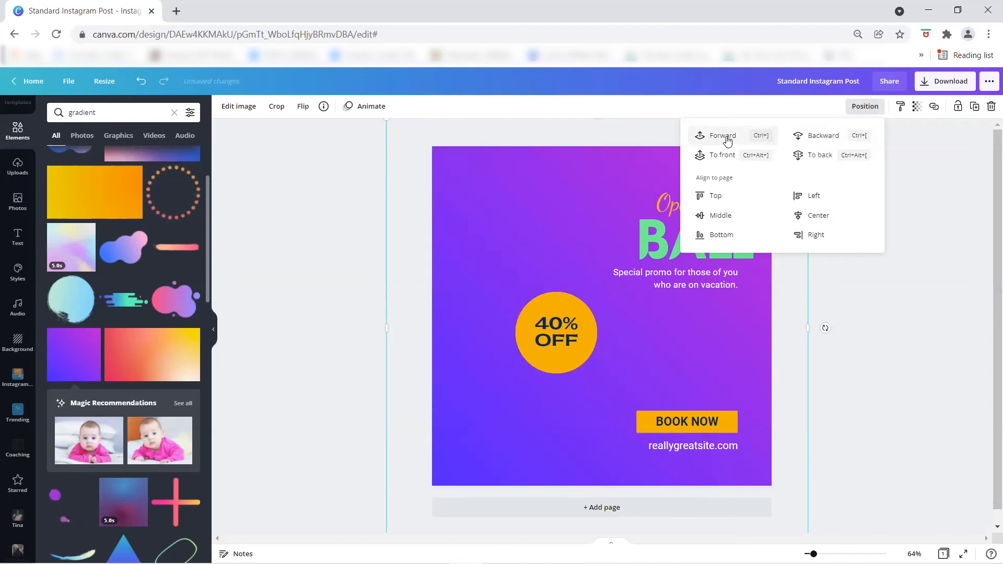
left_click(727, 137)
left_click(727, 139)
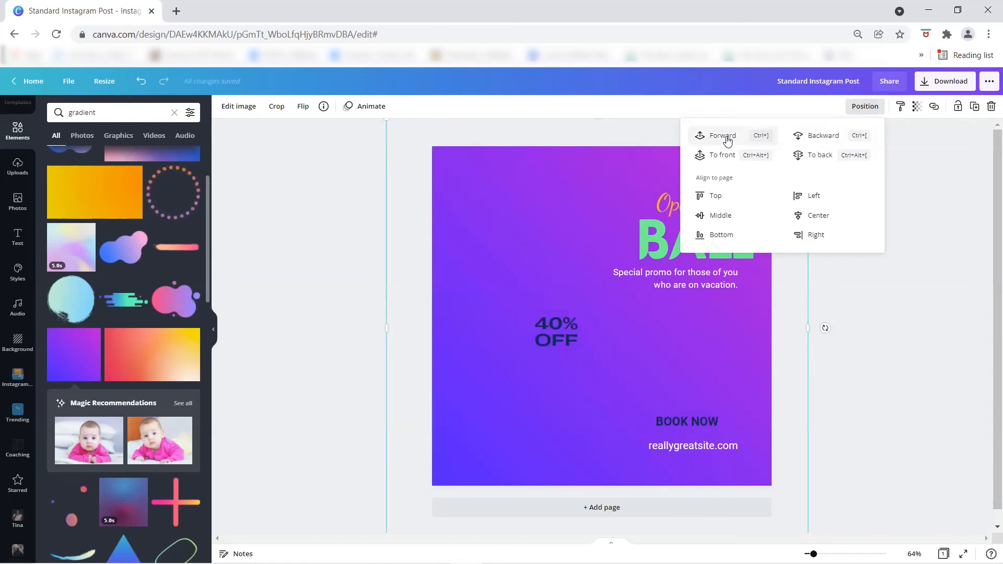
left_click(722, 137)
left_click(723, 138)
left_click(723, 138)
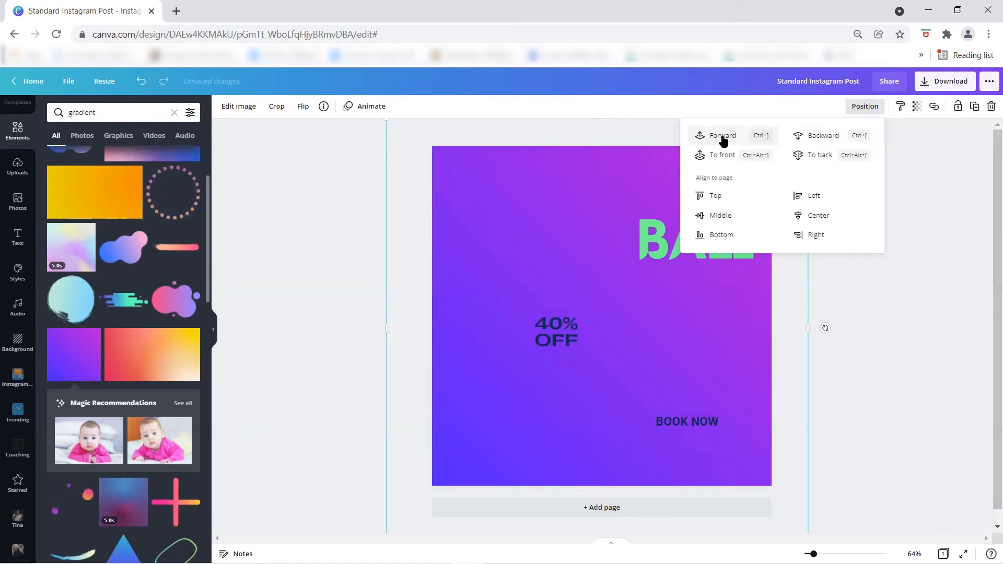
left_click(724, 138)
left_click(724, 138)
left_click(723, 137)
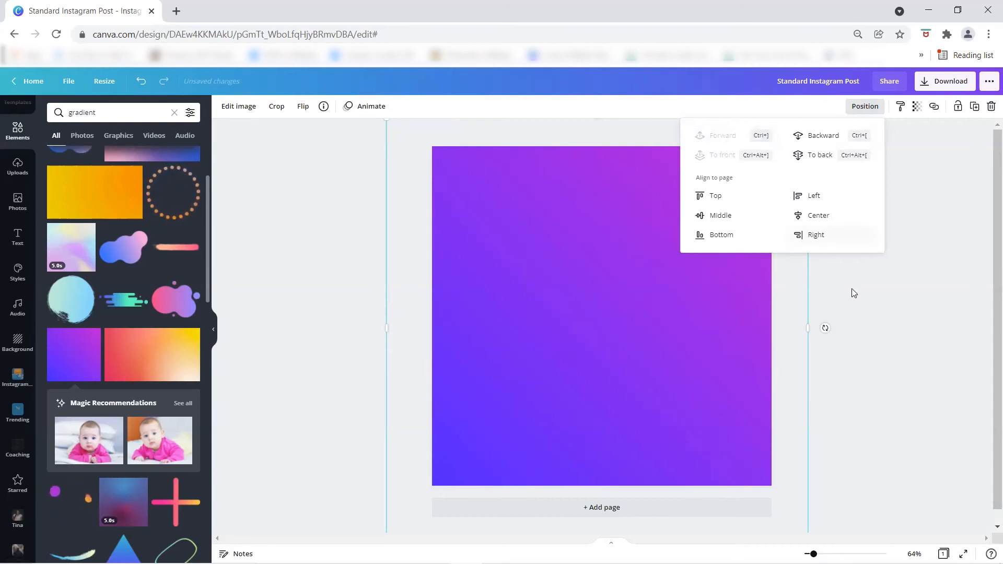
Replace the page background with the purple gradient image
left_click(873, 283)
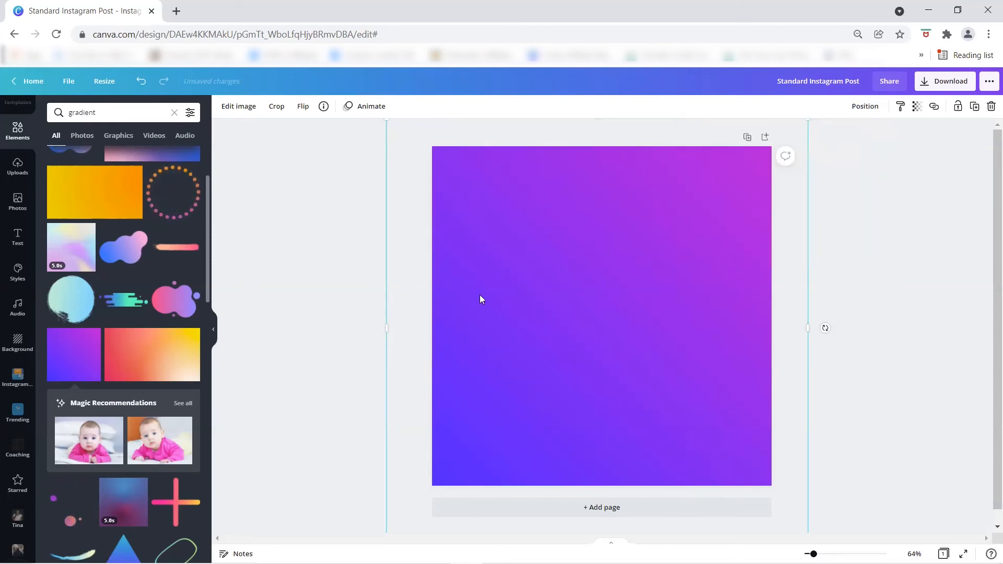
right_click(582, 279)
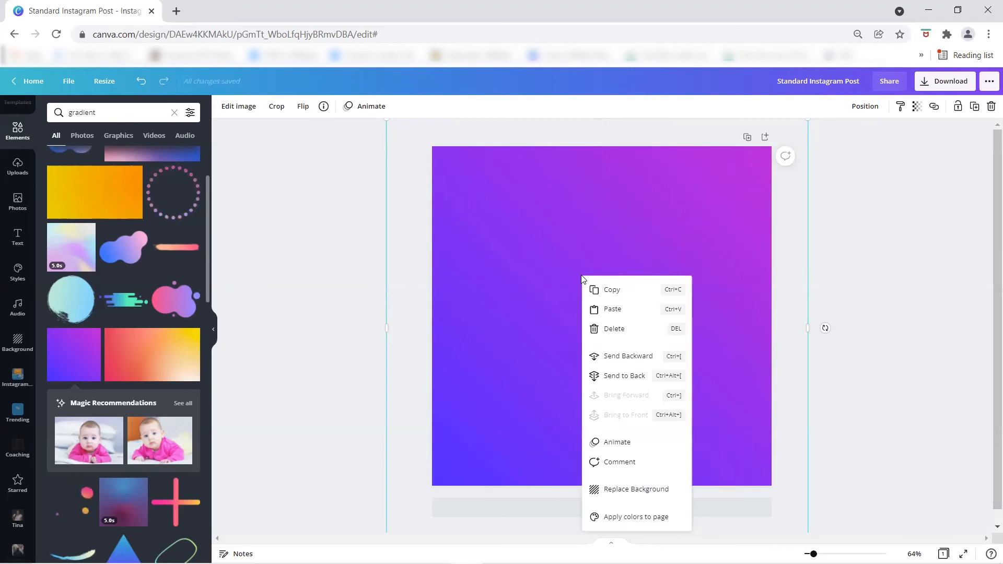
left_click(643, 495)
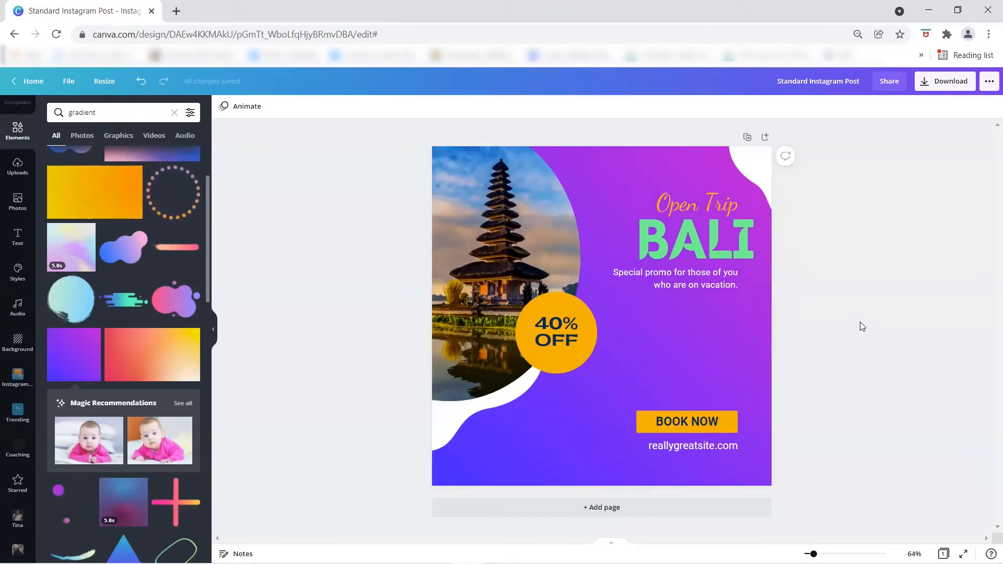
Add the mint-to-blue gradient blob below the "40% OFF" circle, enlarge it and move it over the page's lower edge
scroll(118, 309, "down", 7)
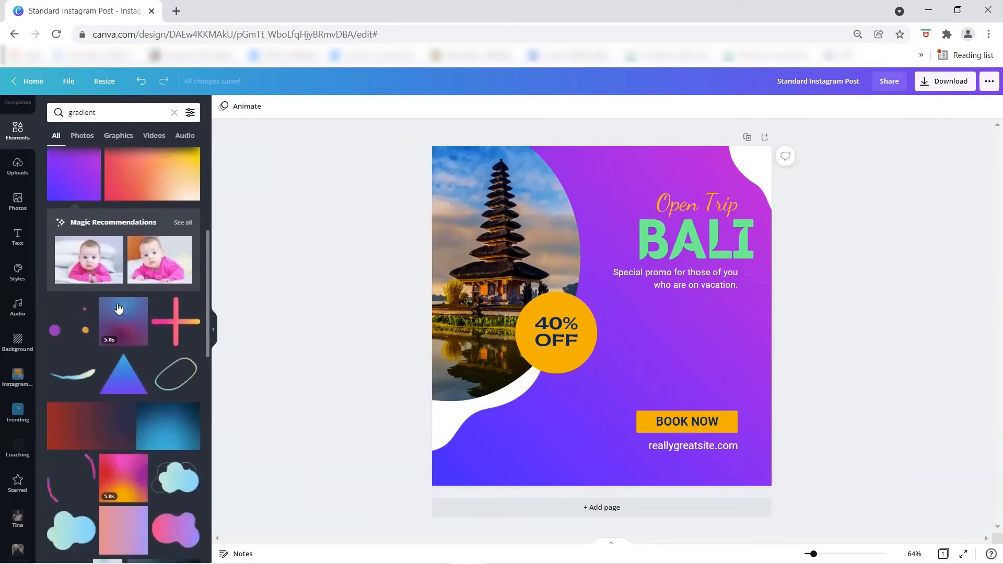
scroll(118, 309, "down", 1)
left_click_drag(72, 317, 490, 408)
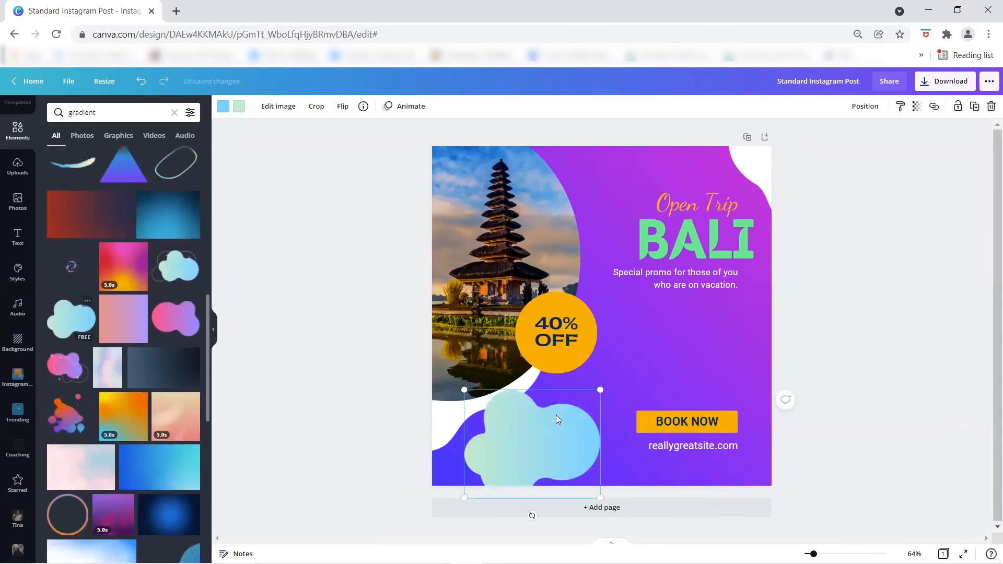
left_click_drag(600, 388, 641, 362)
left_click_drag(549, 419, 554, 462)
Shrink the gradient blob and adjust its position on the page's lower edge, undoing the unwanted change
scroll(700, 354, "down", 1)
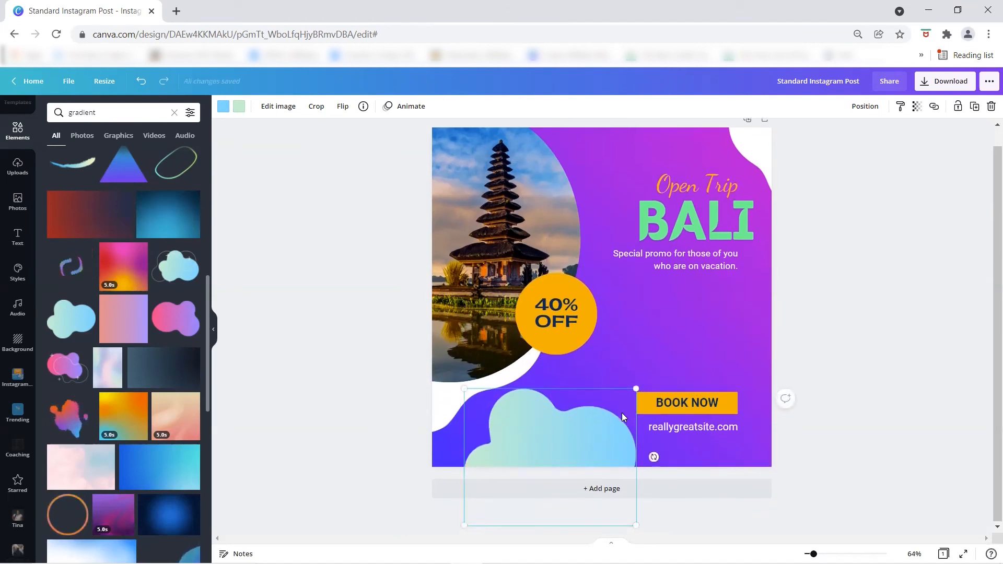
left_click_drag(463, 526, 504, 516)
left_click_drag(538, 463, 515, 459)
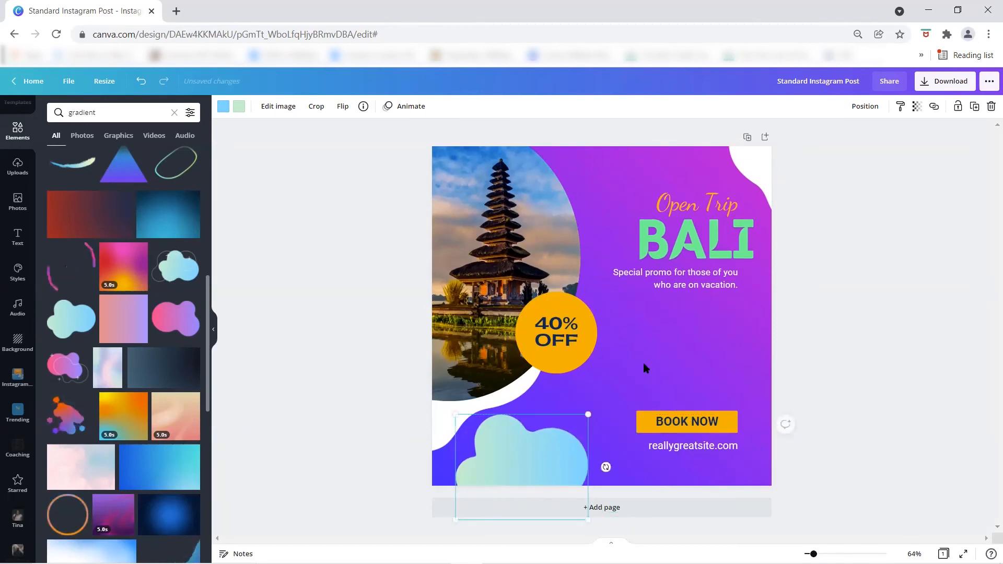
key("ctrl+z")
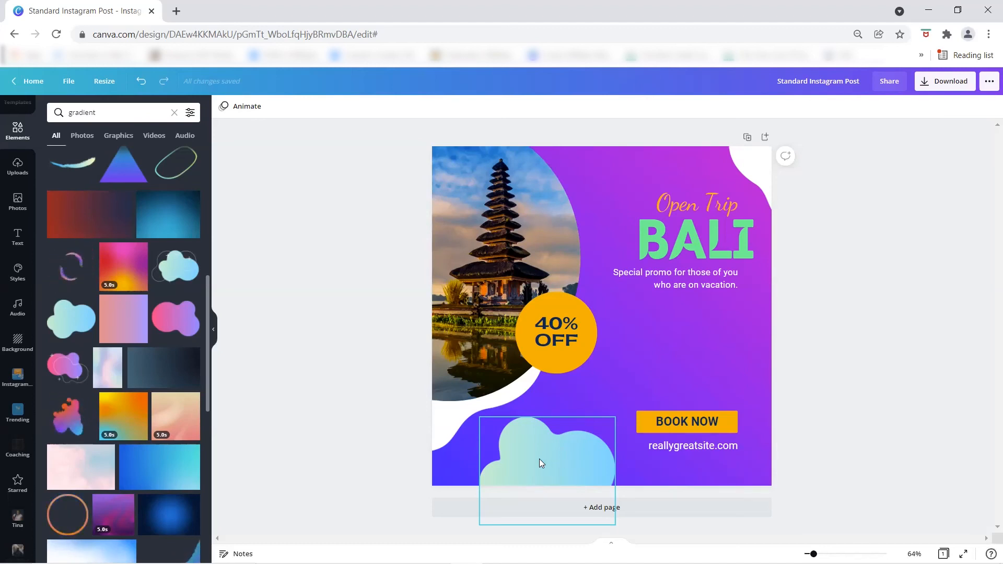
left_click_drag(532, 460, 590, 392)
key("Delete")
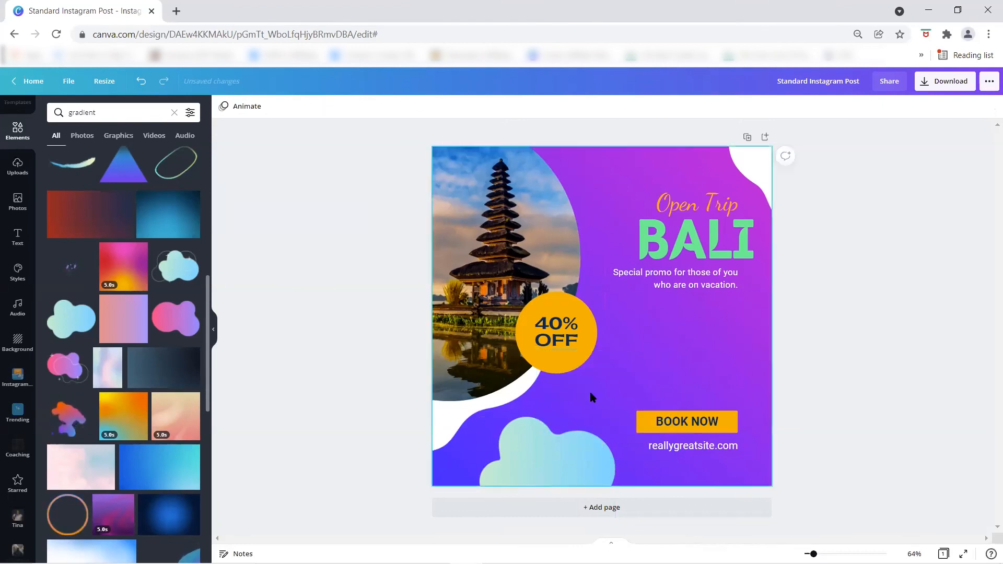
Duplicate the gradient blob and place the copy above "BOOK NOW"
left_click(582, 454)
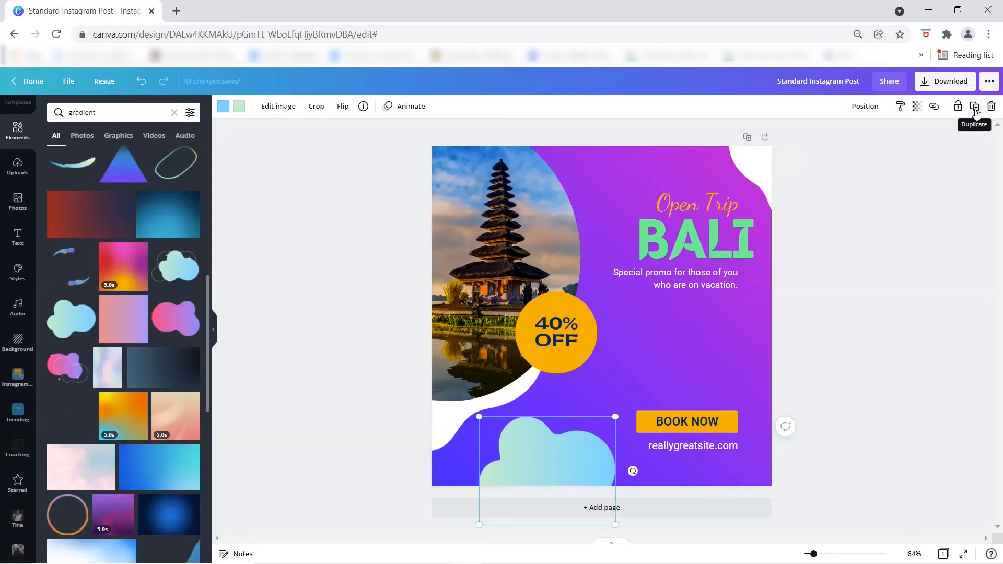
left_click(975, 107)
left_click_drag(556, 479, 682, 350)
Recolor the original blob's gradient at the page's lower edge to pink and golden yellow
left_click(542, 441)
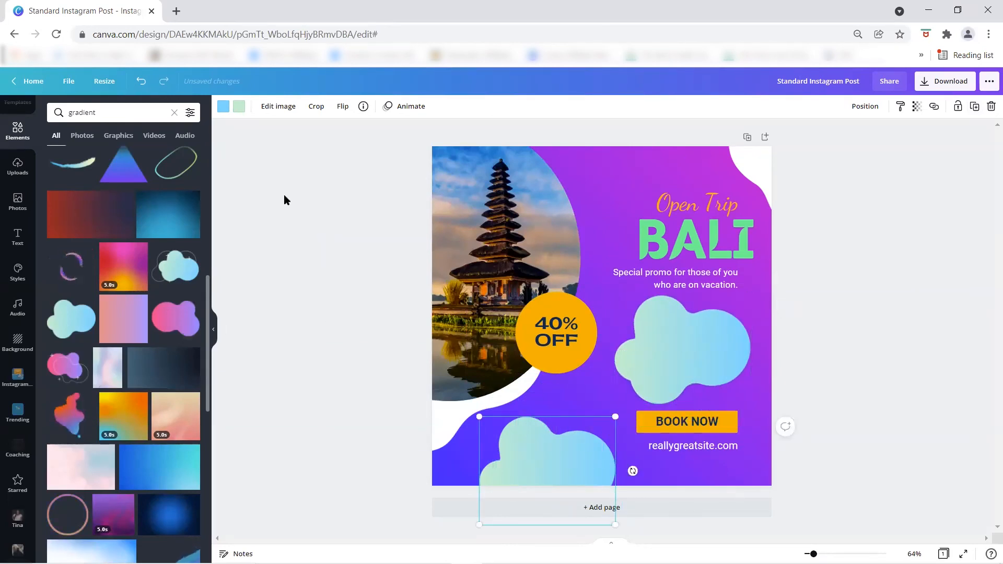
left_click(240, 110)
left_click(136, 307)
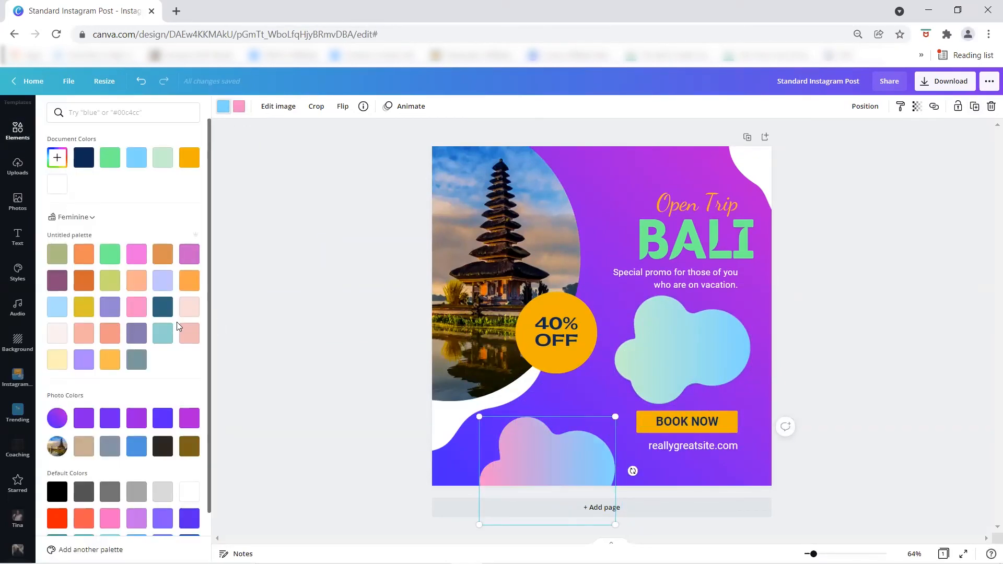
left_click(84, 307)
Move the mint-to-blue copy onto the recolored blob and nudge it slightly down and right, leaving a thin colored rim
left_click_drag(680, 354, 545, 459)
key("Down")
key("Down")
key("Down")
key("Down")
key("Down")
key("Right")
key("Right")
key("Right")
key("Down")
key("Down")
key("Down")
key("Down")
key("Right")
key("Right")
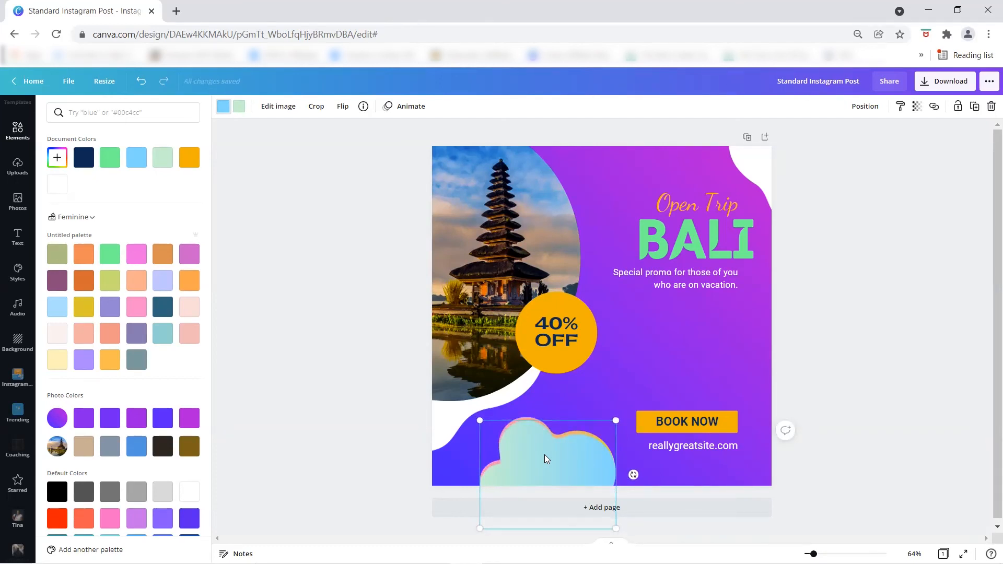
left_click(677, 355)
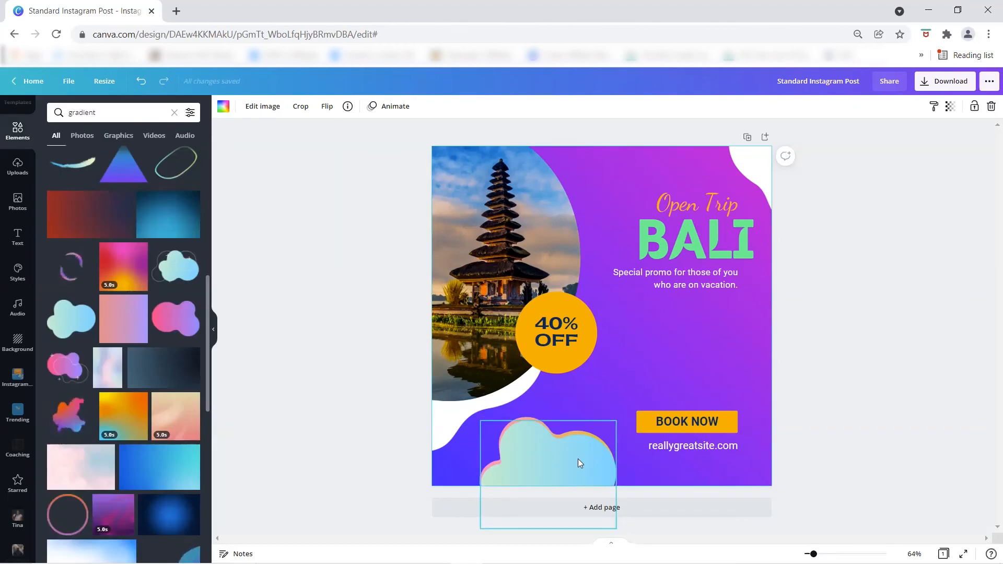
Select the two overlapping blobs at the page's lower edge, group them and move the group slightly up and left
left_click(599, 415)
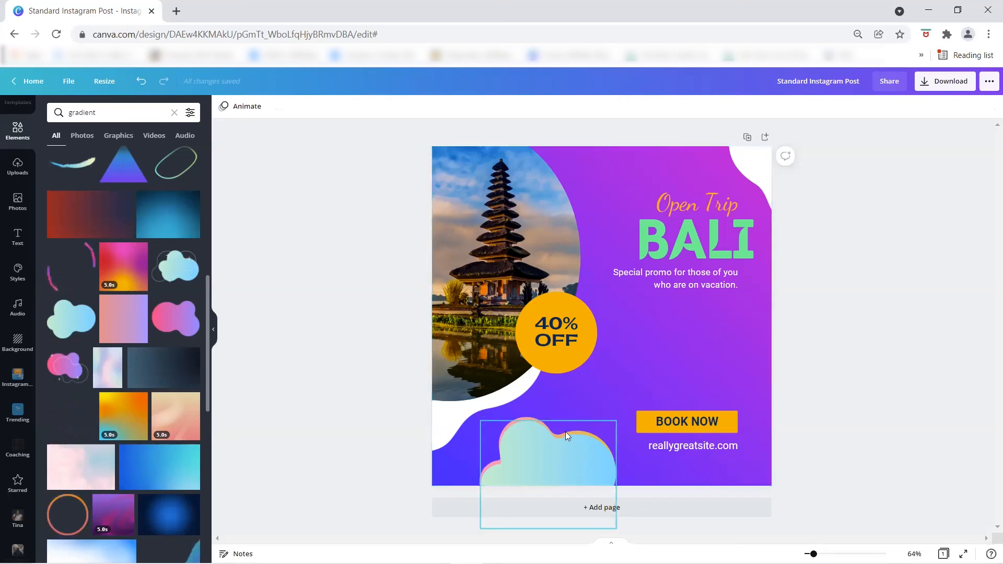
left_click(593, 412)
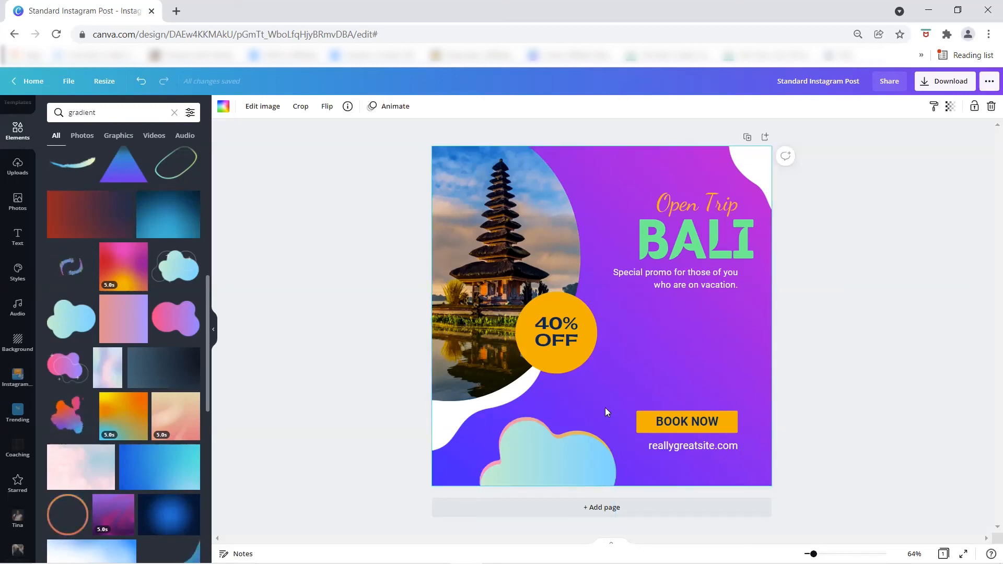
left_click(588, 462)
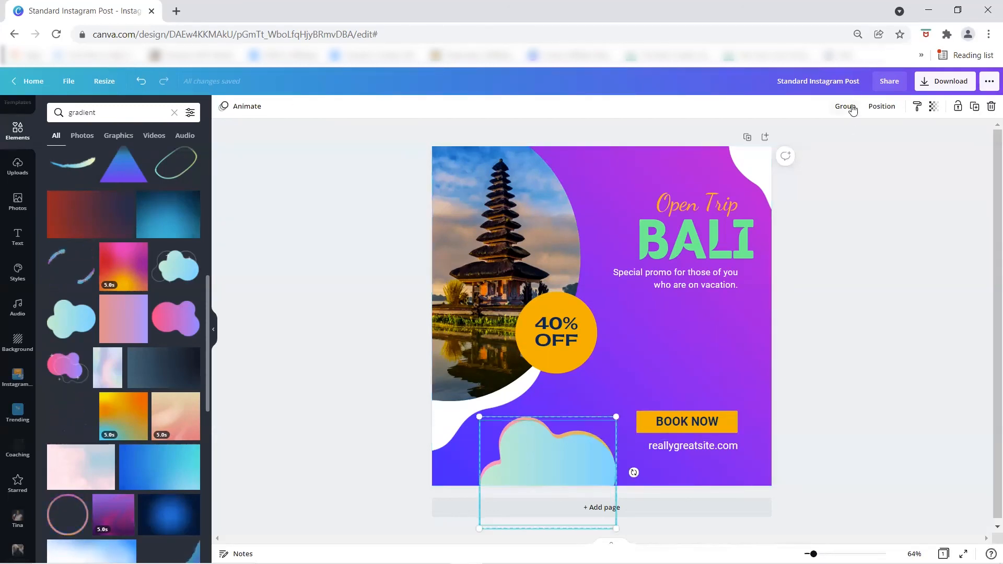
left_click(846, 106)
mouse_move(562, 452)
left_mouse_down()
mouse_move(656, 352)
mouse_move(567, 421)
mouse_move(554, 444)
left_mouse_up()
Shrink the blobs, place them fully on the page beside "BOOK NOW" and delete the pink-and-gold one
left_click_drag(622, 393, 579, 423)
left_click_drag(544, 458, 564, 441)
left_click(599, 425)
left_click(565, 449)
key("Delete")
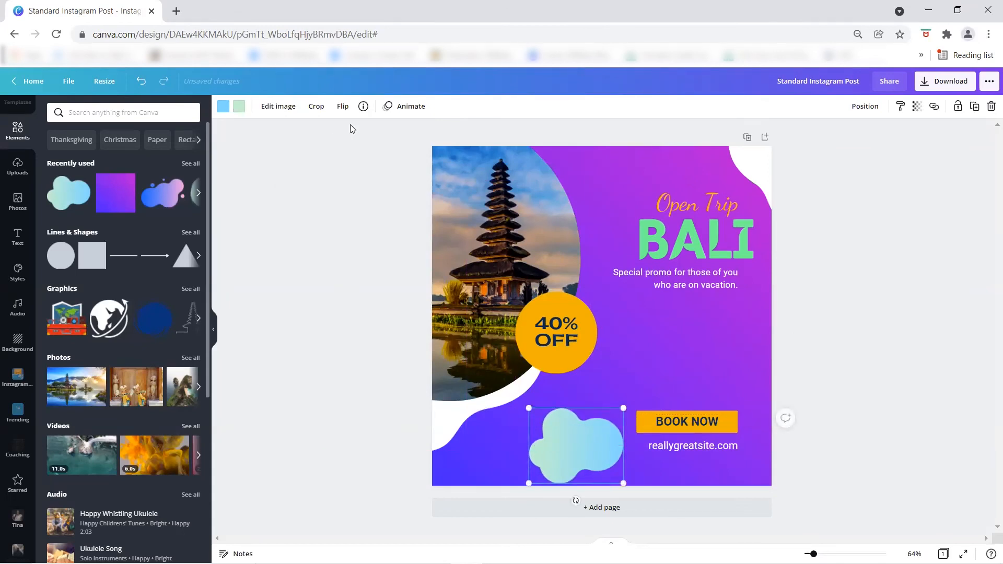
Flip the mint-to-blue blob vertically and horizontally
left_click(342, 108)
left_click(365, 155)
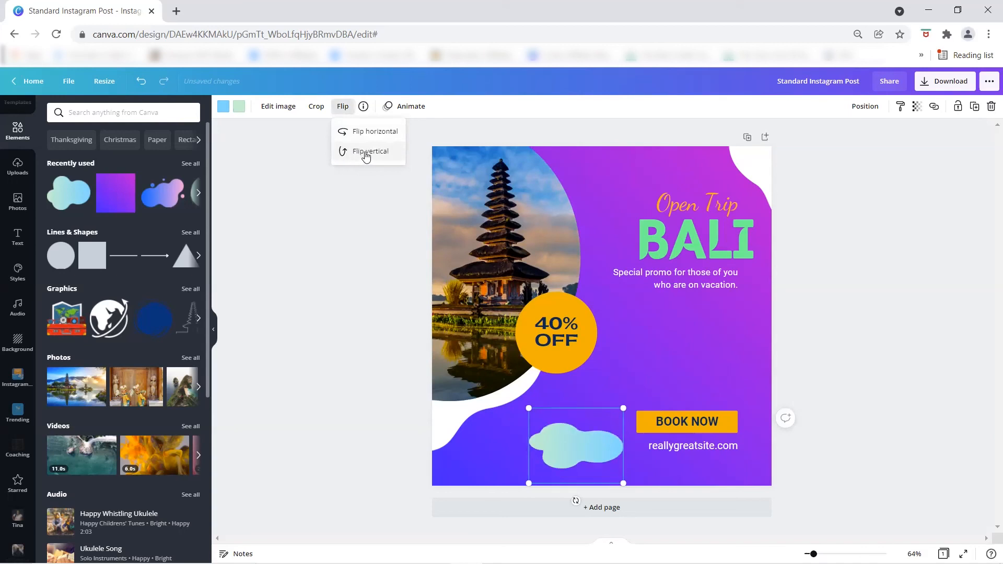
left_click(368, 133)
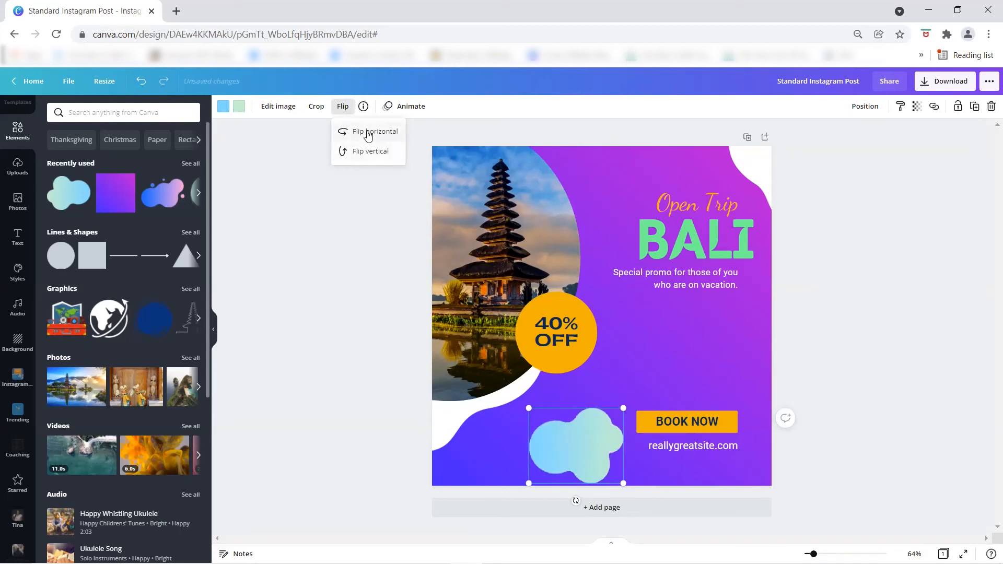
left_click(633, 361)
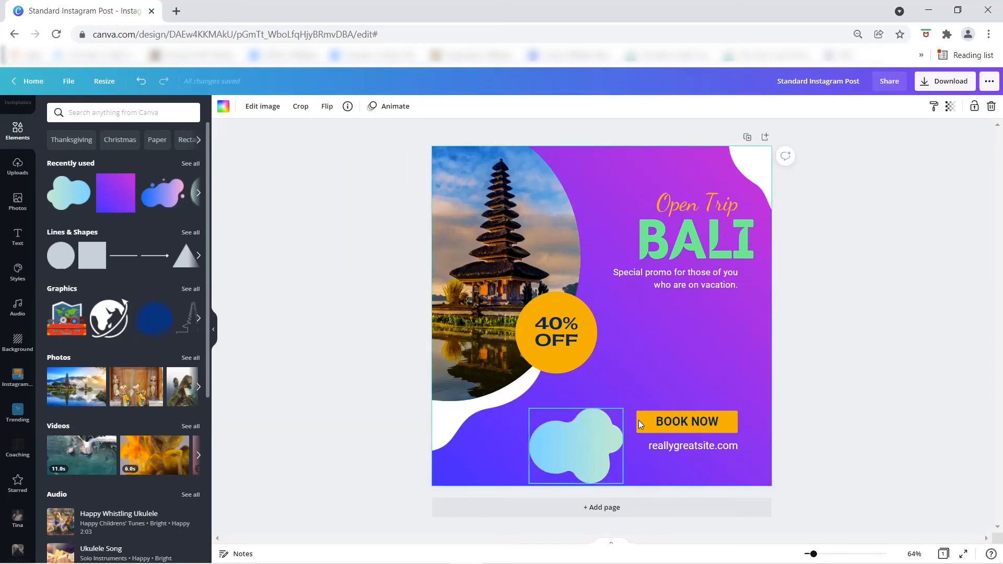
View the information card of the flipped blob with its licence, star, folder and similar-element options
left_click(590, 433)
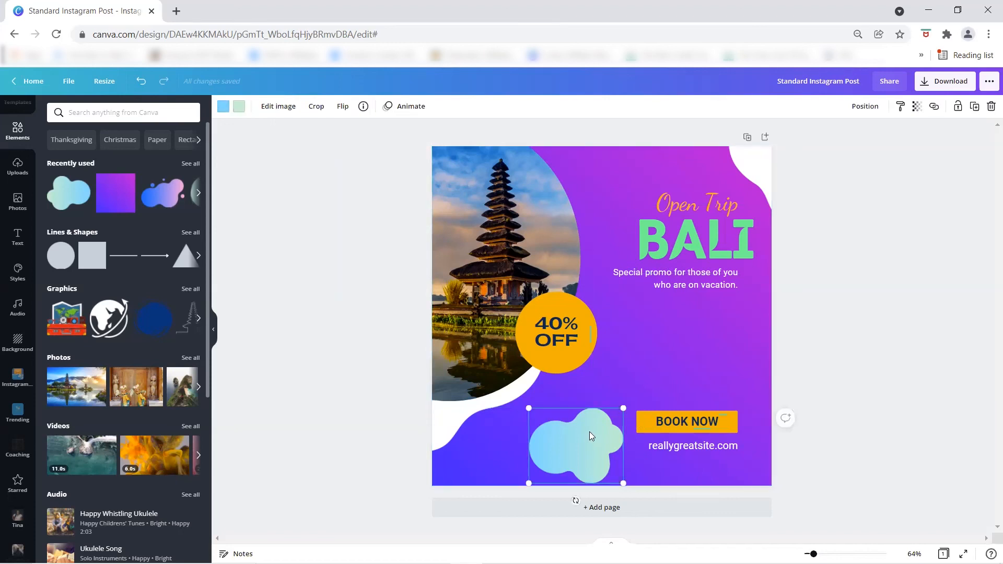
left_click(364, 108)
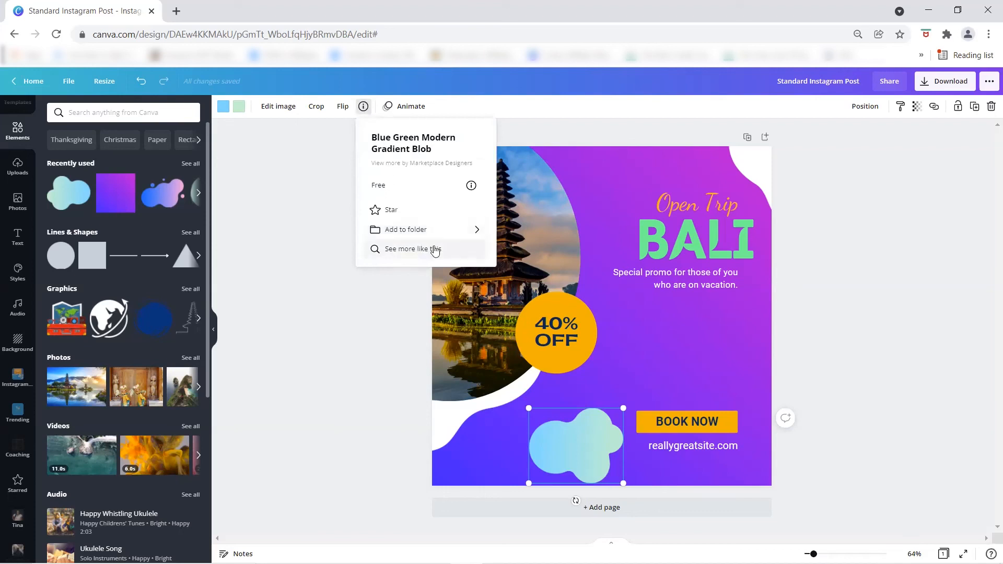
left_click(644, 353)
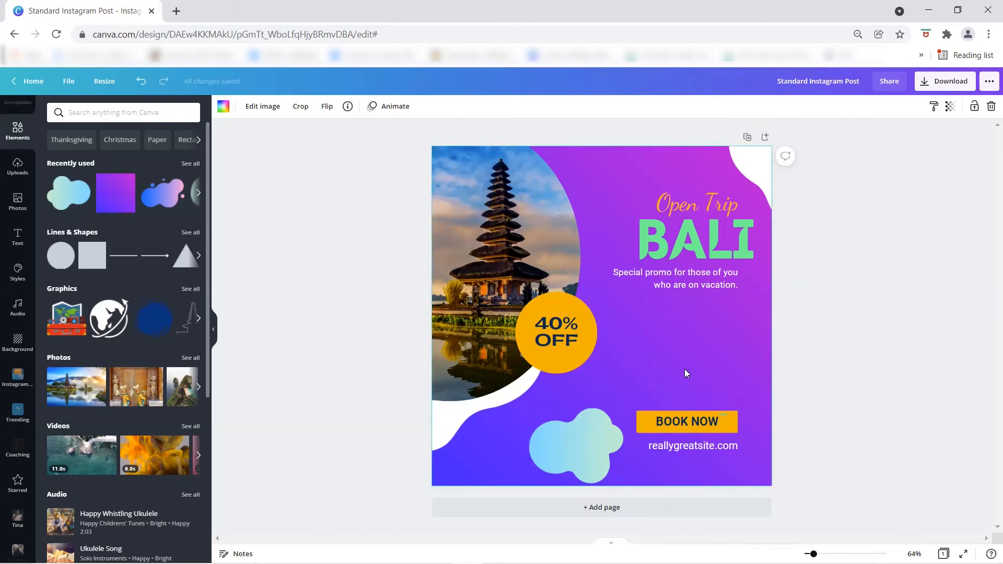
Duplicate the Bali post as a second page
mouse_move(813, 554)
left_mouse_down()
mouse_move(833, 554)
mouse_move(806, 554)
mouse_move(816, 553)
left_mouse_up()
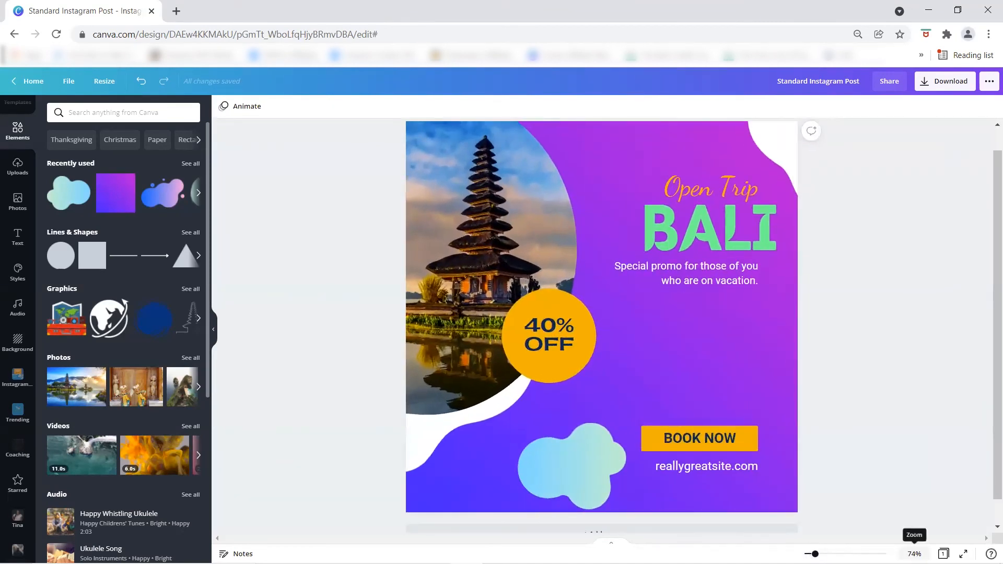
left_click(914, 553)
left_click(910, 421)
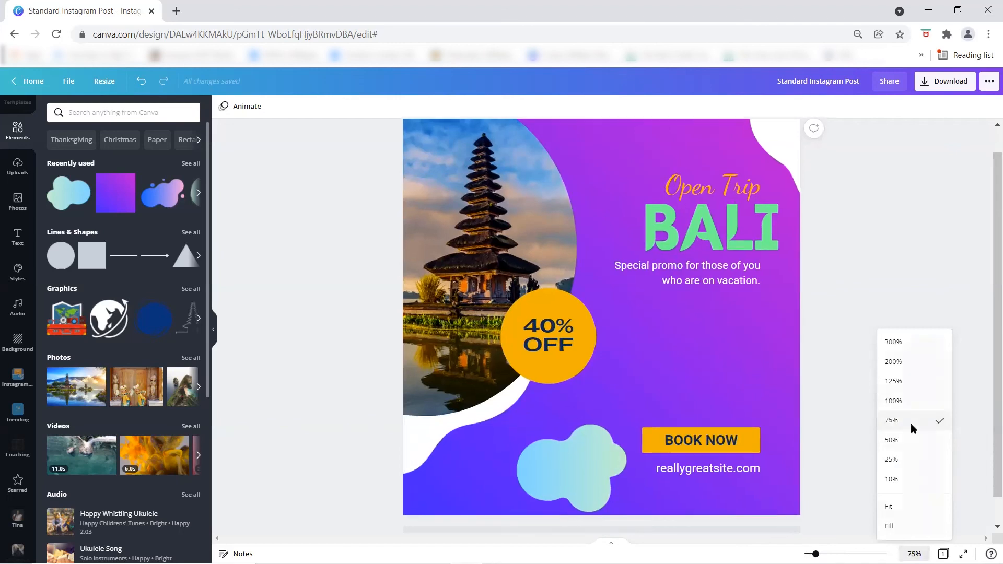
scroll(871, 390, "up", 1)
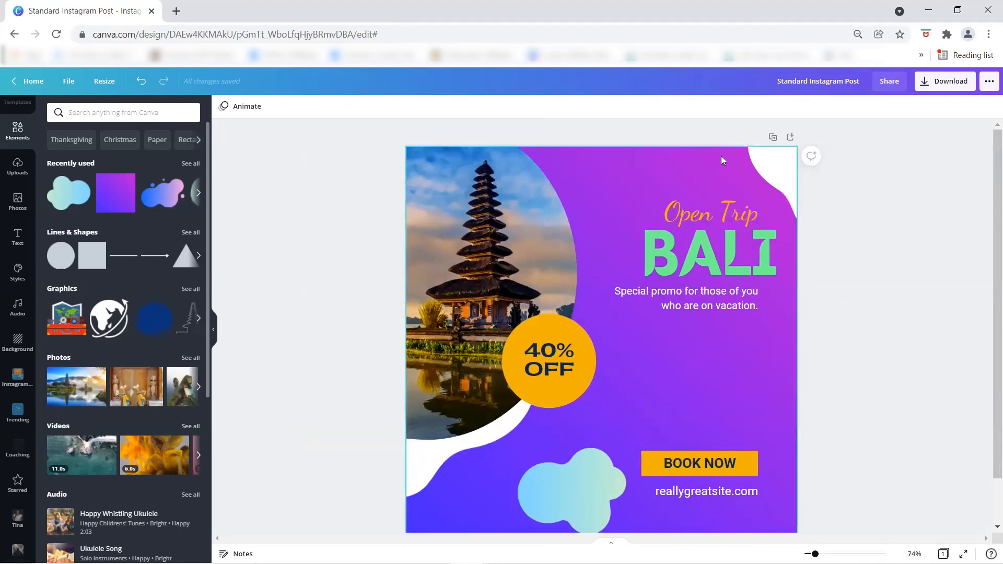
left_click(774, 137)
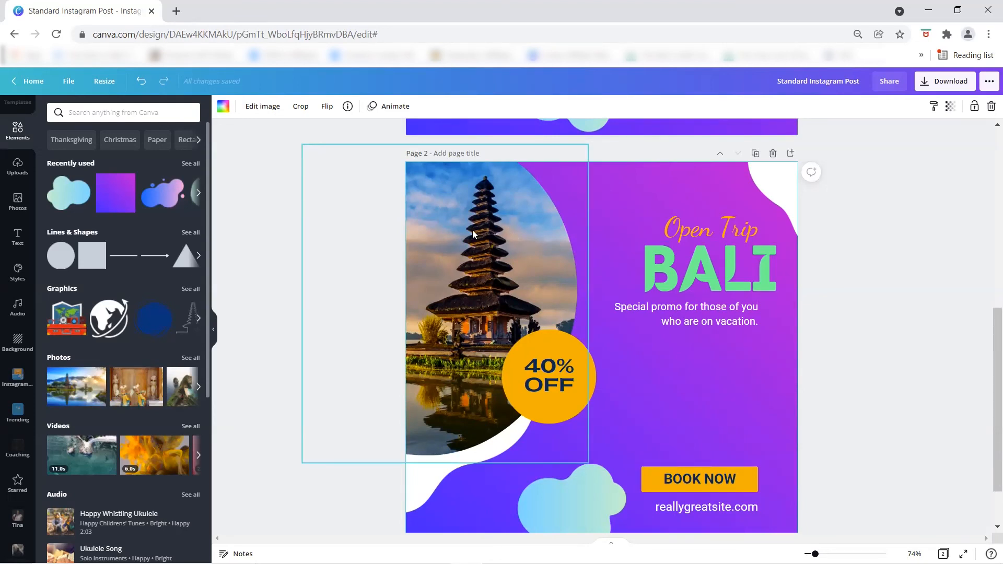
Try the airplane-window photo and the playing-cards photo in page 2's curved frame, undoing each placement
left_click(18, 201)
left_click(453, 248)
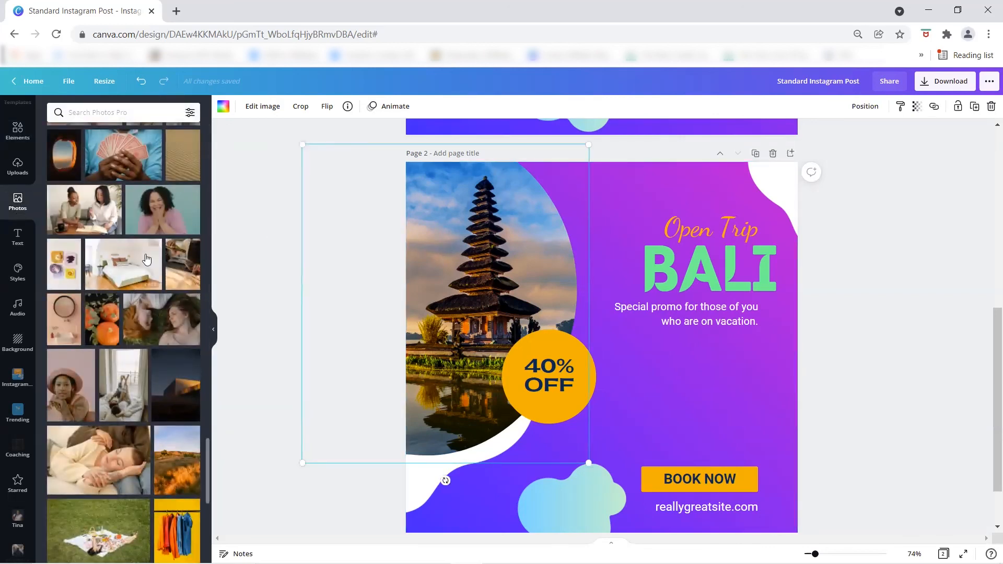
left_click_drag(62, 160, 428, 247)
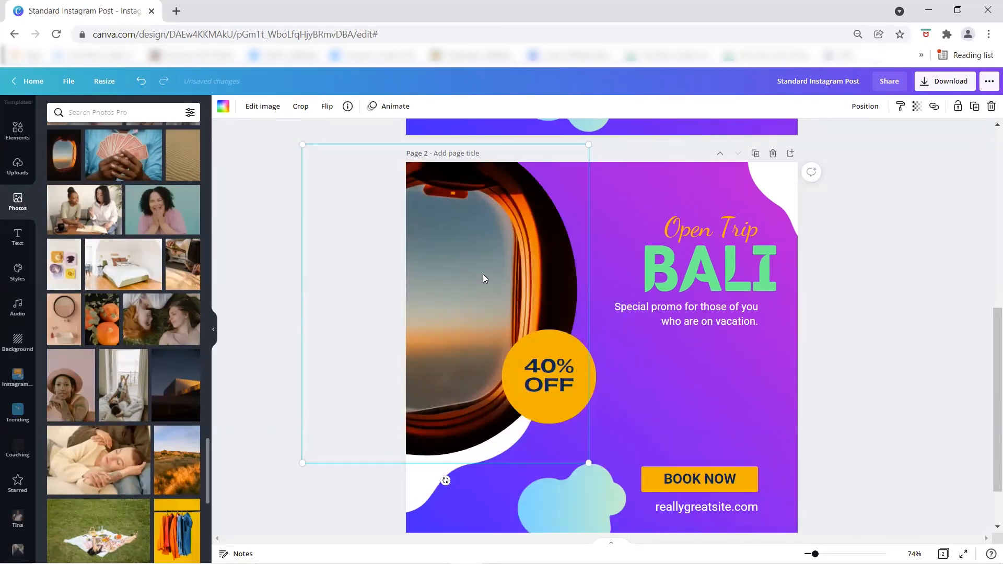
key("ctrl+z")
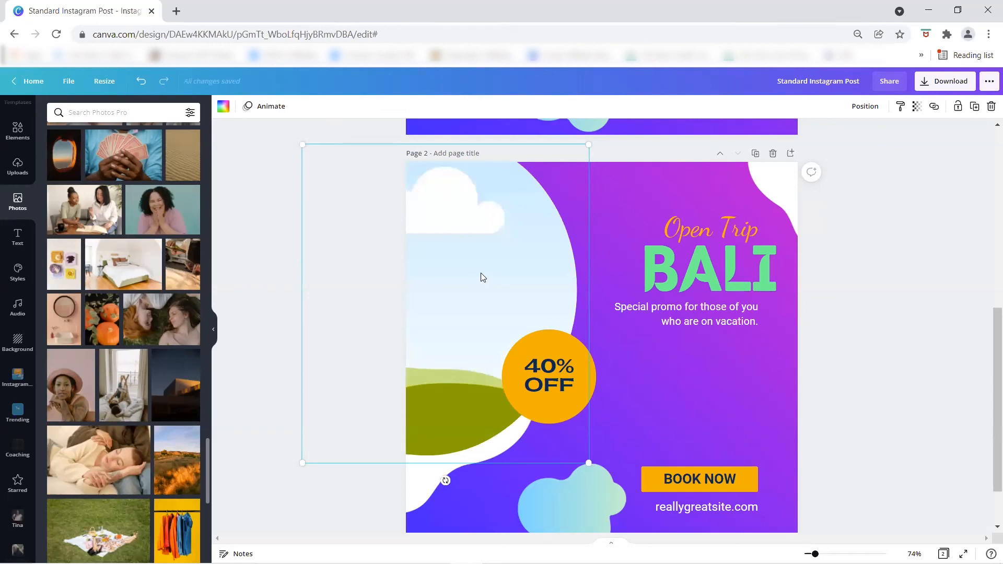
left_click_drag(123, 157, 465, 260)
left_click_drag(520, 225, 573, 218)
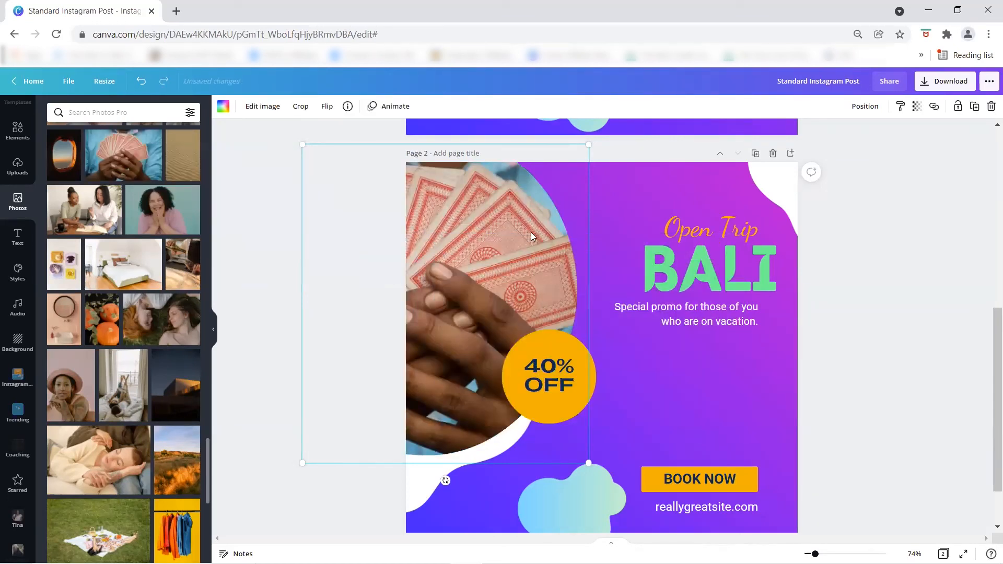
key("ctrl+z")
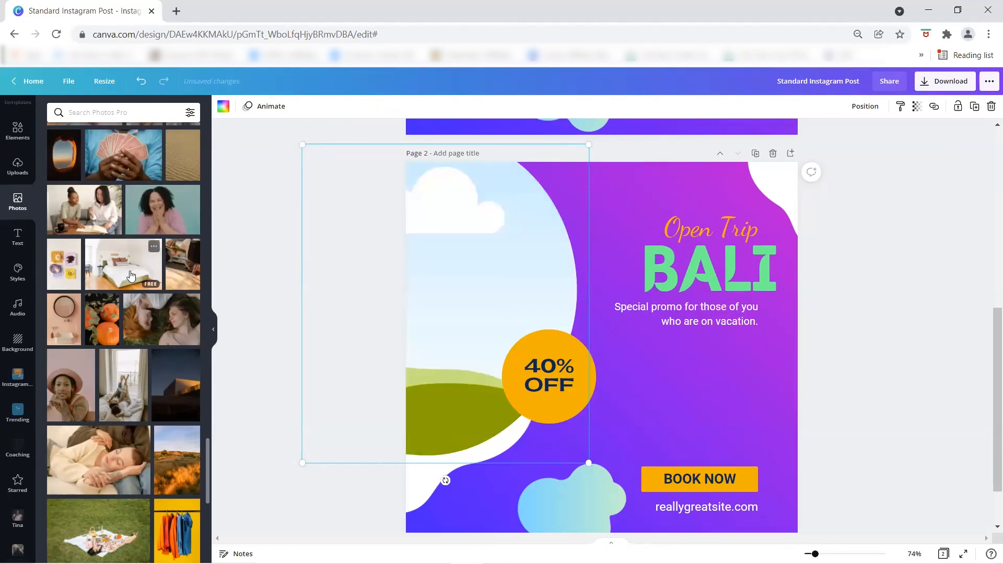
Place the white bedroom photo in page 2's curved frame and shift it right within the crop so the pillows show
left_click_drag(130, 276, 408, 282)
double_click(437, 270)
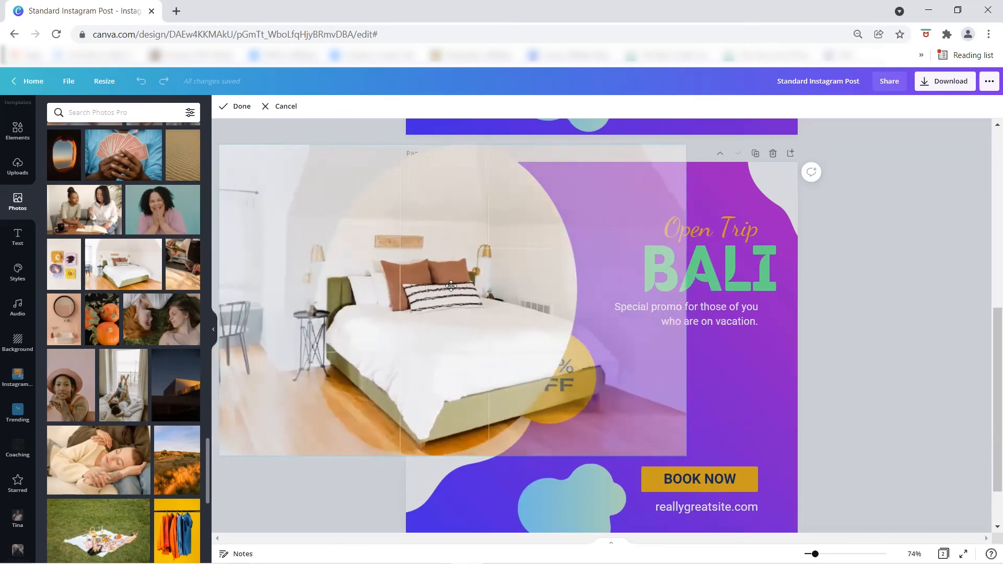
key("Return")
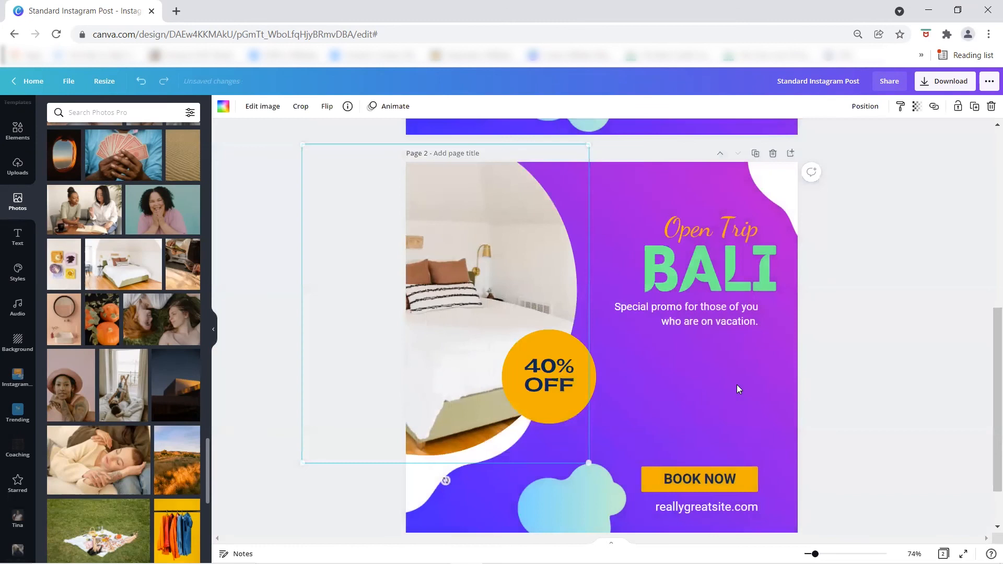
double_click(455, 275)
left_click_drag(455, 275, 515, 285)
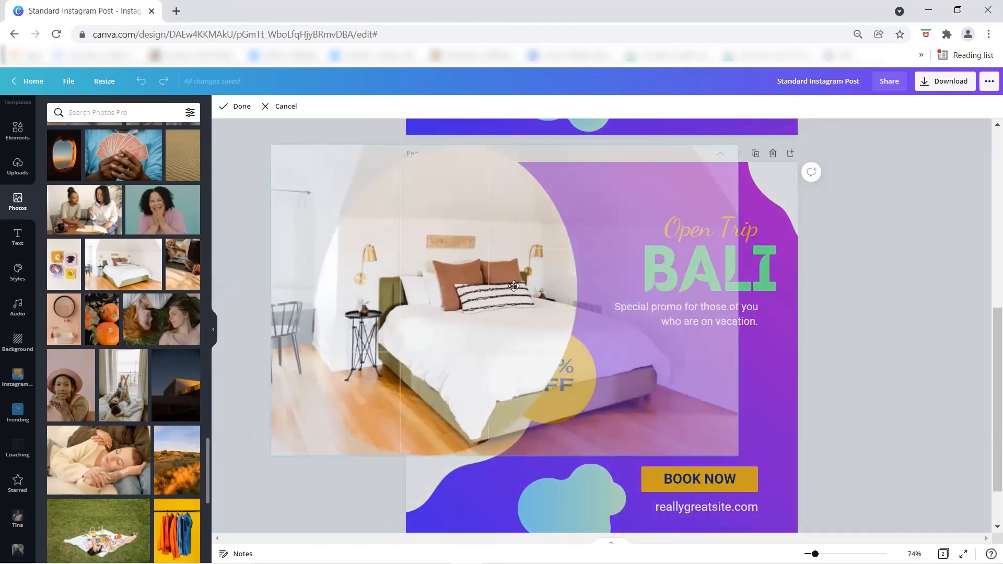
key("Return")
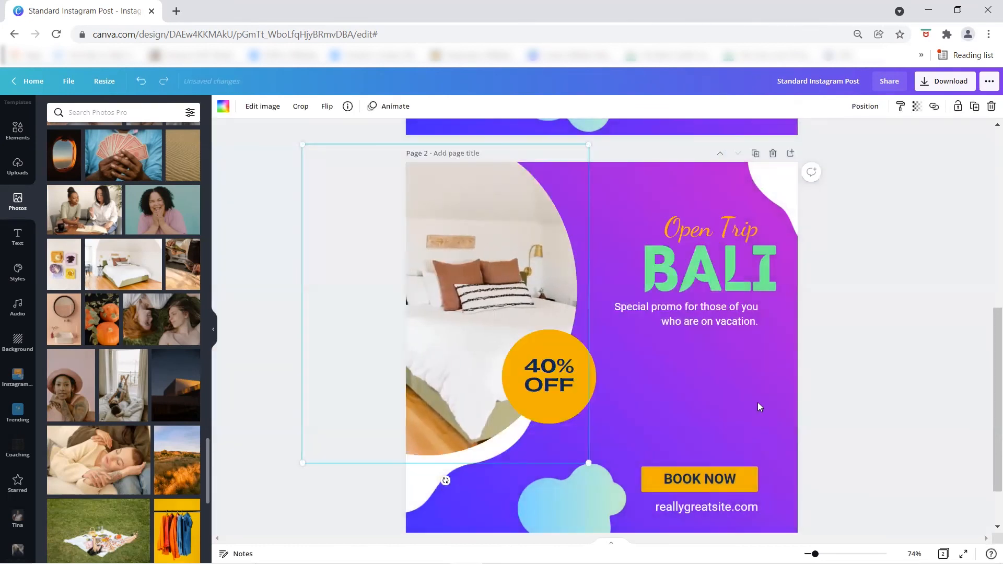
left_click(695, 344)
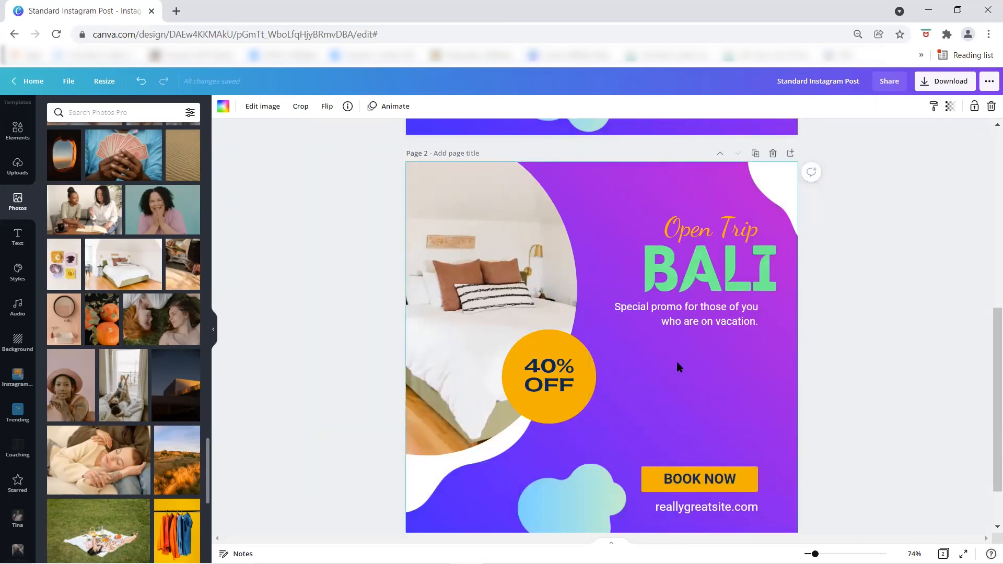
Detach the bedroom photo from its frame on page 2 and reposition the loose photo
right_click(485, 269)
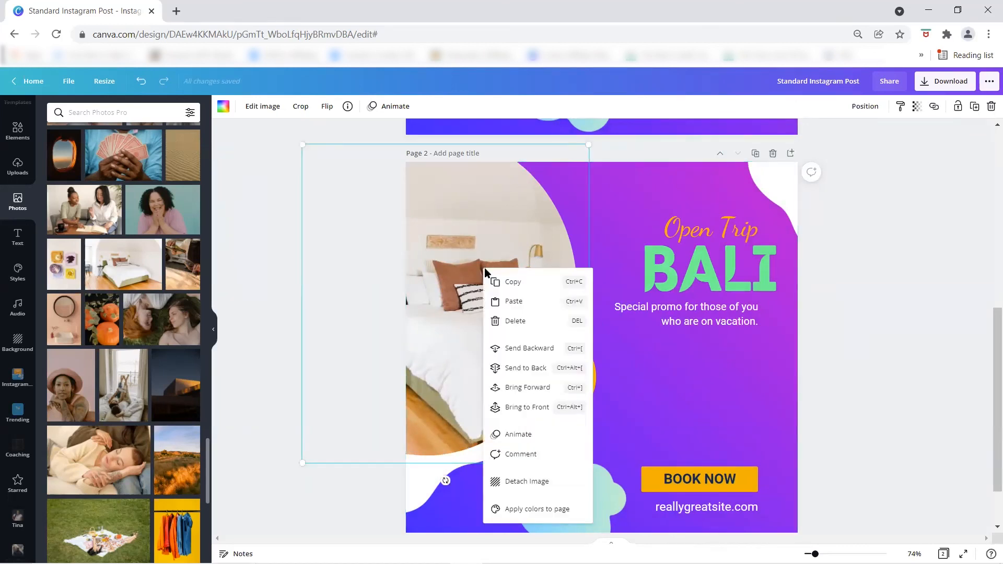
left_click(543, 489)
left_click_drag(618, 359, 638, 307)
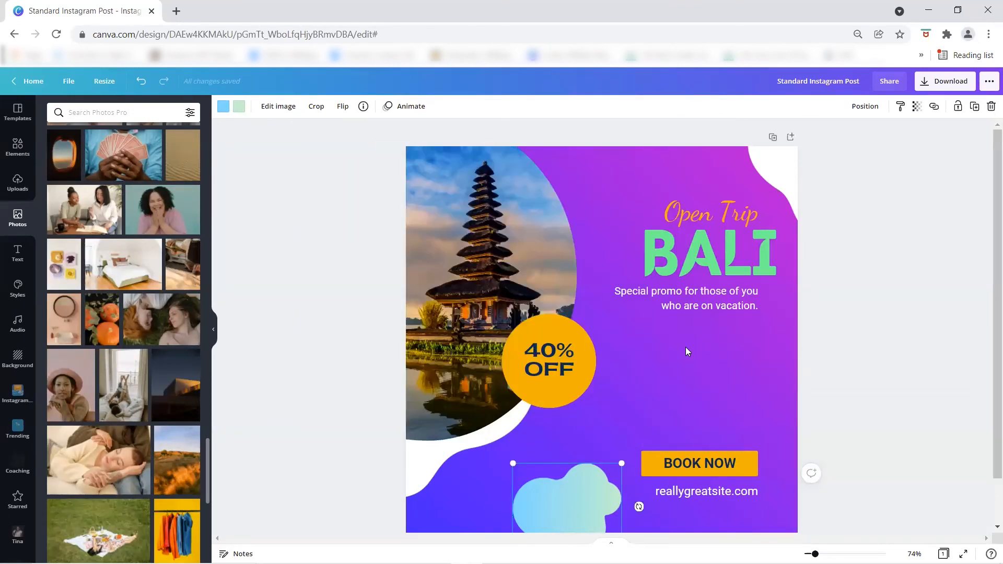
Search the templates for "travel" and apply the "BOOK A TRIP" design to the page
left_click(13, 120)
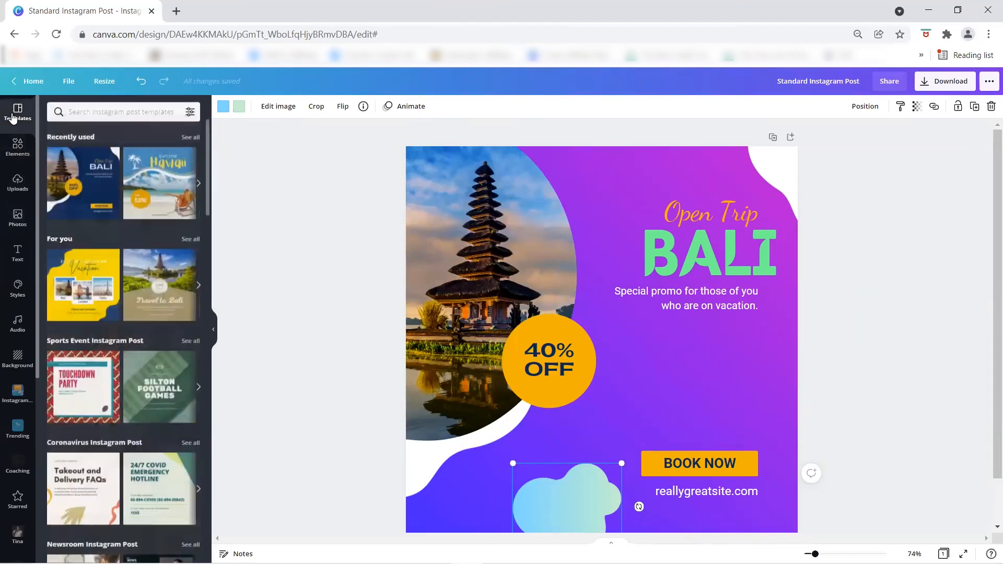
left_click(87, 113)
type("tra")
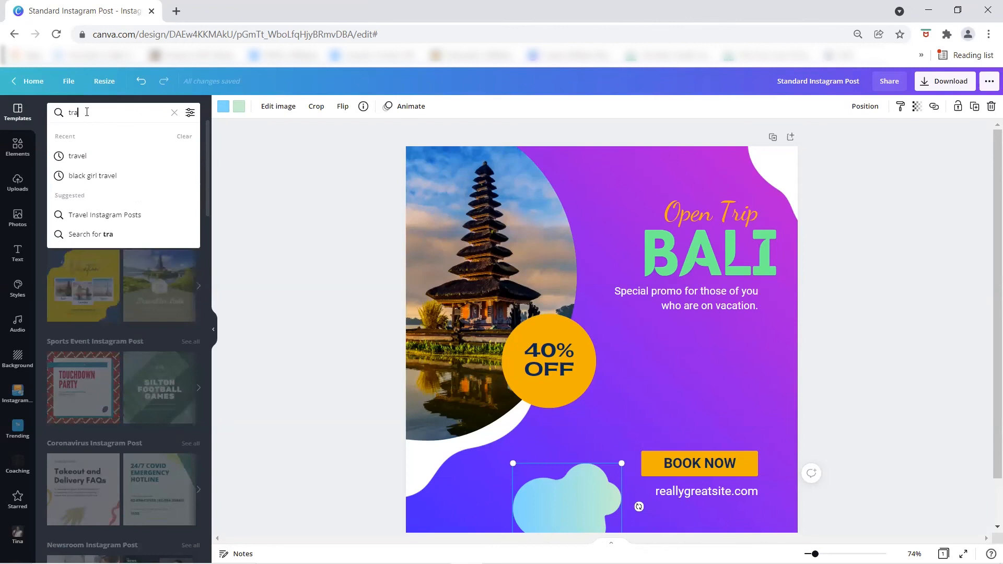
type("vel")
key("Return")
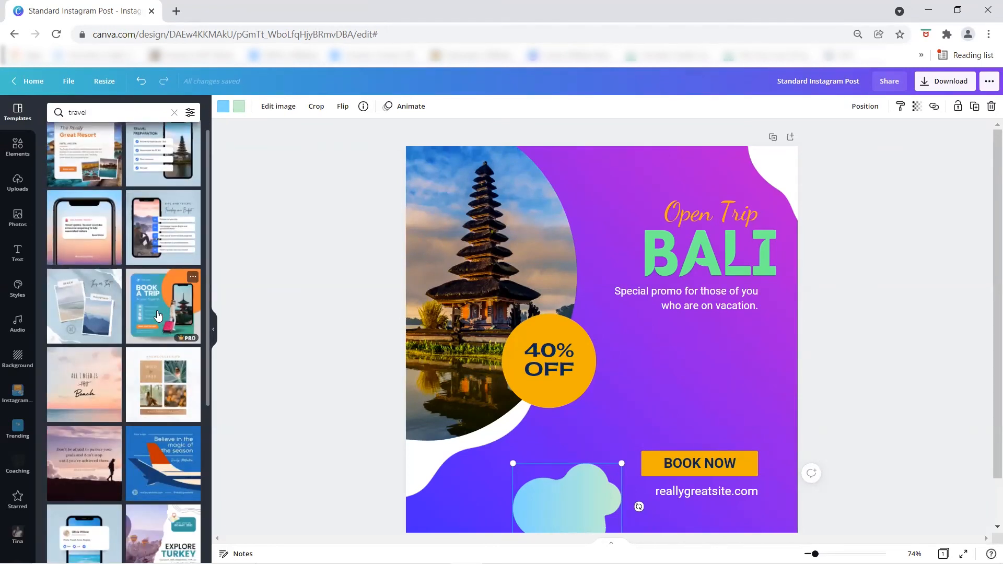
left_click(158, 316)
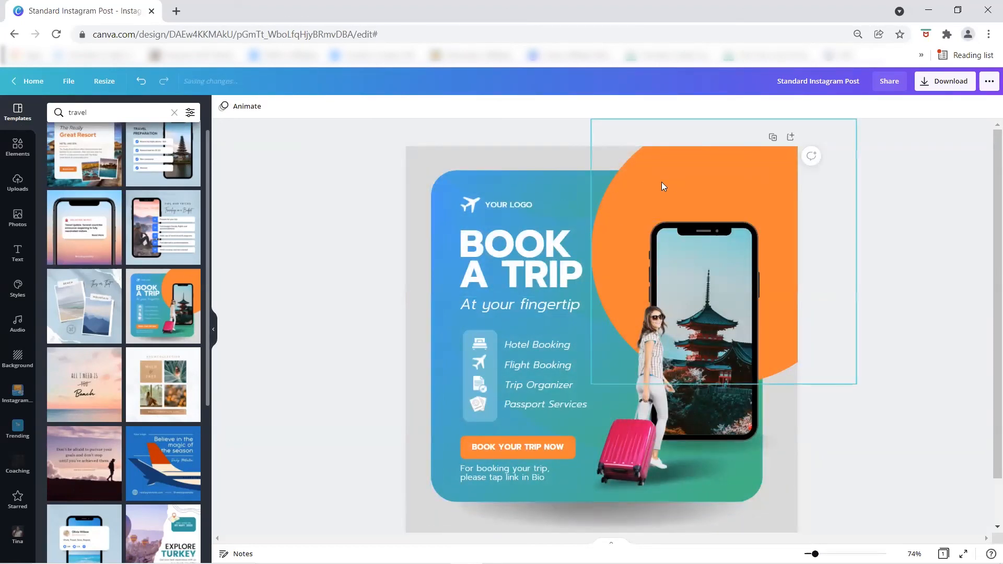
Delete the woman with the pink suitcase from the "BOOK A TRIP" design and clear the template search
left_click(682, 177)
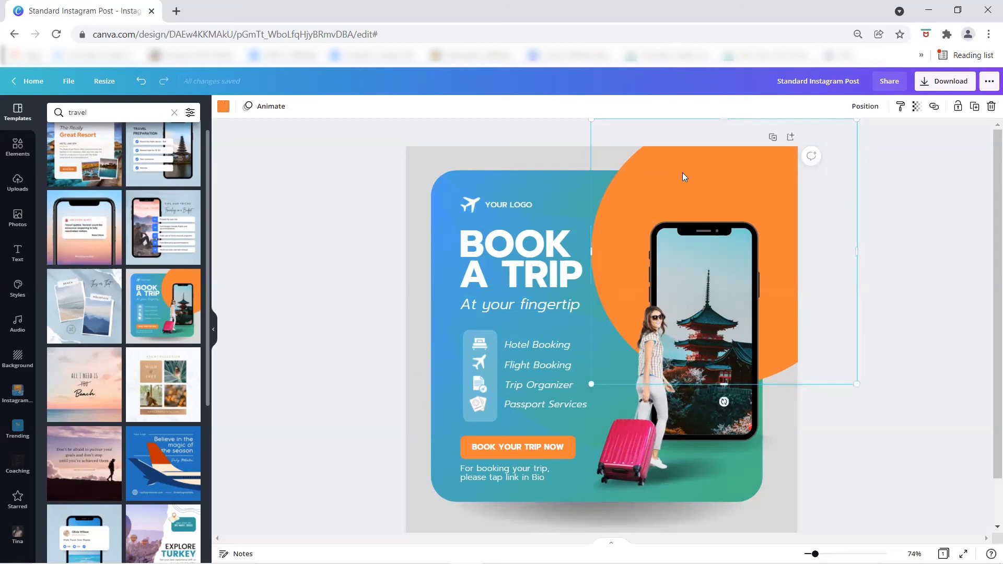
left_click(443, 184)
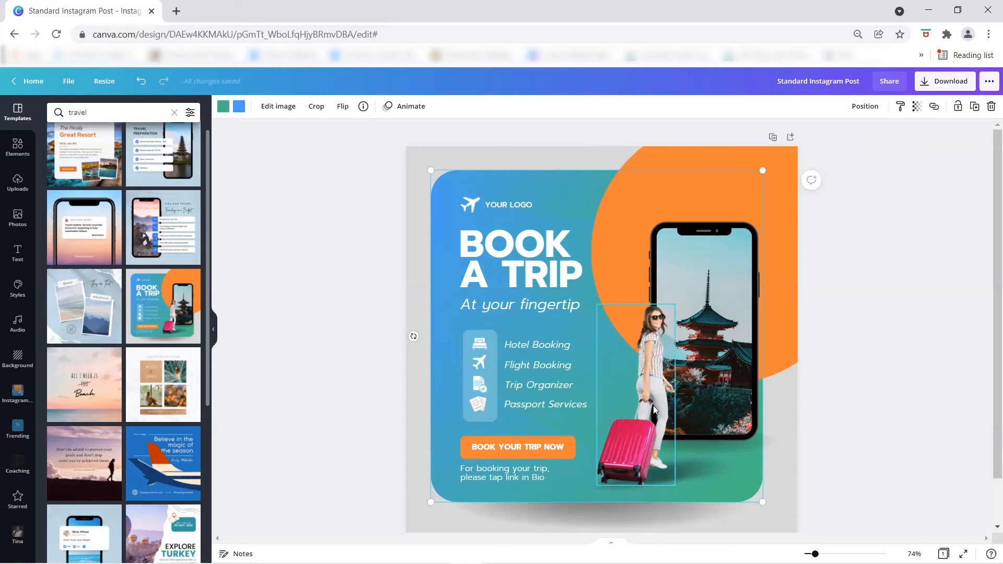
left_click(645, 386)
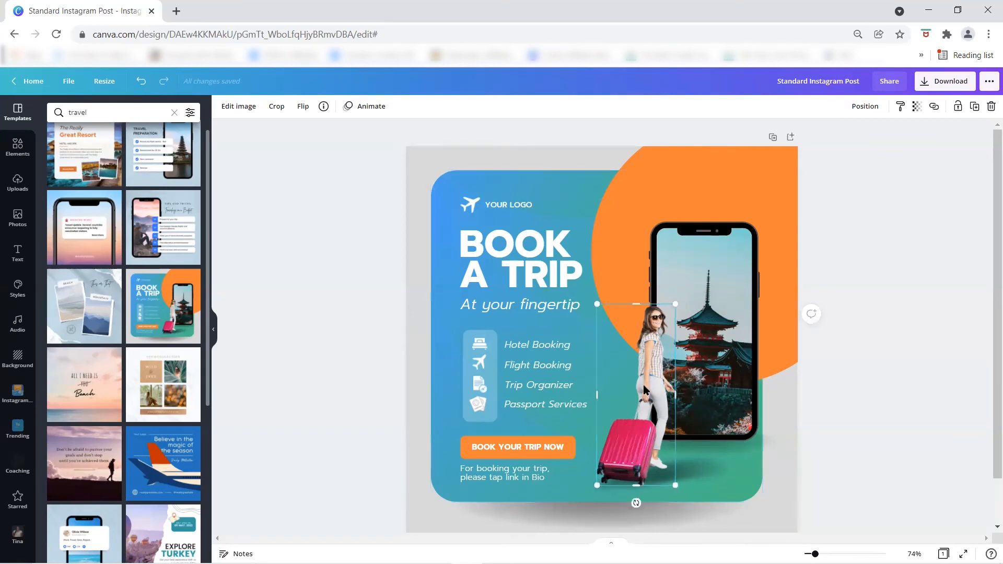
key("Delete")
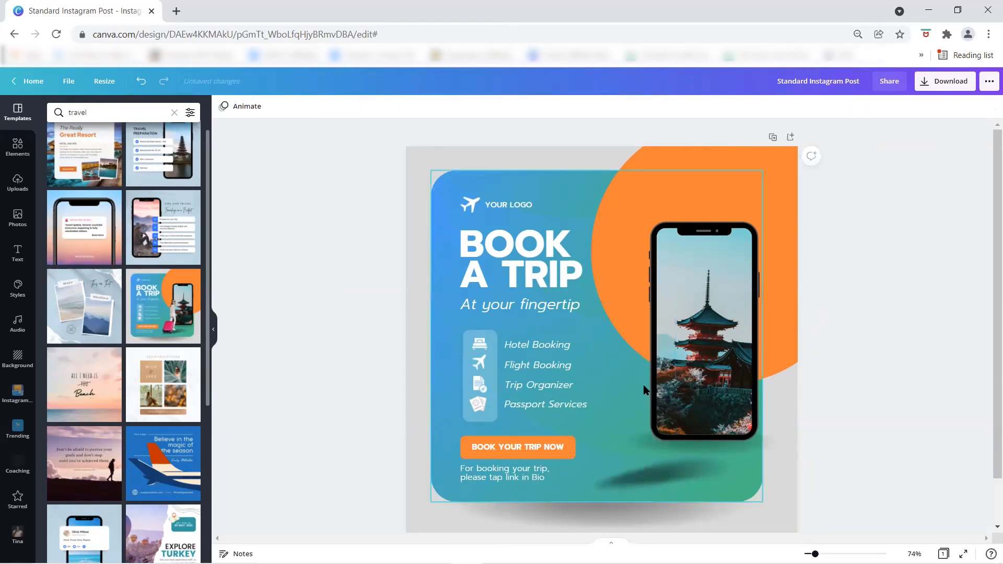
left_click(174, 113)
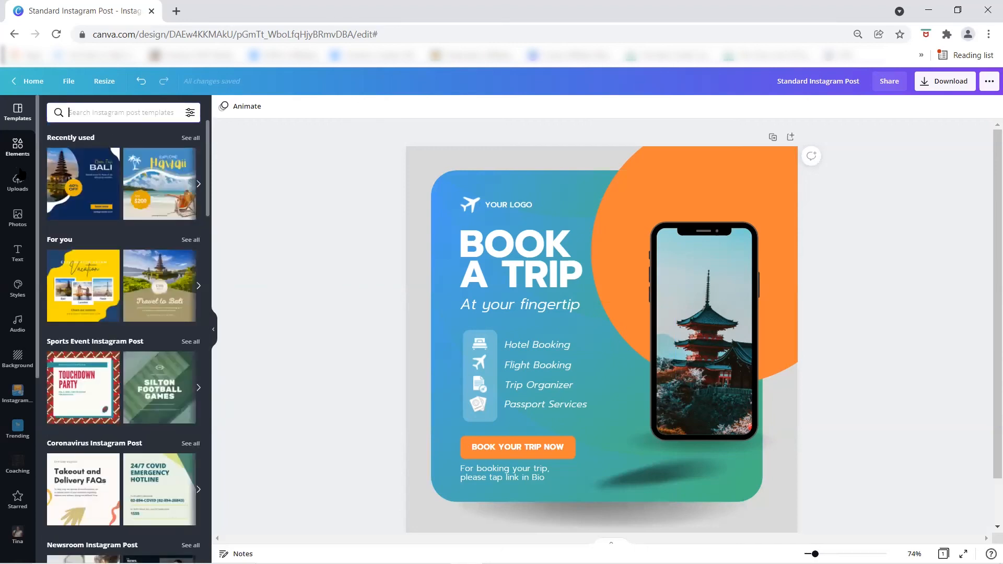
Search the photos for "travel" and add the woman with a suitcase on a red background to the lower part of the design
left_click(17, 217)
left_click(86, 114)
type("travel")
key("Return")
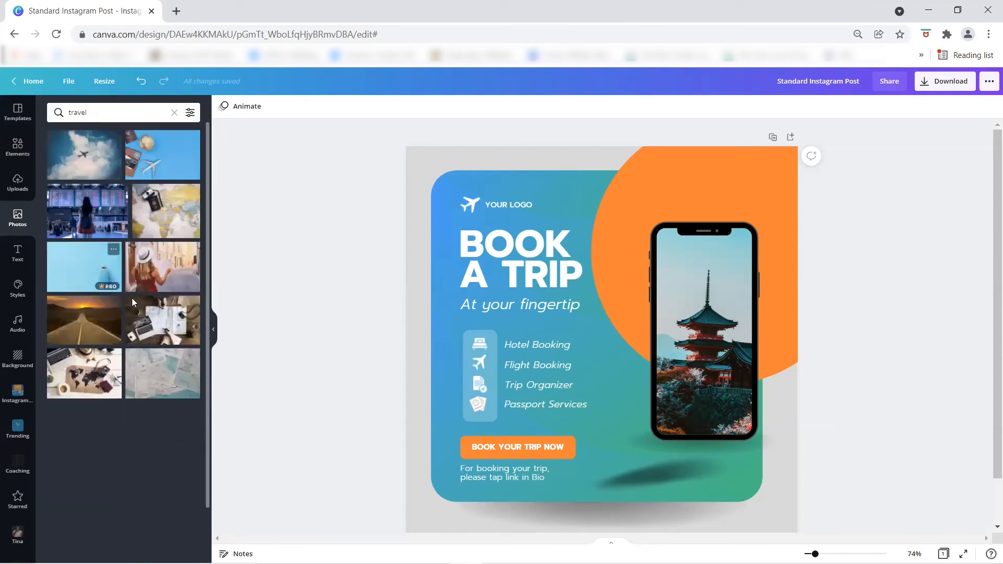
scroll(166, 366, "down", 1)
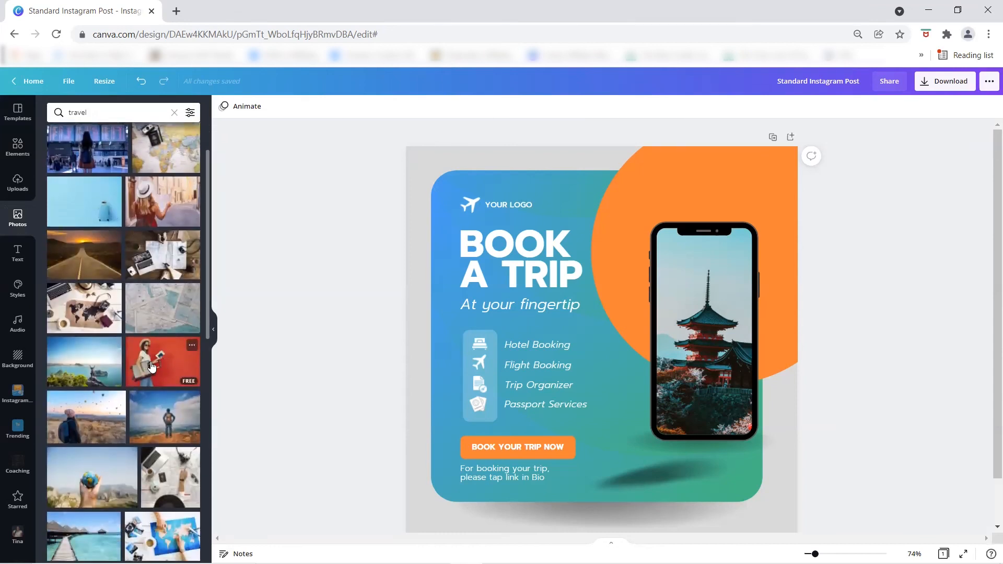
left_click(152, 366)
left_click_drag(700, 360, 793, 426)
Bring the red-background photo forward until it sits in front of the design's text and booking button
left_click(867, 107)
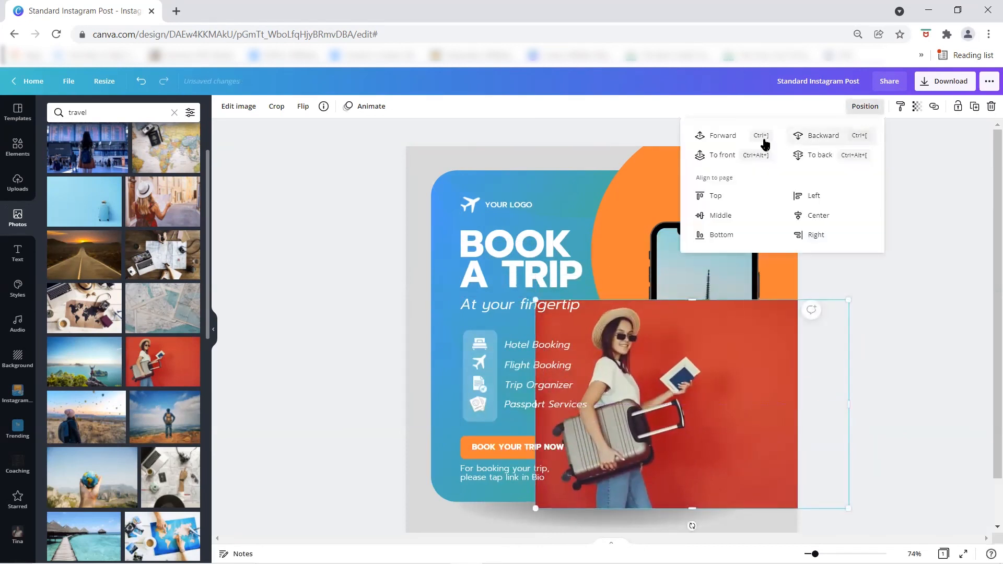
left_click(717, 136)
left_click(717, 135)
left_click(717, 136)
left_click(717, 136)
left_click(717, 136)
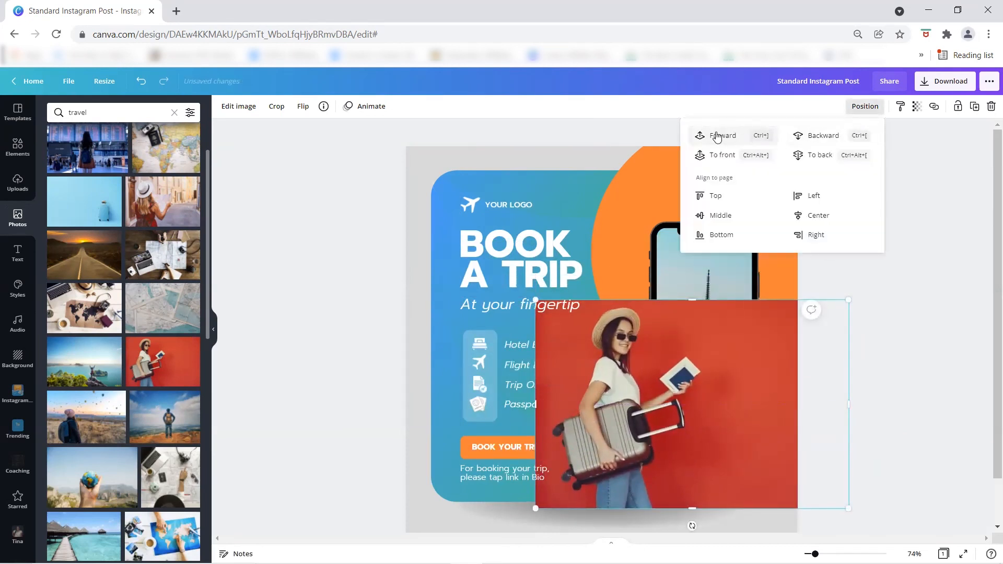
left_click(715, 134)
Move the woman's photo left over the services list and remove its red background
left_click_drag(679, 378, 631, 353)
left_click_drag(701, 369, 648, 381)
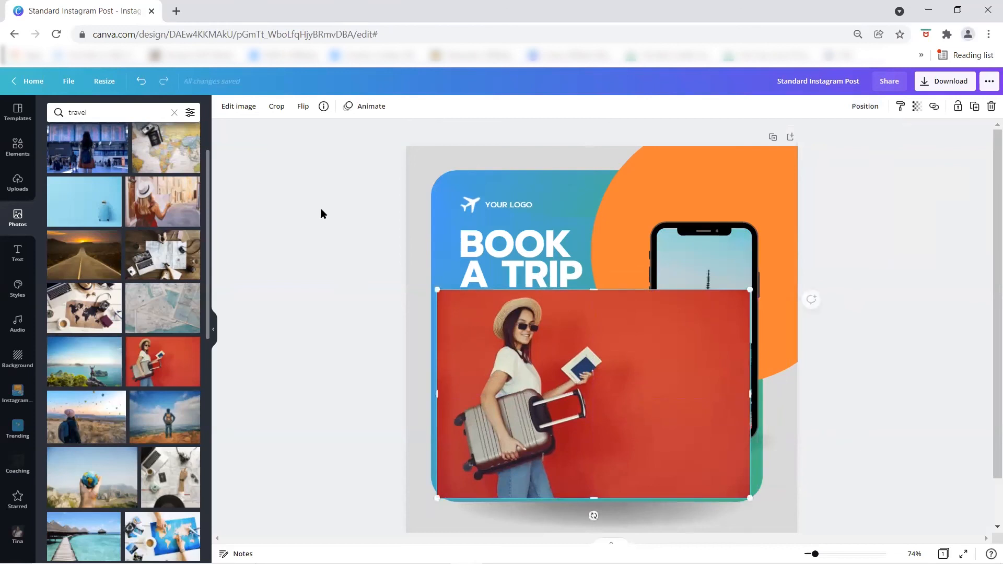
left_click(233, 108)
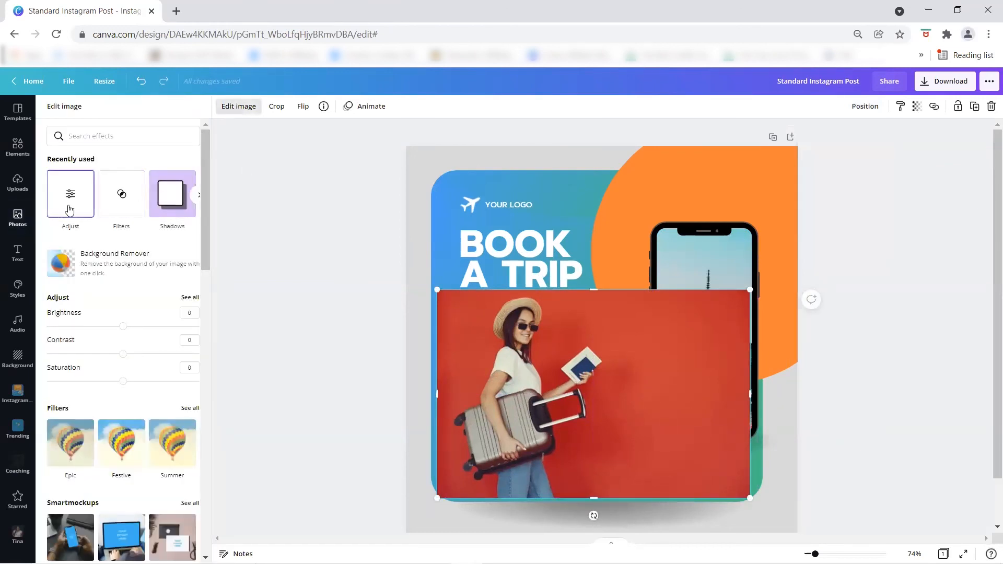
left_click(117, 267)
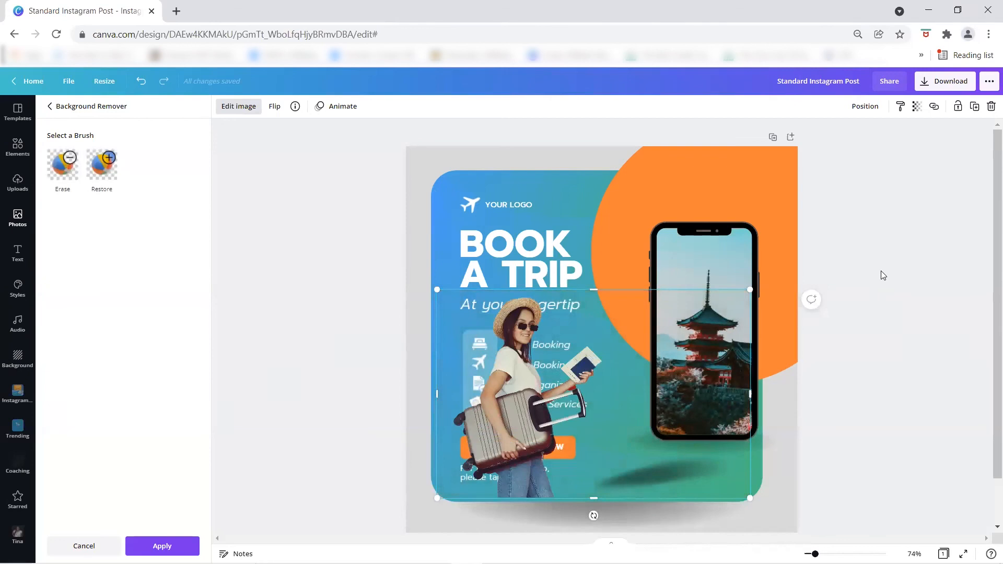
Crop and shrink the cut-out woman and place her at the card's bottom edge, overlapping the phone's lower-left corner
left_click_drag(523, 420, 637, 374)
mouse_move(704, 452)
left_mouse_down()
mouse_move(706, 469)
mouse_move(709, 448)
left_mouse_up()
left_click_drag(858, 346, 706, 365)
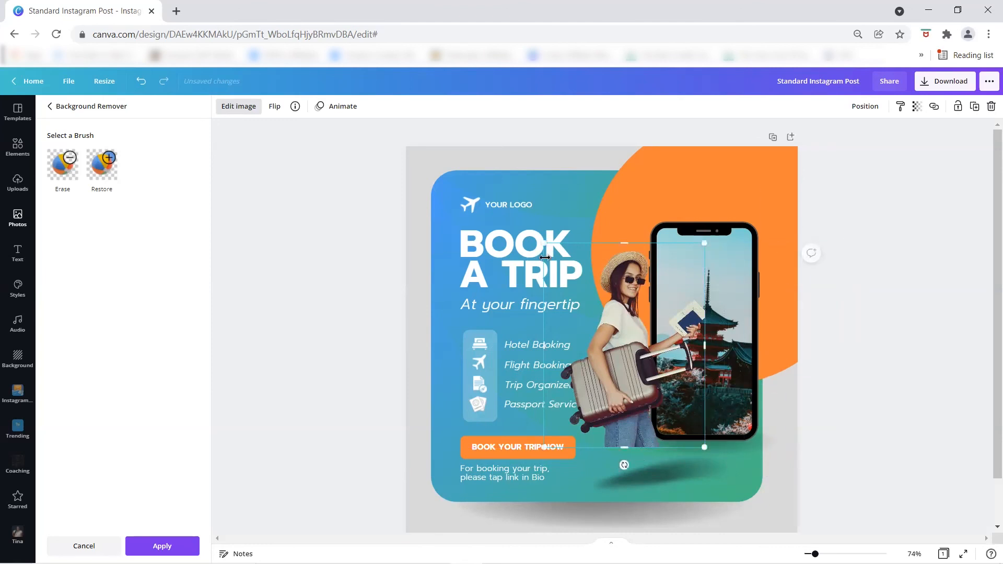
left_click_drag(546, 243, 576, 272)
left_click_drag(634, 350, 621, 400)
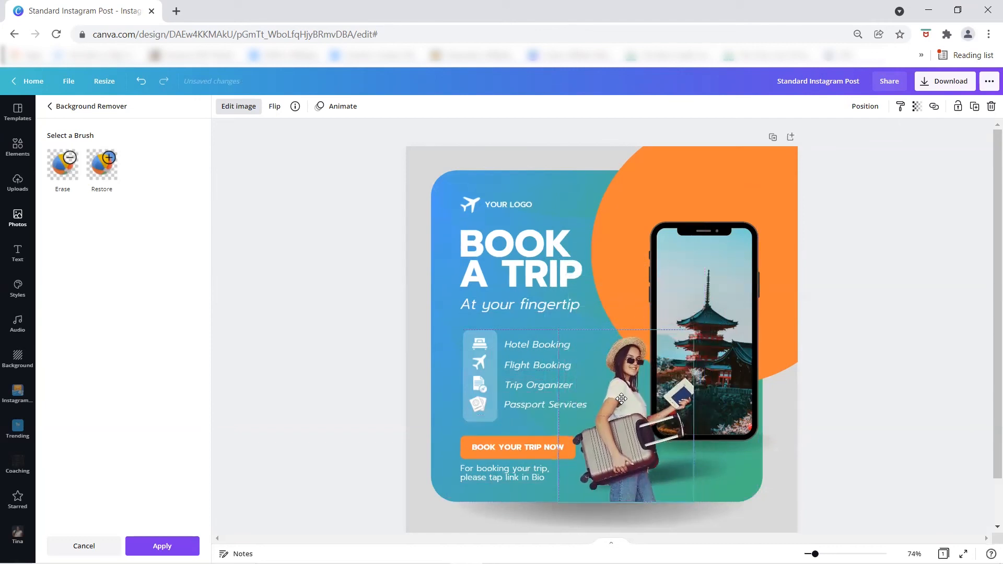
left_click(855, 341)
Move the woman aside over the booking text and delete the dark shadow beneath the phone
left_click_drag(609, 440, 503, 440)
left_click(650, 468)
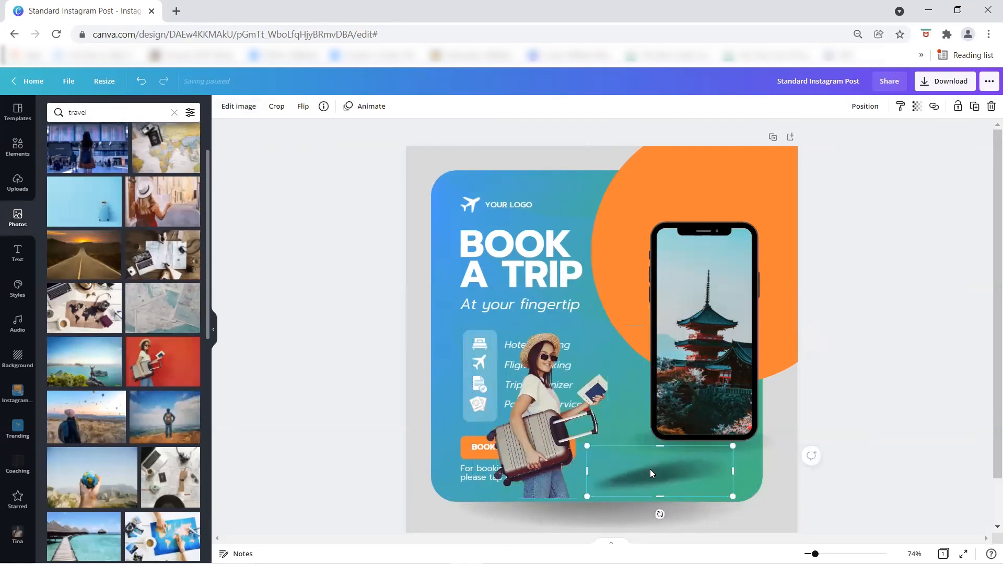
key("Delete")
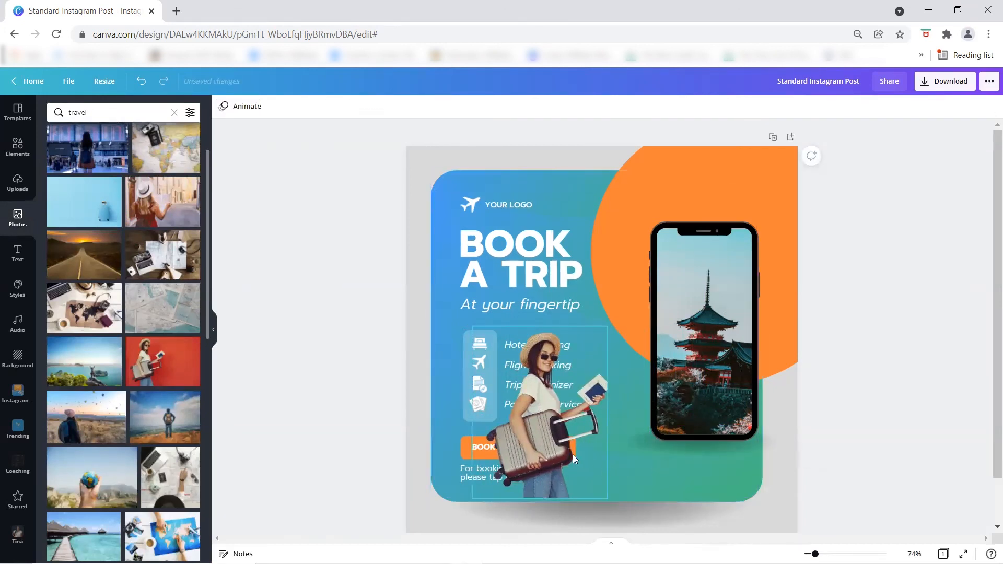
Return the woman to the phone's lower-left corner, scale her down slightly and align her with the card's bottom edge
left_click_drag(553, 454, 634, 447)
left_click_drag(555, 320, 576, 345)
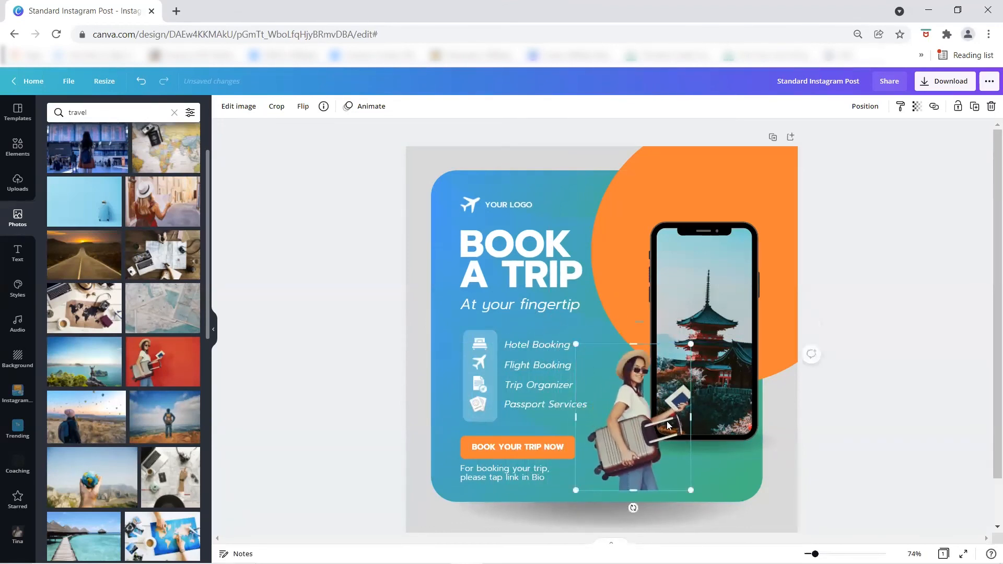
left_click_drag(633, 419, 629, 427)
left_click(760, 396)
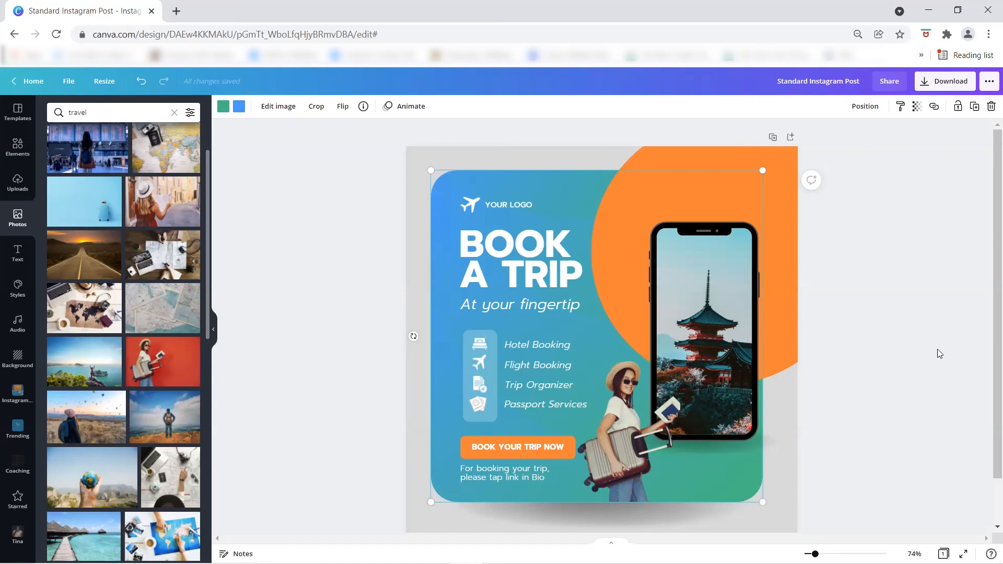
left_click(894, 319)
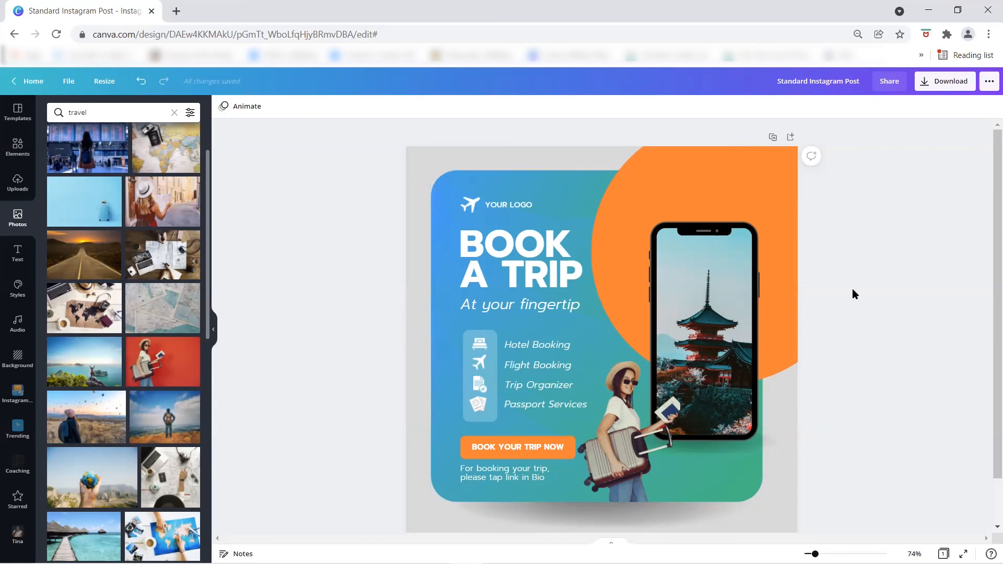
Replace the phone screen's pagoda picture with the camera and passport map photo, adjusting its crop to show both items
left_click_drag(166, 151, 754, 316)
double_click(695, 303)
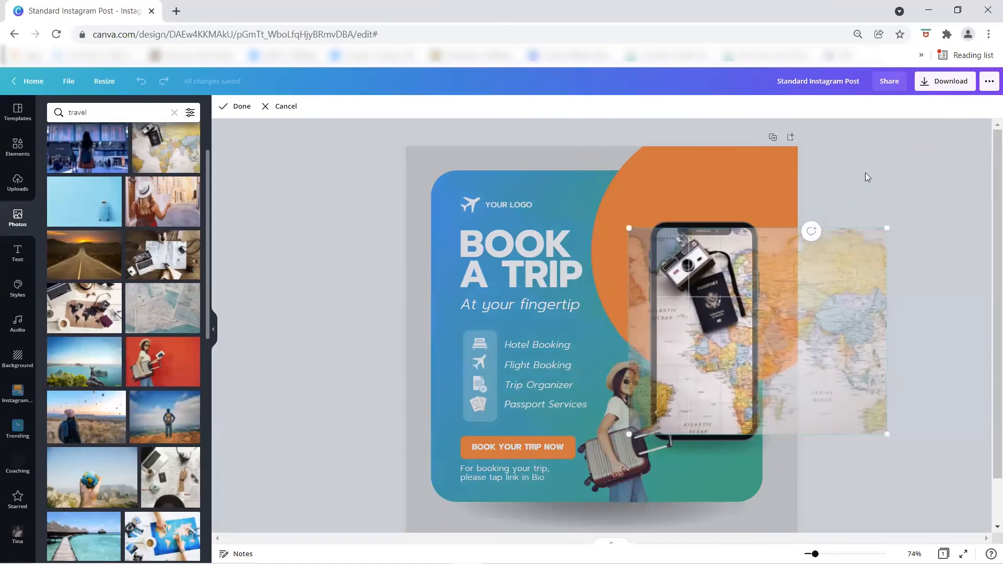
left_click(865, 172)
left_click(858, 328)
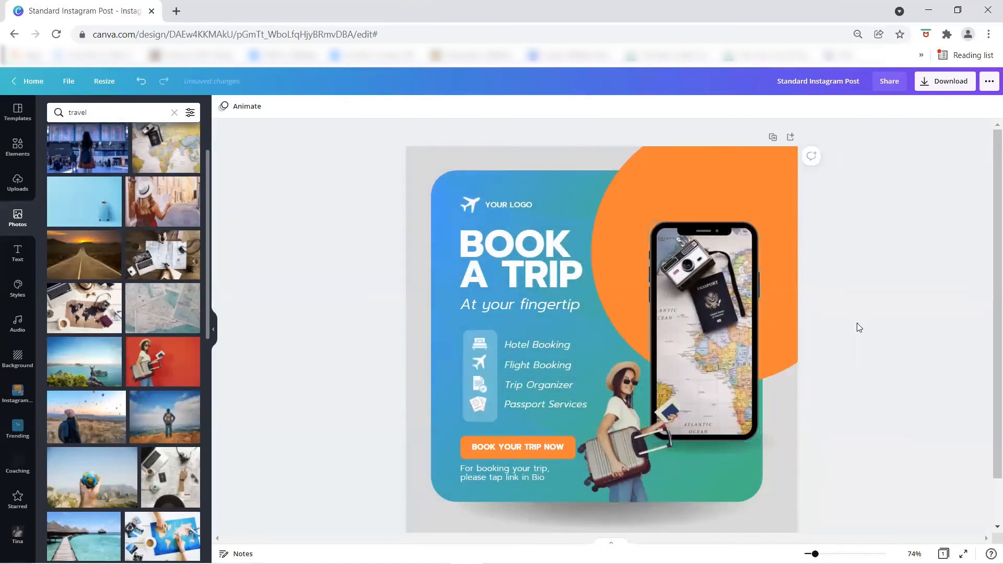